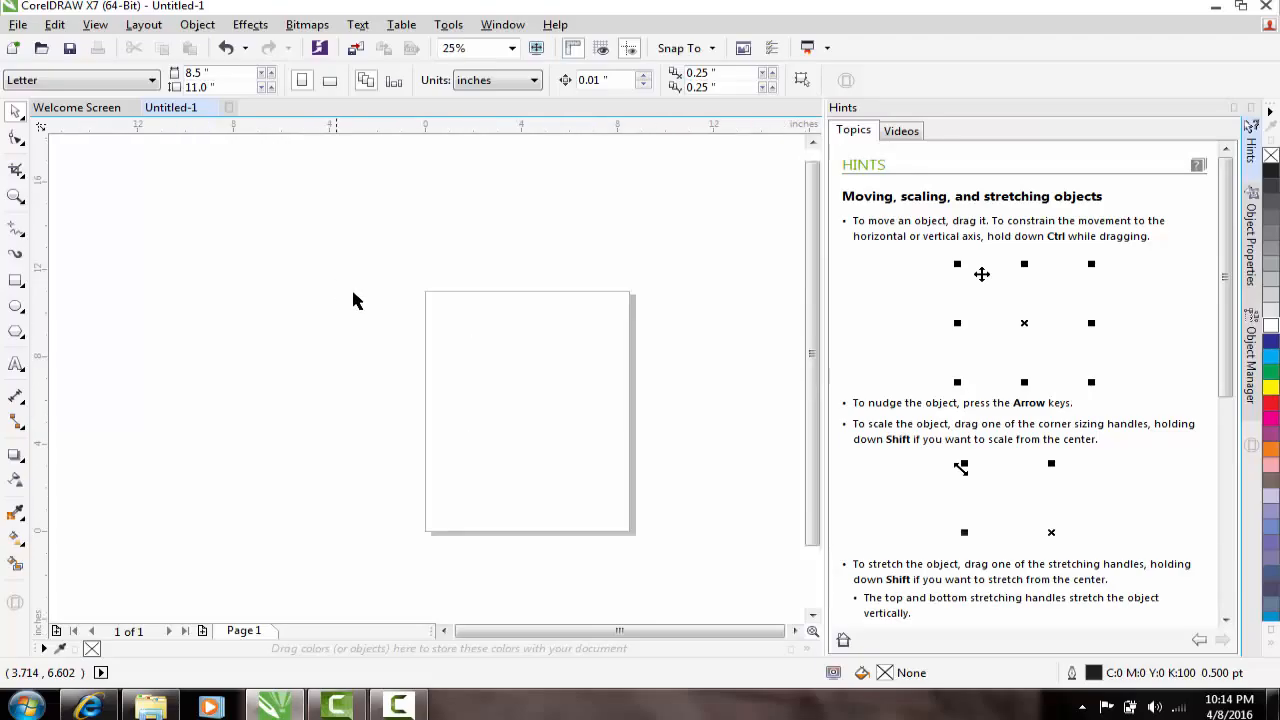
drag(437, 313, 651, 539)
drag(375, 317, 723, 600)
scroll(560, 366, down, 2)
scroll(560, 366, up, 2)
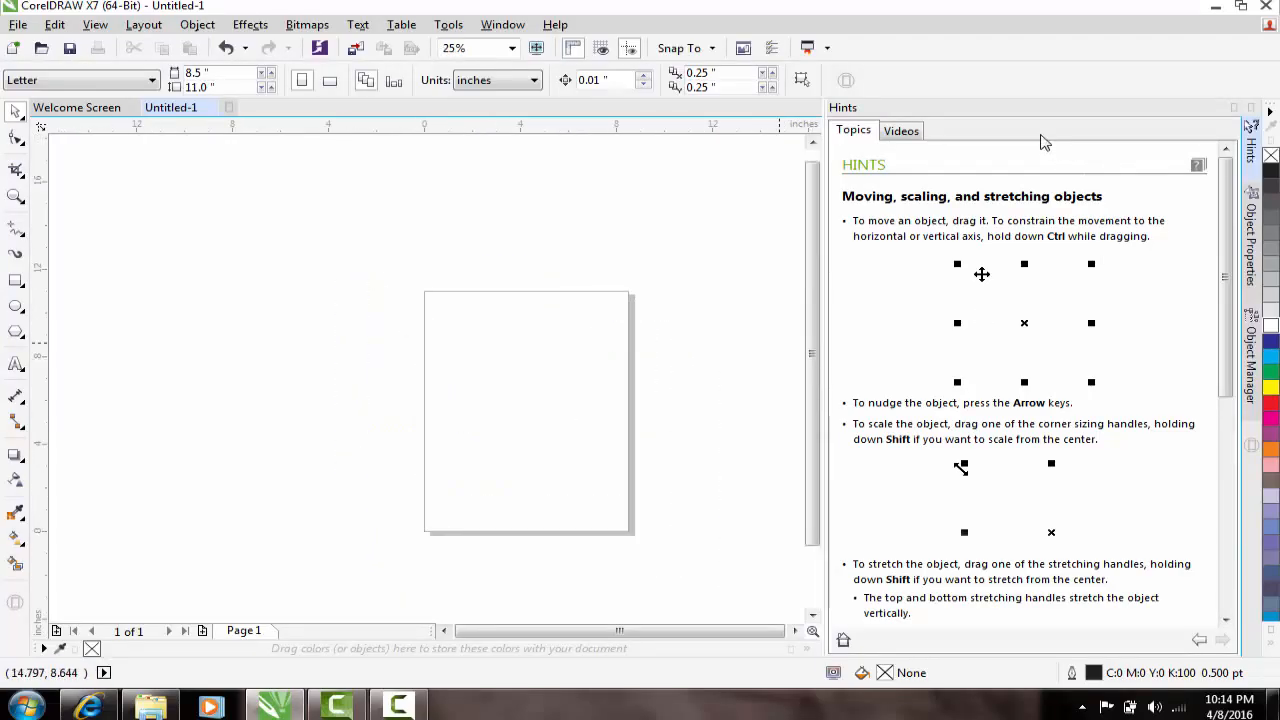
Step: Narrow the Hints docker to widen the drawing area
drag(824, 437, 1228, 418)
drag(691, 286, 577, 410)
scroll(646, 297, up, 1)
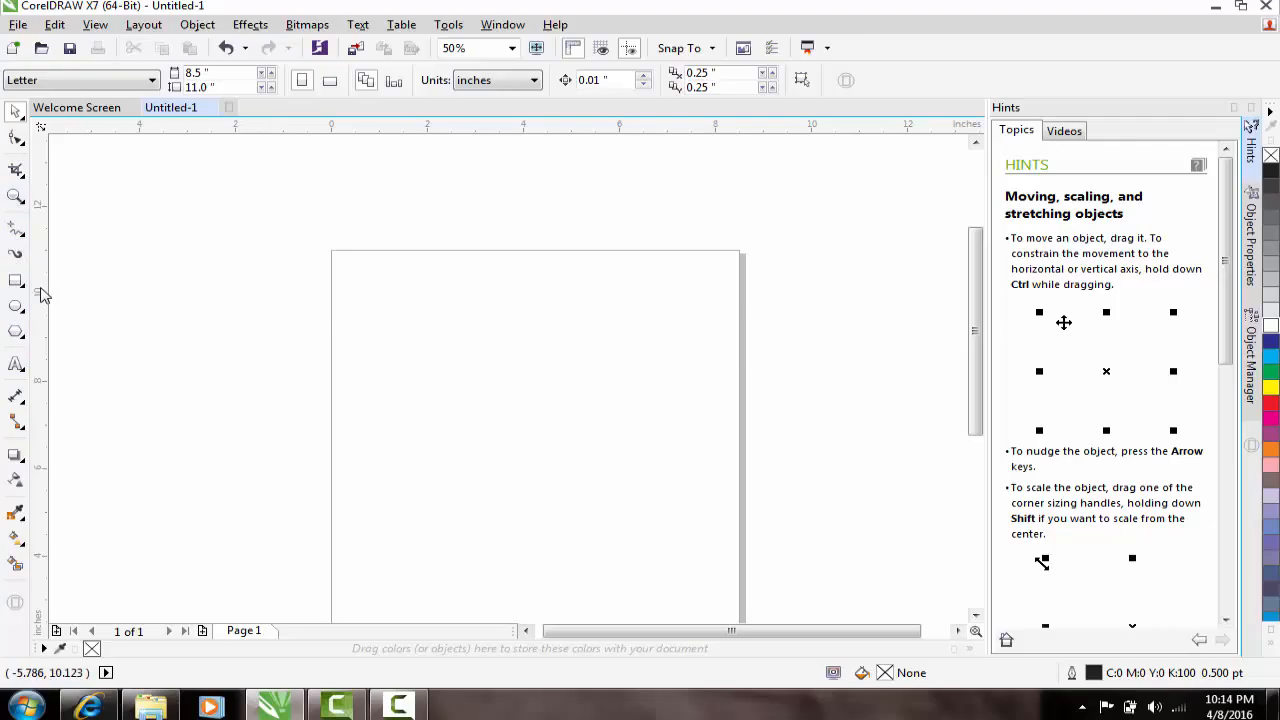
Step: Draw a rectangle about 3.54 by 2.90 inches and an overlapping circle about 3.31 inches in diameter in the page's upper part
click(17, 284)
mouse_move(461, 288)
mouse_down()
mouse_move(623, 391)
mouse_move(632, 414)
mouse_up()
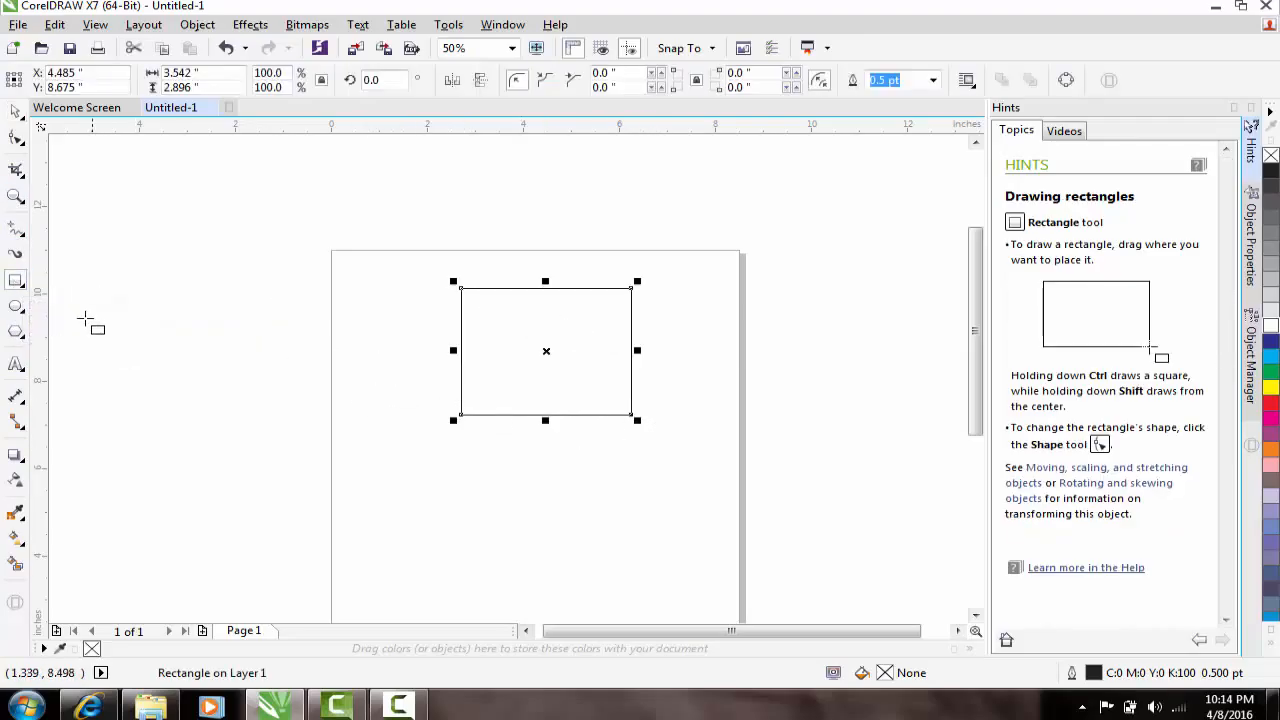
click(17, 307)
mouse_move(372, 299)
mouse_down()
mouse_move(490, 425)
mouse_move(532, 446)
mouse_up()
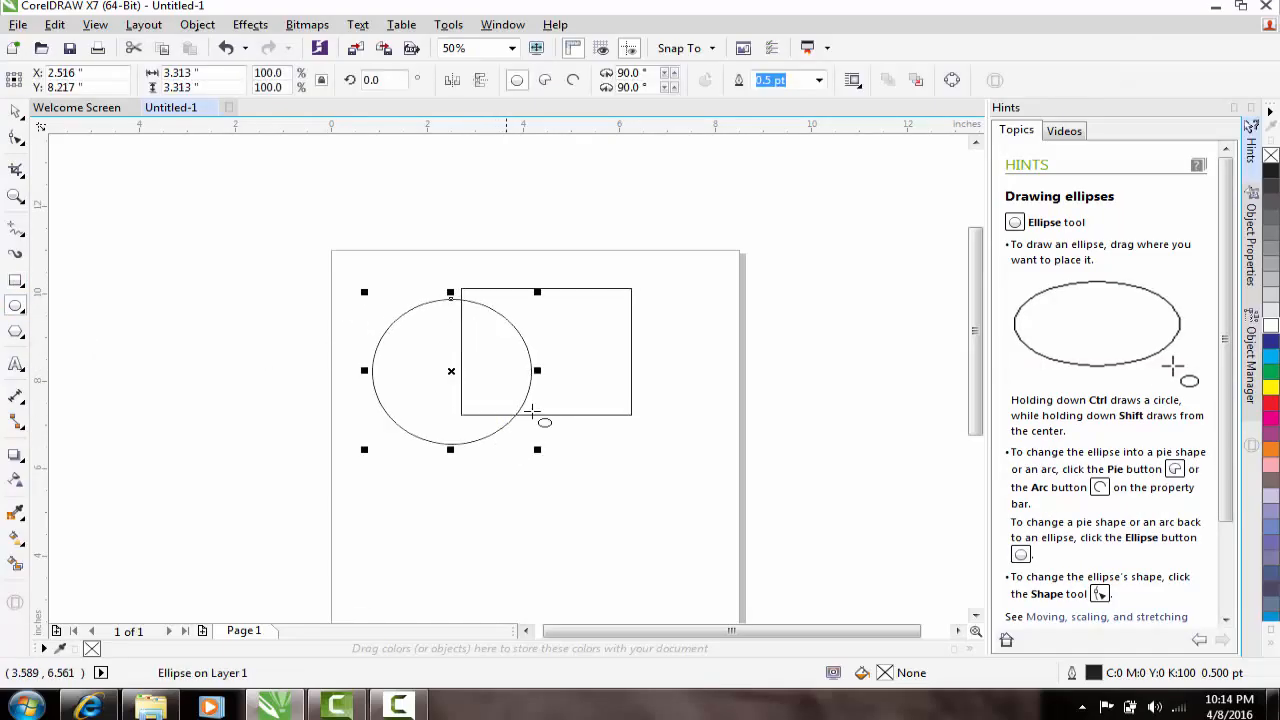
Step: Draw a polygon about 2.81 inches wide below the rectangle and set its number of sides to 10
click(17, 333)
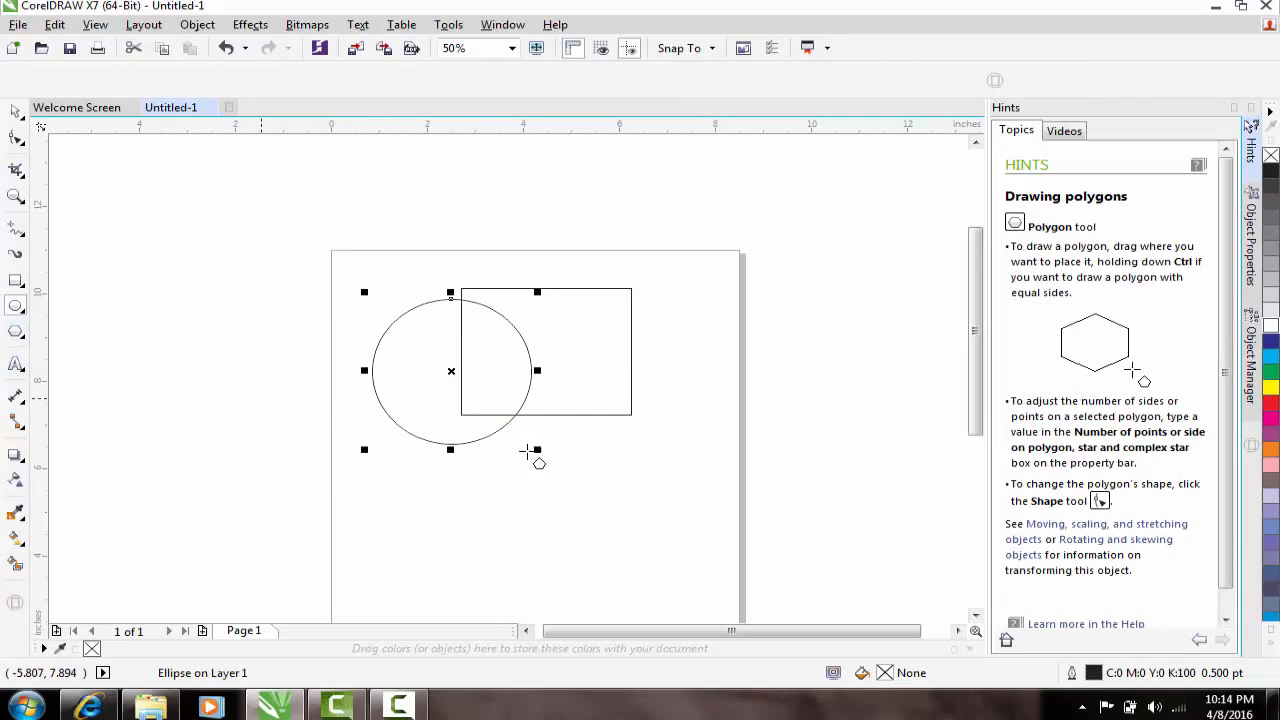
drag(600, 447, 736, 565)
drag(675, 495, 675, 495)
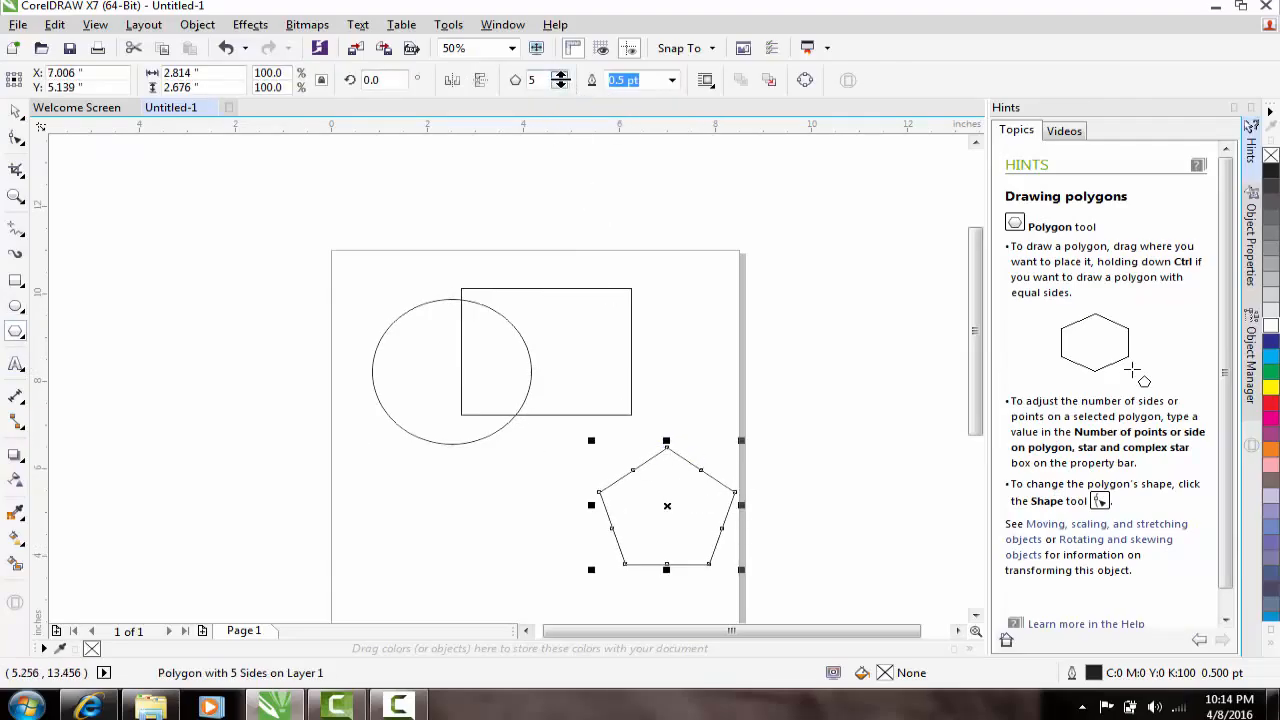
click(561, 76)
click(561, 76)
click(561, 76)
click(561, 76)
click(561, 76)
Step: Delete the rectangle, the circle and the polygon together
scroll(642, 338, down, 2)
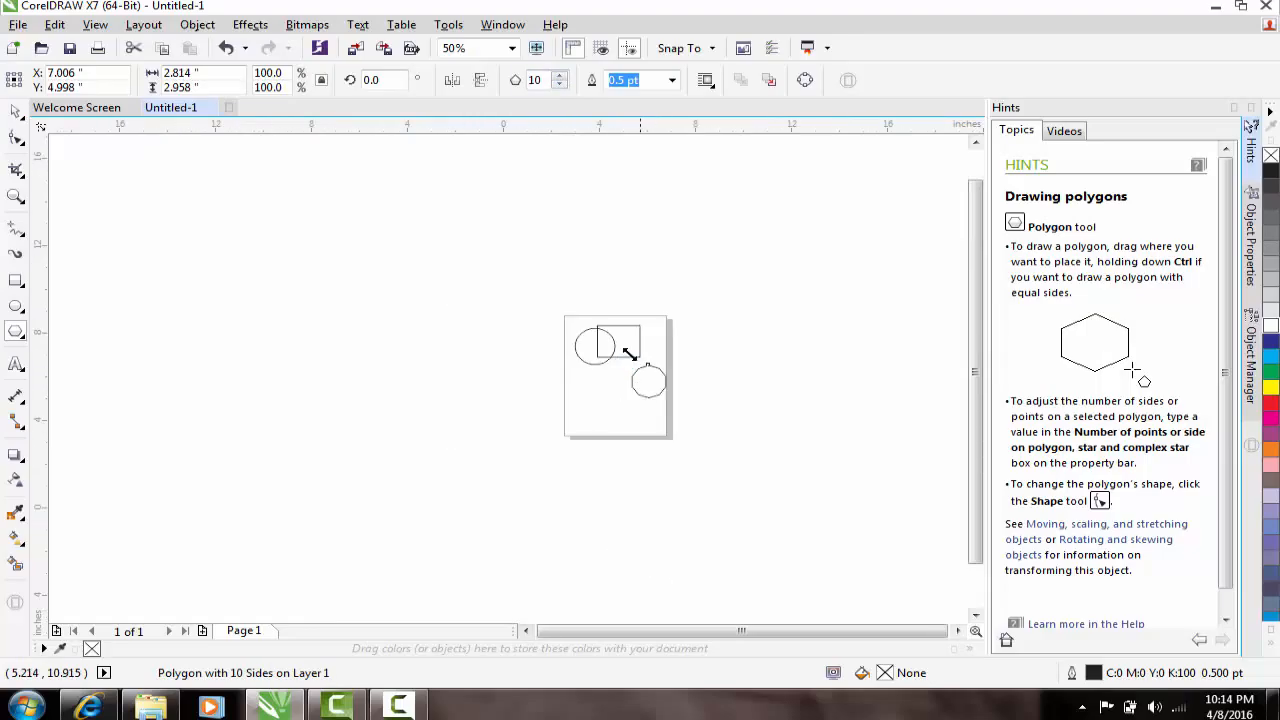
scroll(629, 354, up, 1)
key(space)
drag(398, 220, 786, 451)
scroll(768, 443, up, 1)
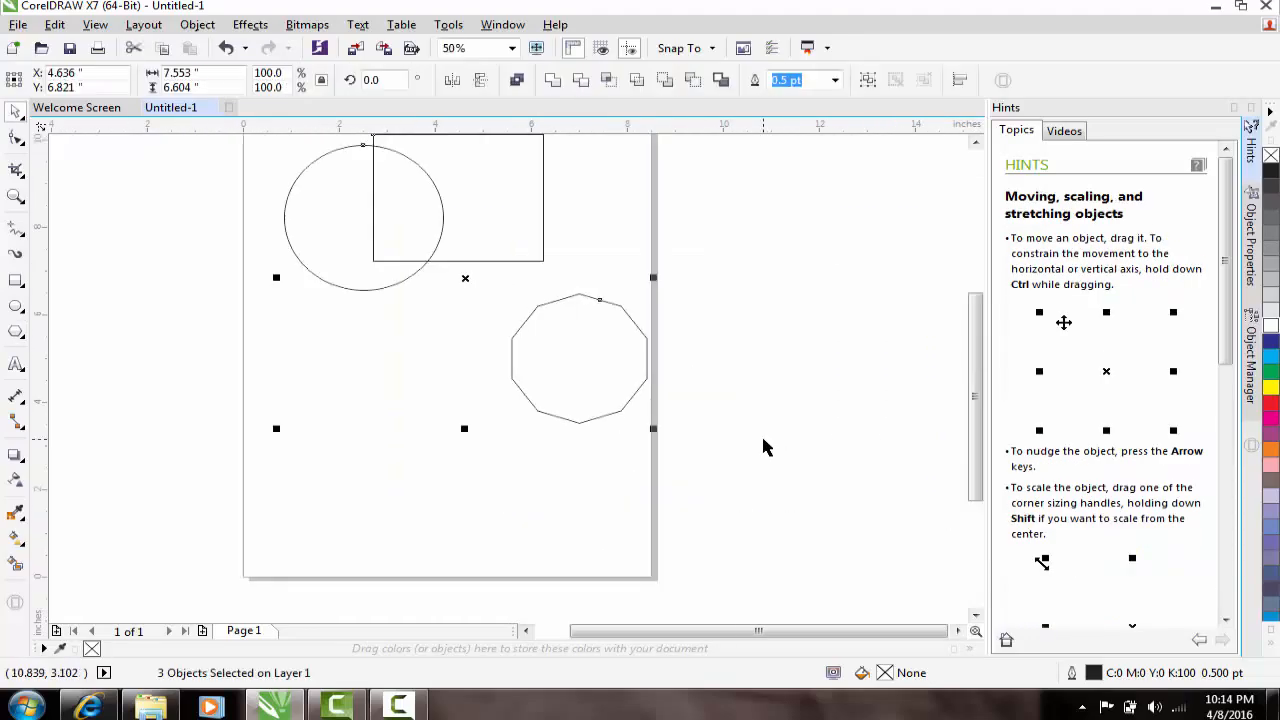
key(Delete)
scroll(604, 368, down, 1)
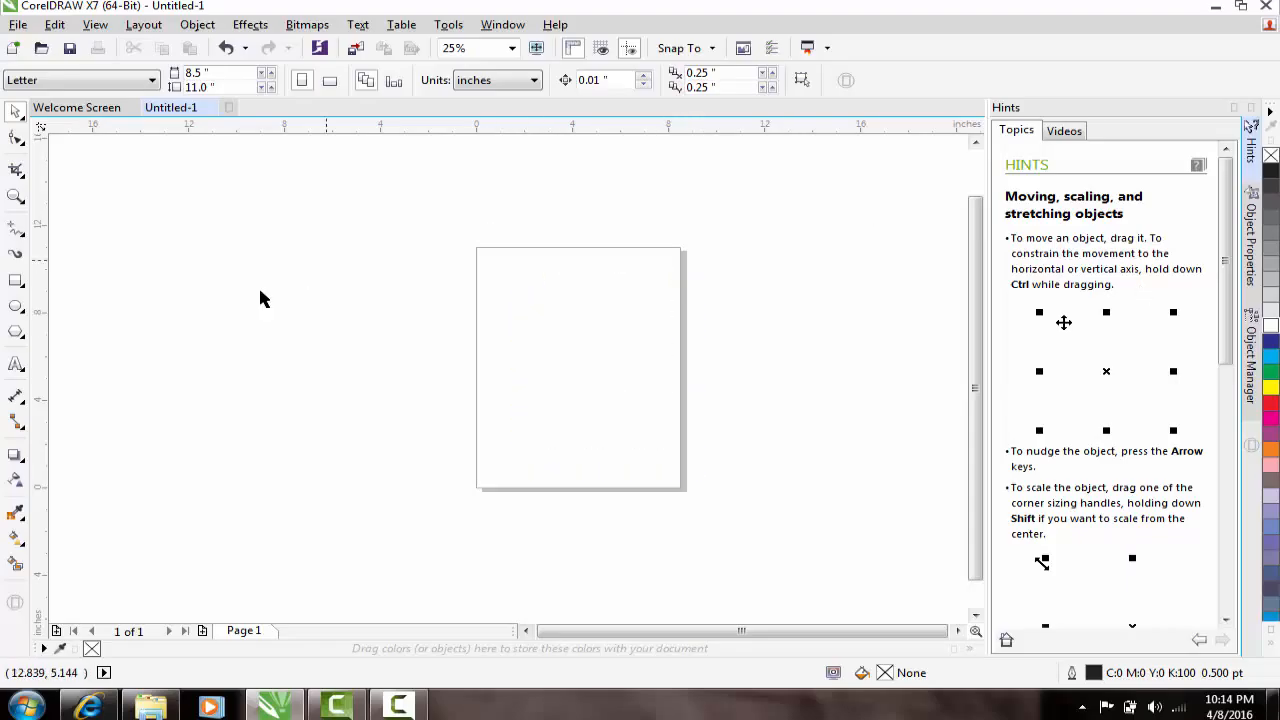
Step: Draw a closed, irregular curved shape about 6.5 by 6 inches on the page with the Pen tool
click(17, 236)
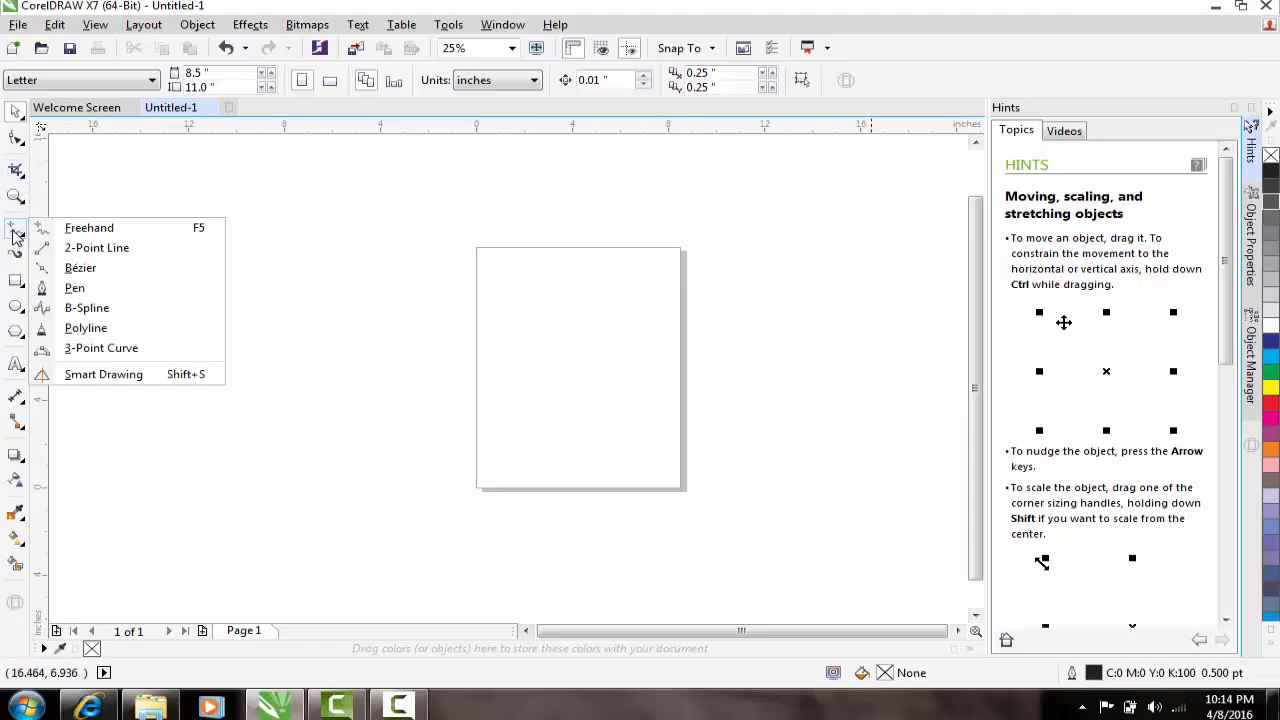
click(80, 289)
scroll(605, 287, up, 1)
click(449, 301)
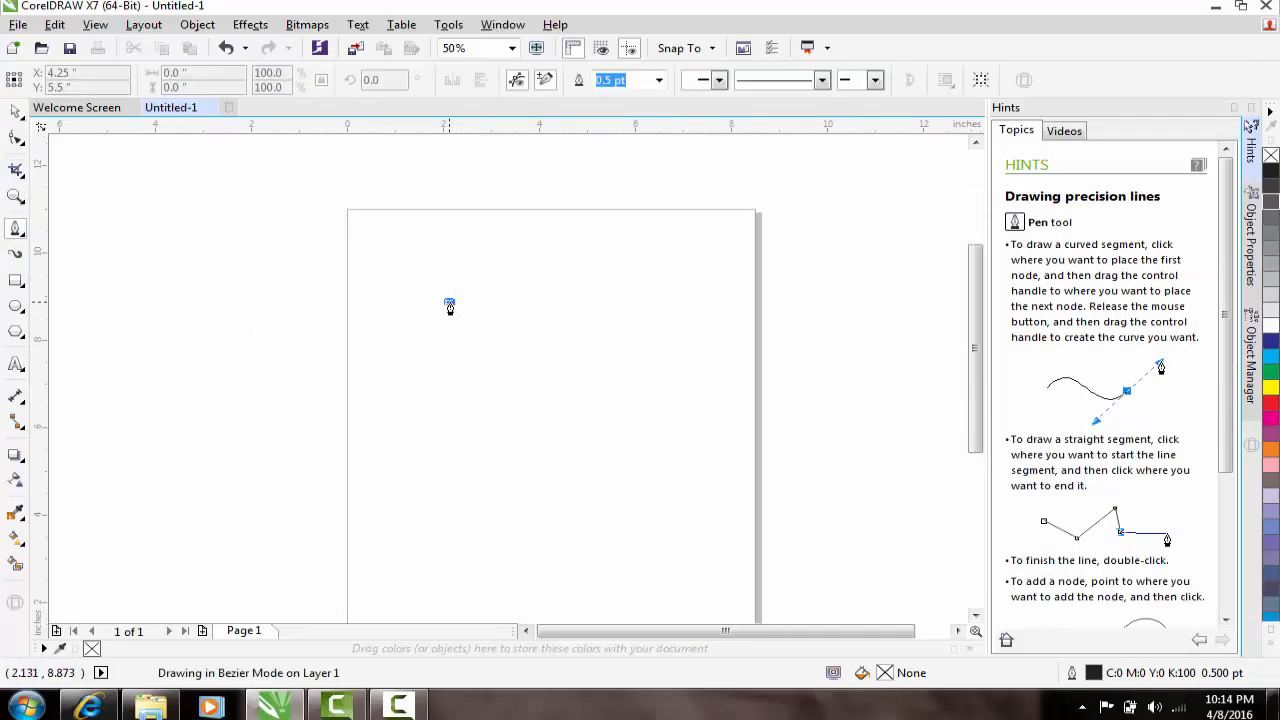
drag(489, 283, 586, 272)
mouse_move(652, 306)
mouse_down()
mouse_move(674, 346)
mouse_move(676, 395)
mouse_up()
drag(646, 422, 641, 433)
drag(619, 476, 619, 487)
drag(603, 519, 558, 537)
drag(460, 500, 450, 485)
drag(419, 437, 398, 360)
drag(477, 348, 480, 338)
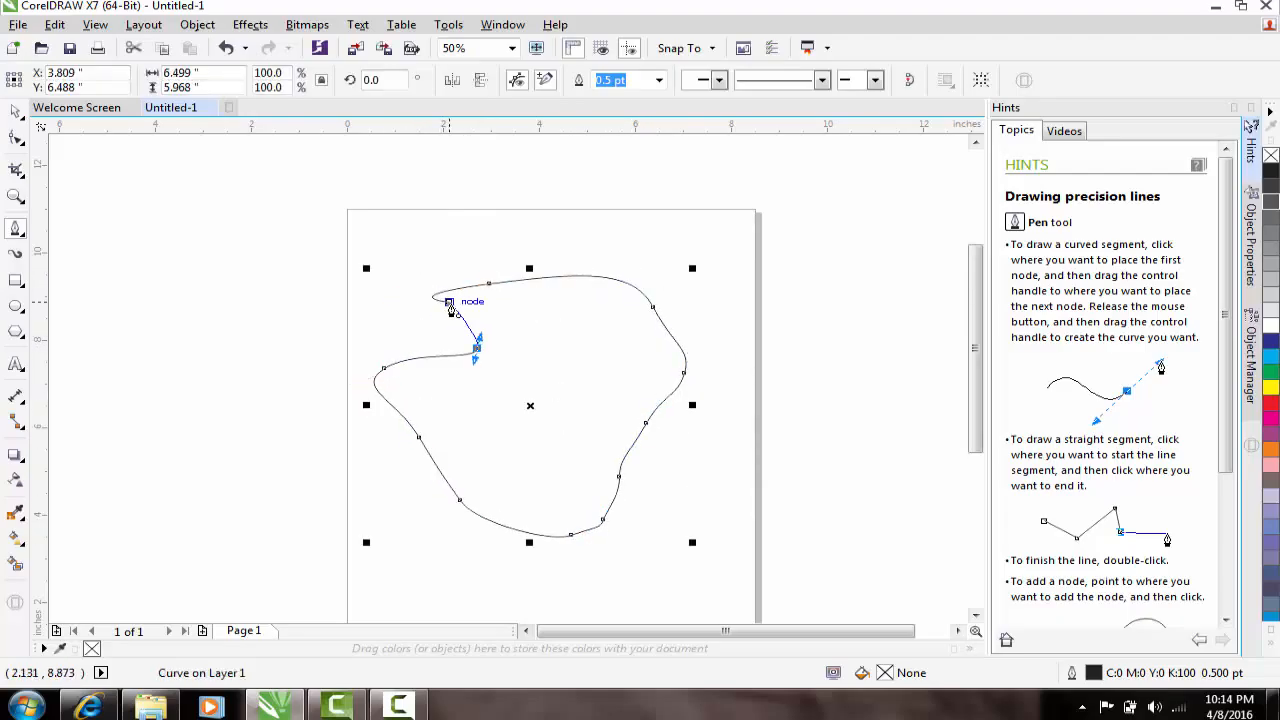
click(449, 301)
Step: Draw a second closed curve with the Pen tool around the first one, about 8.7 by 9.2 inches
drag(372, 267, 491, 191)
drag(580, 213, 620, 224)
drag(716, 259, 727, 270)
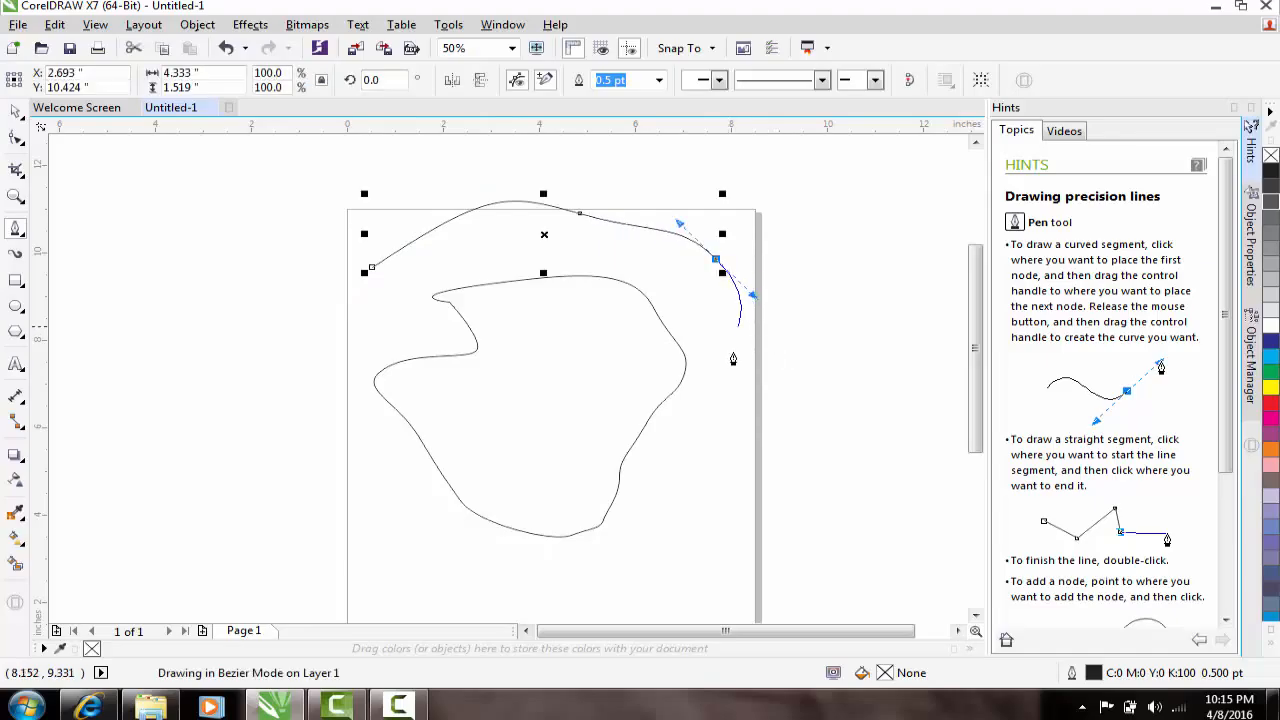
scroll(734, 358, down, 1)
scroll(734, 358, up, 1)
drag(734, 342, 695, 446)
drag(672, 482, 638, 510)
drag(621, 523, 584, 555)
drag(540, 539, 529, 535)
drag(454, 491, 428, 463)
drag(371, 419, 360, 401)
drag(334, 338, 343, 326)
drag(368, 283, 374, 250)
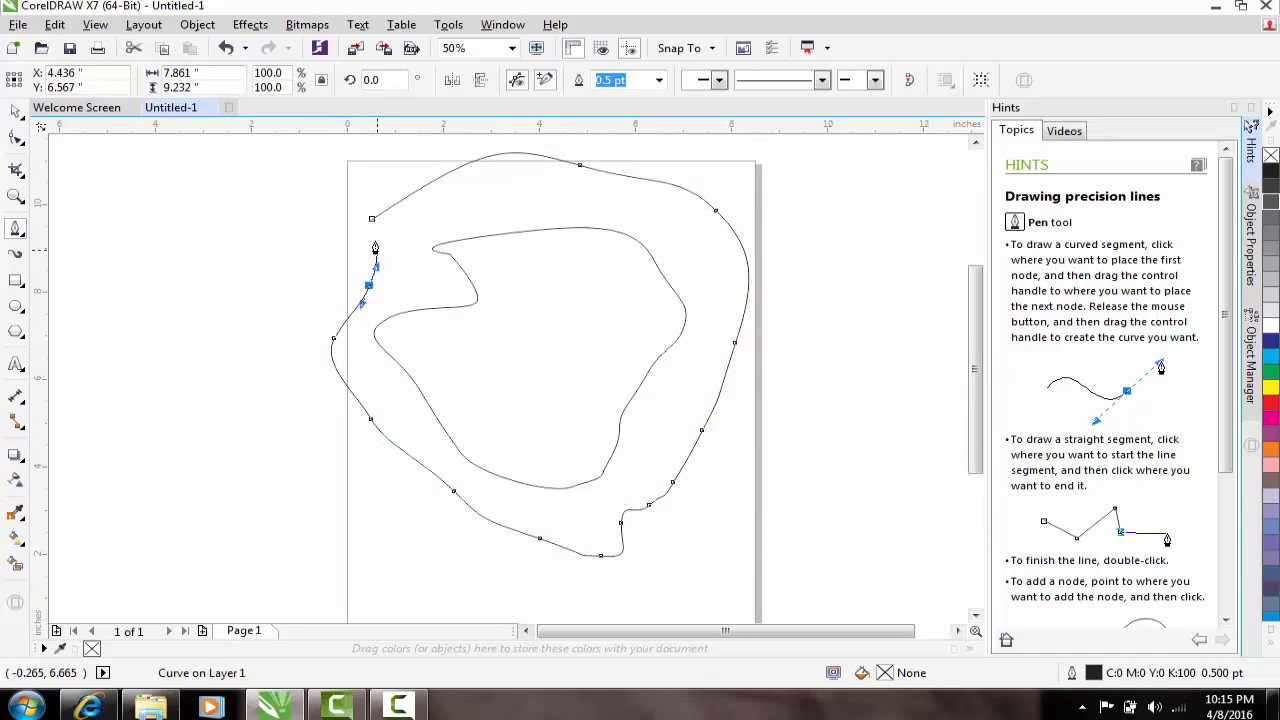
click(372, 219)
Step: Delete the outer and the inner closed curve
scroll(484, 315, down, 1)
key(space)
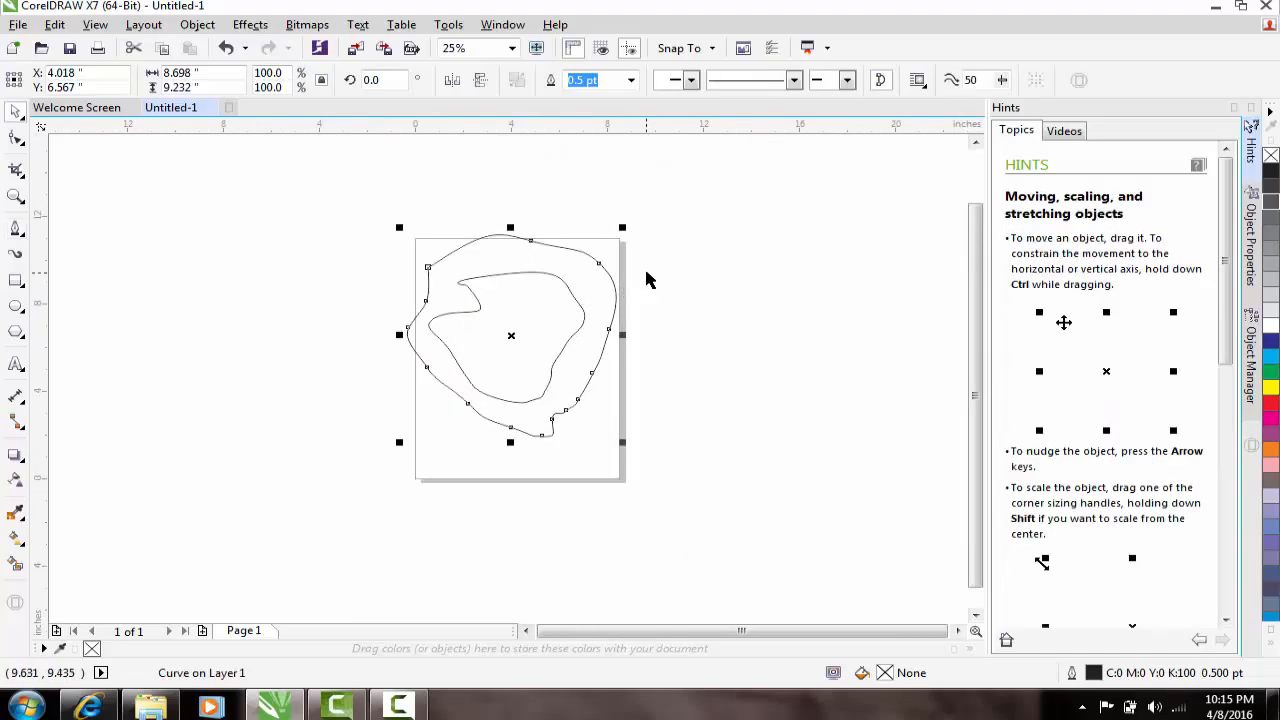
key(Delete)
click(576, 300)
key(Delete)
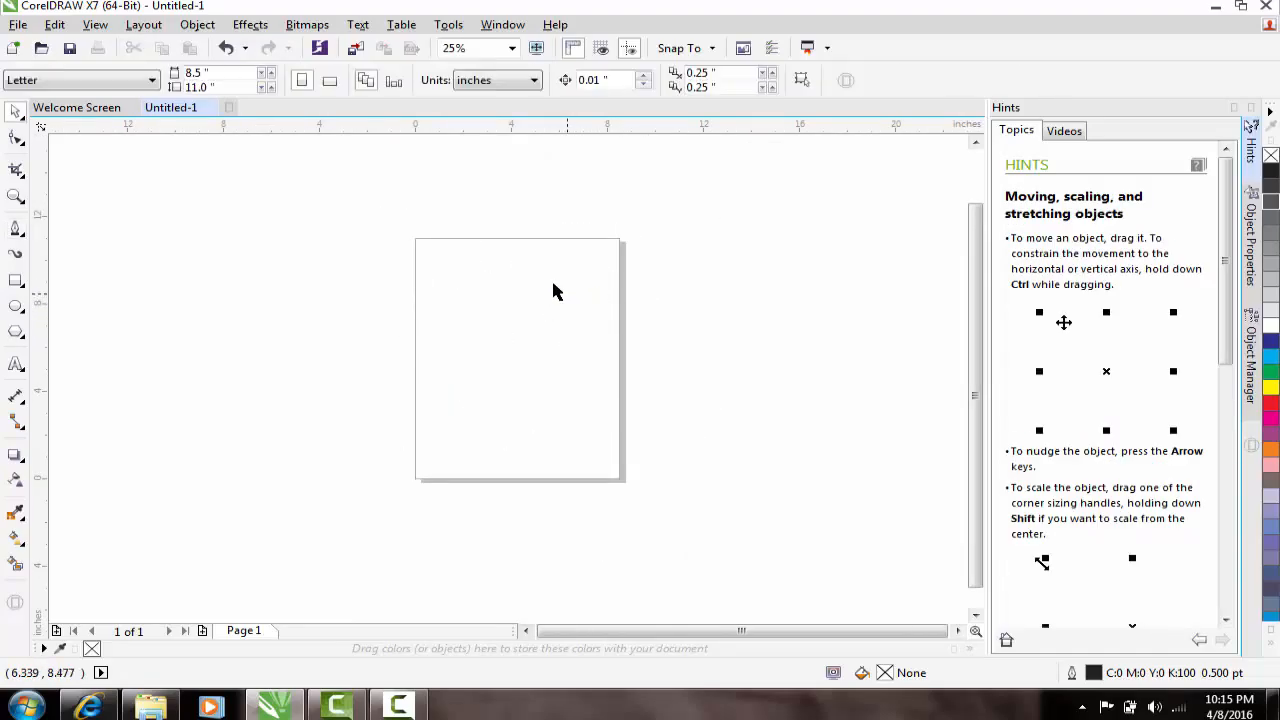
Step: Draw a long, winding open curve about 7.8 by 8.2 inches across the page with the Pen tool
scroll(530, 295, up, 3)
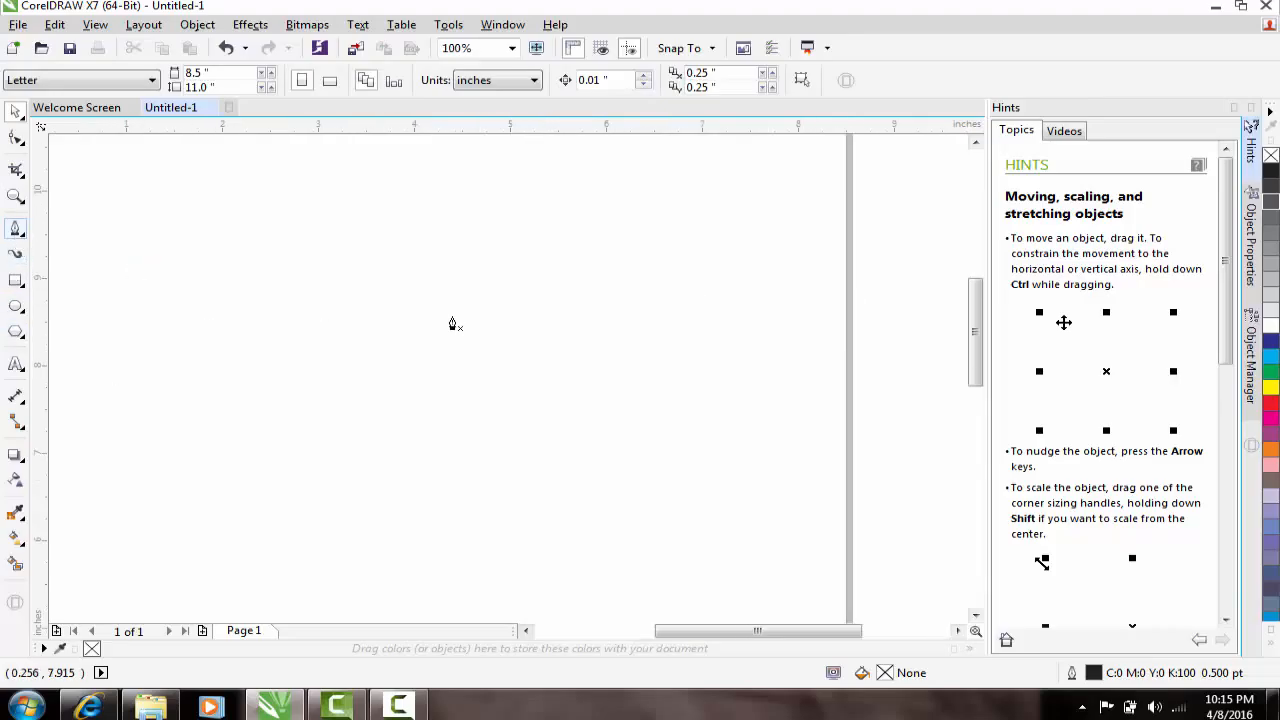
key(space)
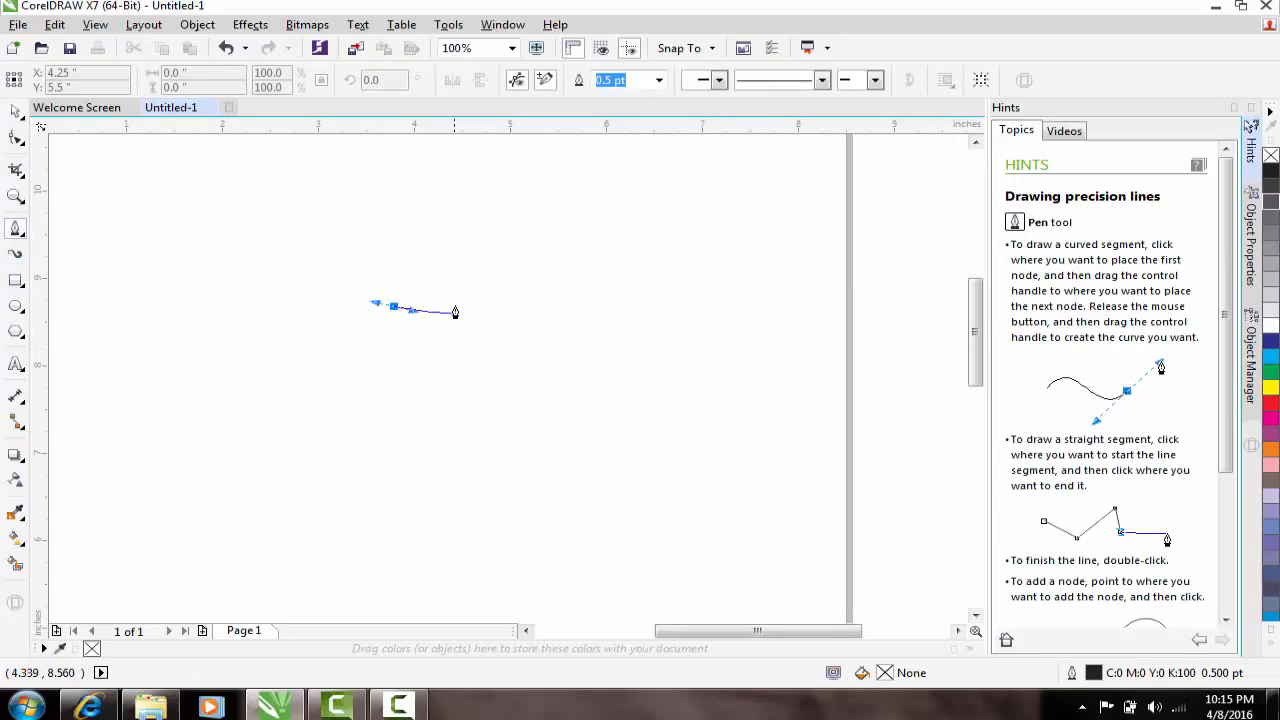
drag(462, 286, 646, 335)
drag(657, 385, 618, 472)
drag(541, 484, 487, 522)
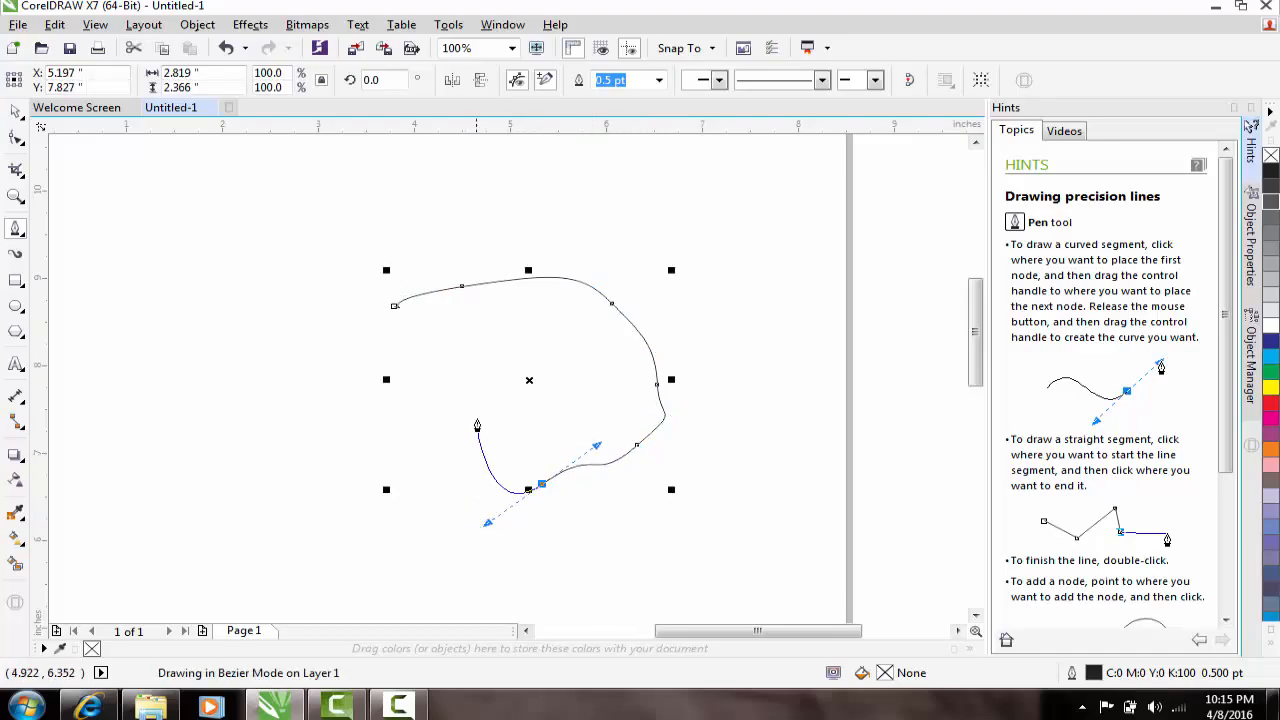
drag(477, 425, 378, 484)
drag(349, 415, 338, 340)
drag(292, 298, 200, 386)
drag(317, 462, 302, 497)
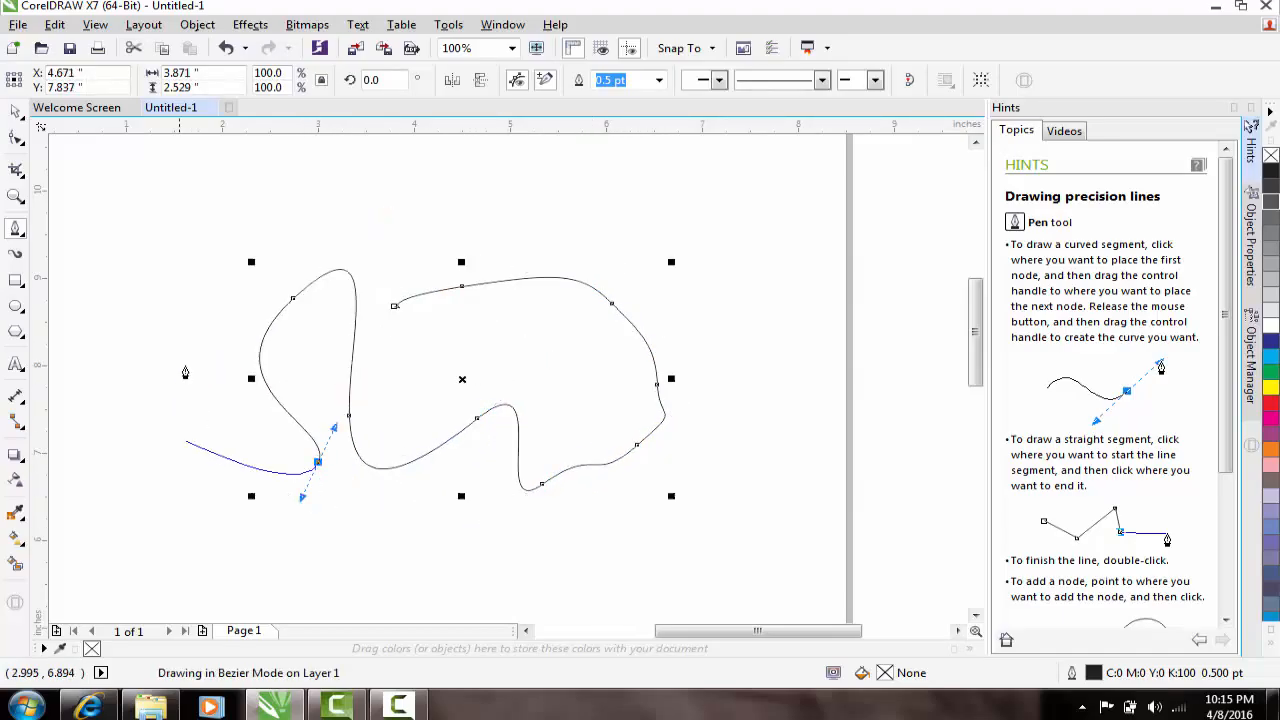
drag(191, 349, 244, 266)
drag(207, 234, 534, 170)
drag(618, 197, 774, 454)
drag(768, 394, 811, 518)
drag(620, 500, 537, 580)
drag(454, 556, 323, 571)
scroll(420, 481, down, 1)
drag(404, 567, 496, 570)
drag(560, 557, 600, 536)
drag(614, 570, 594, 601)
scroll(606, 463, down, 1)
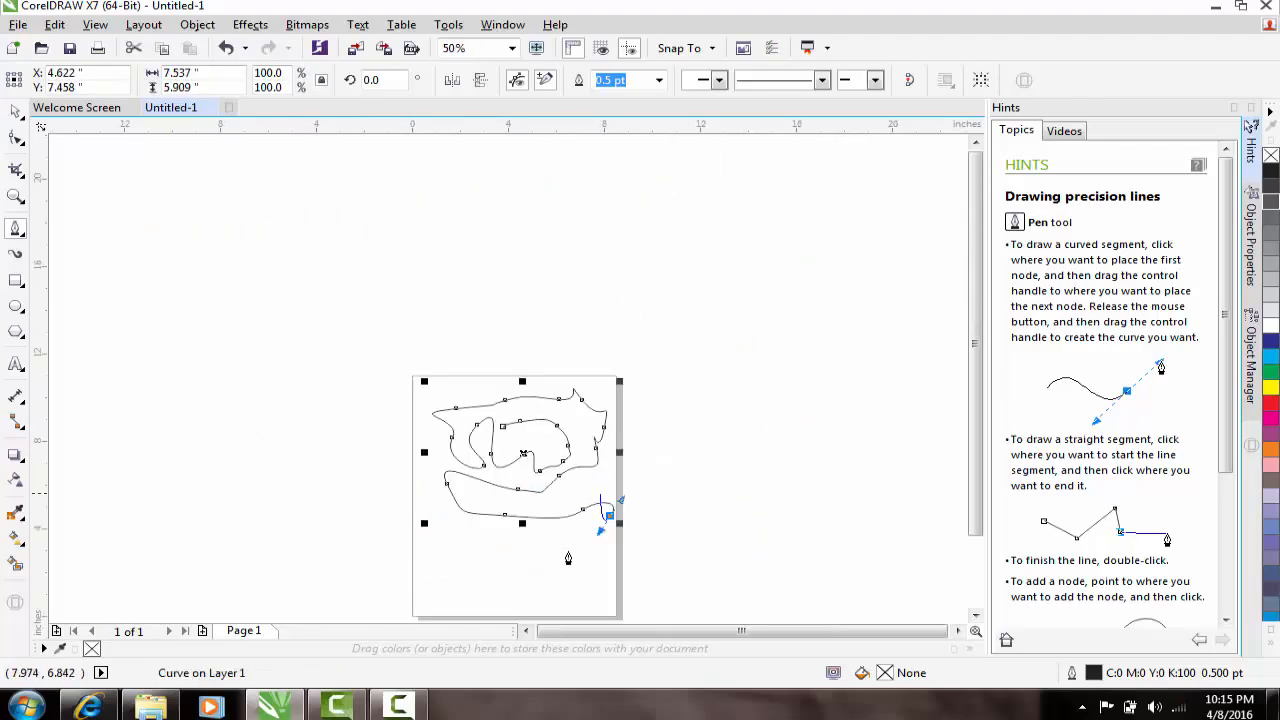
scroll(568, 553, up, 1)
drag(585, 524, 440, 537)
drag(390, 523, 544, 589)
drag(602, 586, 497, 610)
scroll(481, 471, down, 1)
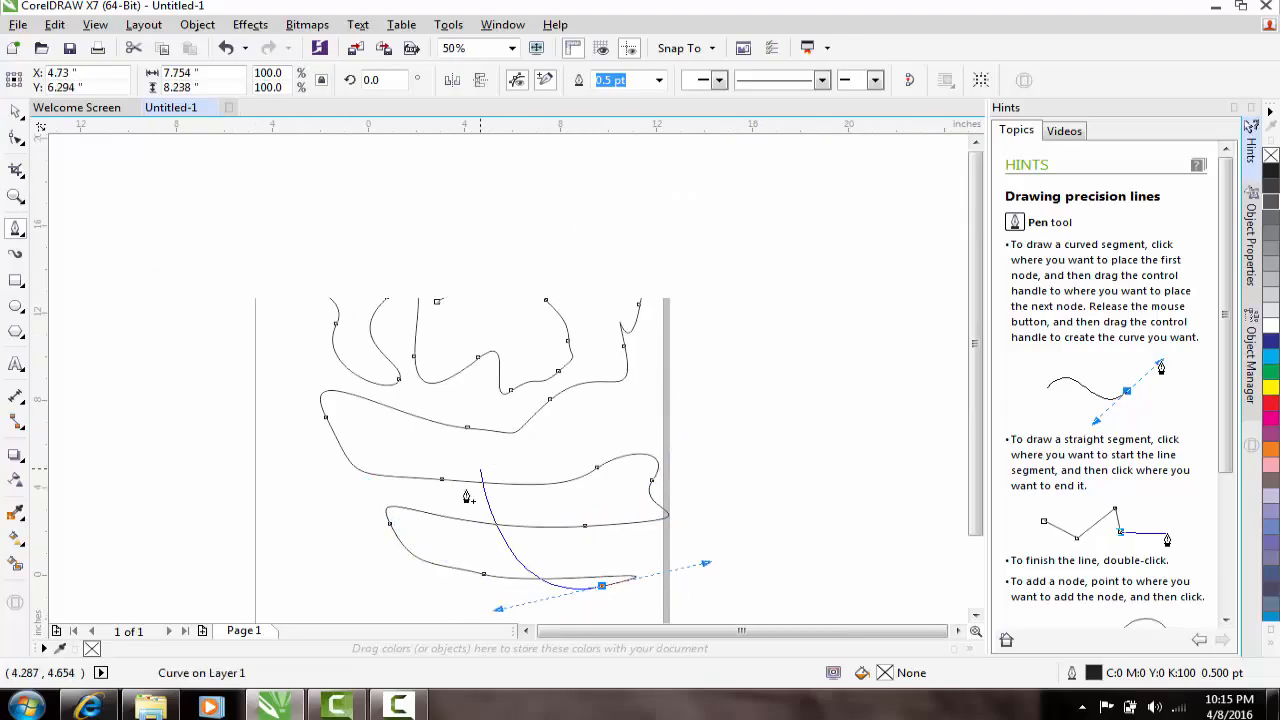
Step: End the winding curve and delete it from the page
scroll(478, 474, down, 1)
scroll(460, 514, up, 2)
key(space)
scroll(583, 419, down, 2)
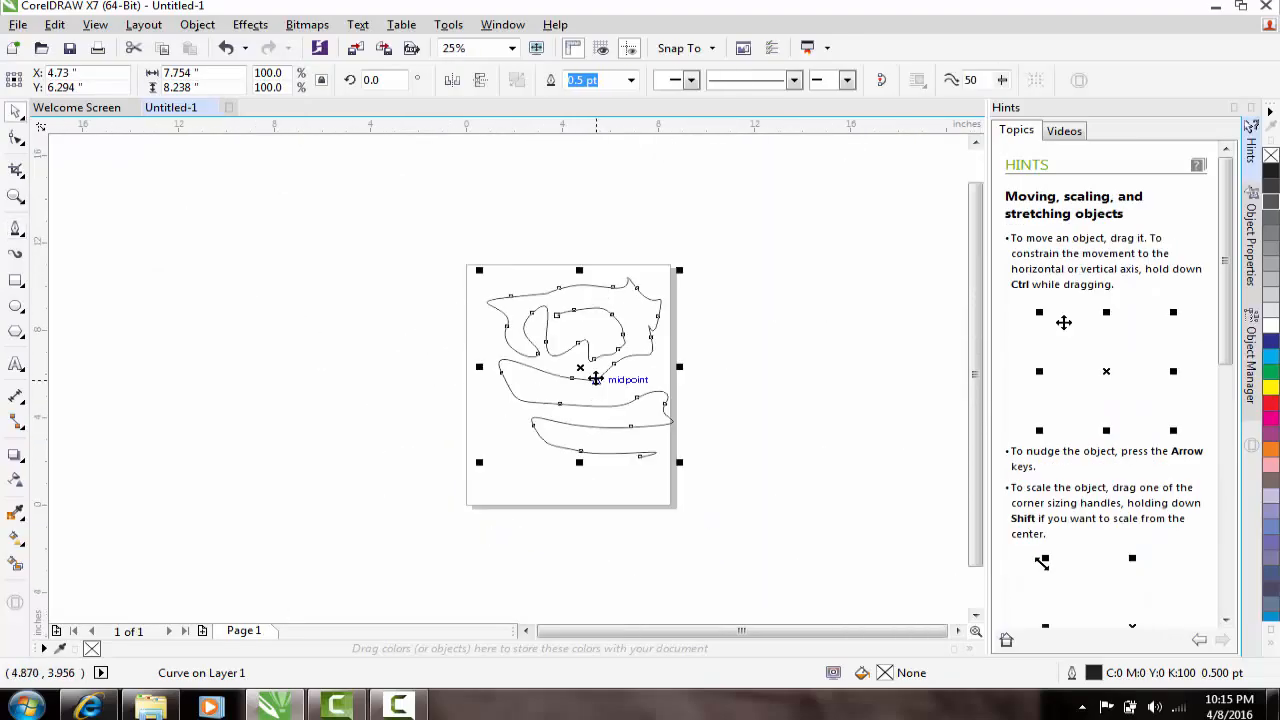
key(Delete)
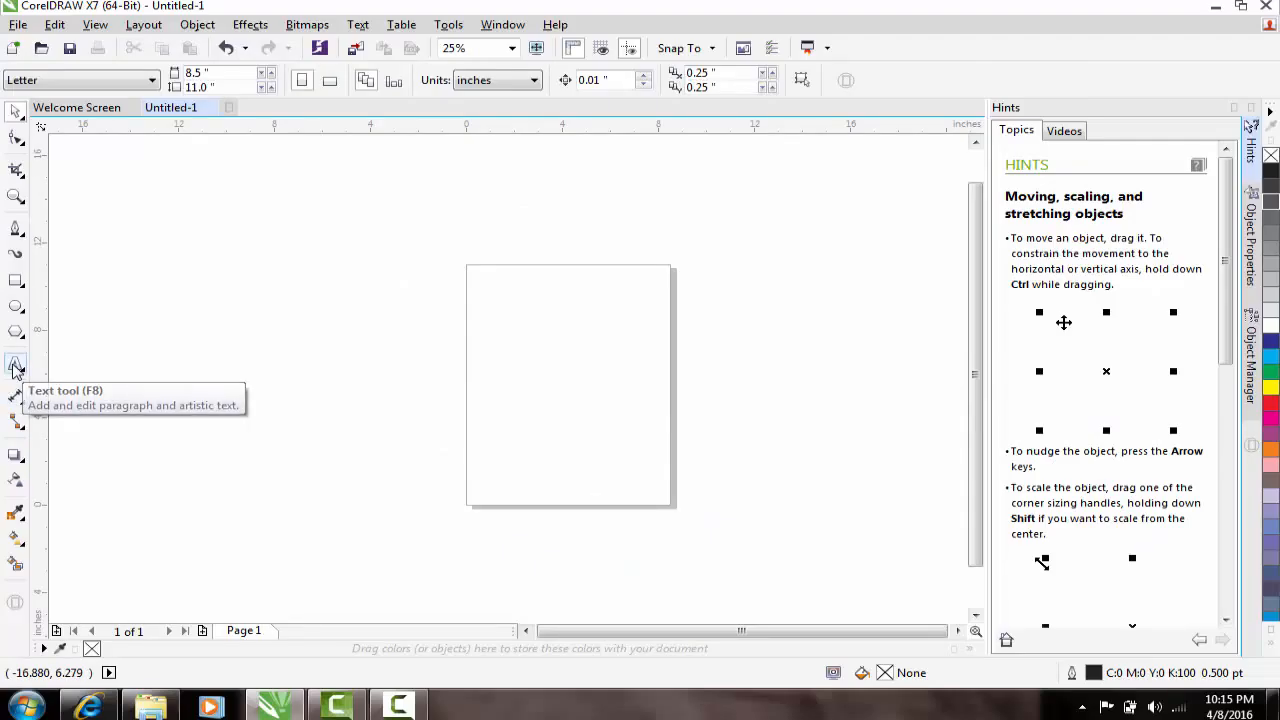
Step: Examine the alignment options offered for the Text tool
click(15, 366)
scroll(517, 290, up, 1)
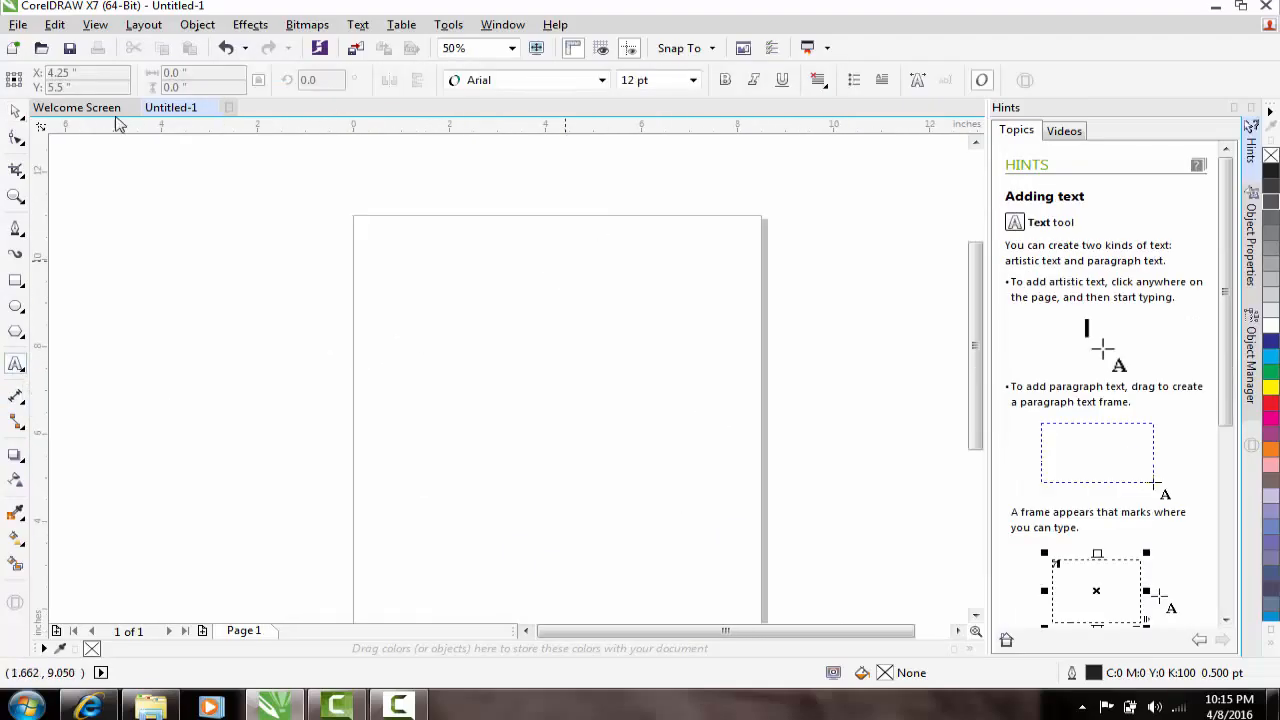
click(828, 88)
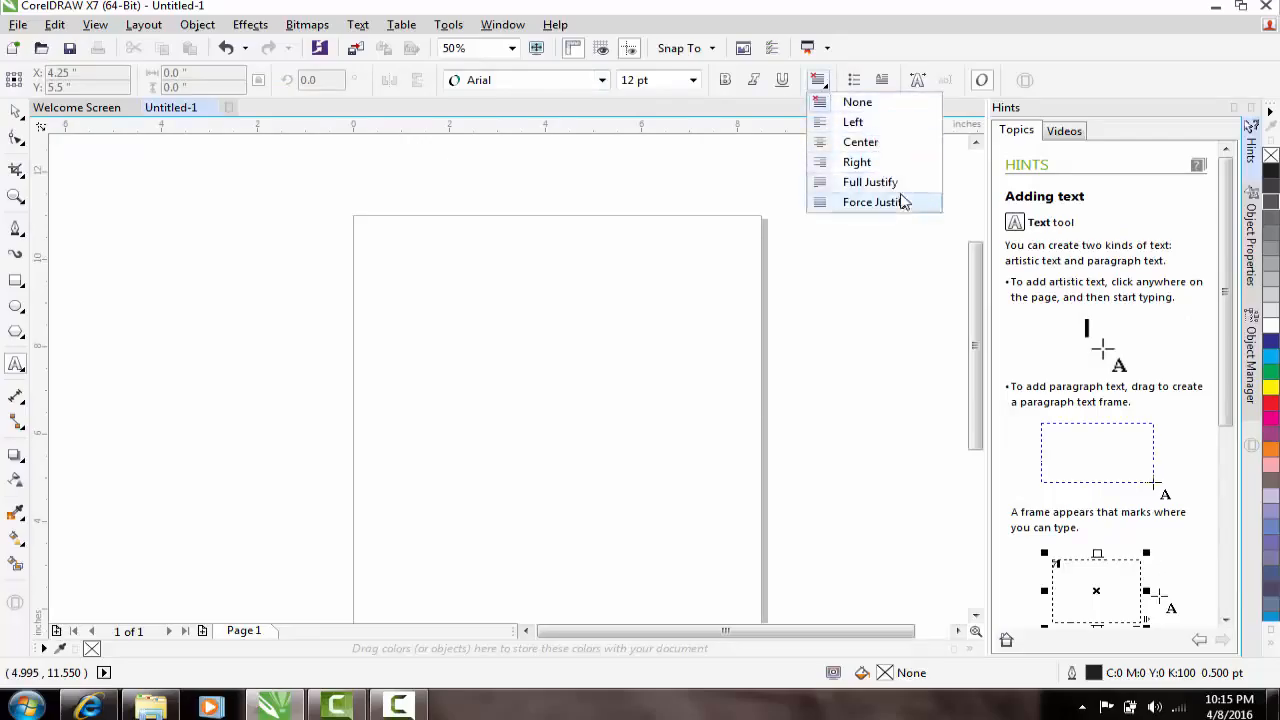
click(586, 316)
scroll(440, 234, down, 1)
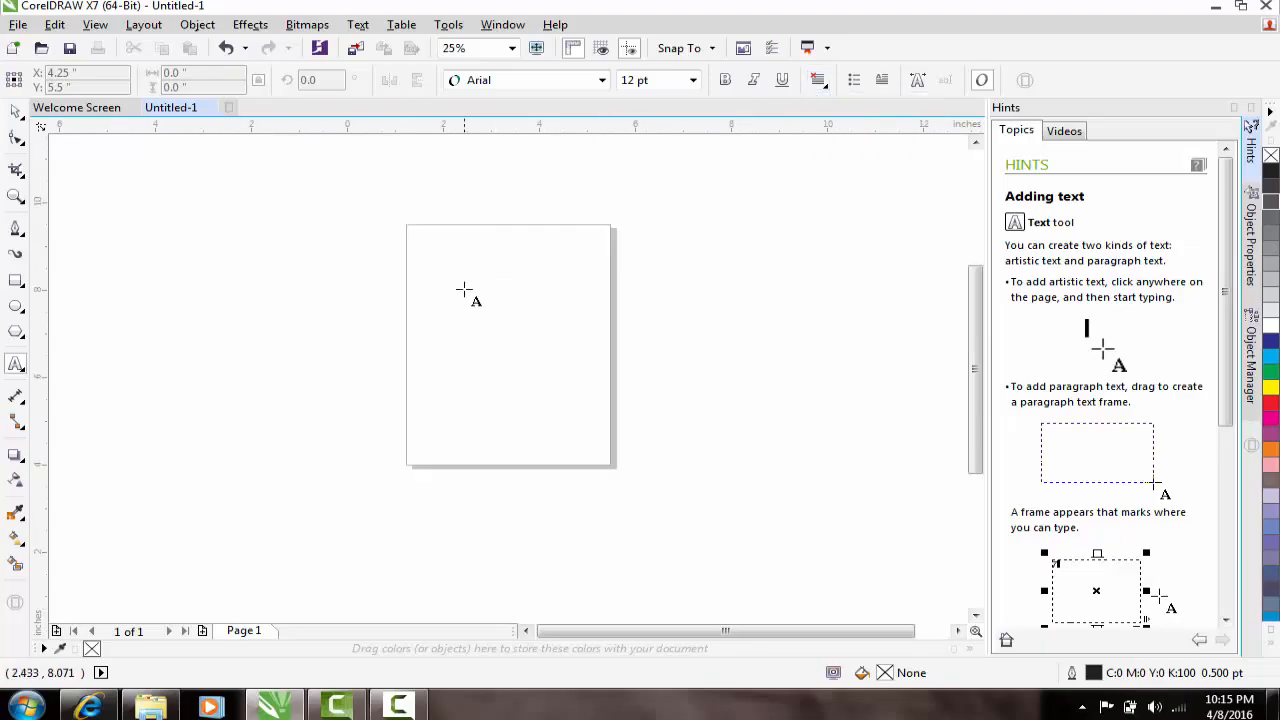
Step: Add the artistic text "wdwuhdguwdudhuwhuidhuidchuichygchwceuhduhi" near the top of the page
scroll(455, 275, up, 1)
click(402, 249)
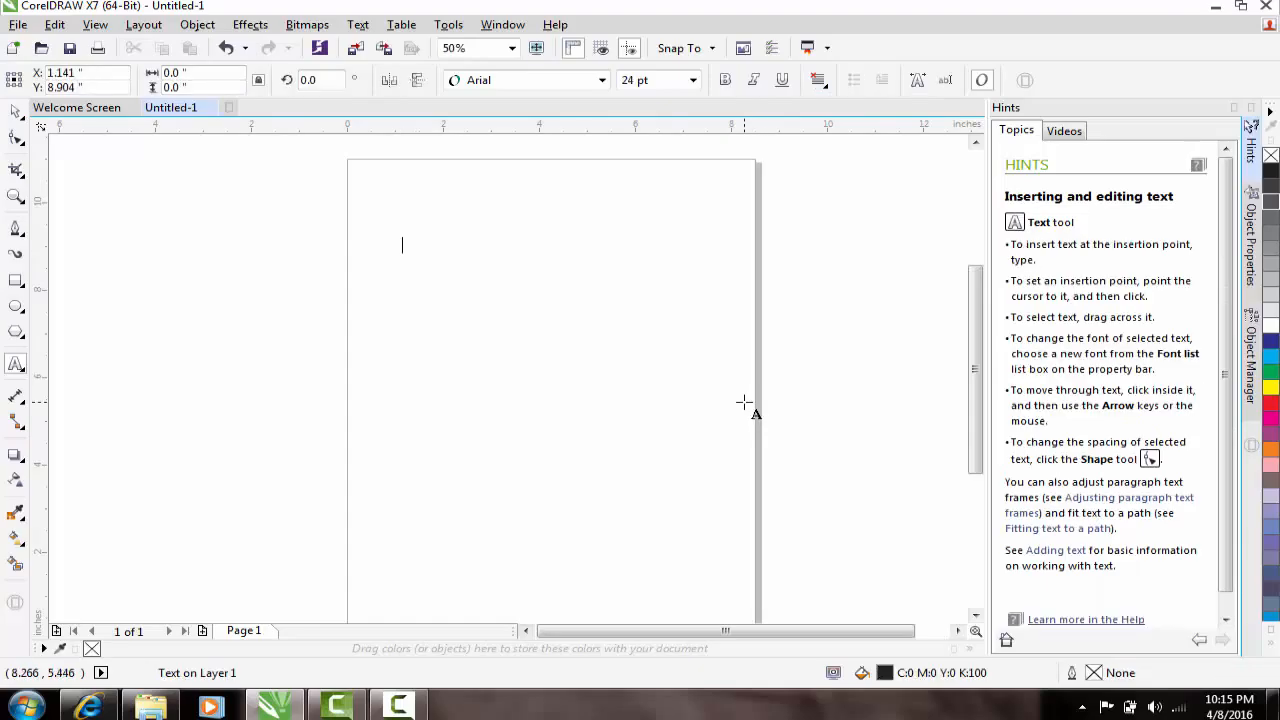
text(wdw)
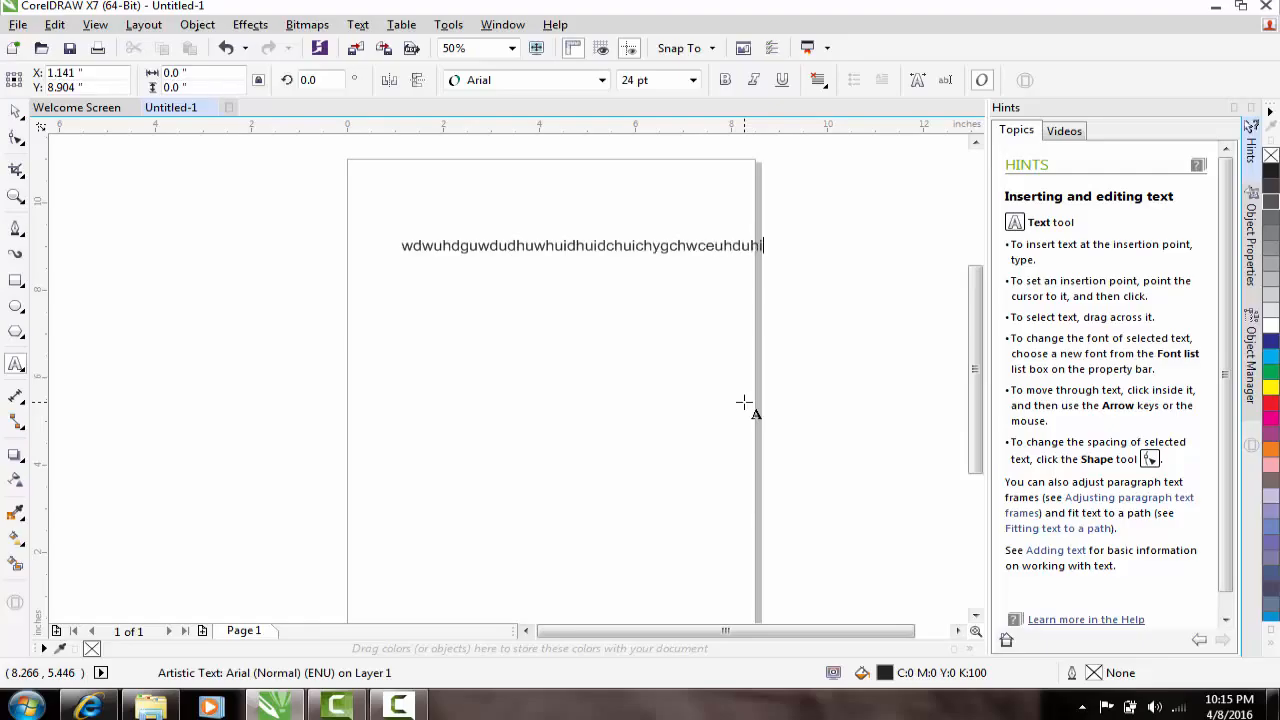
Step: Move the text slightly down and toward the page's left edge, and insert a line break and "\gfhgqgxvhq" after "wdwuhdguwdudh"
click(15, 108)
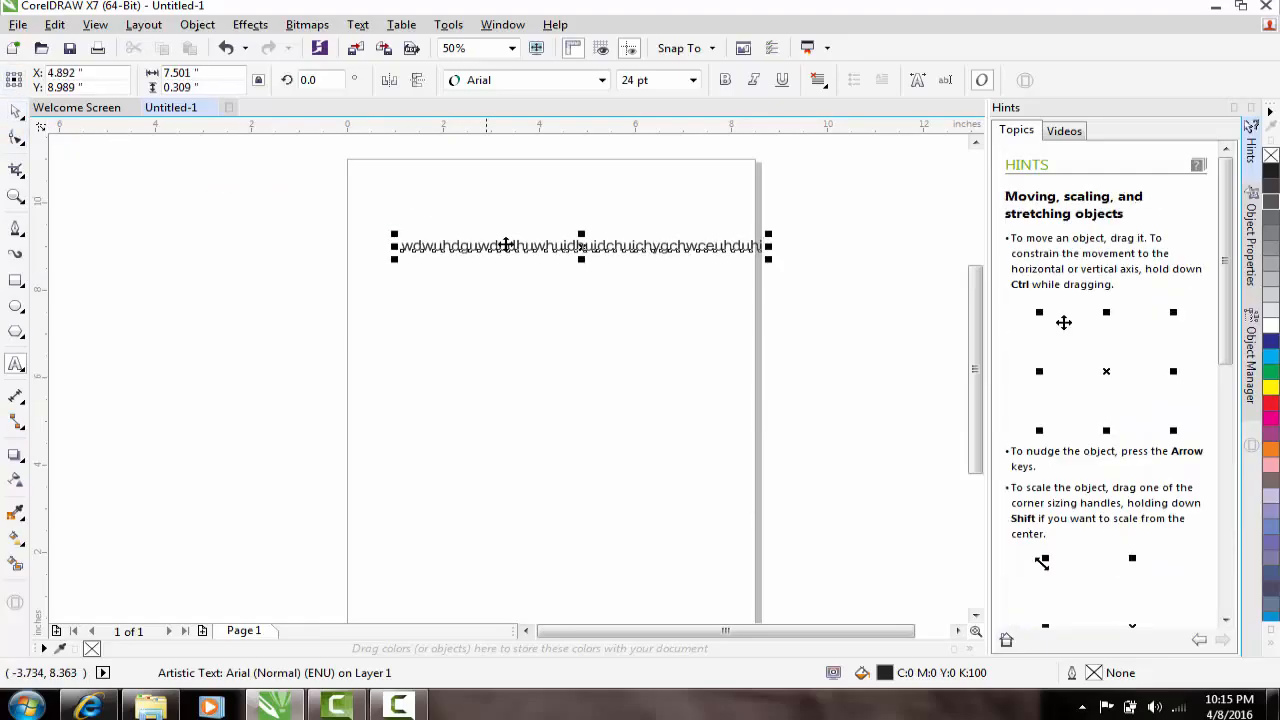
drag(508, 246, 458, 267)
double_click(479, 267)
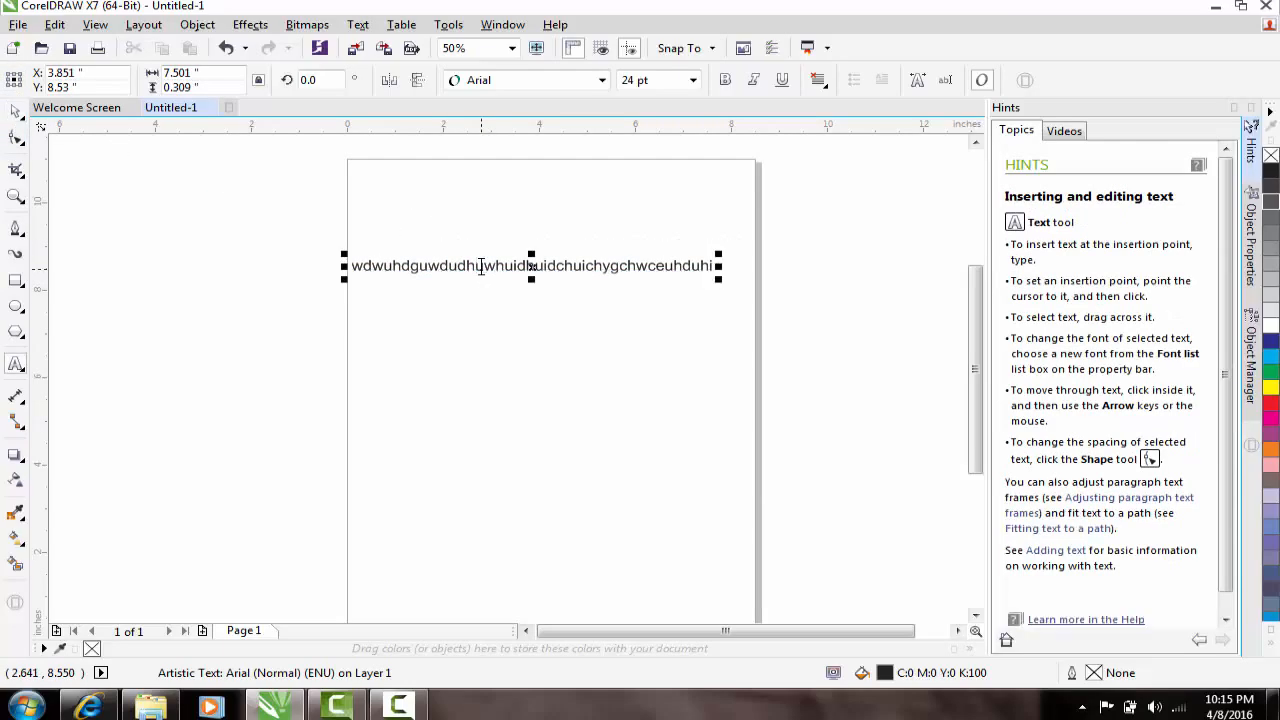
key(Return)
text(\gfhgqgxvhq)
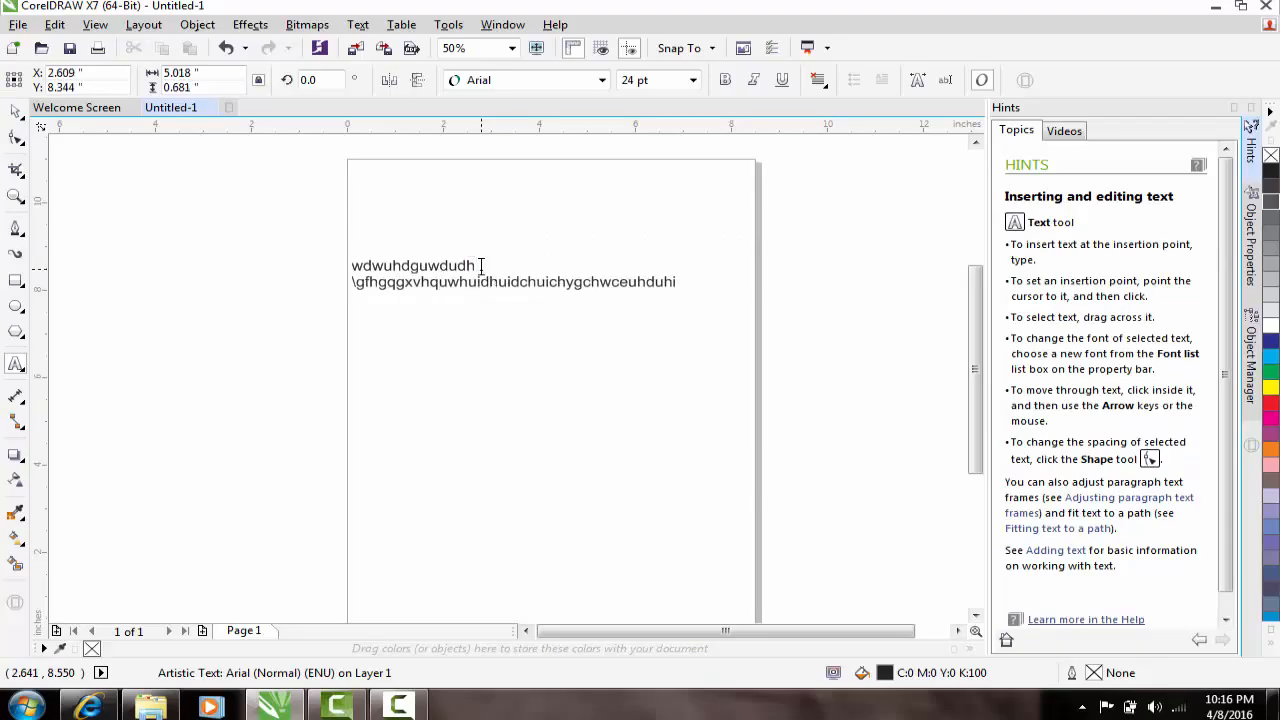
key(Escape)
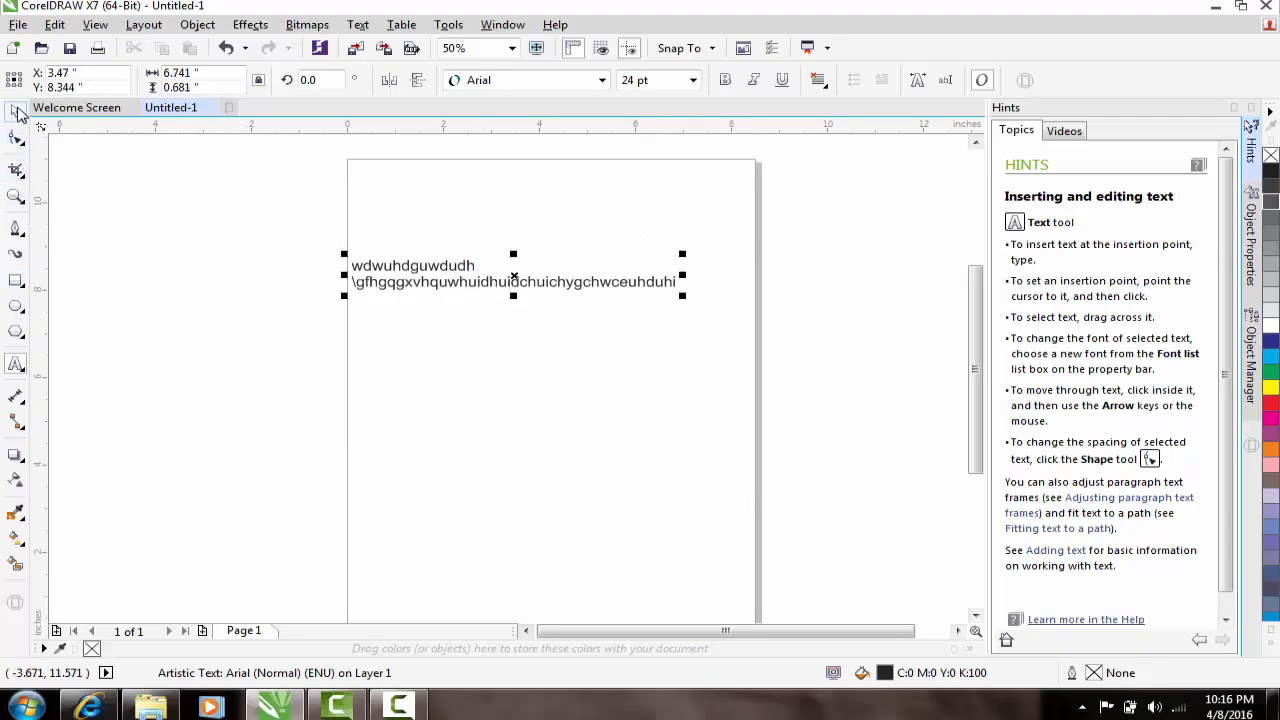
Step: Delete the two-line artistic text
click(18, 113)
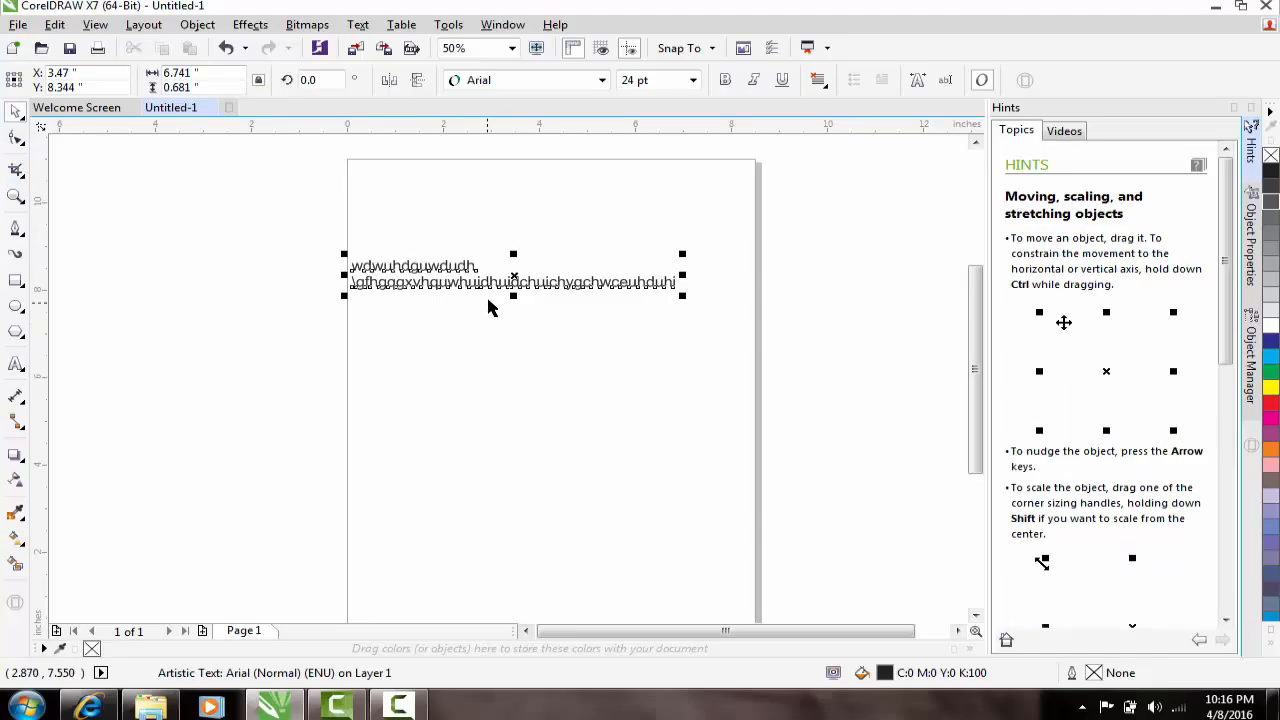
key(Delete)
Step: Add three-line artistic text near the page's top: "asjhgdswhdeuwidhwiudhuihdewgh", "duycewgdhwgedugweduhgewgdewu" and "wdfewfwefefer"
click(16, 364)
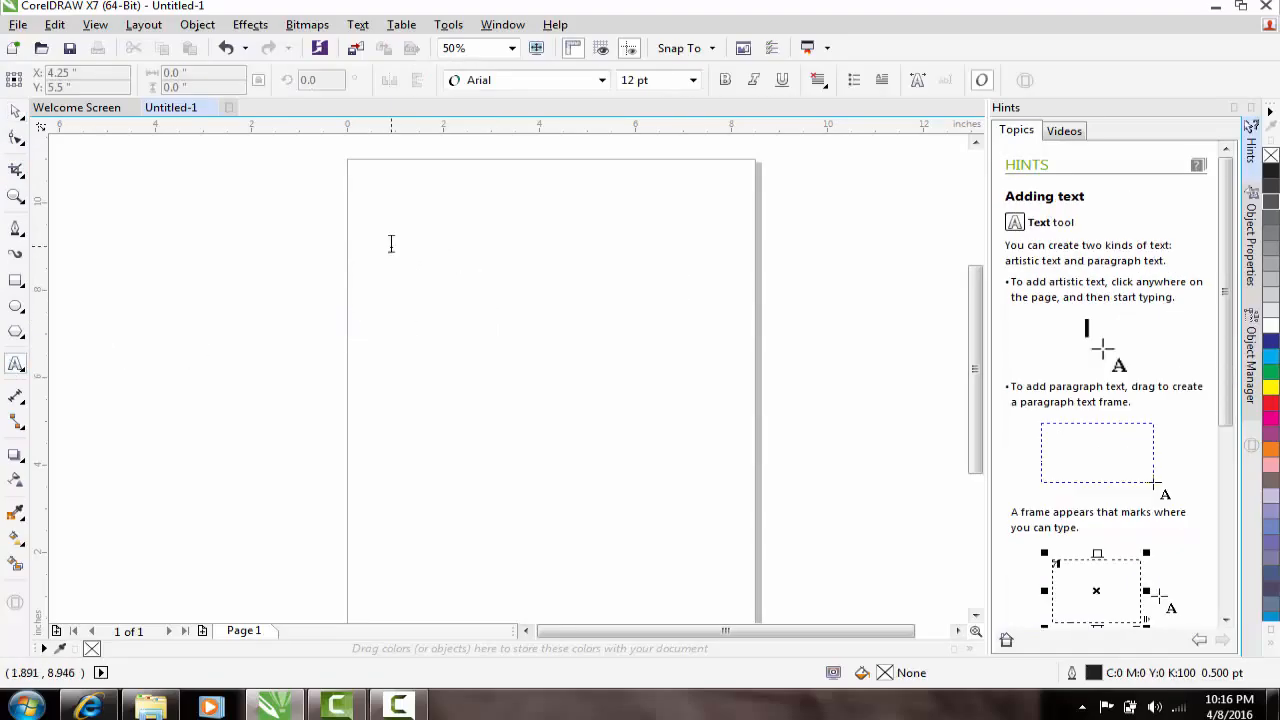
click(391, 244)
text(asjhgdswhdeuwidhwiudhuihdewgh)
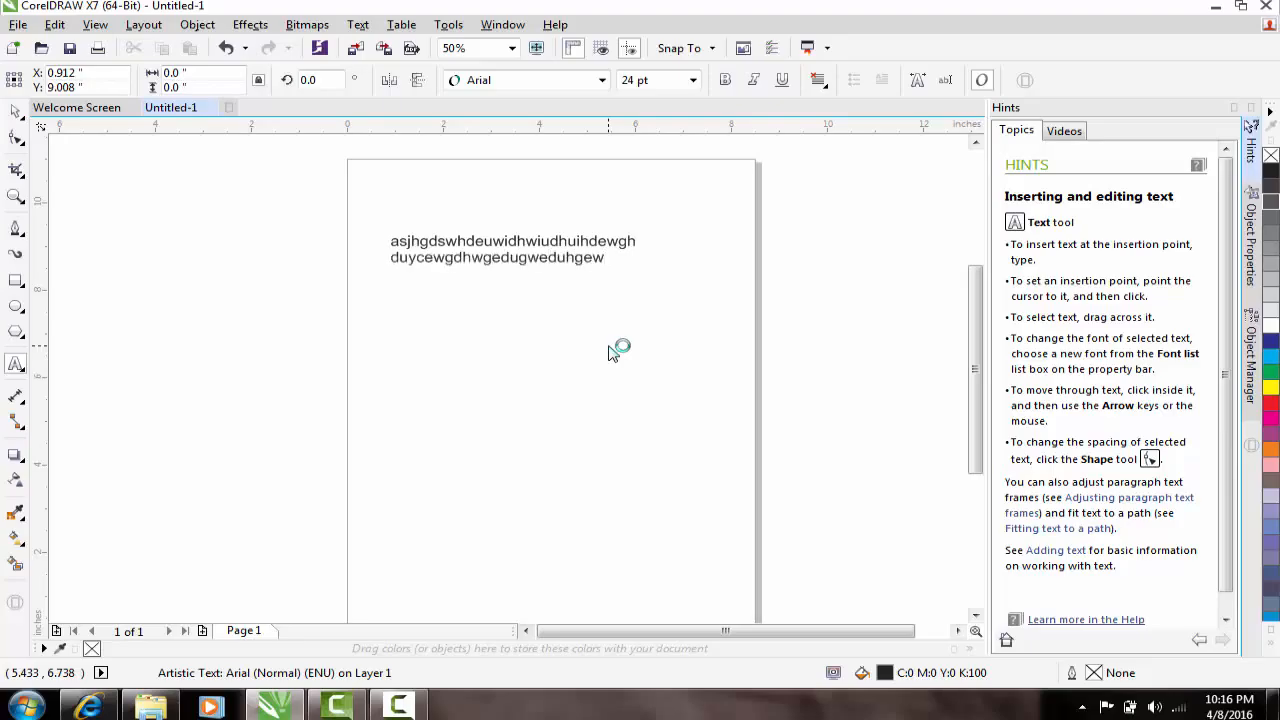
key(alt+e)
text(dhduiewh)
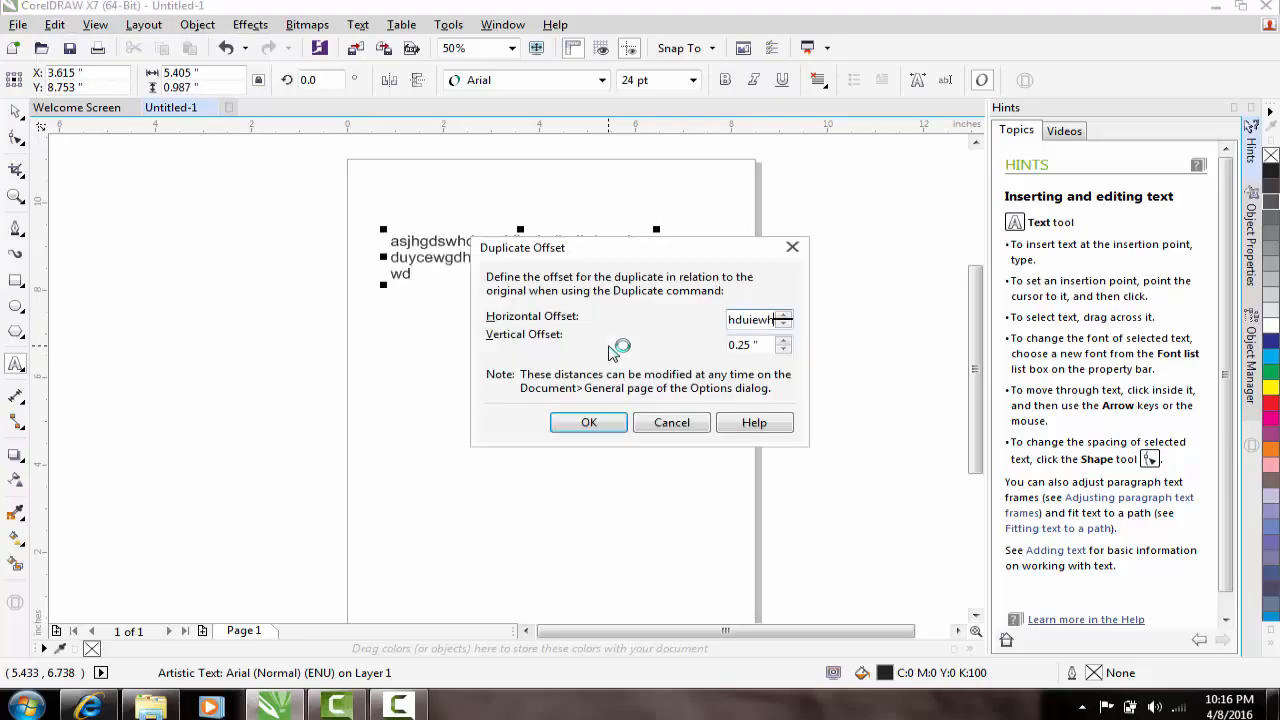
click(671, 423)
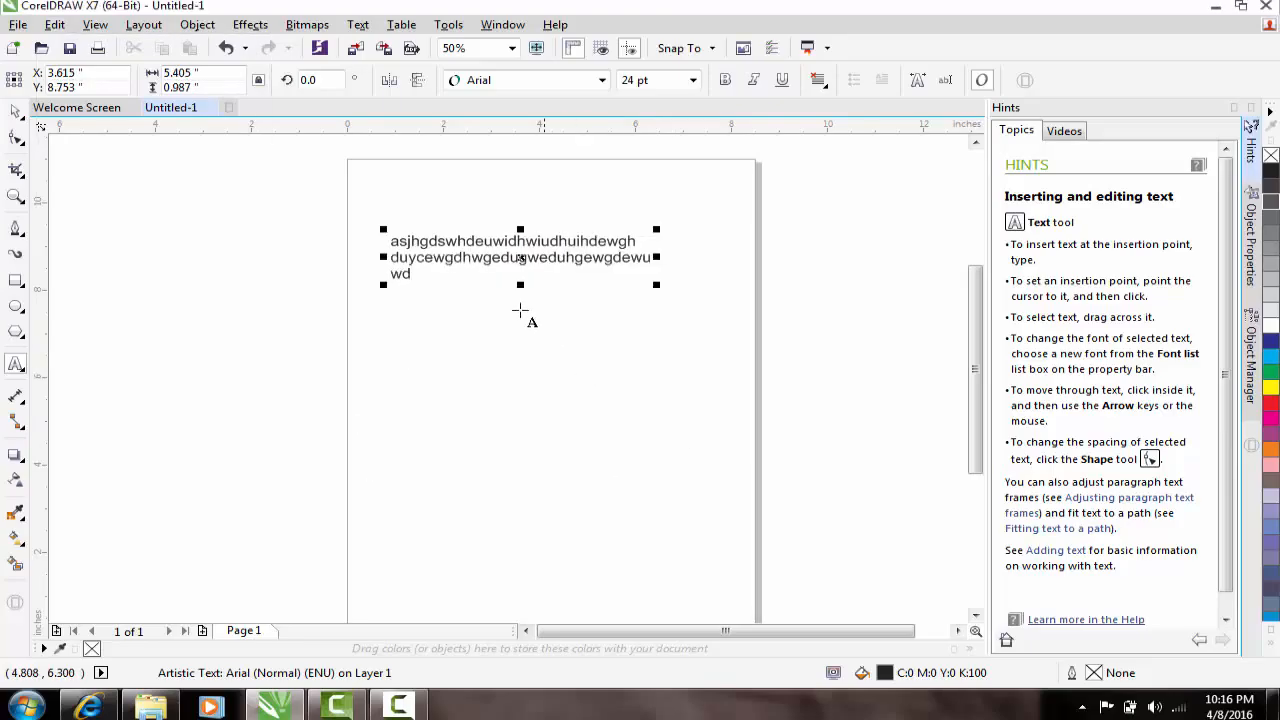
text(fewfwefefer)
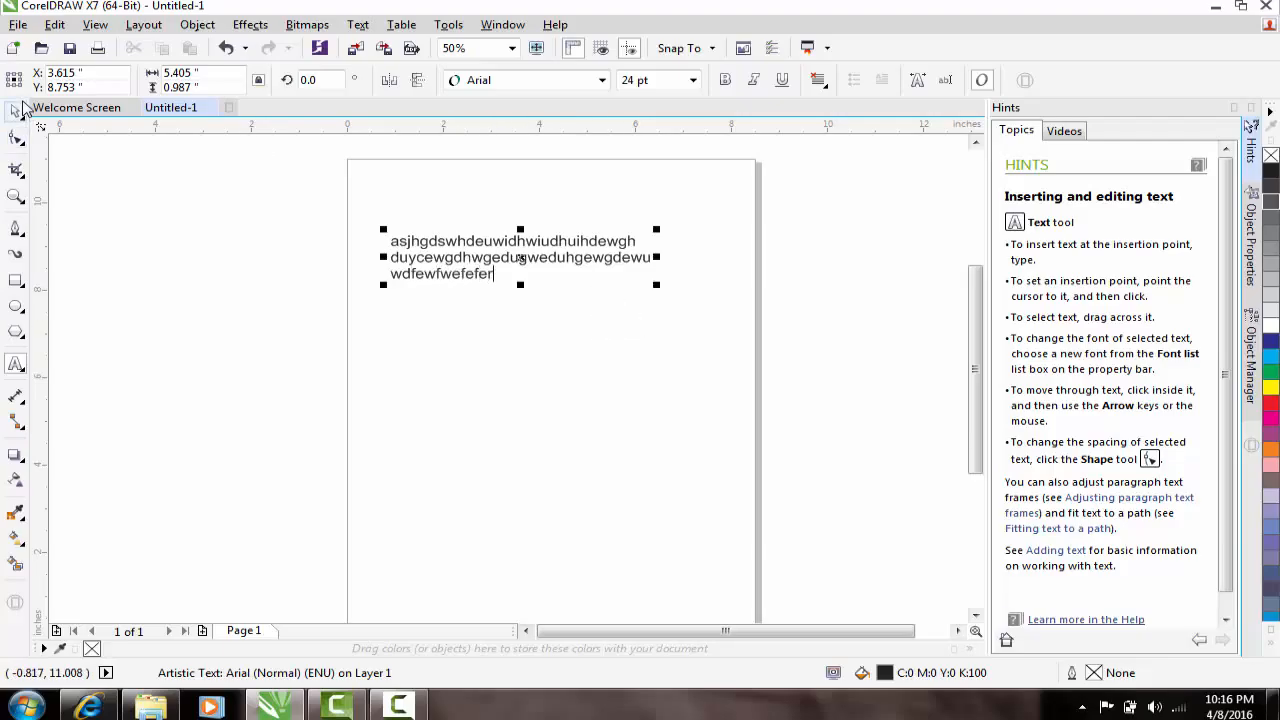
Step: Delete the three-line artistic text from the page
click(17, 110)
click(603, 326)
drag(481, 258, 483, 259)
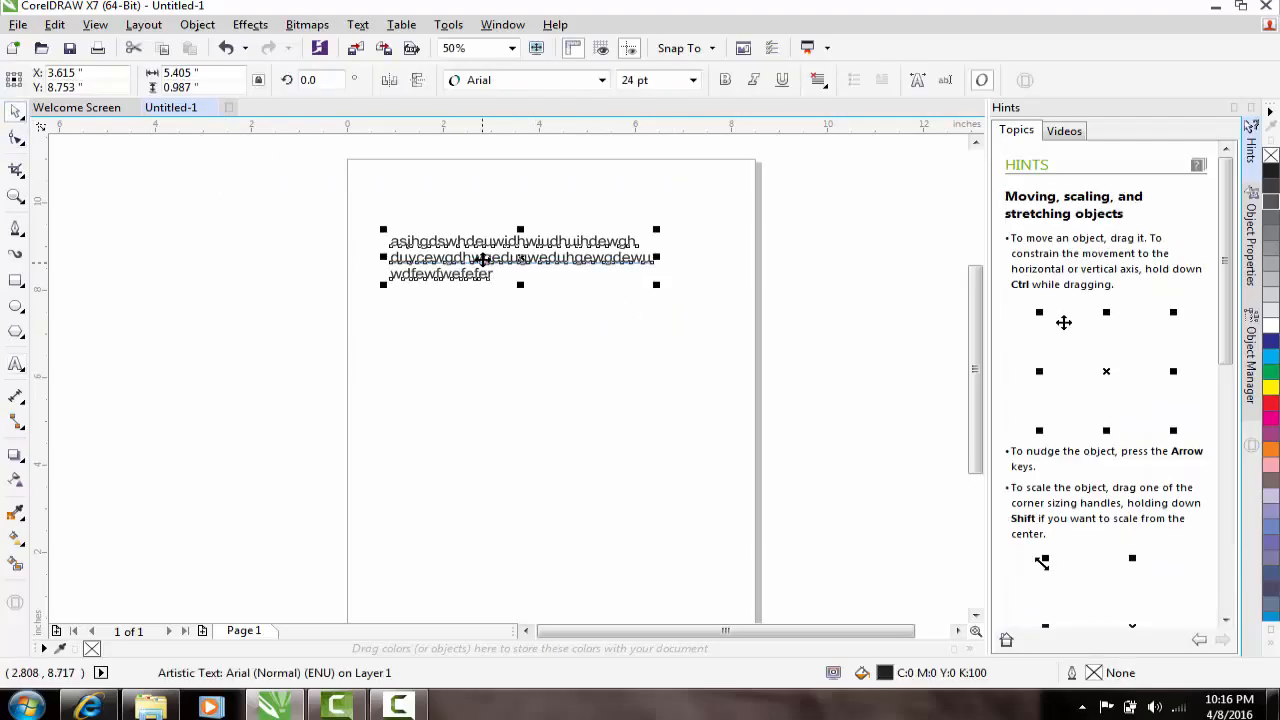
key(Delete)
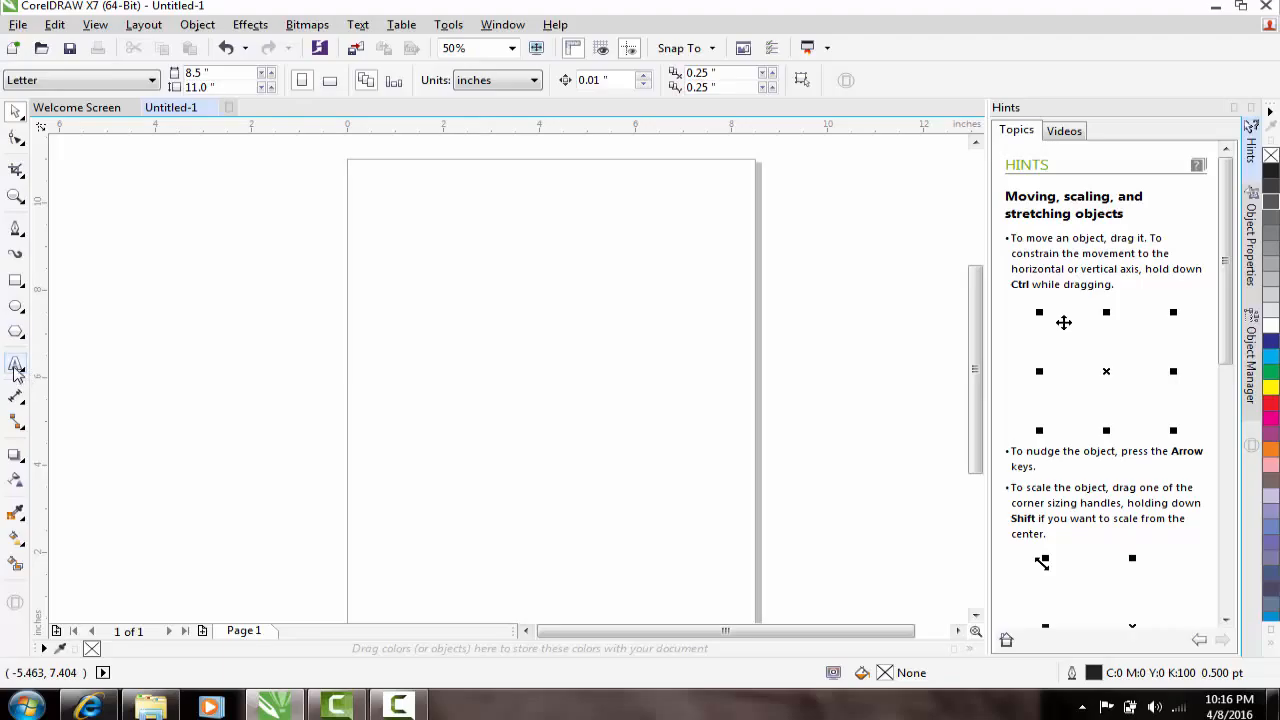
Step: Create a paragraph text frame about 6.9 inches wide and 7.1 inches high on the page
click(16, 364)
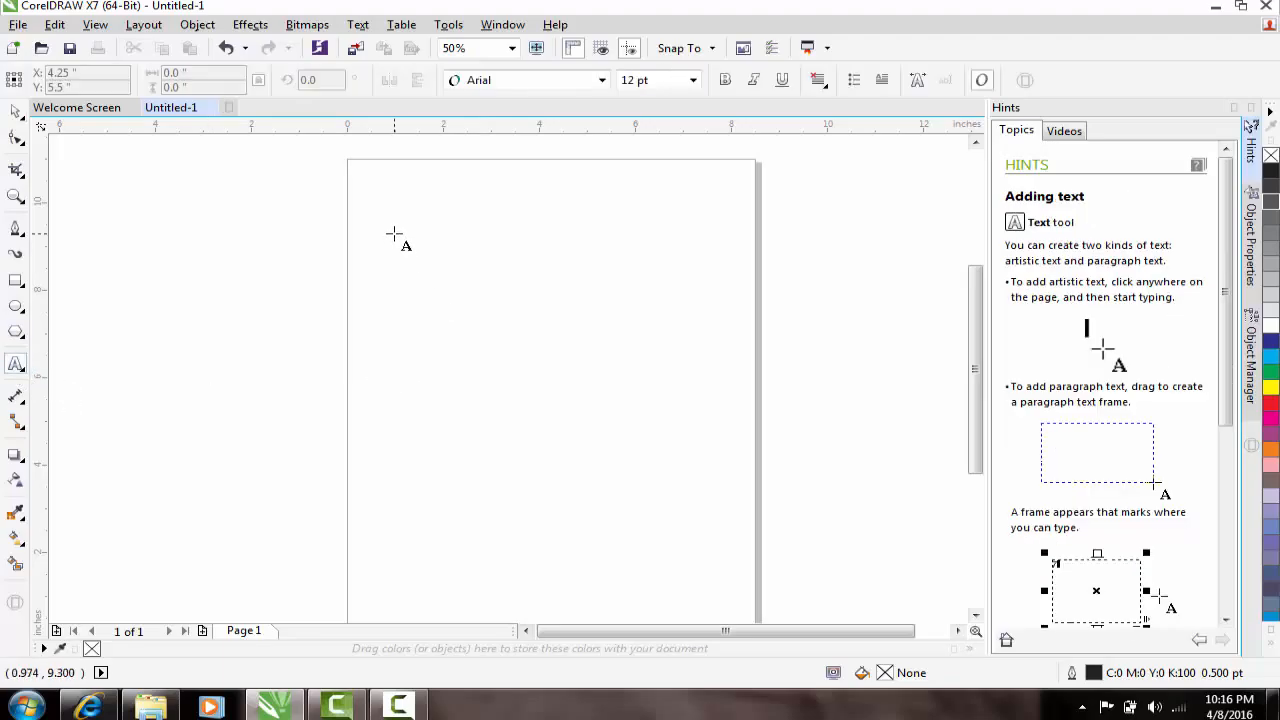
drag(394, 233, 726, 545)
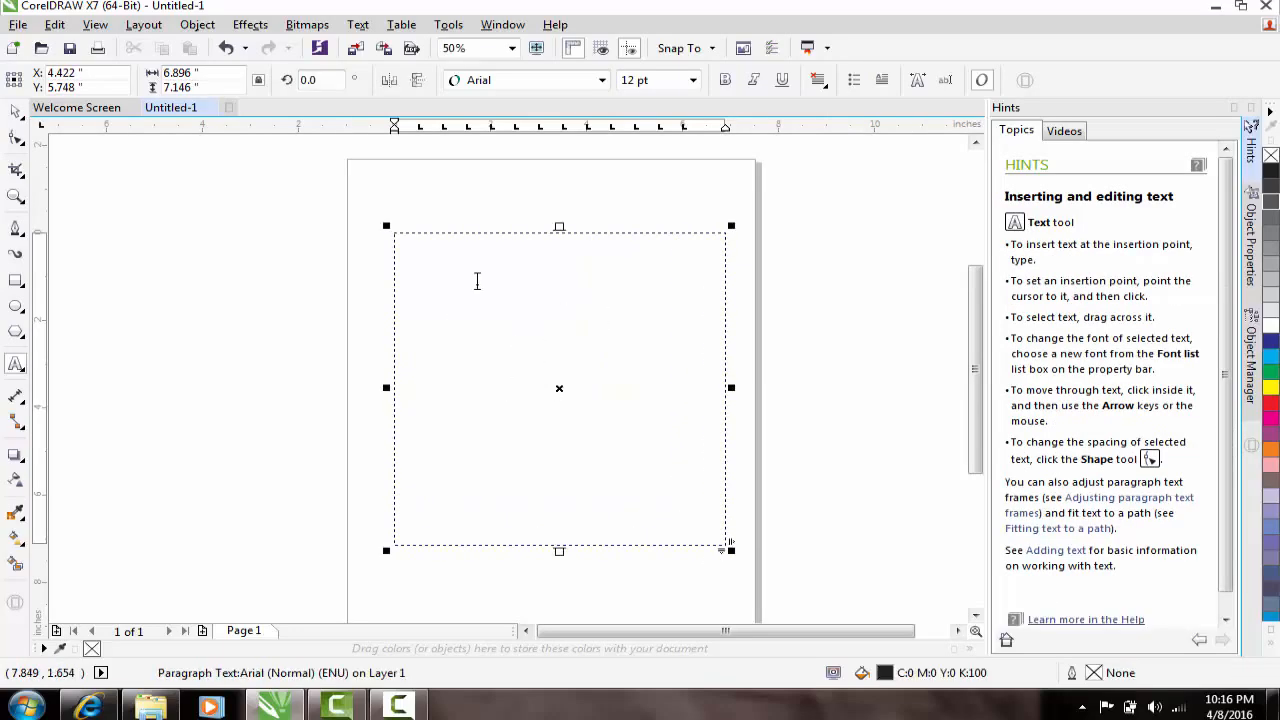
Step: Draw a second, oversized paragraph text frame surrounding the whole page, about 687 by 499 inches
scroll(480, 290, down, 5)
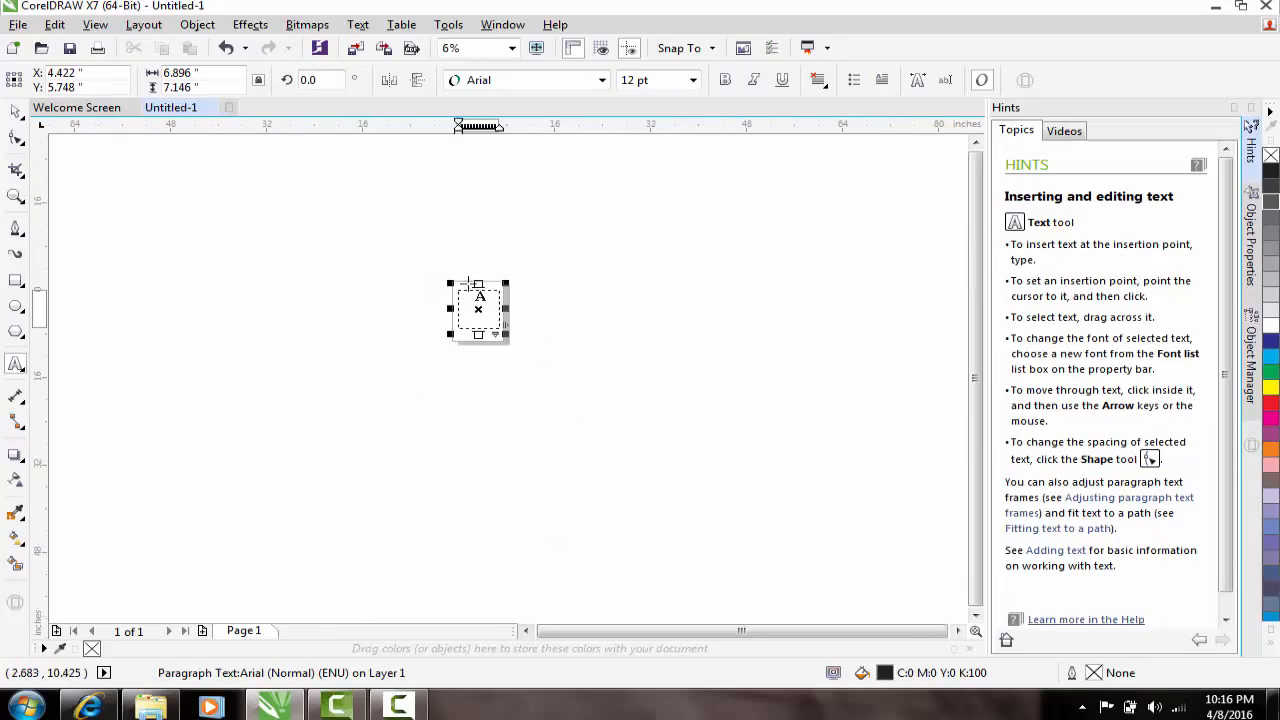
scroll(560, 320, down, 3)
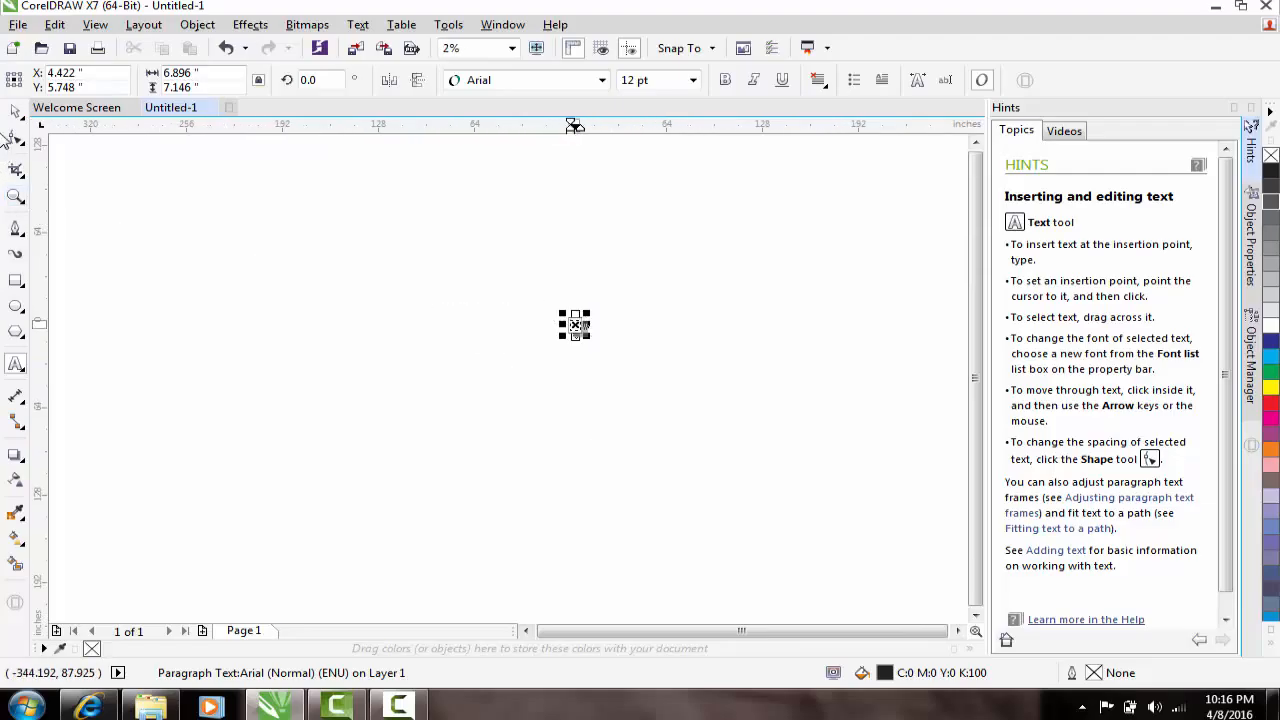
scroll(575, 297, up, 10)
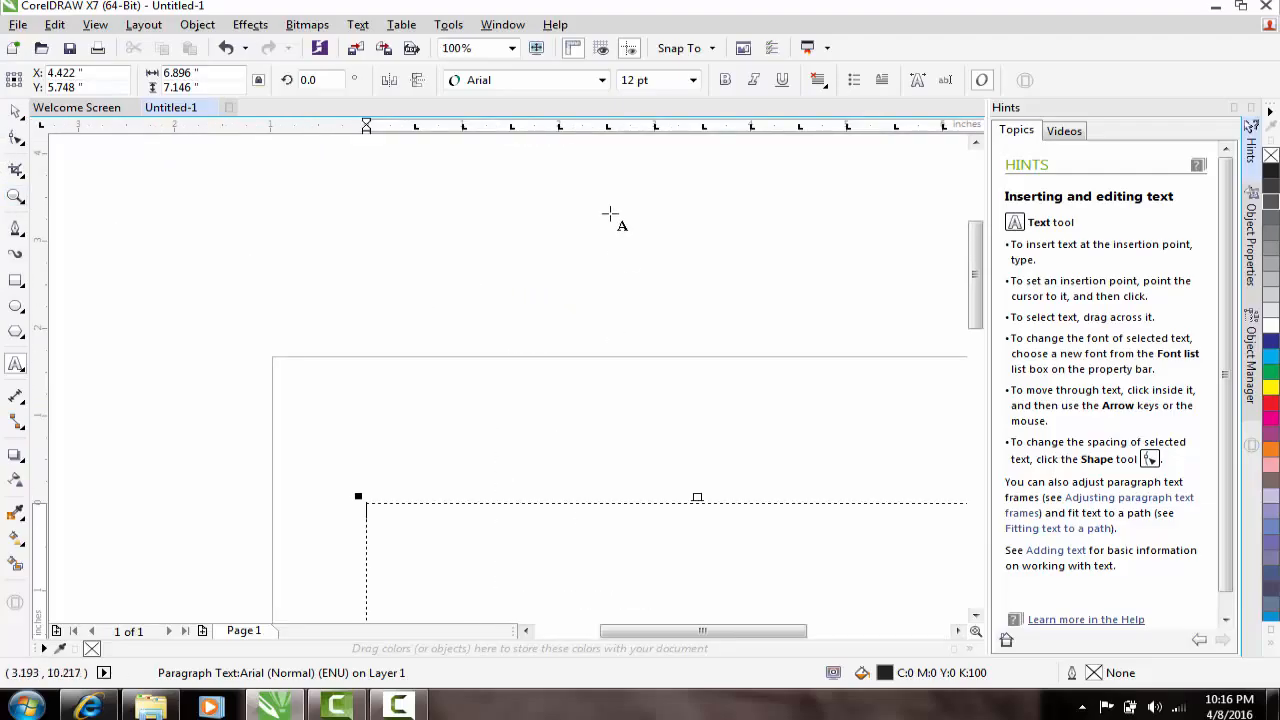
scroll(552, 424, up, 3)
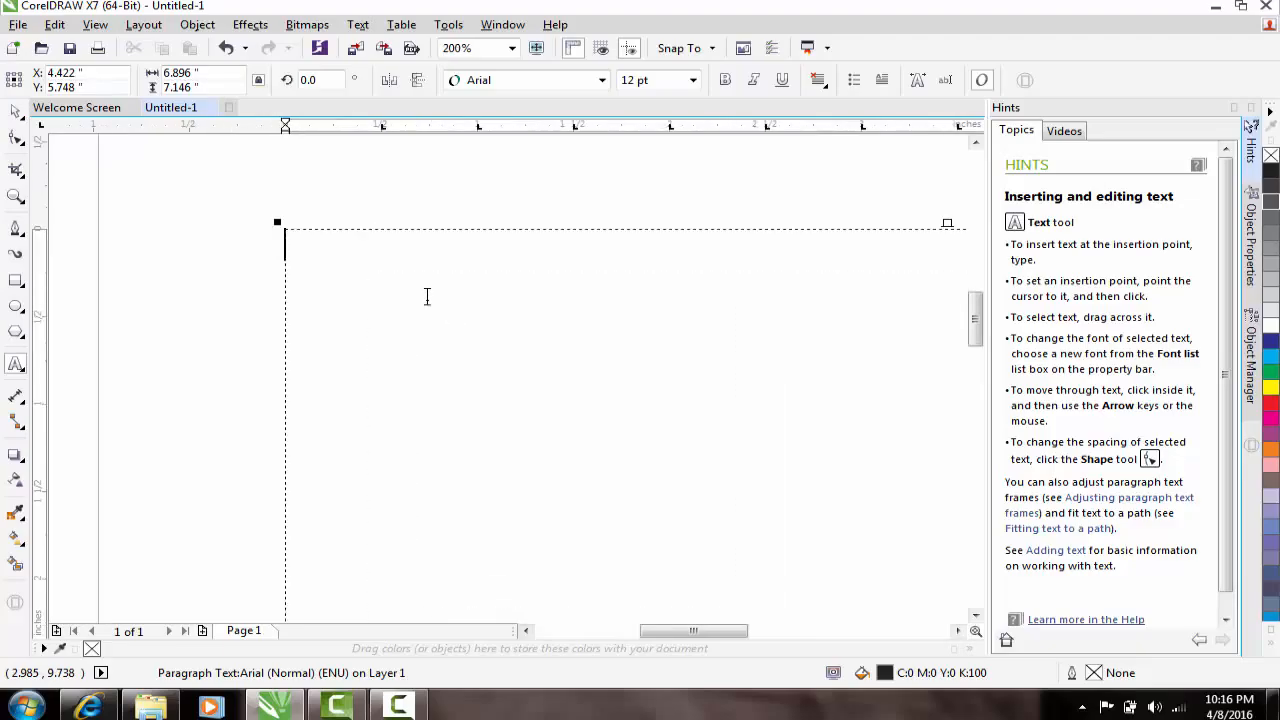
scroll(437, 286, down, 8)
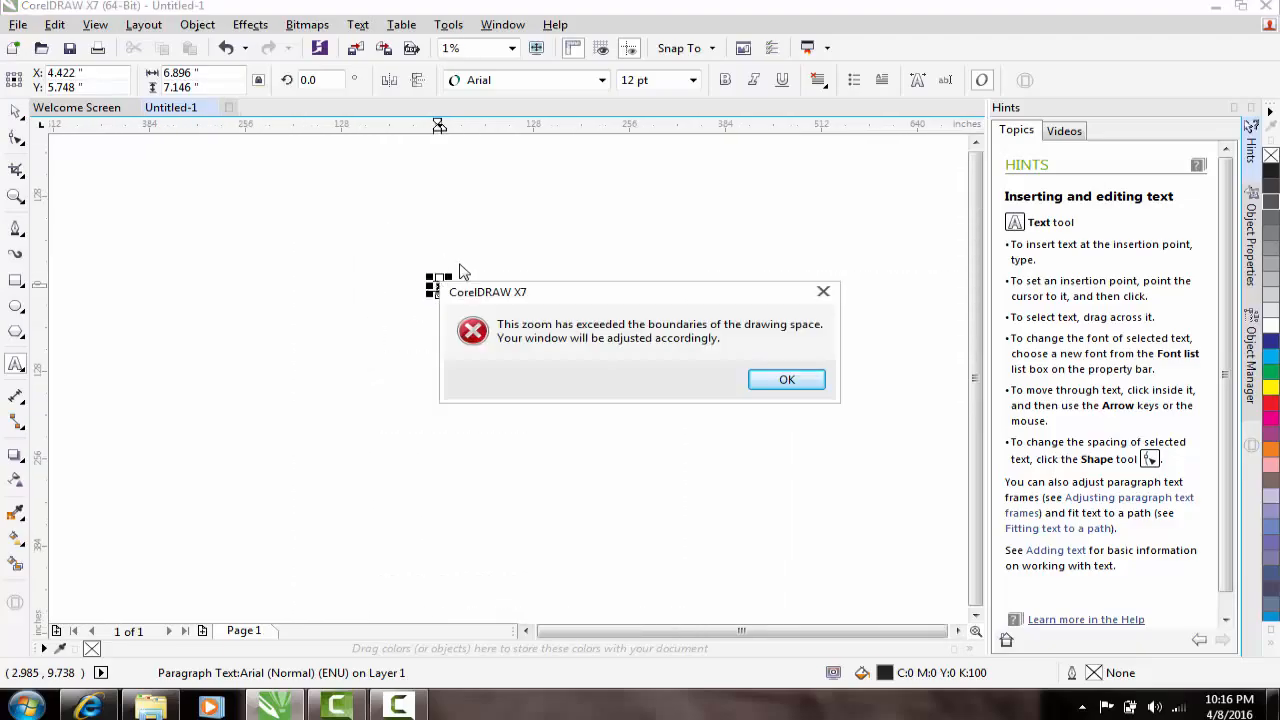
click(777, 380)
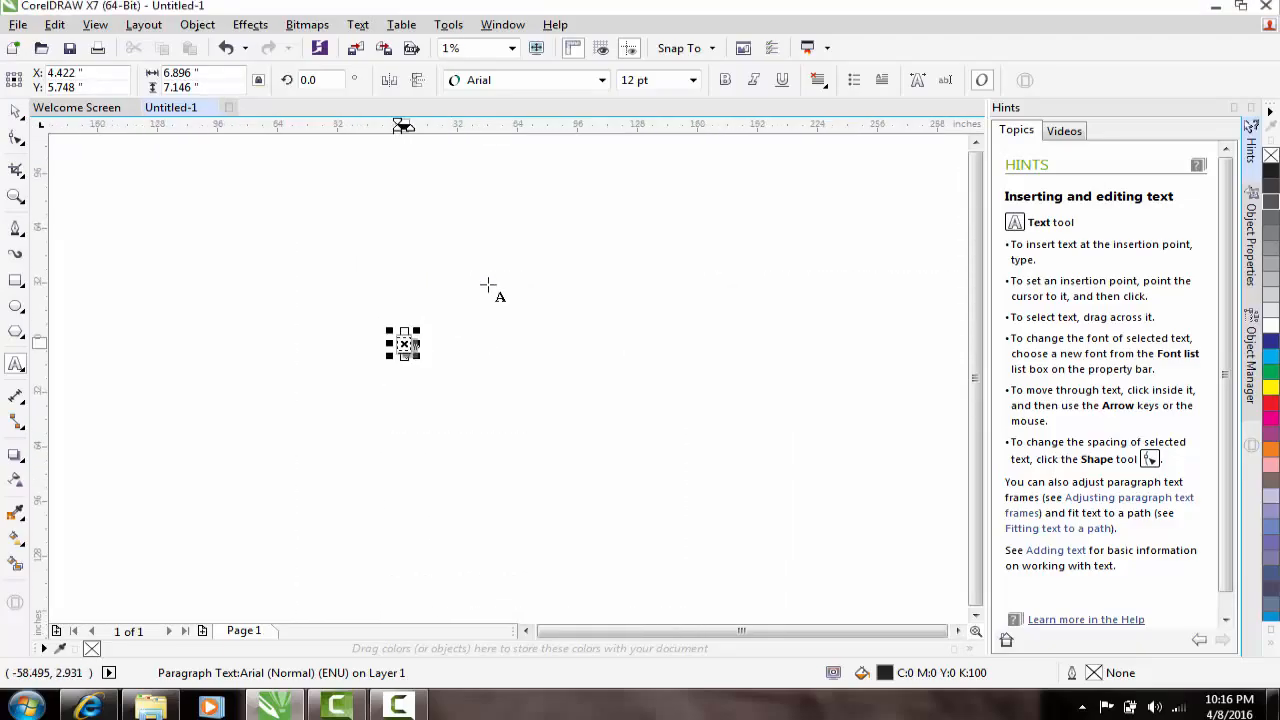
scroll(263, 406, up, 7)
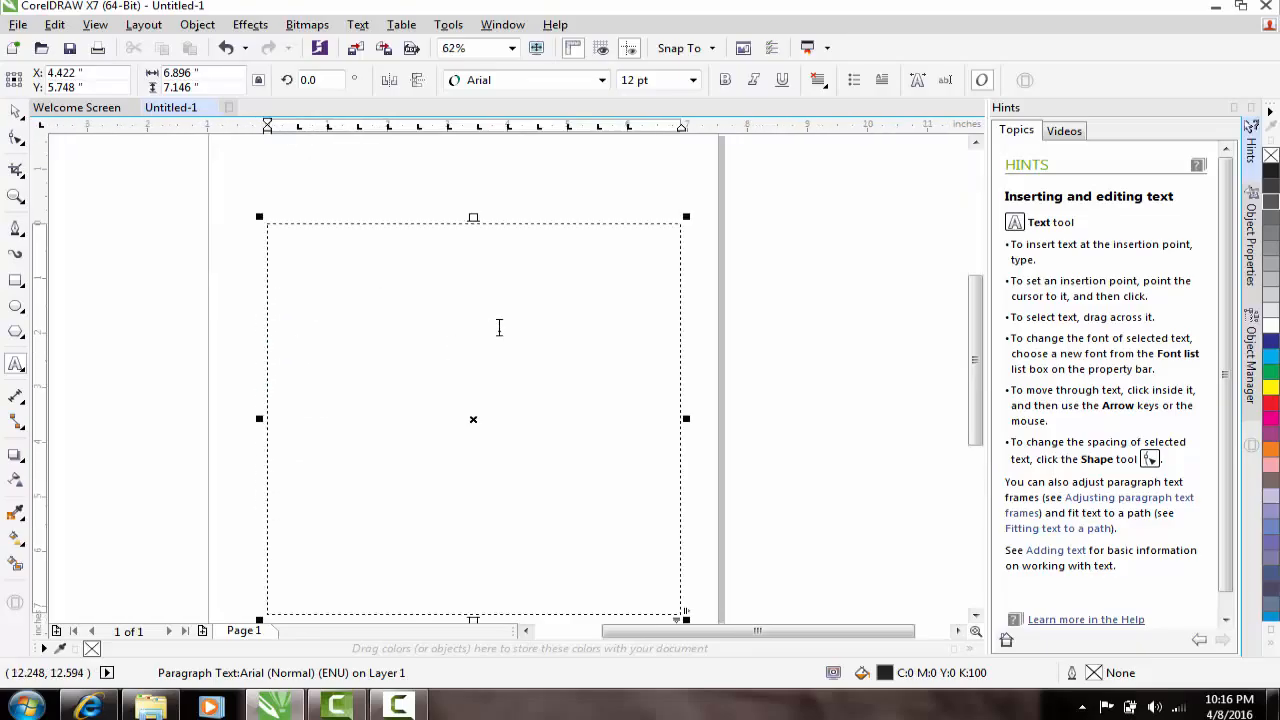
scroll(525, 316, down, 5)
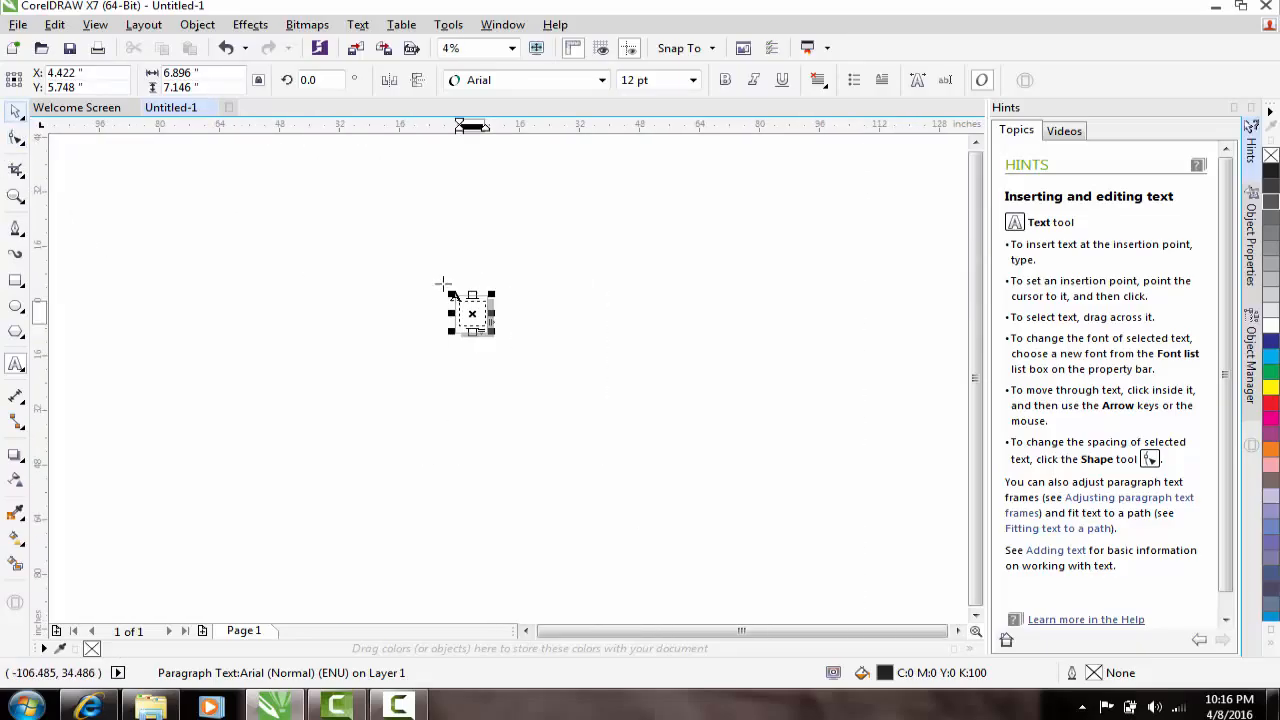
drag(153, 183, 797, 609)
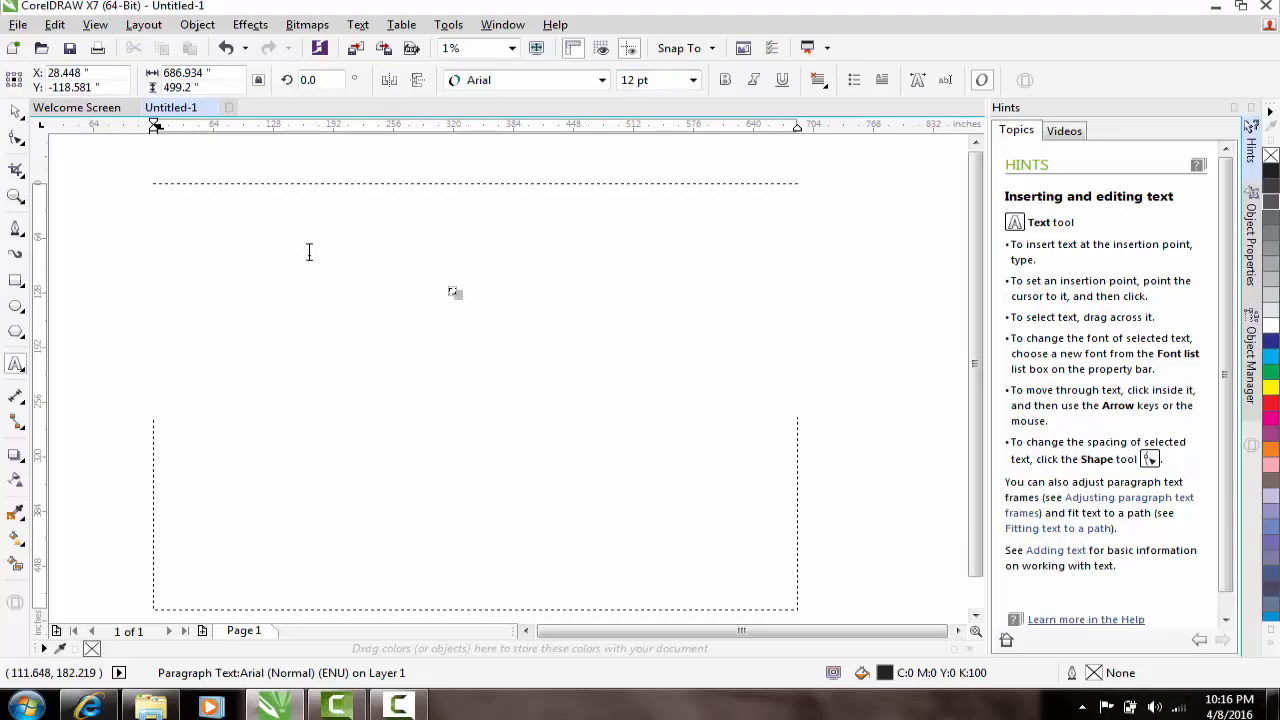
Step: Enter "gyuwefuygewbfugeytuf" in the oversized paragraph frame and set the text's font size to 600 pt
click(366, 295)
click(240, 240)
click(514, 371)
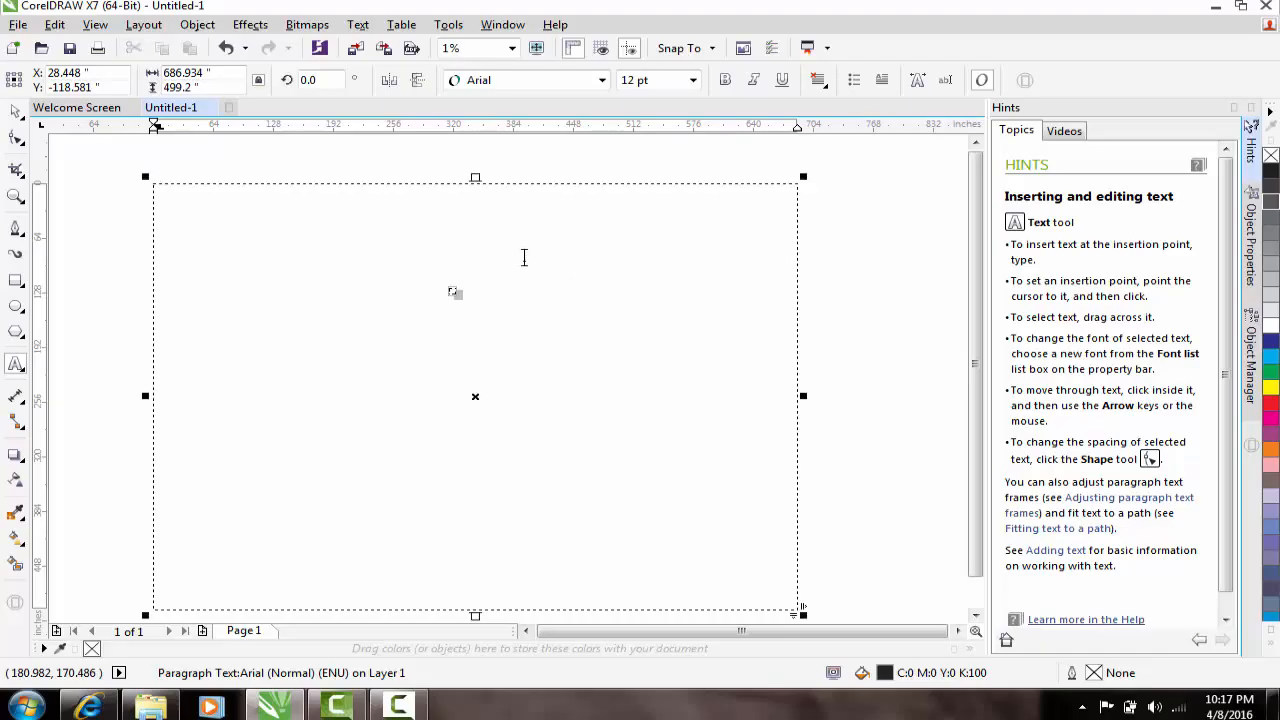
click(524, 258)
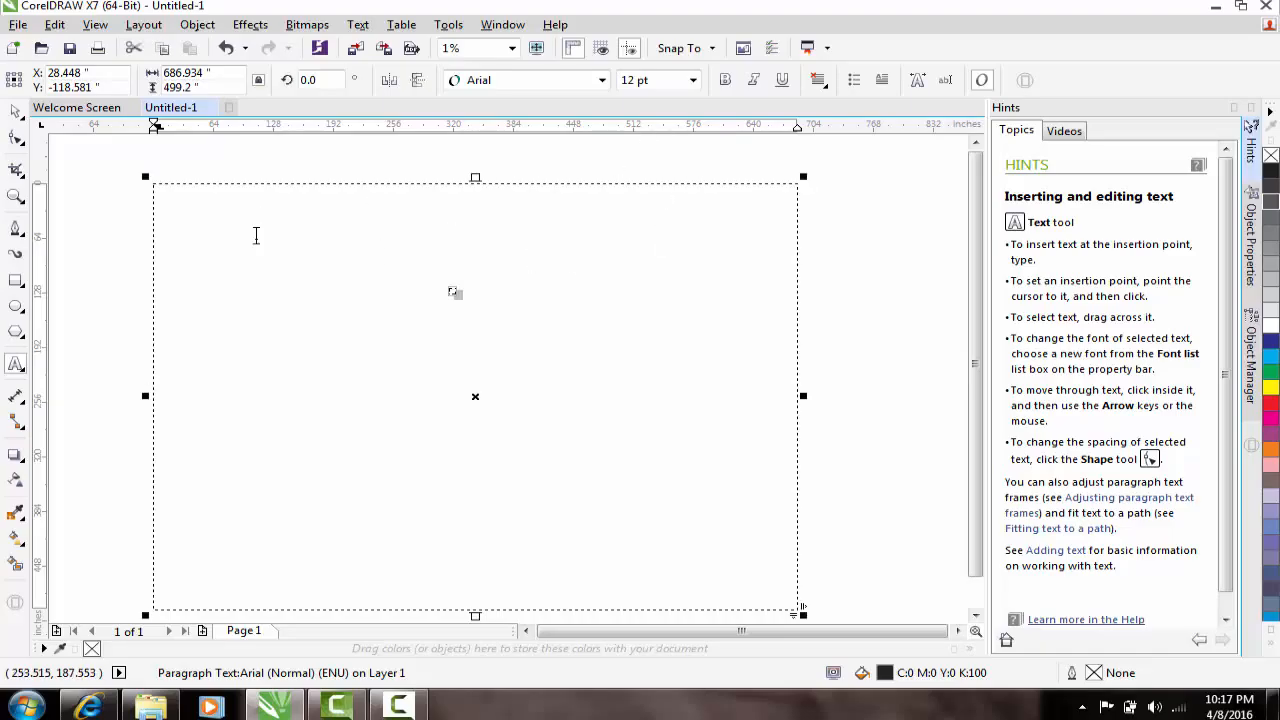
click(692, 80)
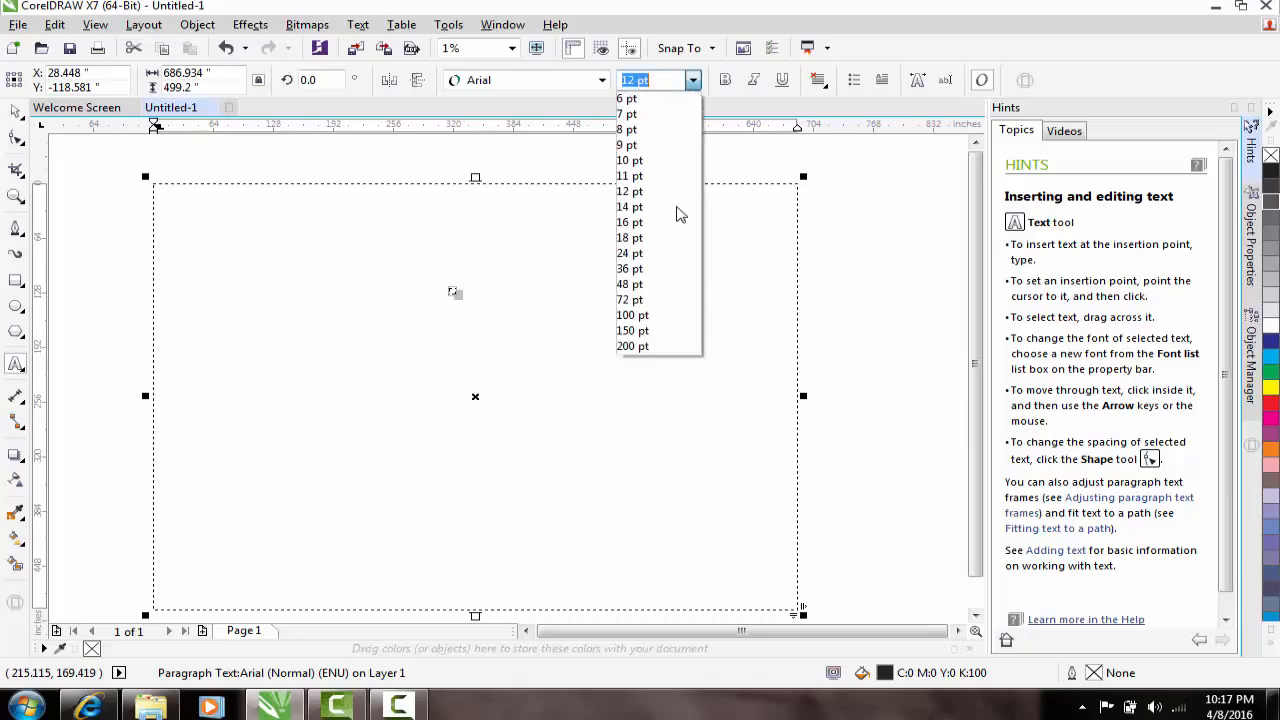
click(663, 347)
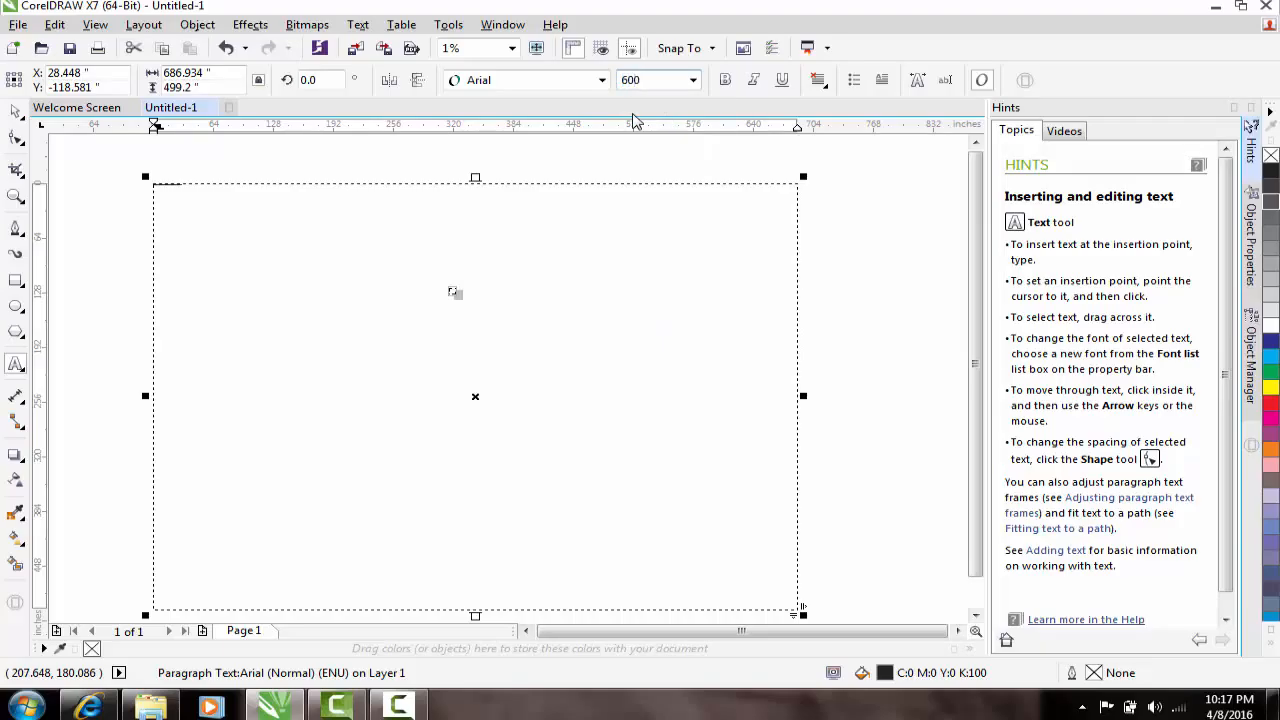
text(600)
key(Return)
Step: Examine the enlarged text in the oversized frame up close and from a distance
scroll(116, 198, up, 2)
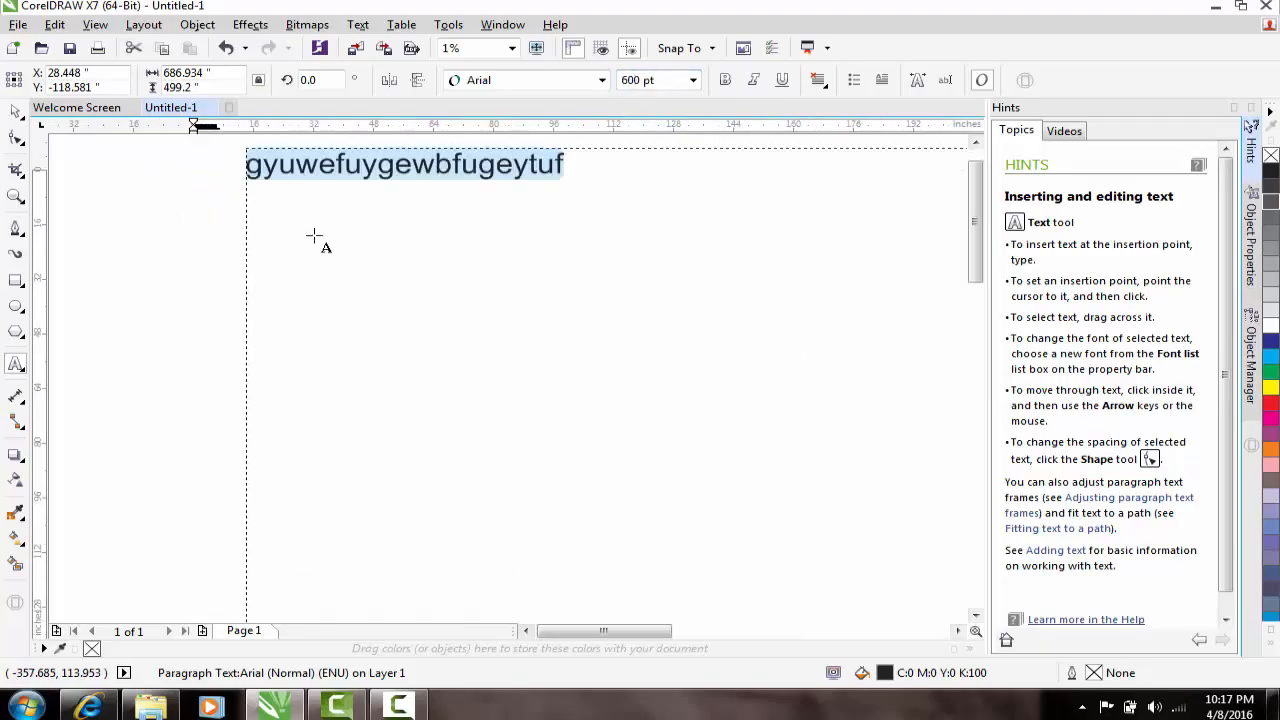
scroll(314, 237, down, 2)
scroll(316, 222, up, 2)
scroll(316, 222, up, 2)
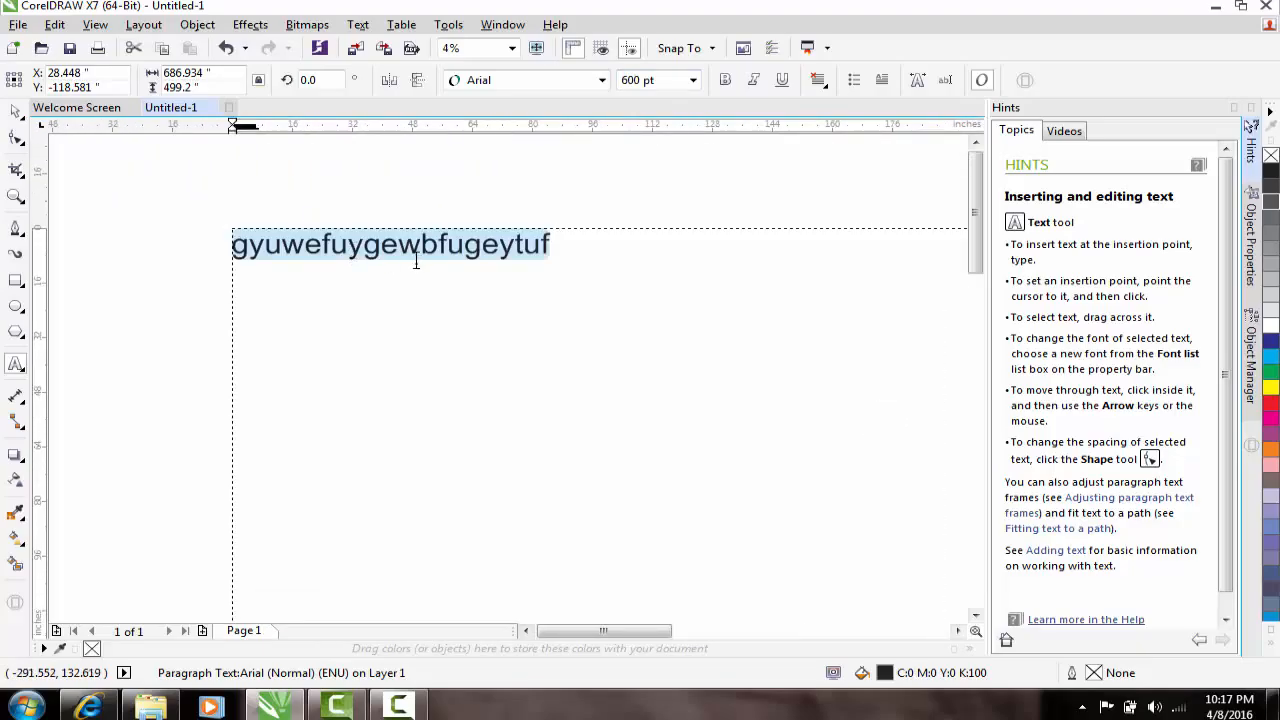
scroll(420, 255, up, 2)
click(450, 250)
scroll(456, 262, down, 3)
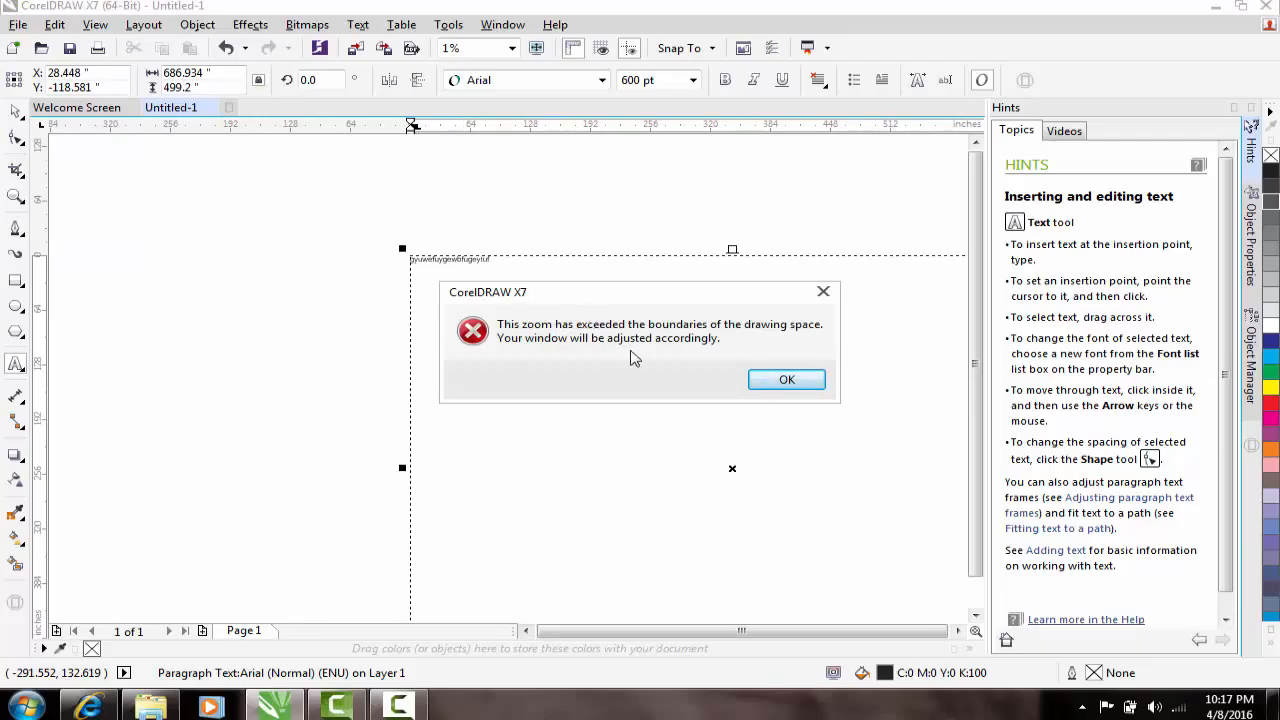
click(762, 386)
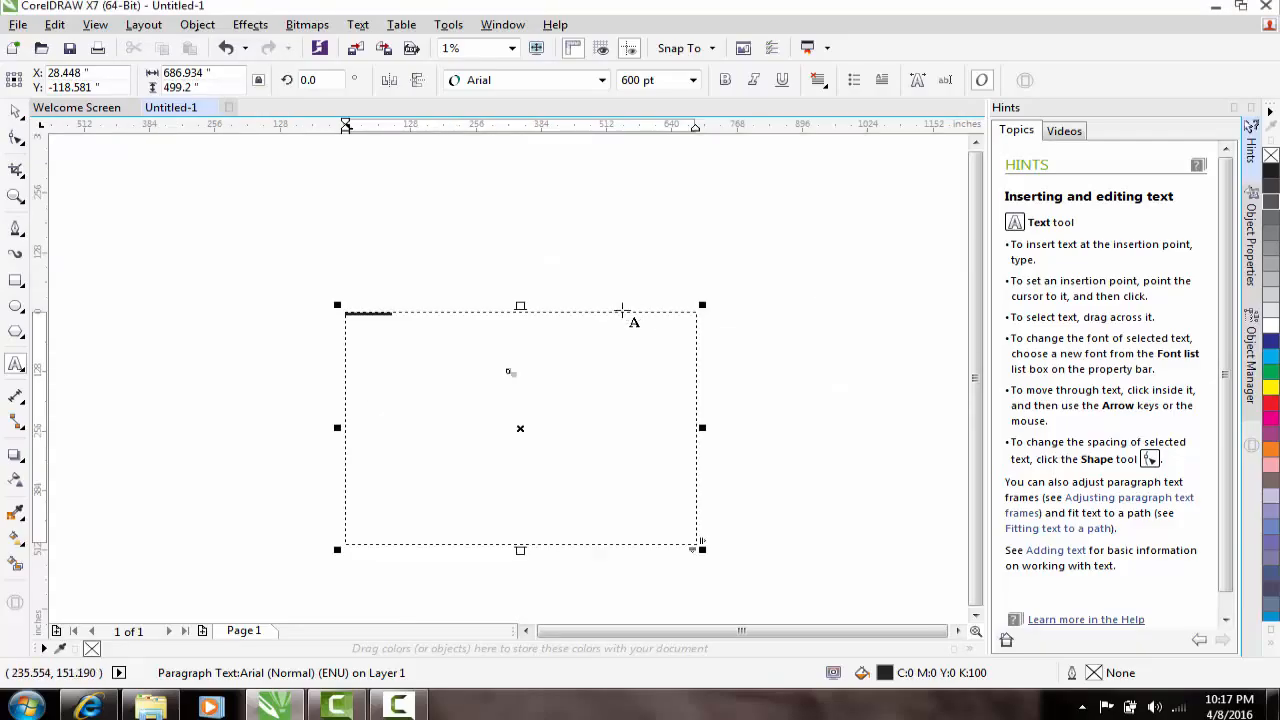
Step: Delete the oversized paragraph text frame together with its text
click(15, 111)
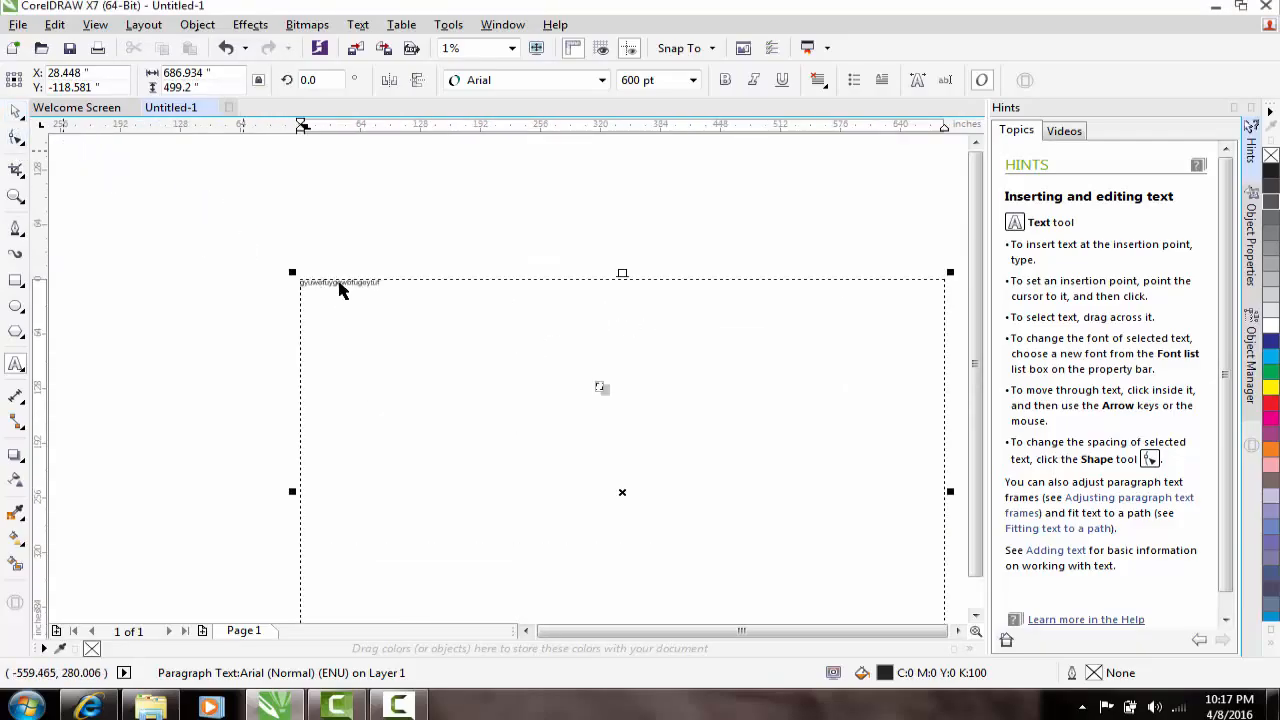
drag(343, 277, 373, 300)
key(Delete)
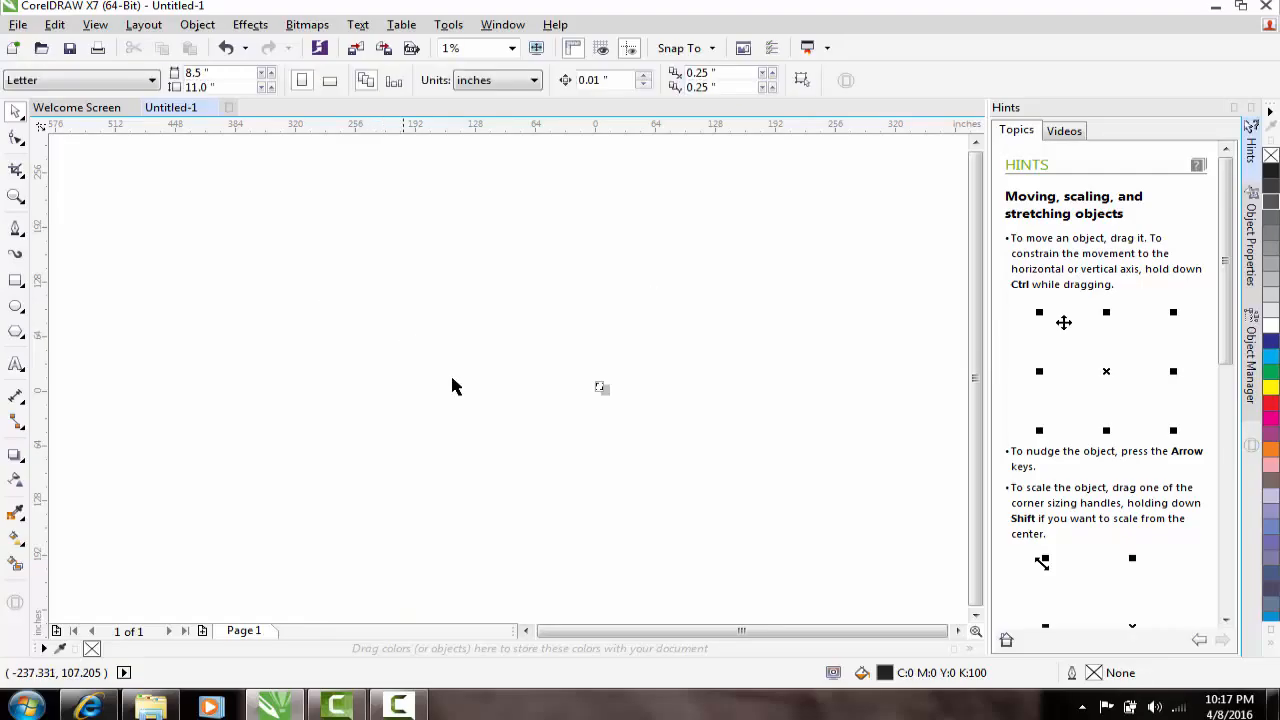
Step: Switch the page orientation to landscape and back to portrait
scroll(625, 397, up, 3)
scroll(565, 359, down, 1)
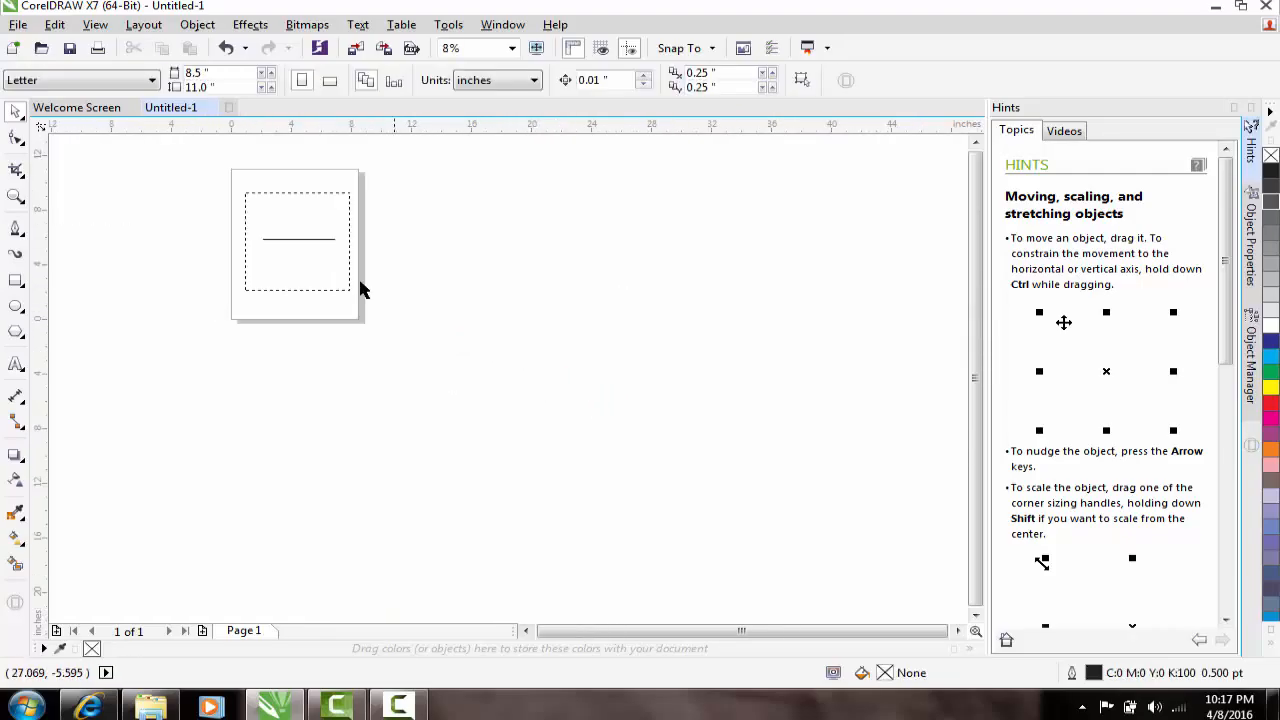
scroll(182, 189, up, 1)
scroll(326, 300, down, 1)
scroll(306, 243, up, 2)
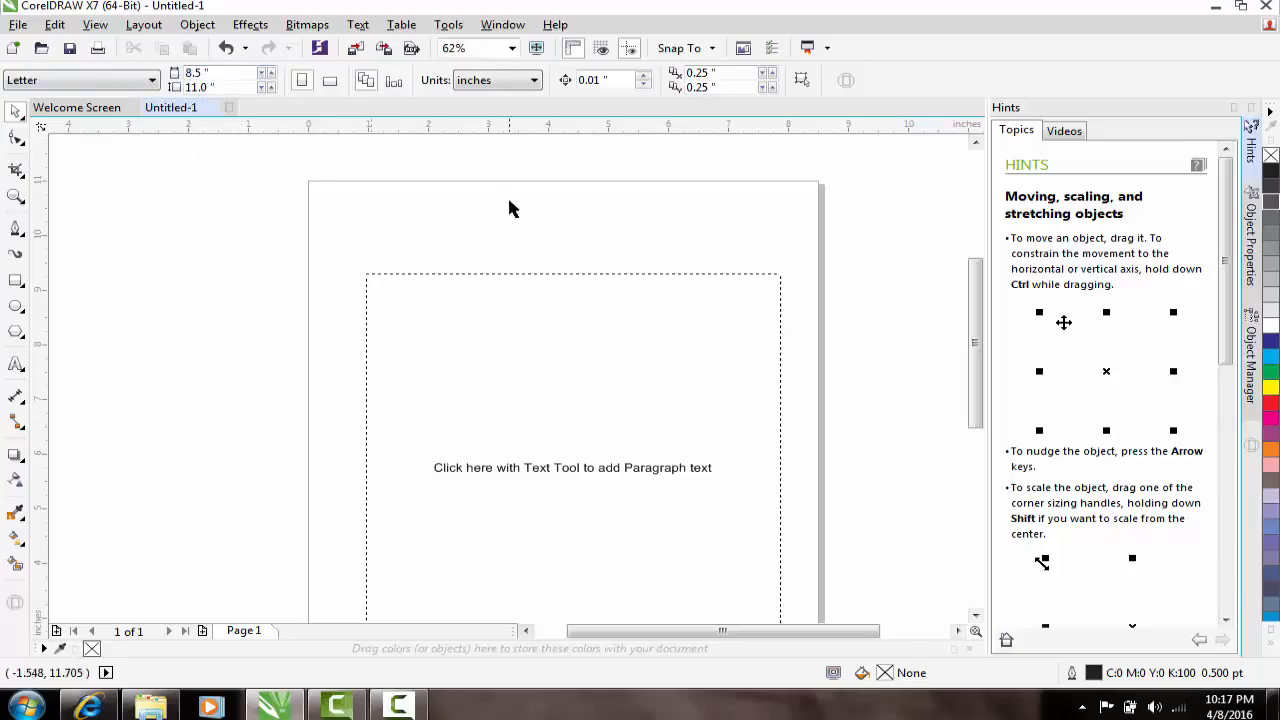
click(330, 82)
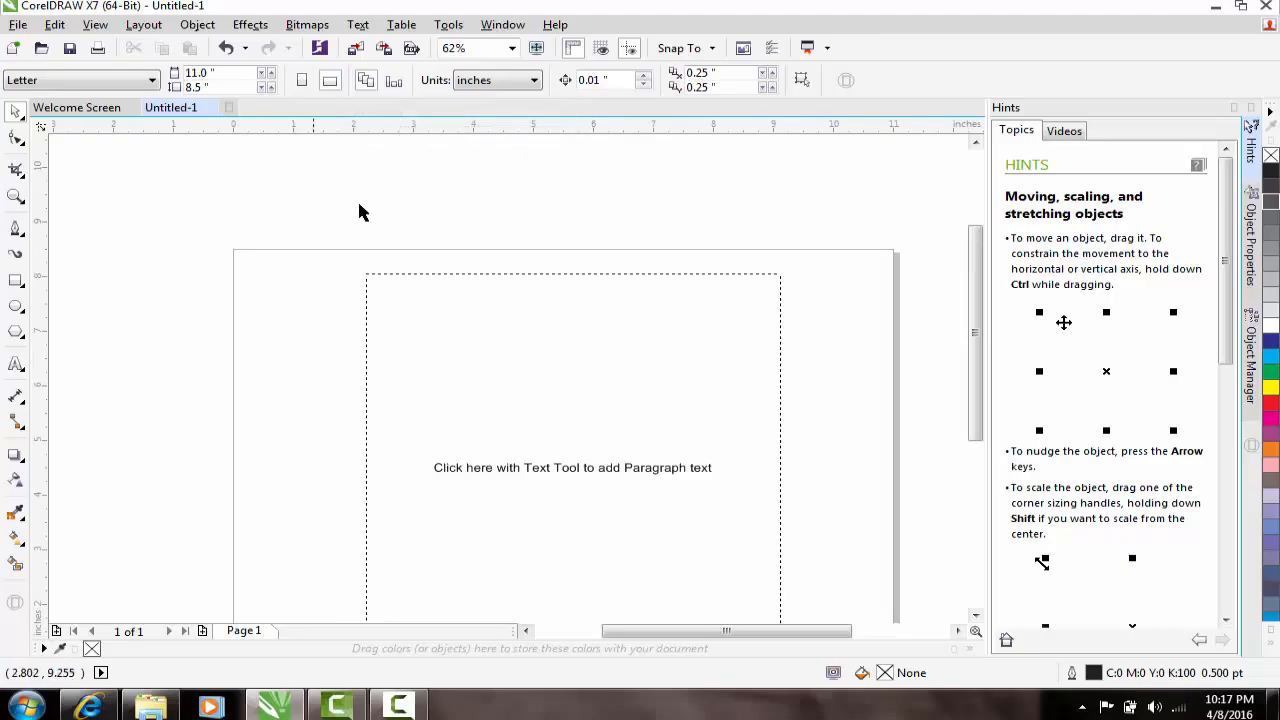
click(303, 84)
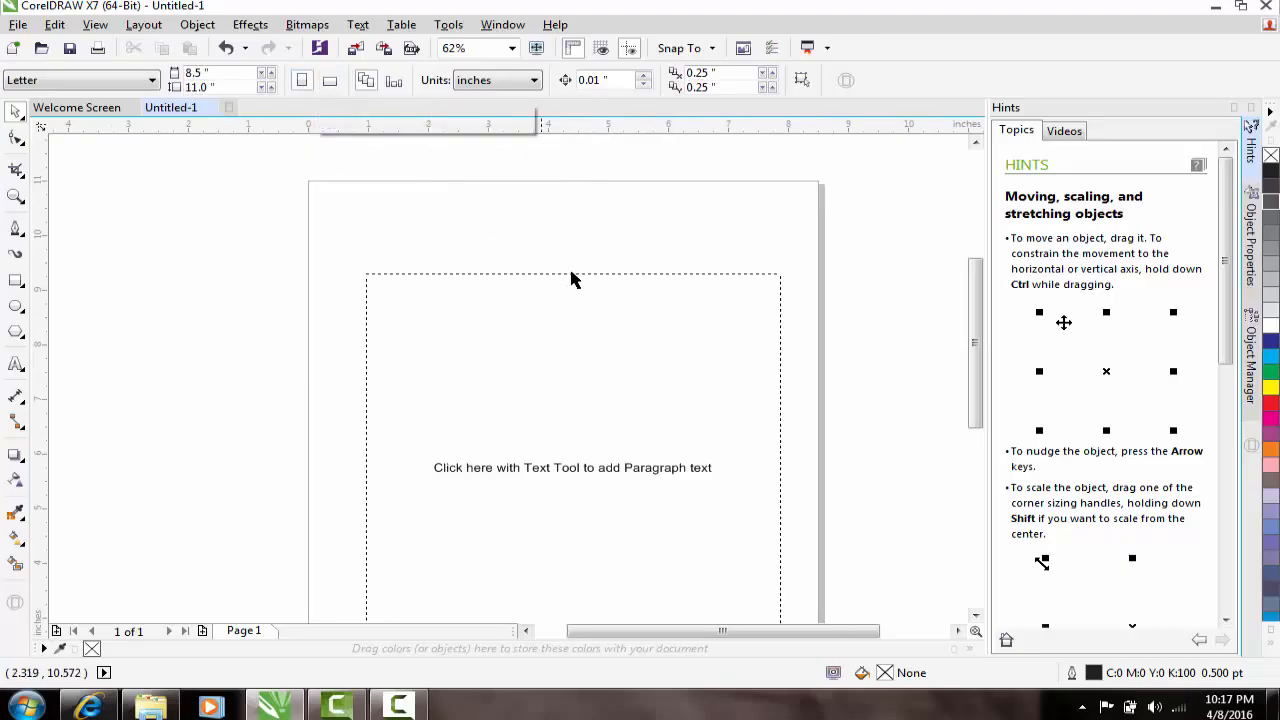
Step: Enter a line of sample text in the paragraph frame remaining on the page
scroll(580, 300, down, 2)
click(581, 318)
scroll(570, 300, up, 3)
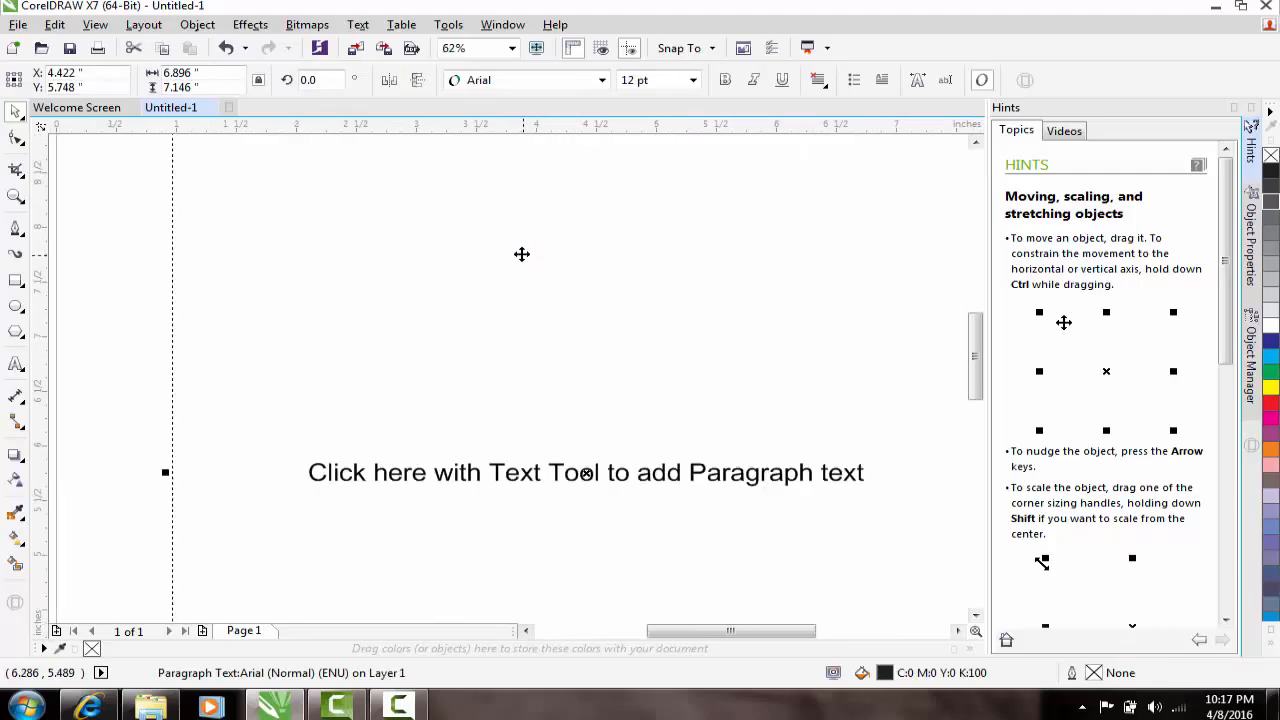
scroll(520, 251, down, 1)
double_click(555, 249)
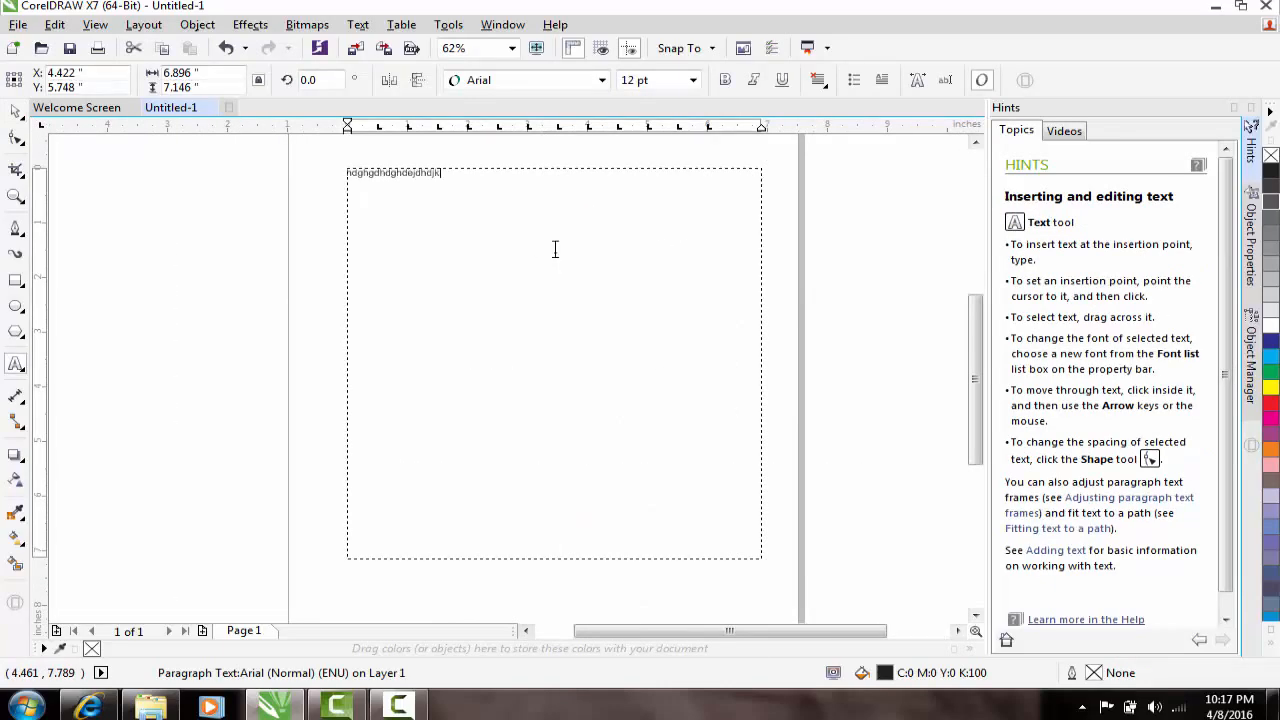
key(Escape)
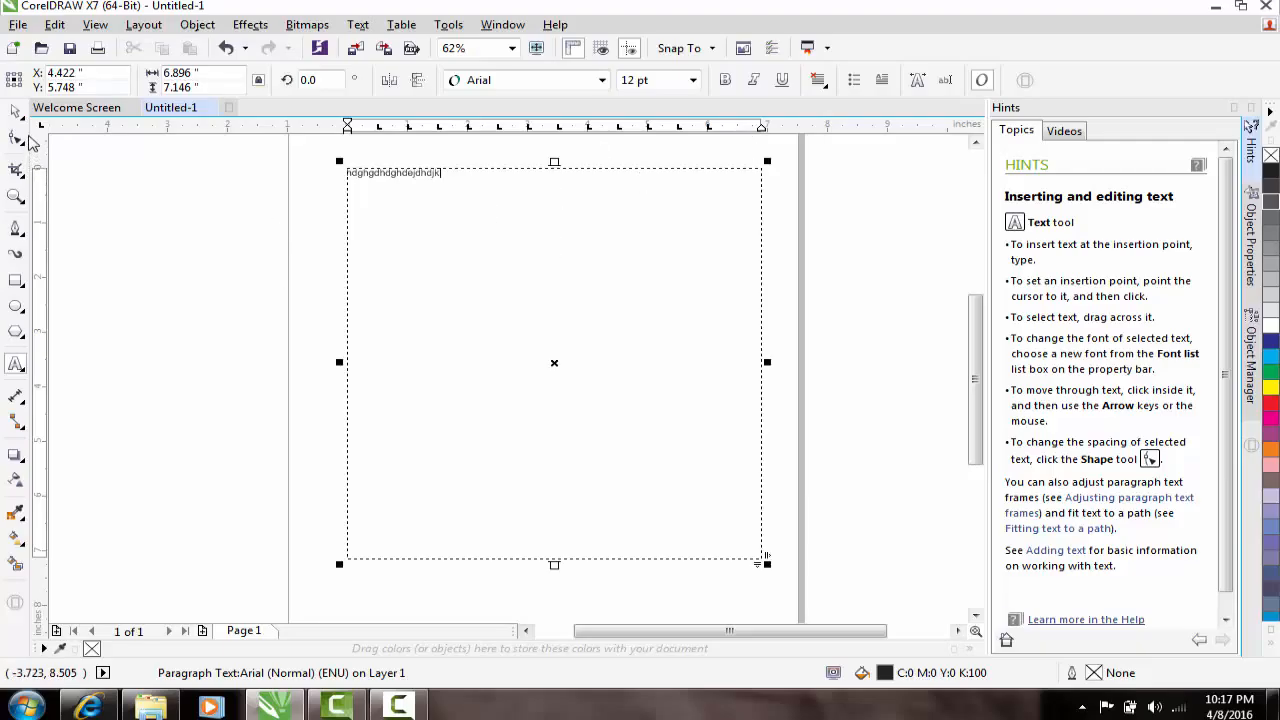
Step: Deselect the paragraph text frame and set the document's units to feet
click(16, 111)
click(166, 246)
scroll(453, 300, down, 3)
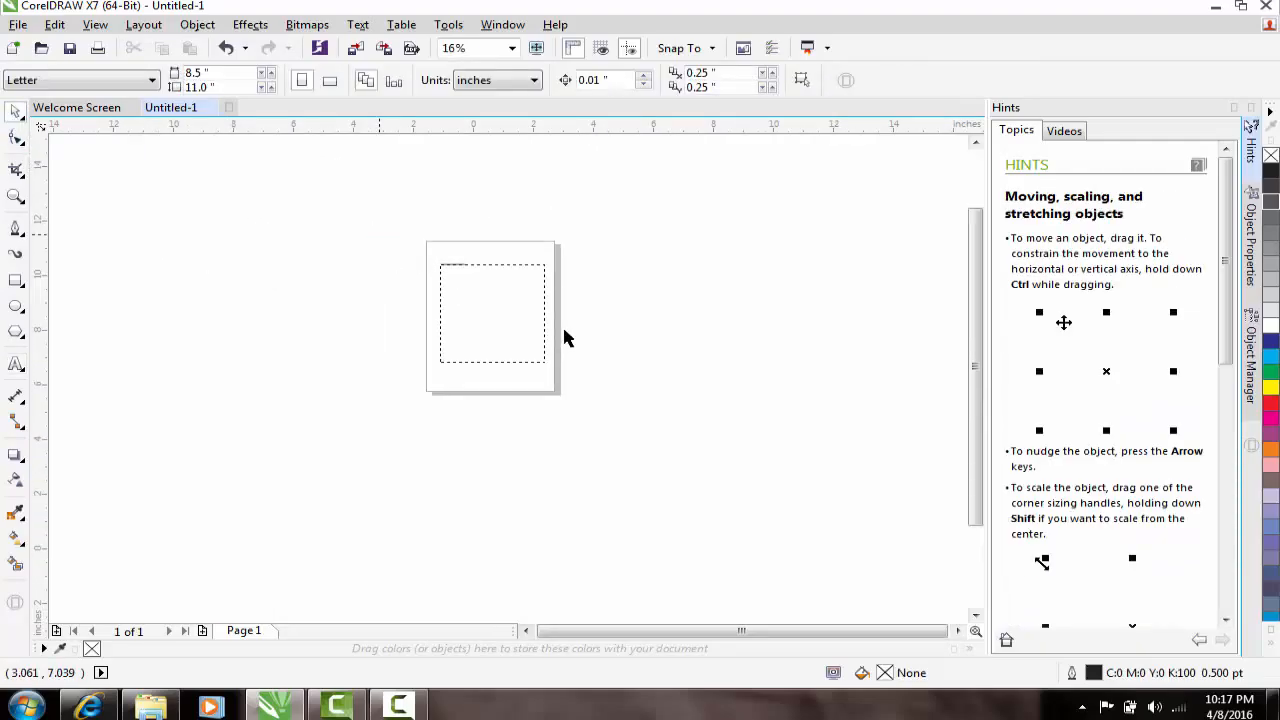
scroll(540, 310, up, 3)
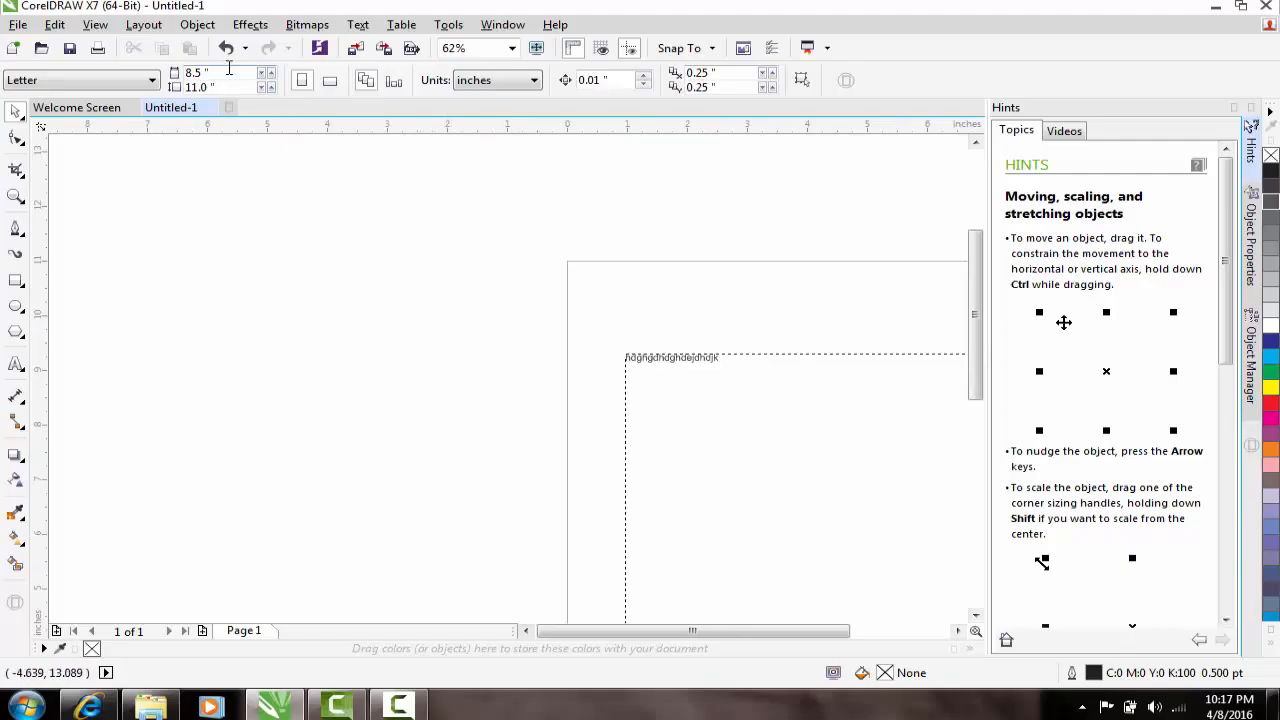
drag(213, 74, 126, 100)
click(498, 80)
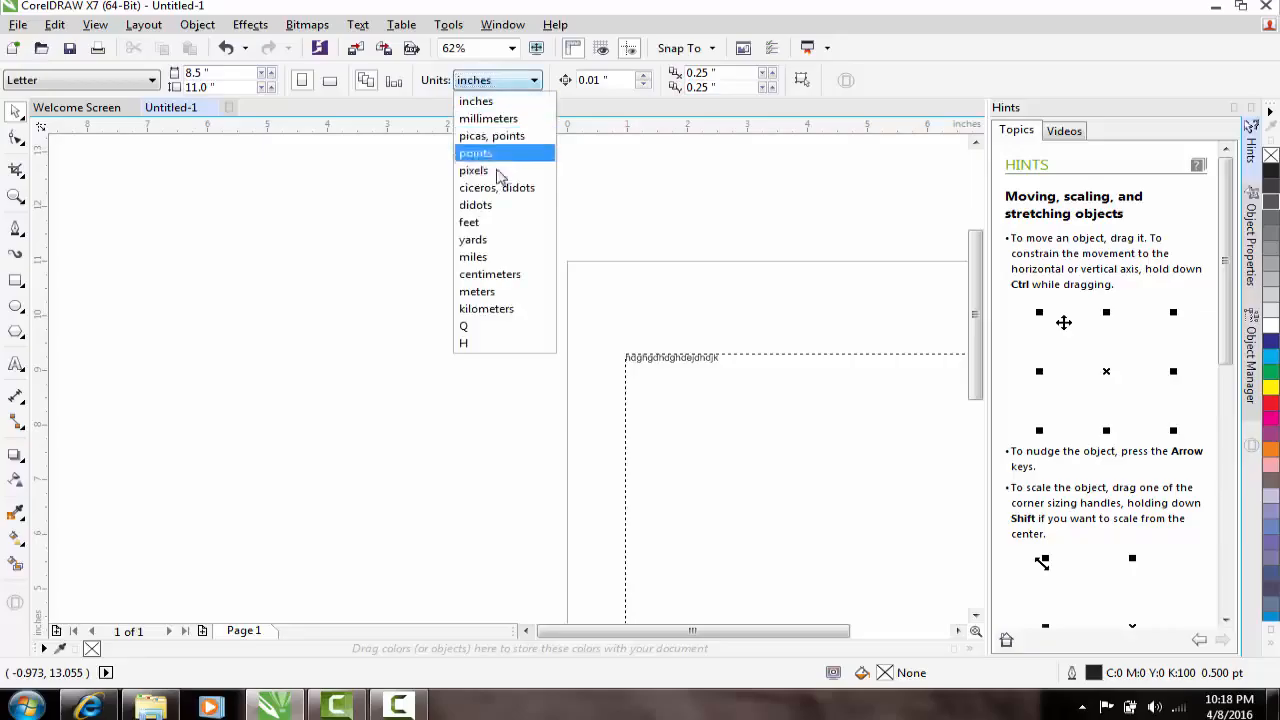
click(470, 222)
Step: Set the page size to 50 by 50 feet
drag(237, 76, 91, 95)
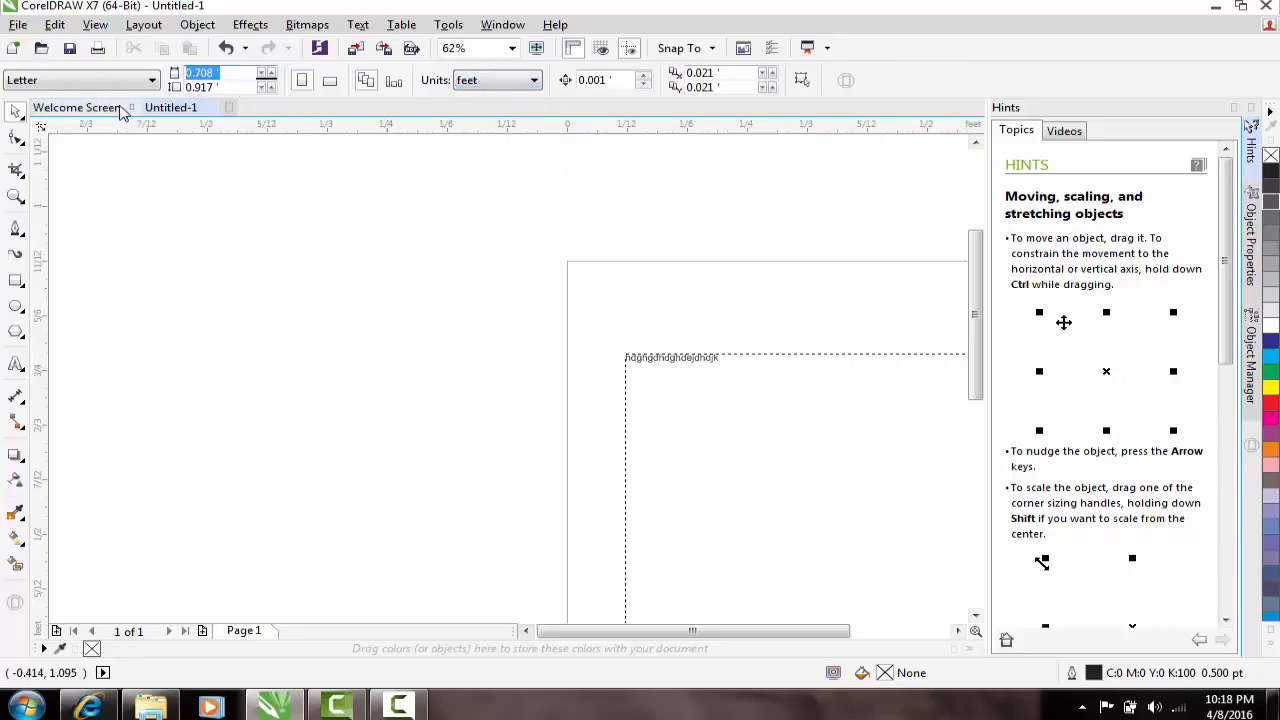
text(5)
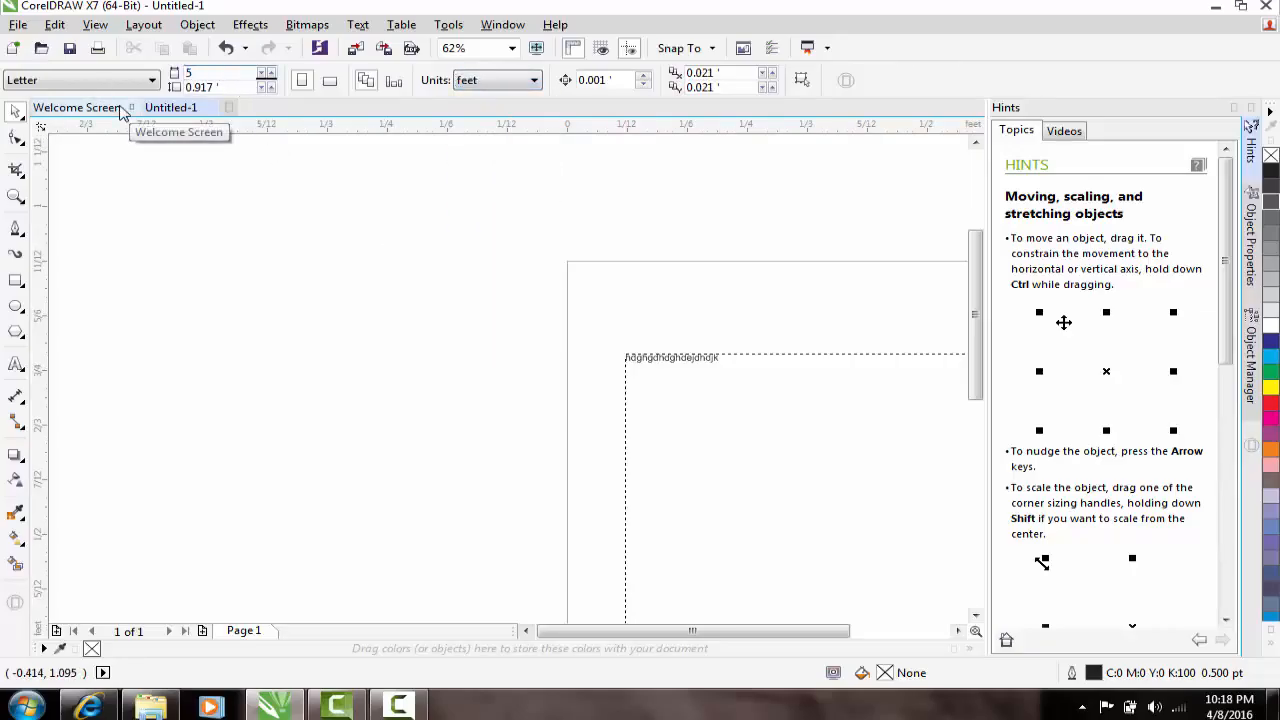
text(0)
key(Tab)
text(50)
key(Return)
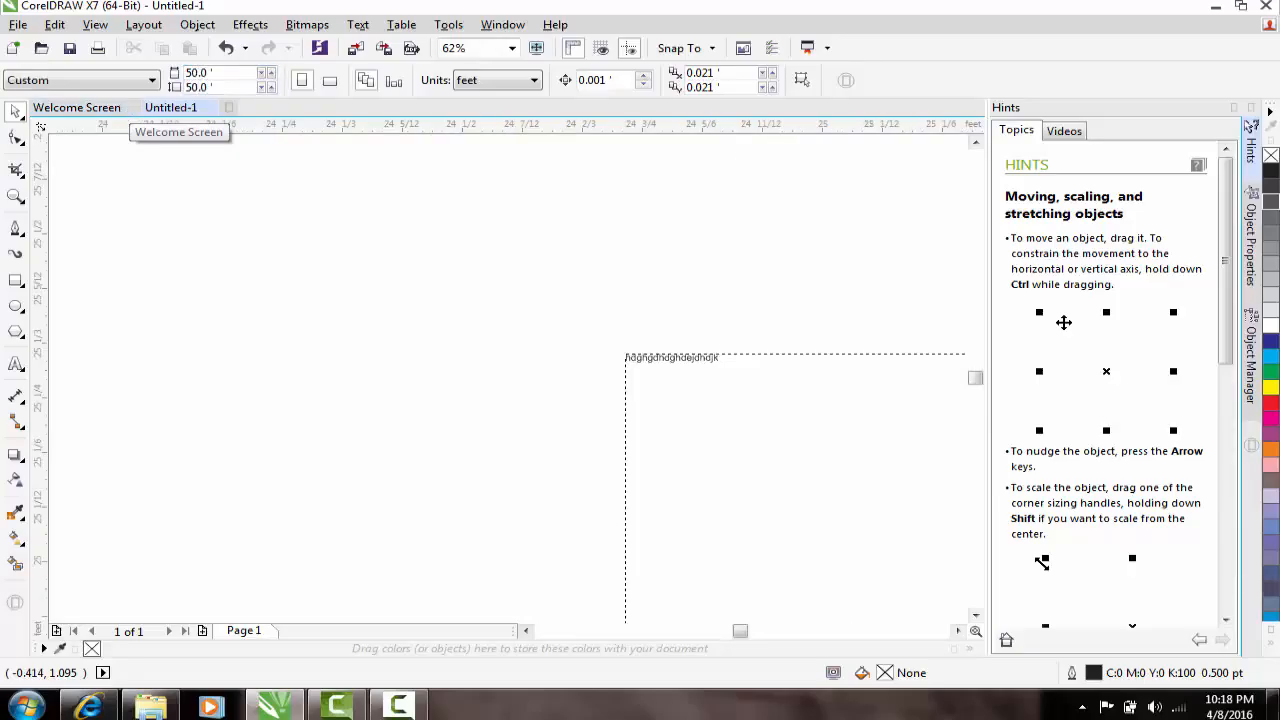
Step: Create a rectangle that covers the whole 50 by 50 foot page with the Rectangle tool
click(15, 282)
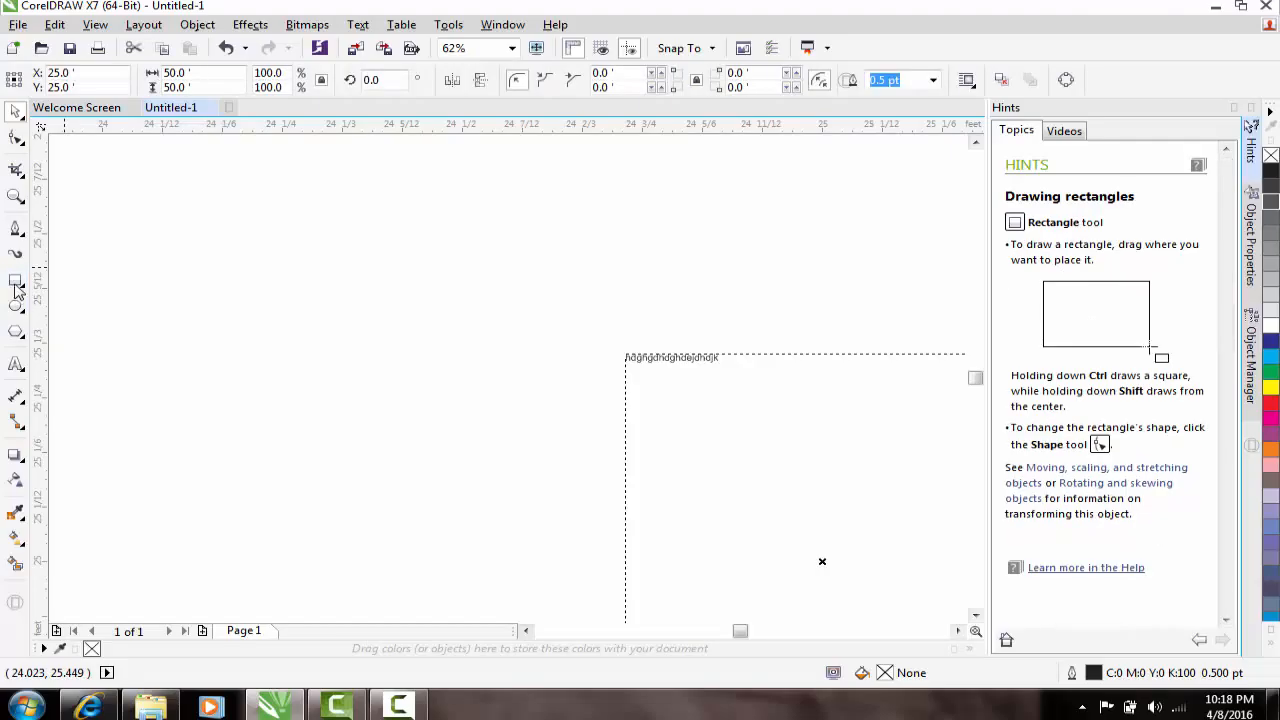
double_click(15, 284)
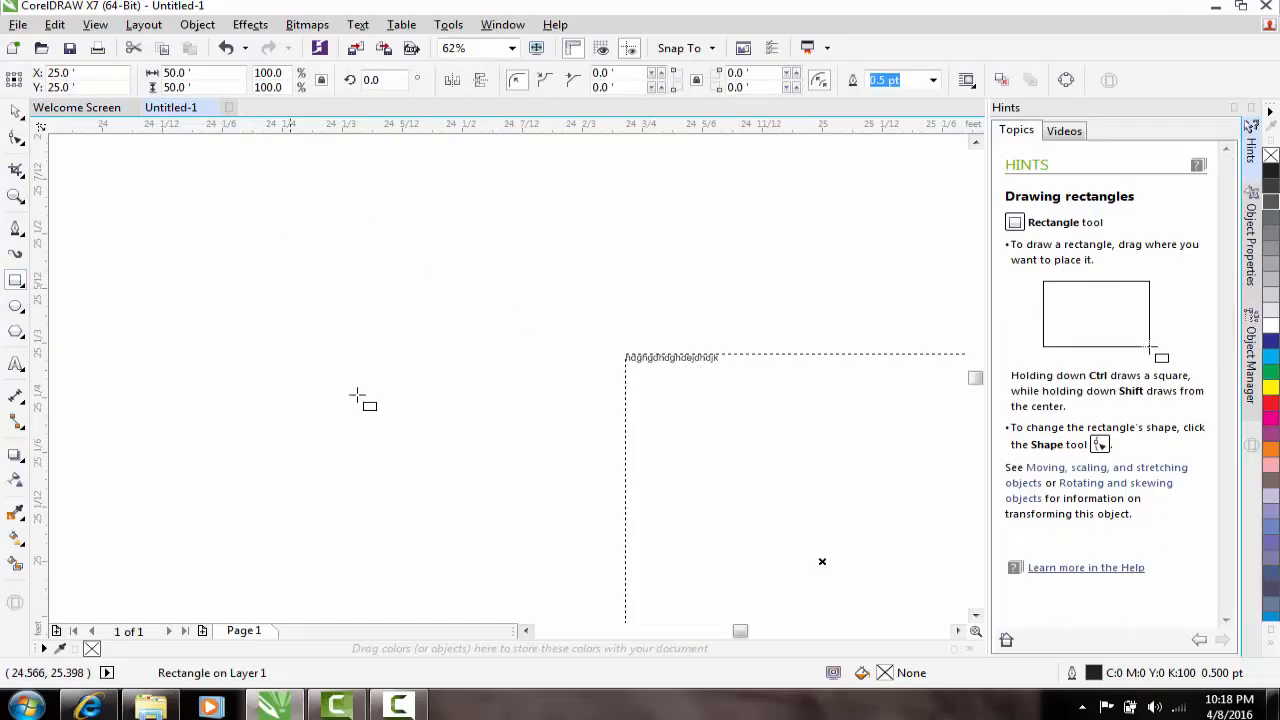
scroll(491, 303, down, 4)
scroll(507, 313, down, 3)
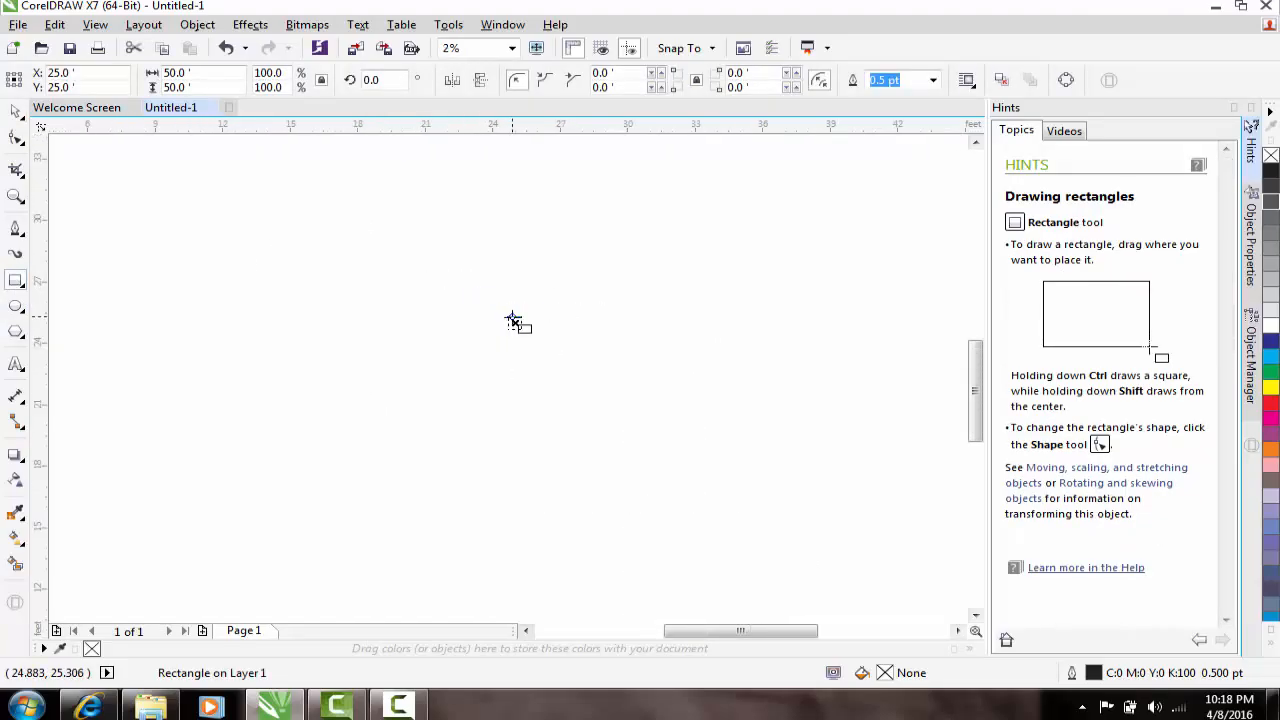
scroll(512, 320, down, 1)
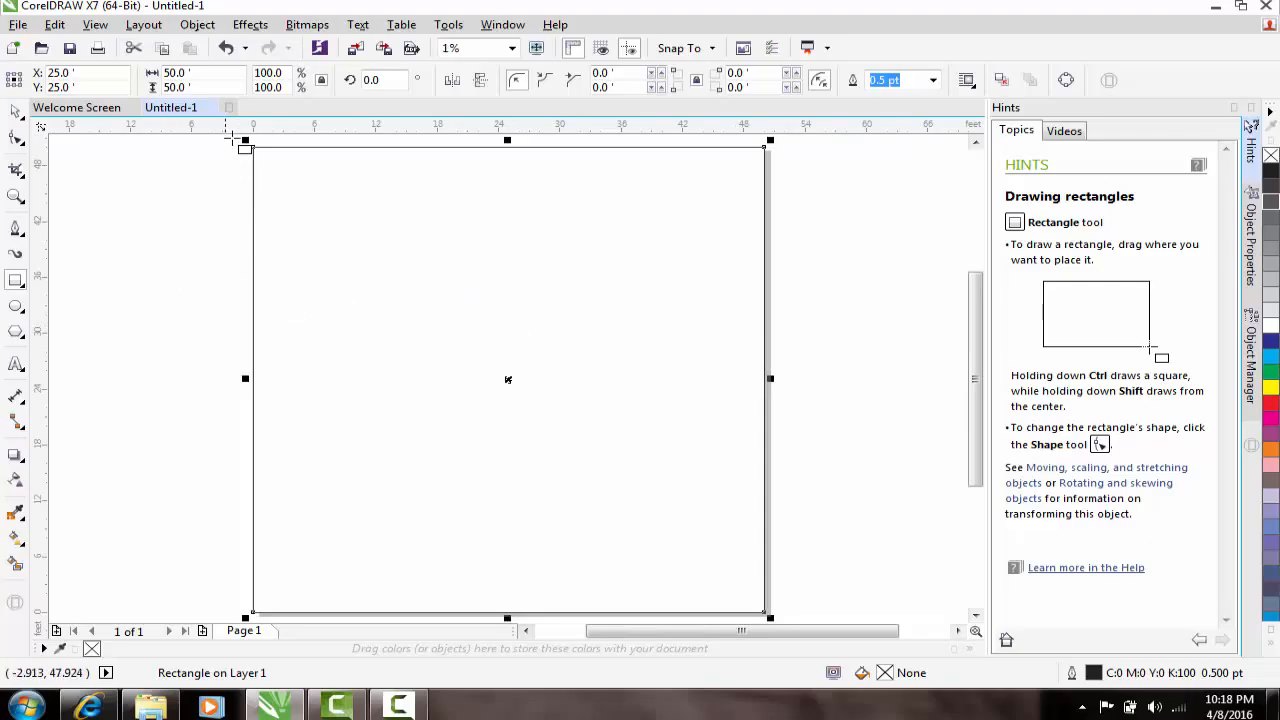
scroll(253, 170, up, 3)
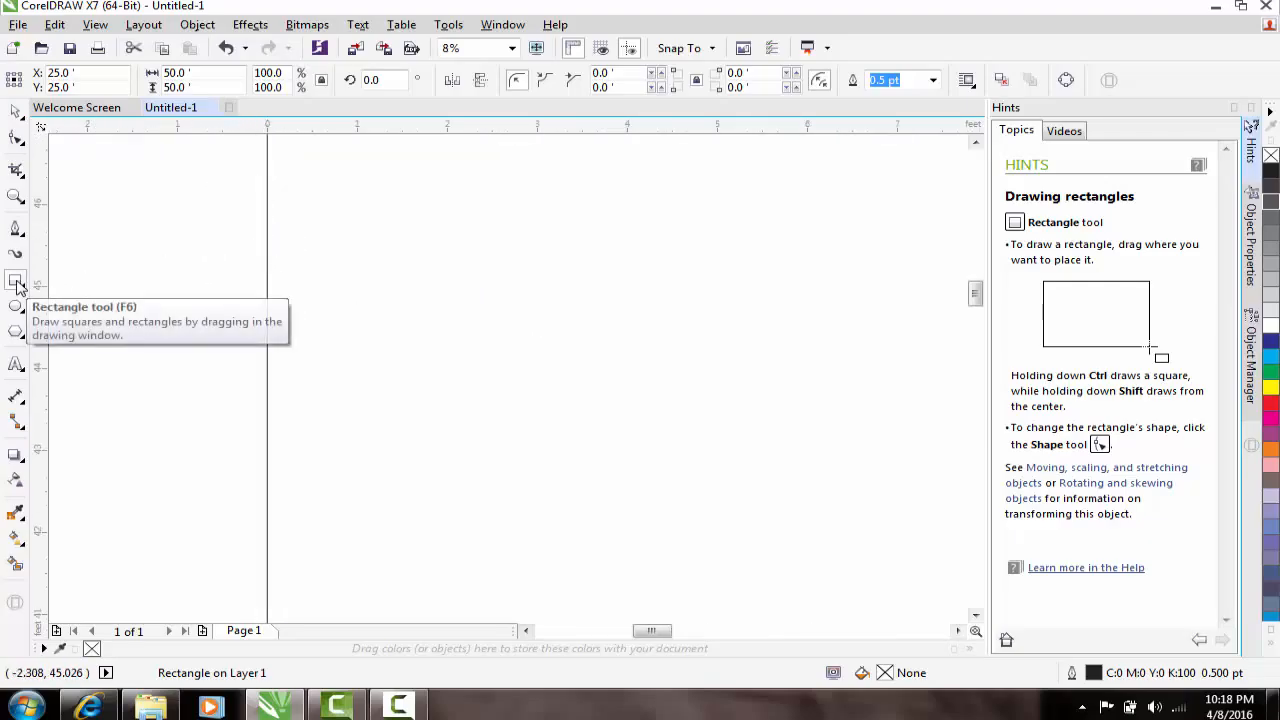
scroll(355, 330, down, 2)
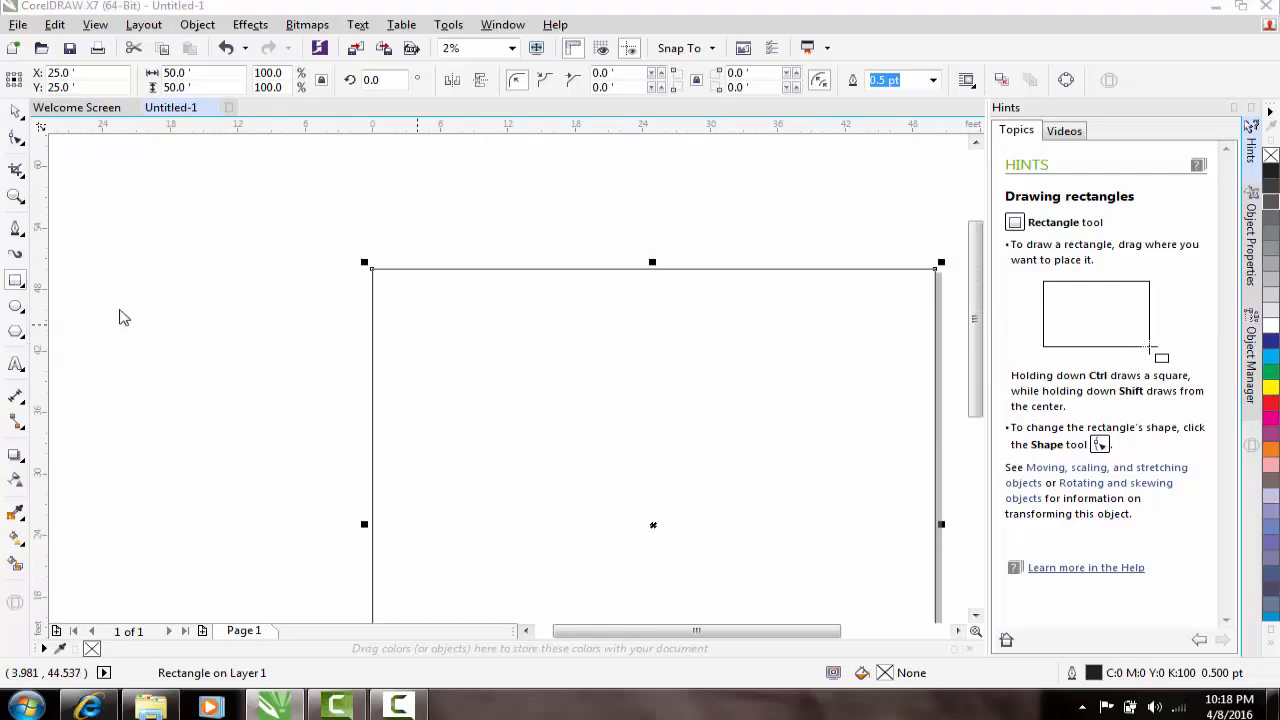
click(760, 381)
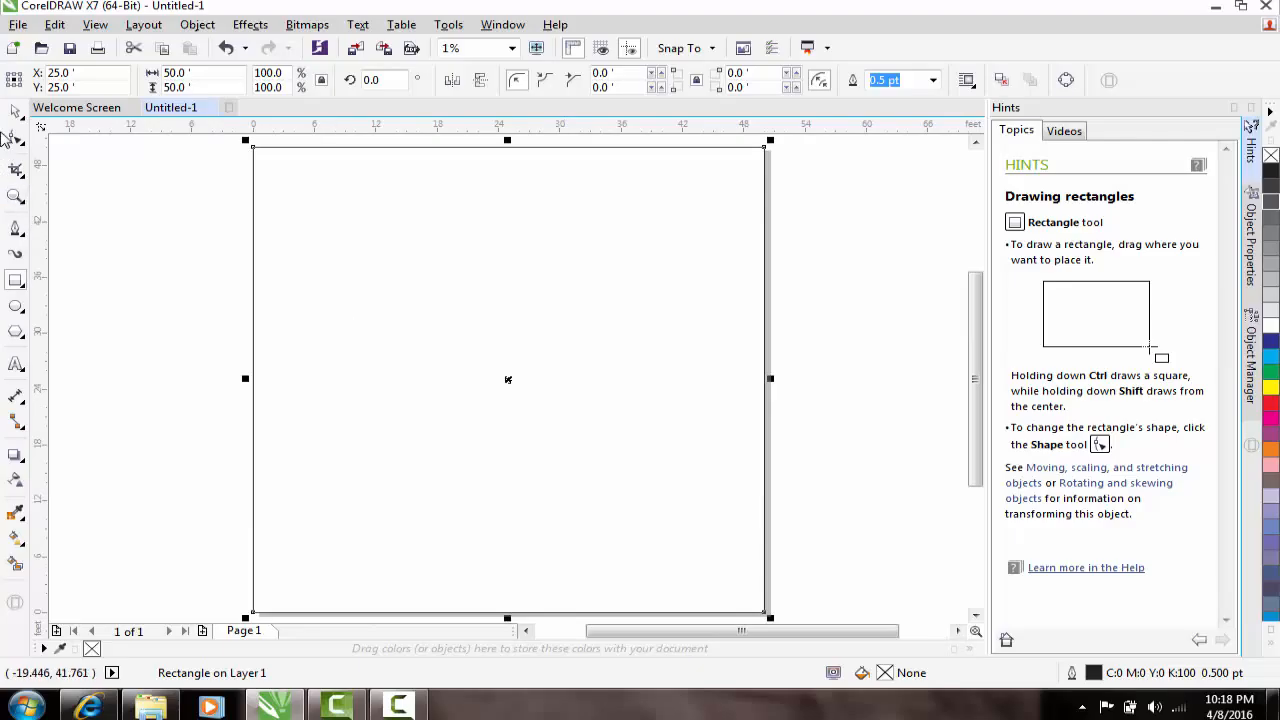
Step: Examine the size of the paragraph text frame against the large page, up close and from a distance
click(15, 113)
click(544, 365)
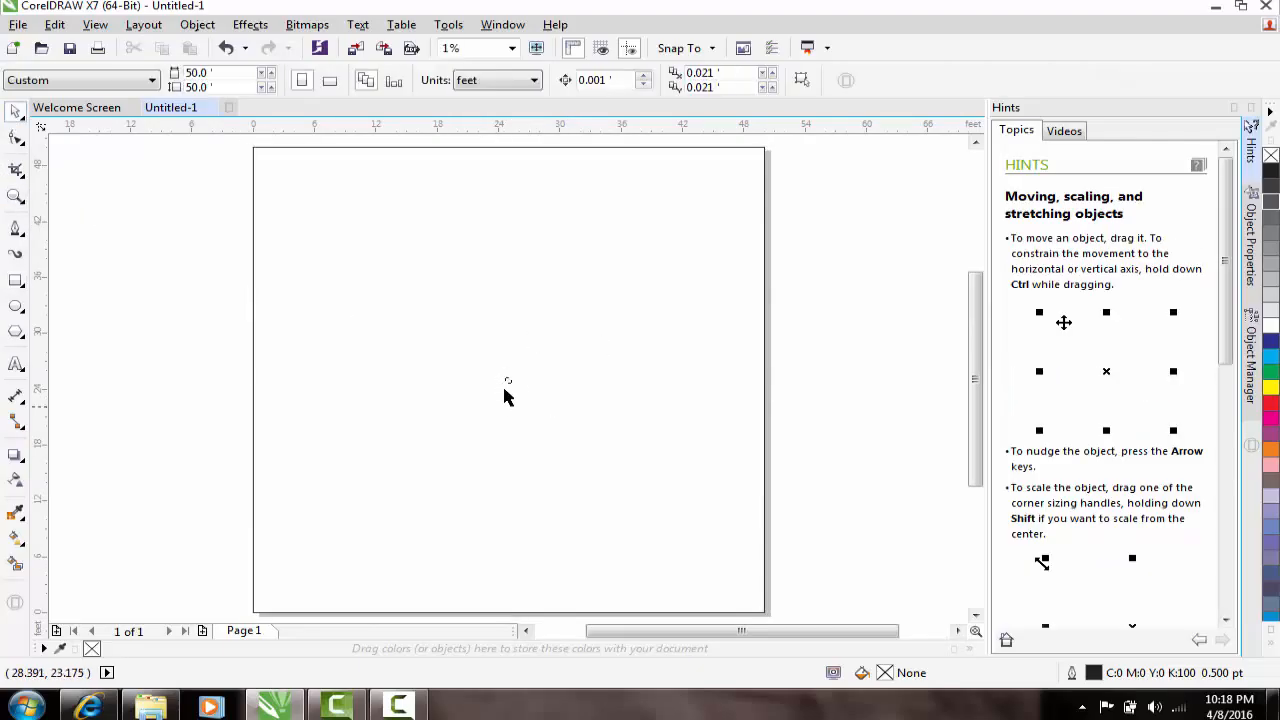
drag(645, 265, 452, 472)
click(783, 344)
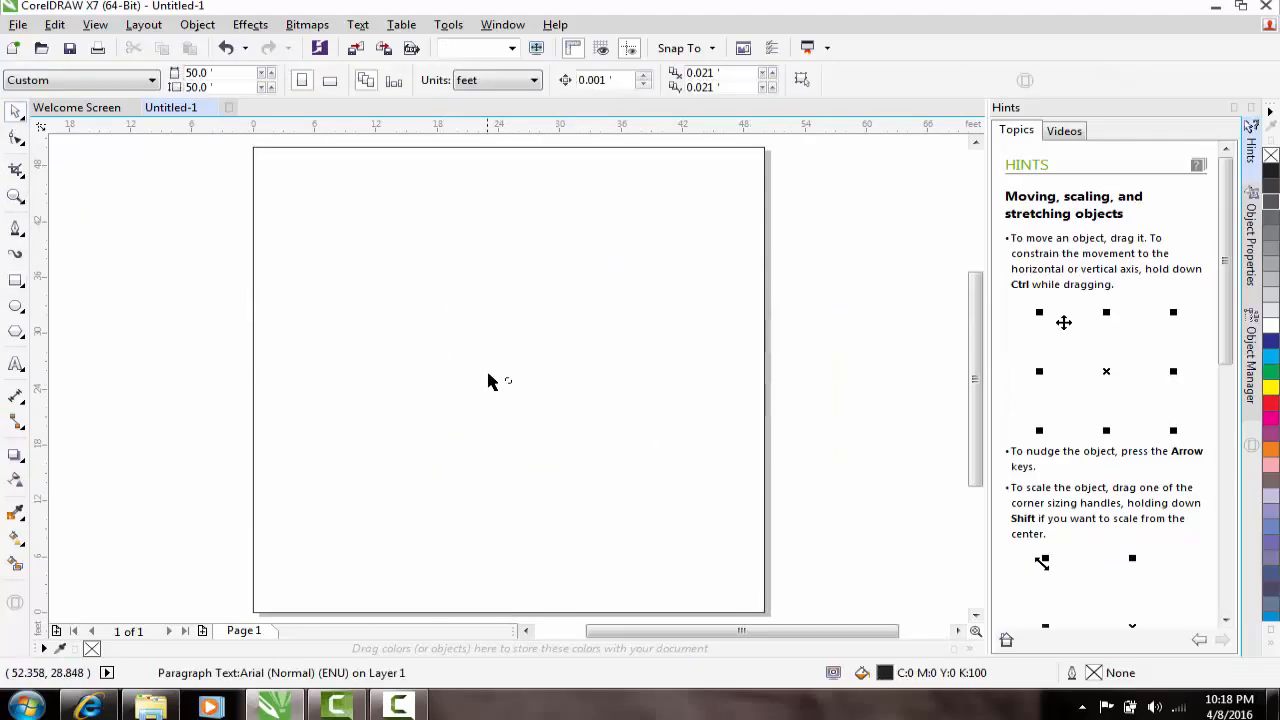
scroll(525, 390, up, 2)
scroll(531, 394, down, 2)
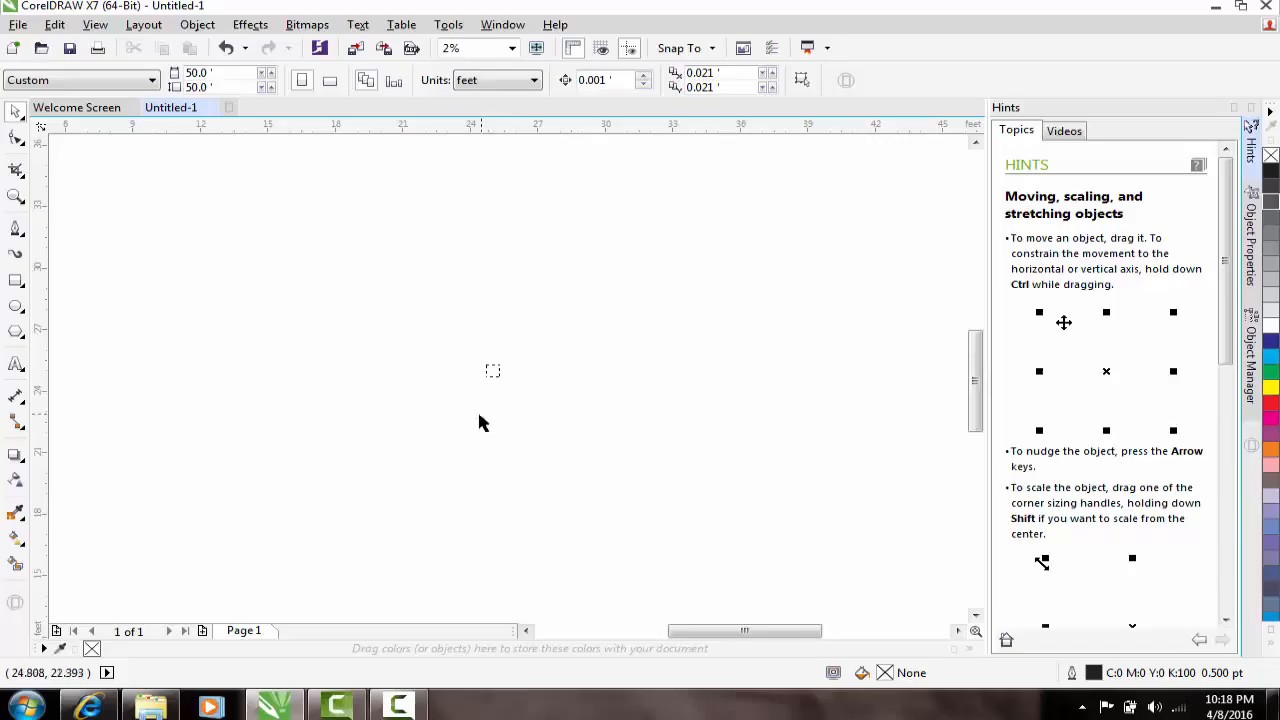
scroll(491, 428, down, 2)
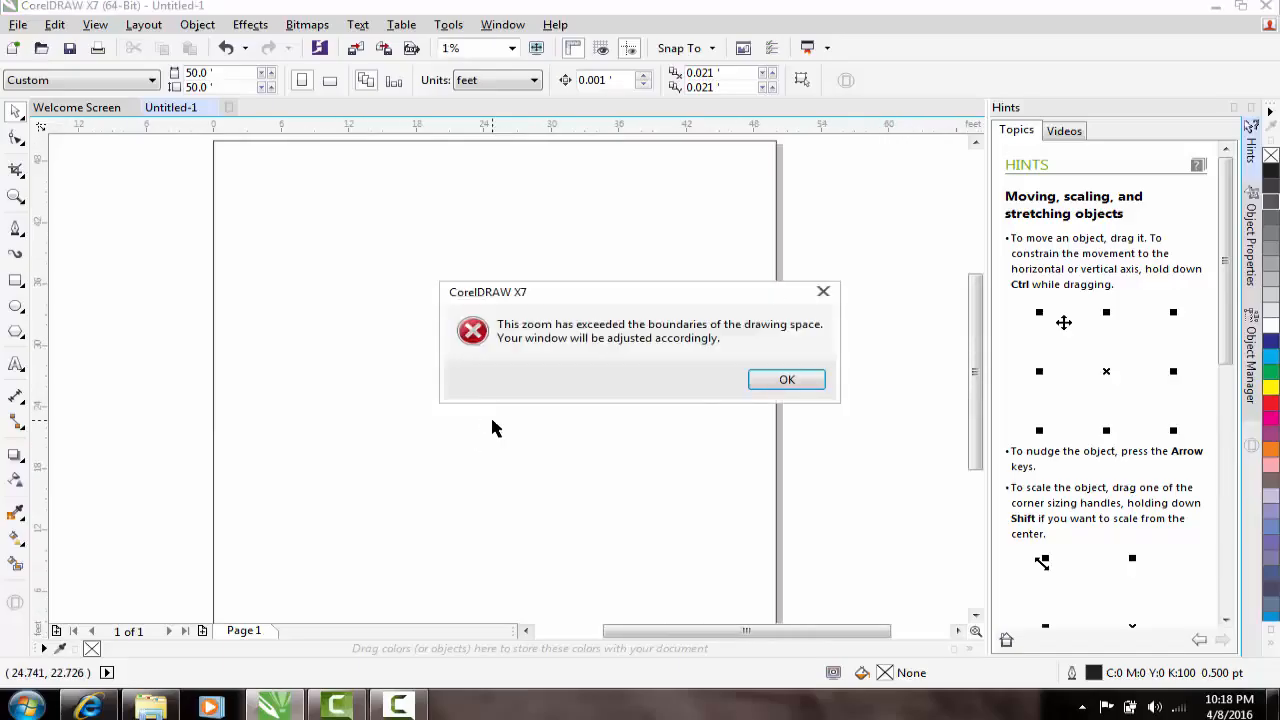
click(757, 381)
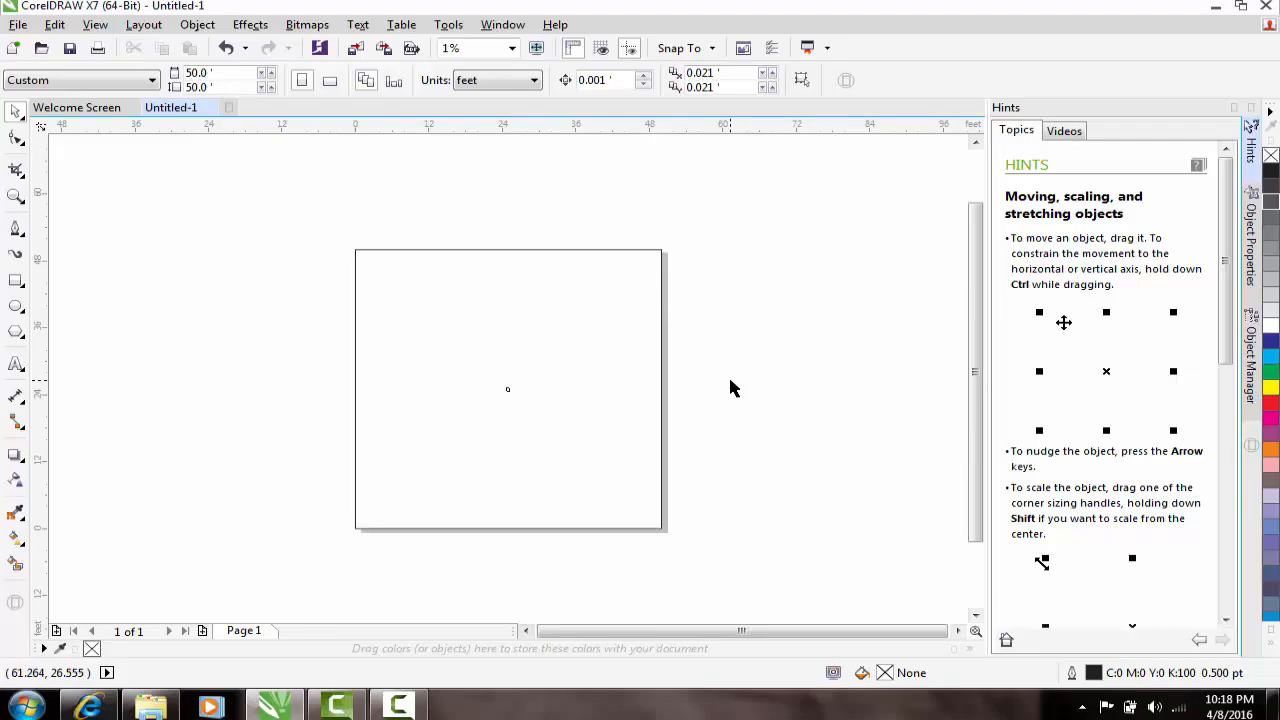
Step: Delete the page-sized rectangle and change the page size to A4
click(765, 287)
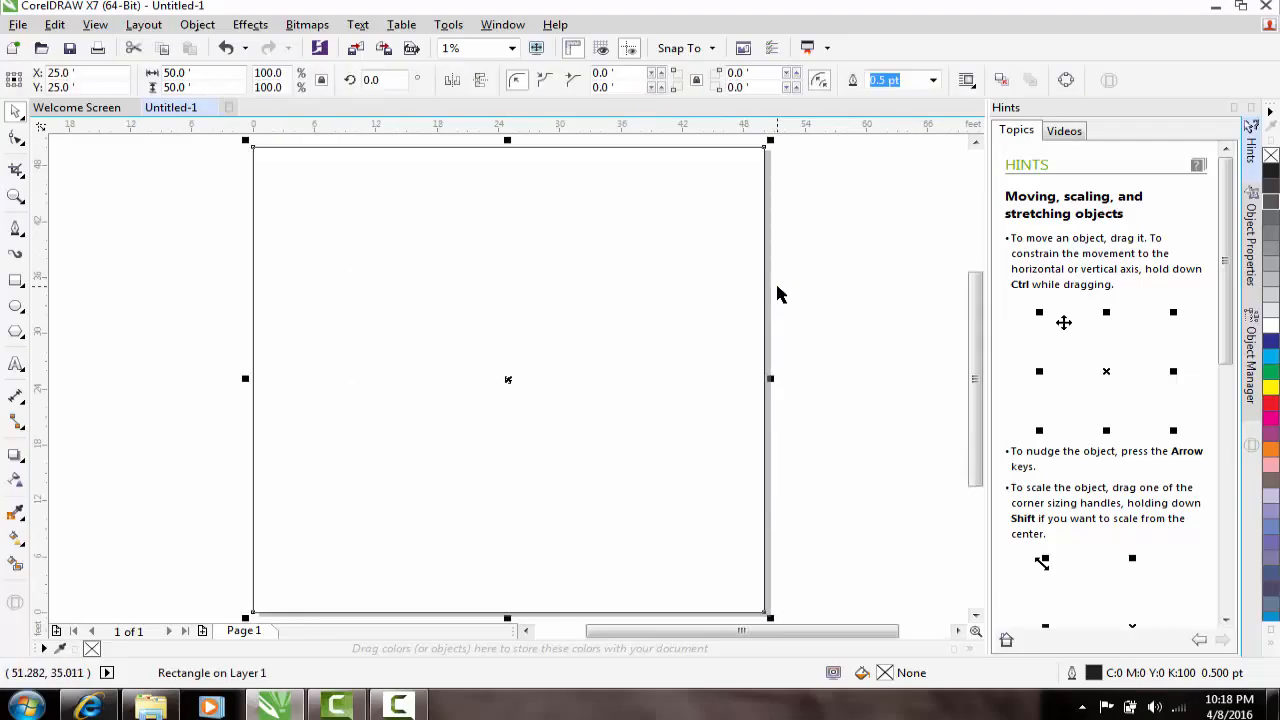
click(780, 299)
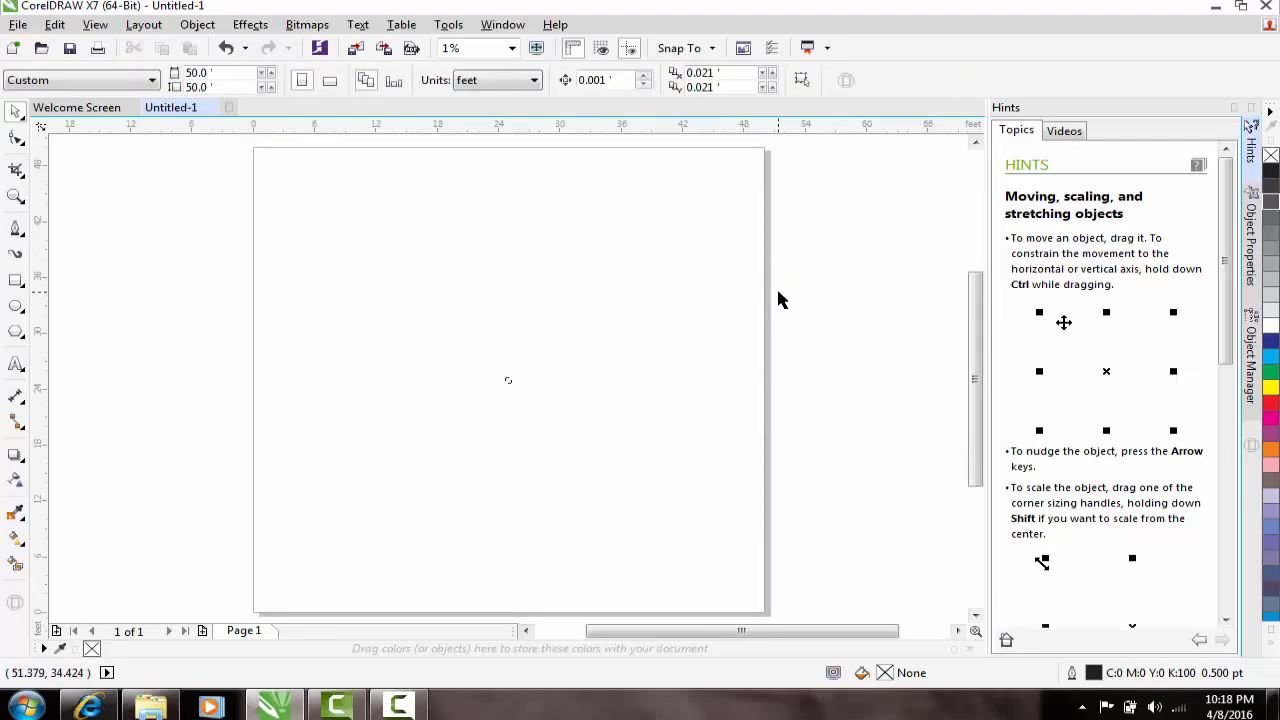
click(98, 85)
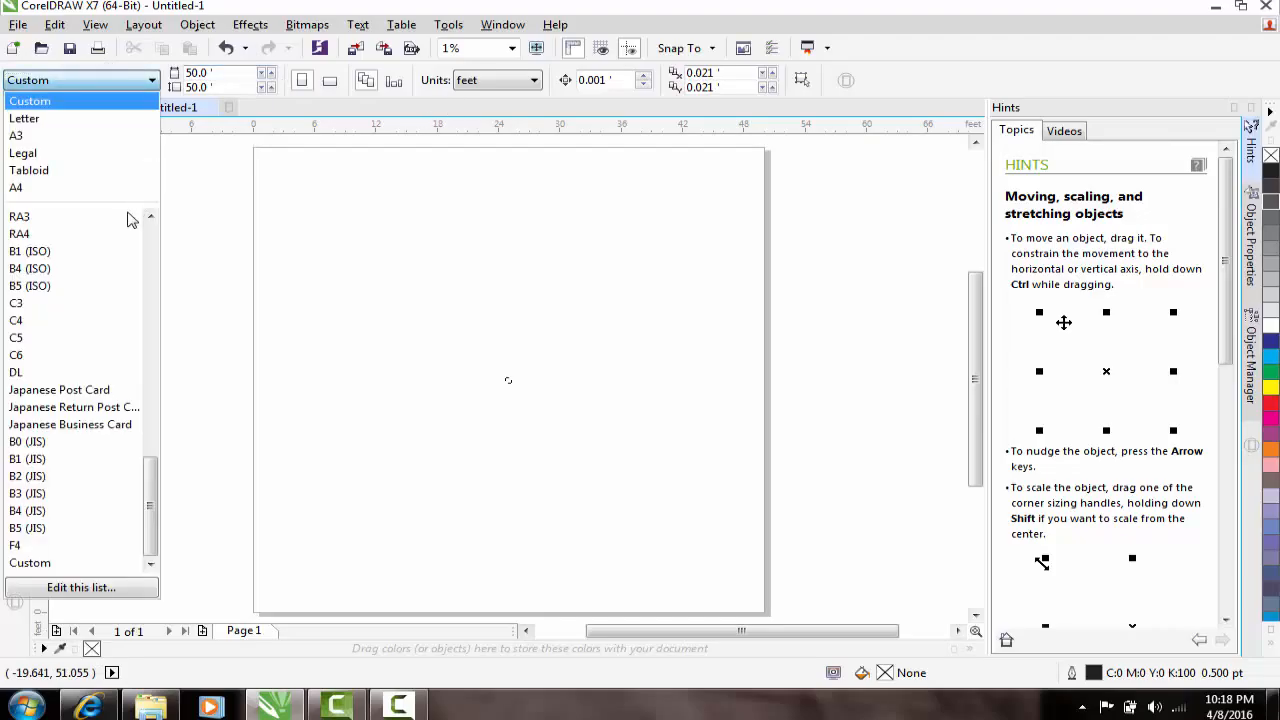
click(71, 192)
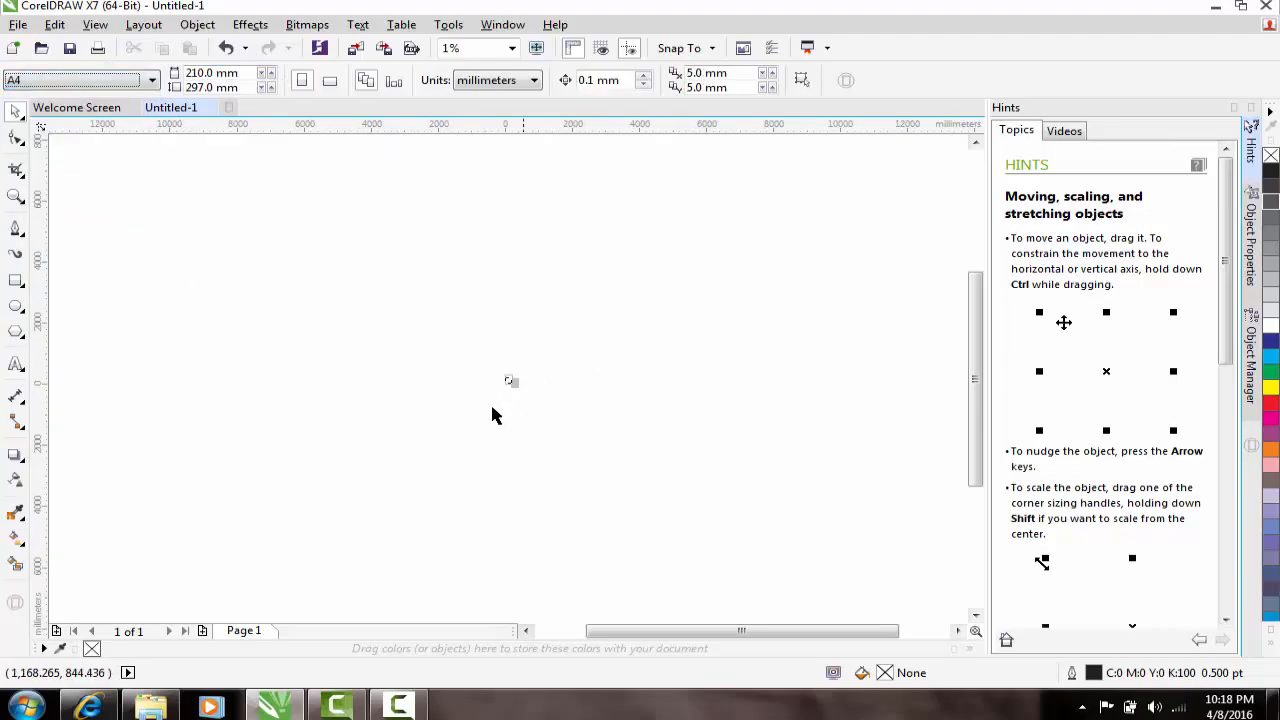
scroll(508, 384, up, 4)
scroll(600, 358, down, 1)
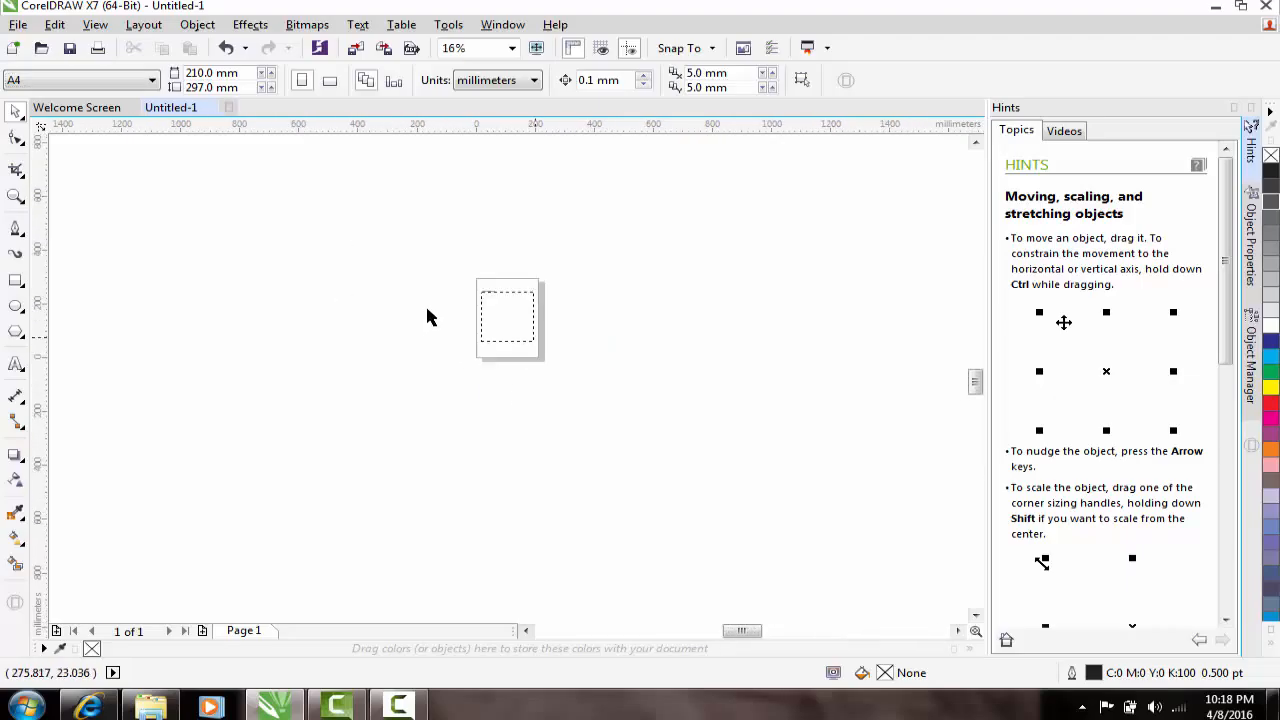
Step: Append several more lines of sample text to the existing line in the paragraph frame, and finish with the frame deselected
scroll(428, 306, up, 2)
scroll(495, 276, up, 1)
click(594, 234)
scroll(594, 234, down, 1)
scroll(450, 335, up, 1)
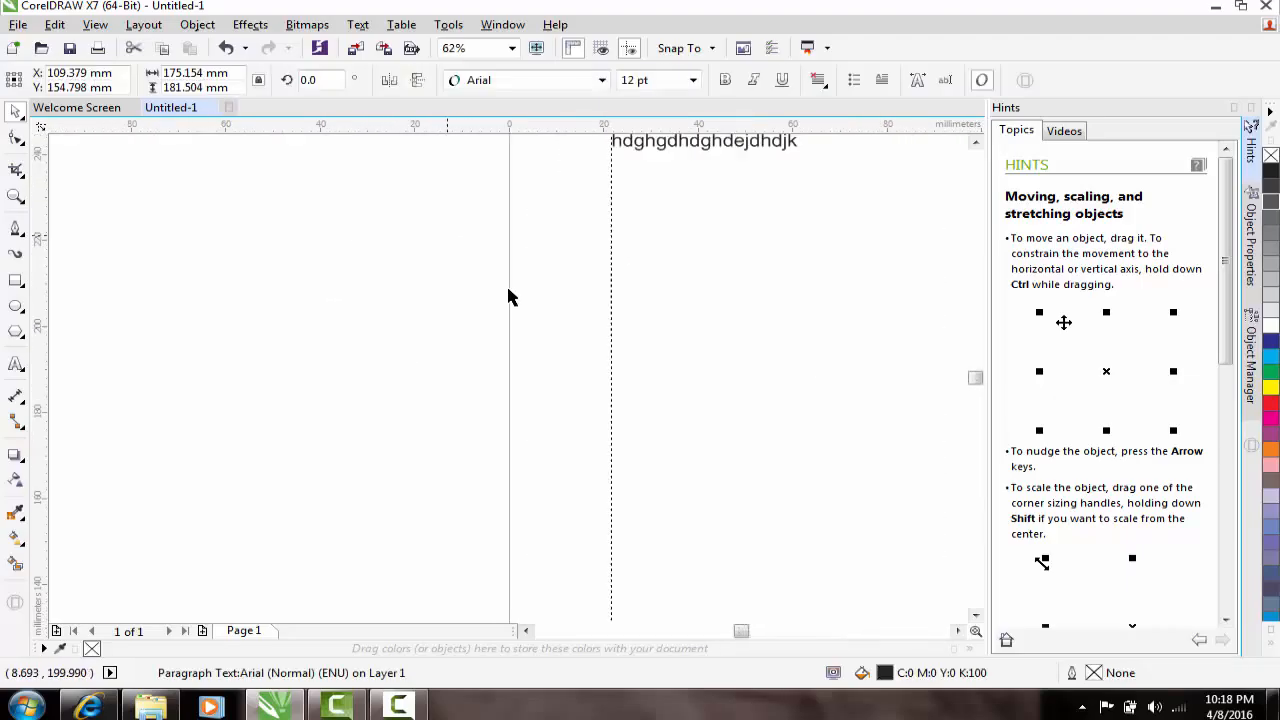
scroll(485, 260, down, 1)
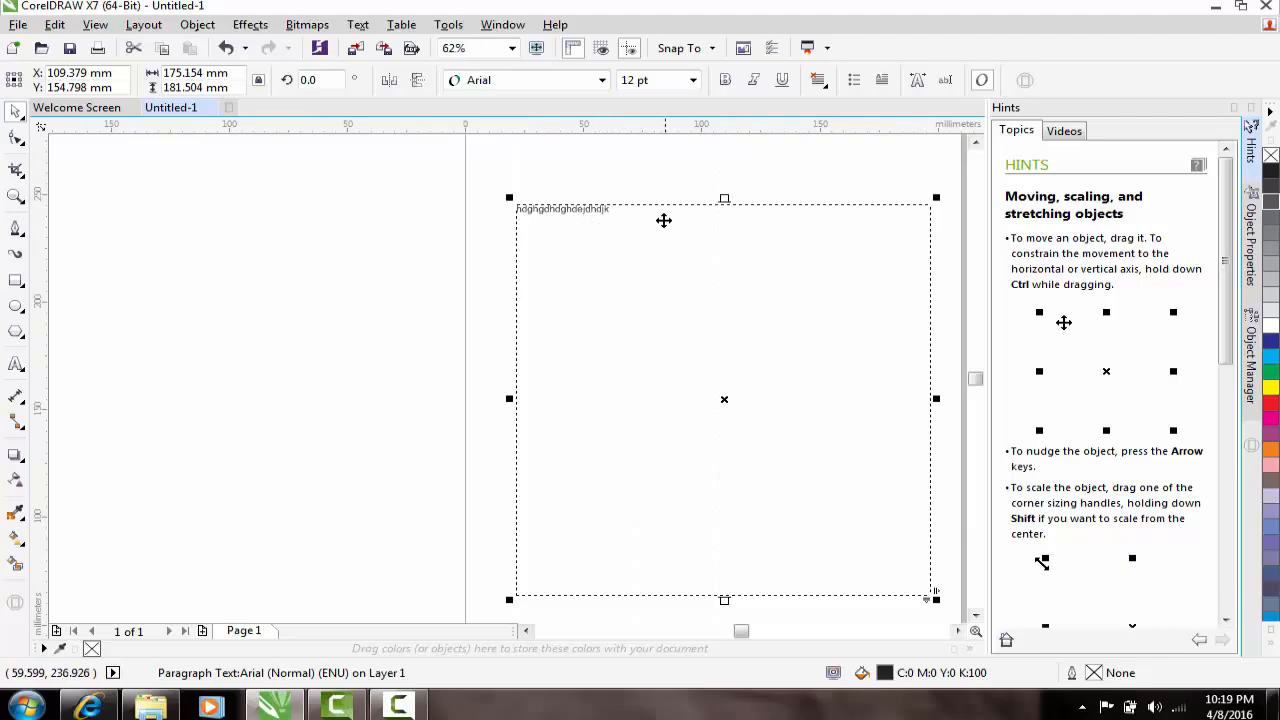
click(662, 222)
click(662, 222)
text(dfhgewuydwgebydwegdugbewfgweyfgbewfgtewgfyfuegfyuegfhgewcvy)
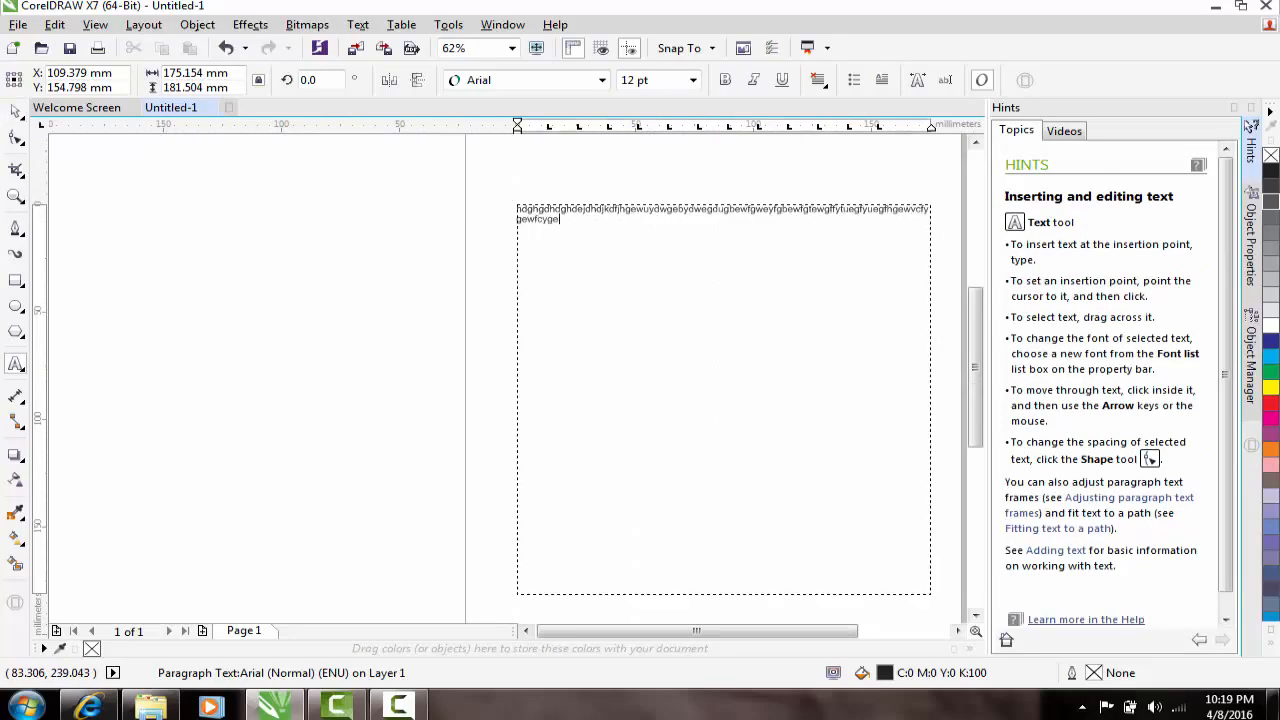
text(cguhechuegcyu)
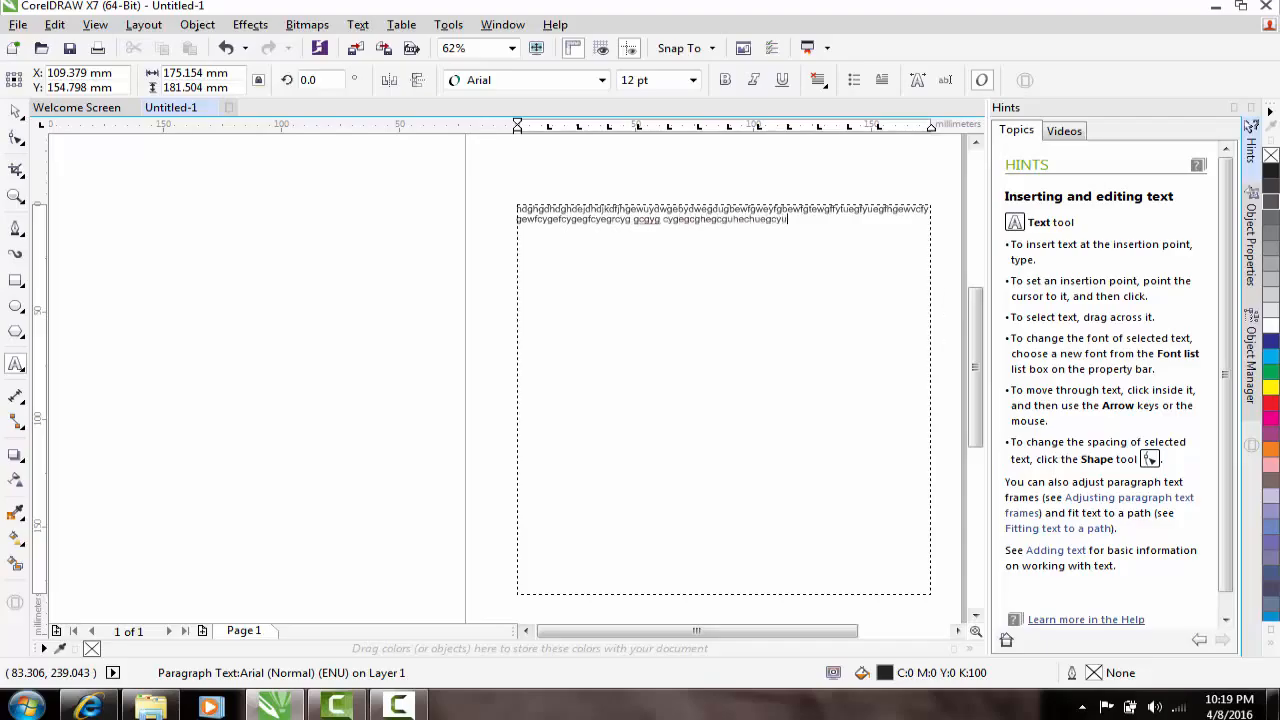
text(egchuedcuhgecgeuhvgcuhgchegcghcgyugchyusgcuhedcgjuyew)
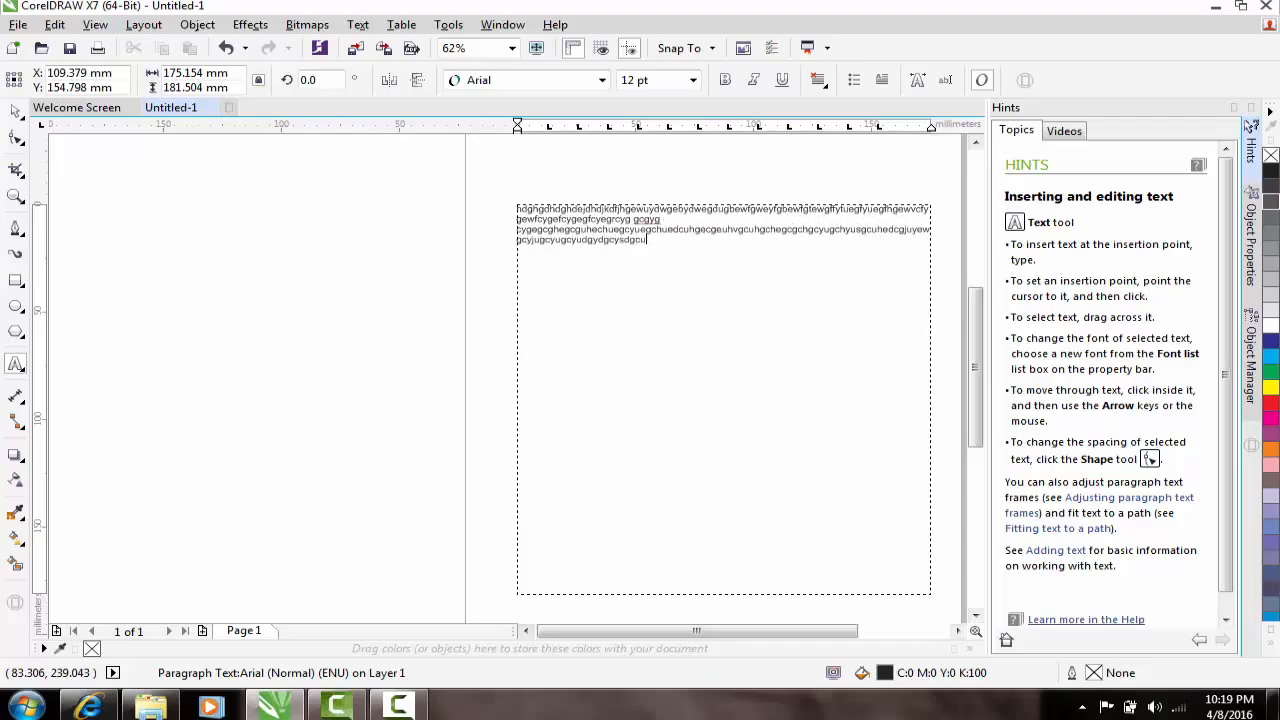
text(achuyhsgdcuybgcyggsdacygbdsycgdsygcguys)
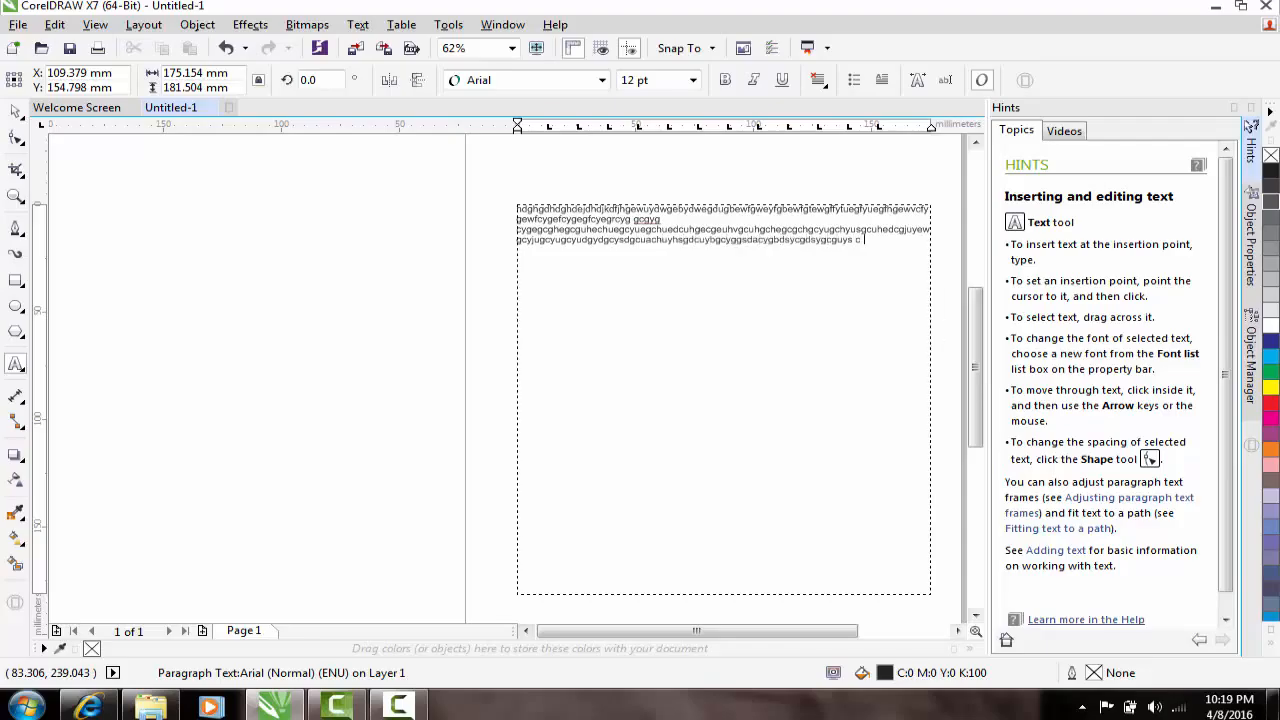
text(cysgdyc gsaytcg siy fgcsia)
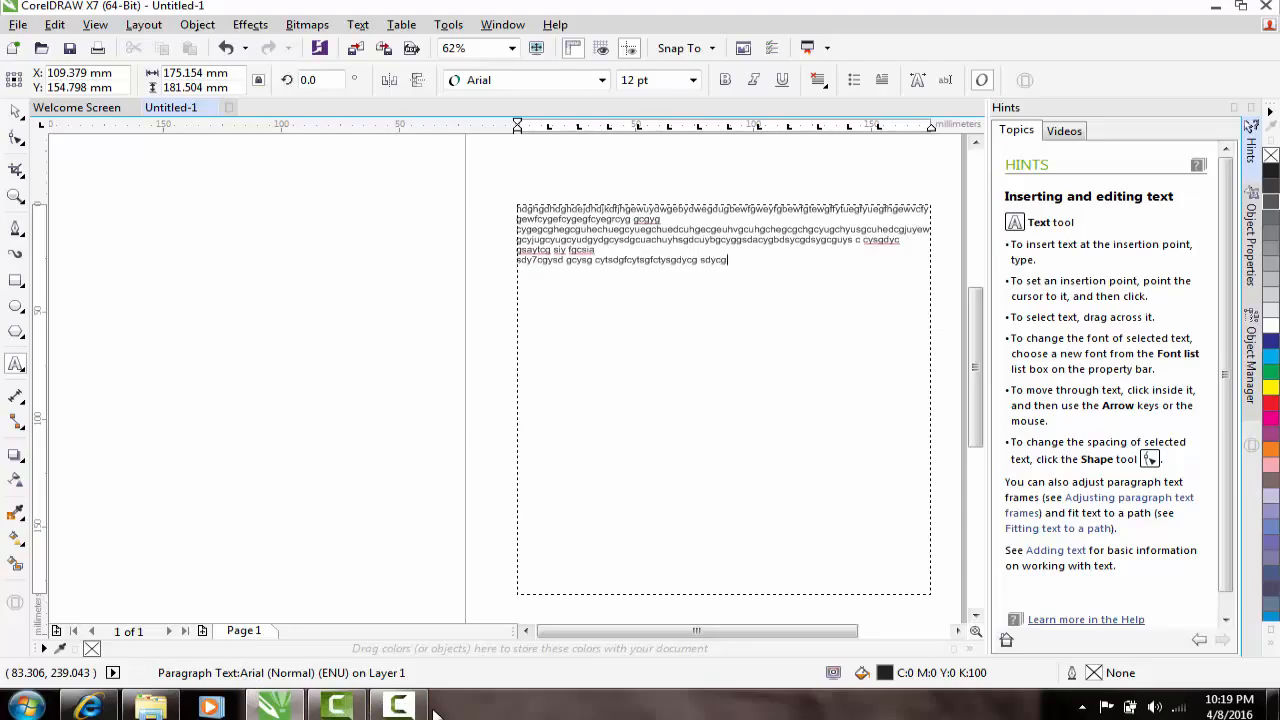
text(cdscdsddscdcd)
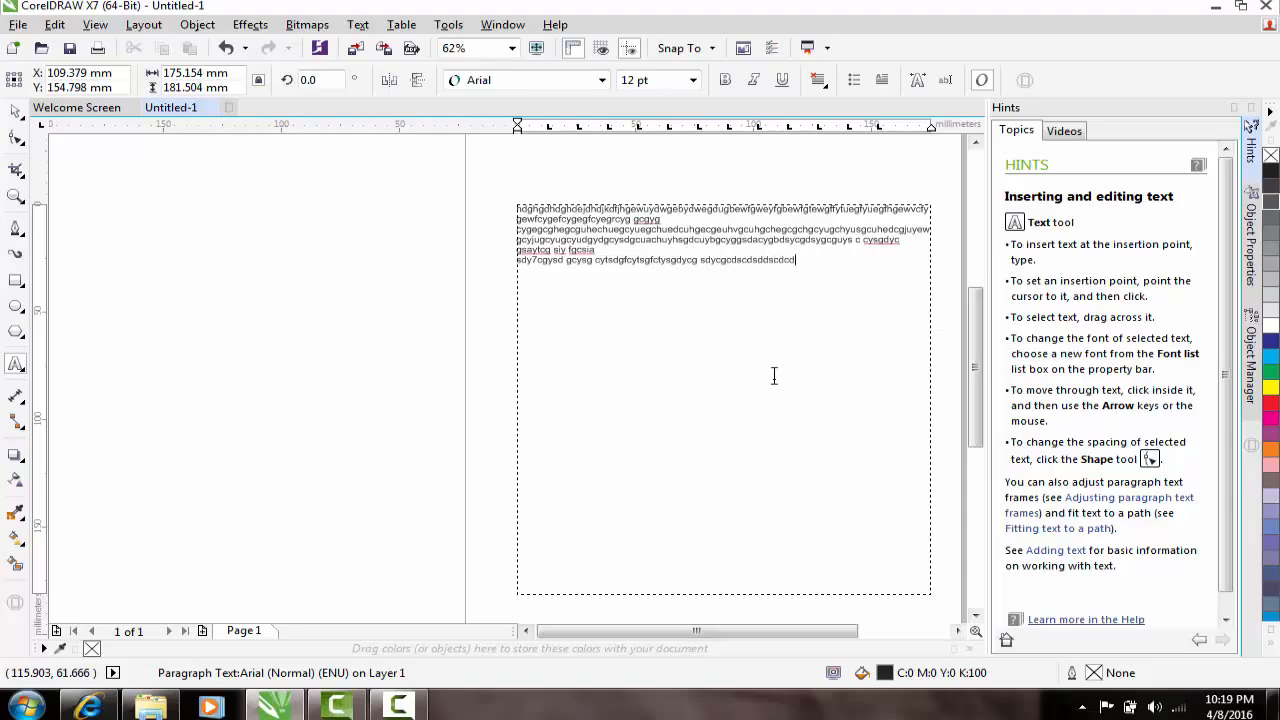
text(jhgshjcbdshijbjccjscnbjscjjsd)
click(16, 110)
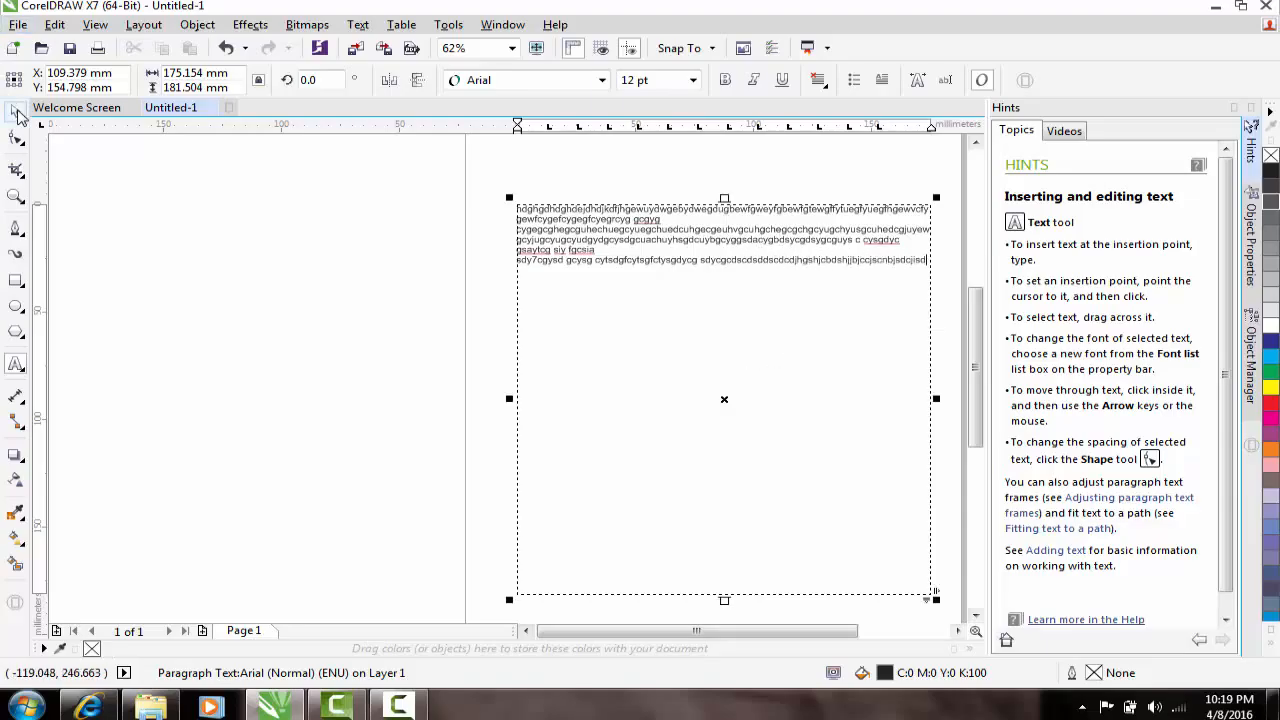
click(208, 249)
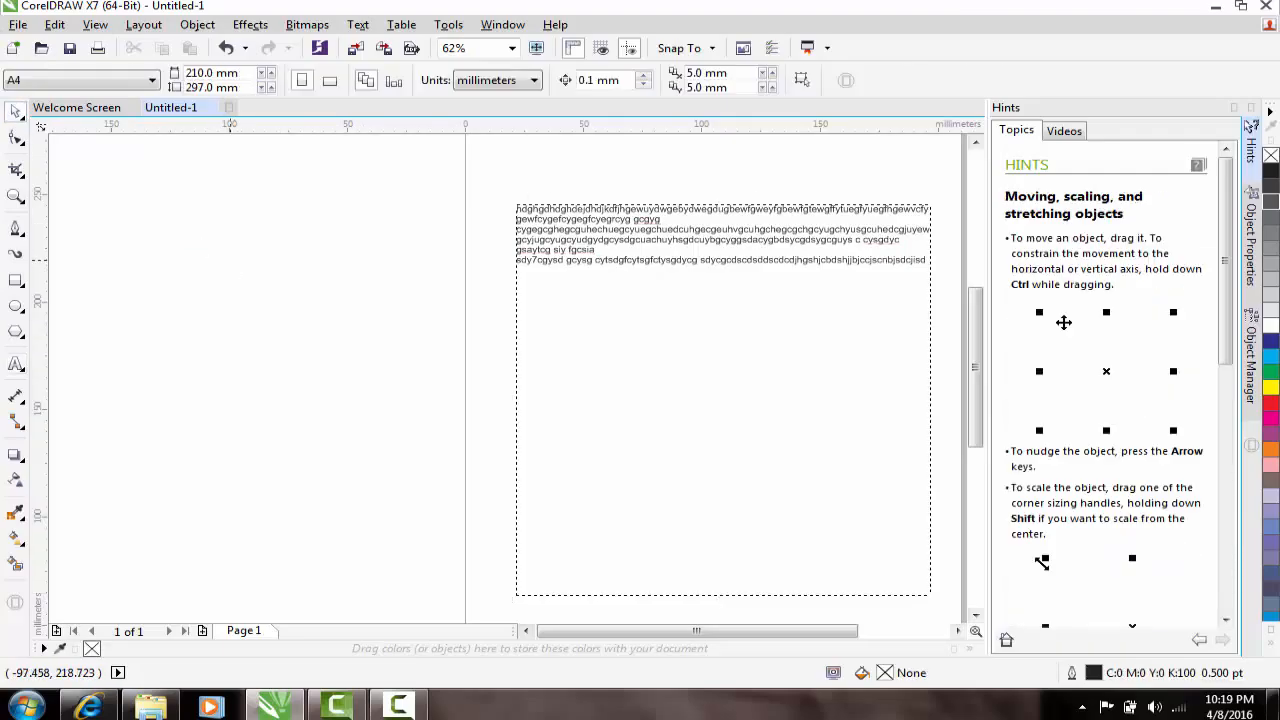
scroll(766, 245, down, 3)
scroll(766, 254, up, 1)
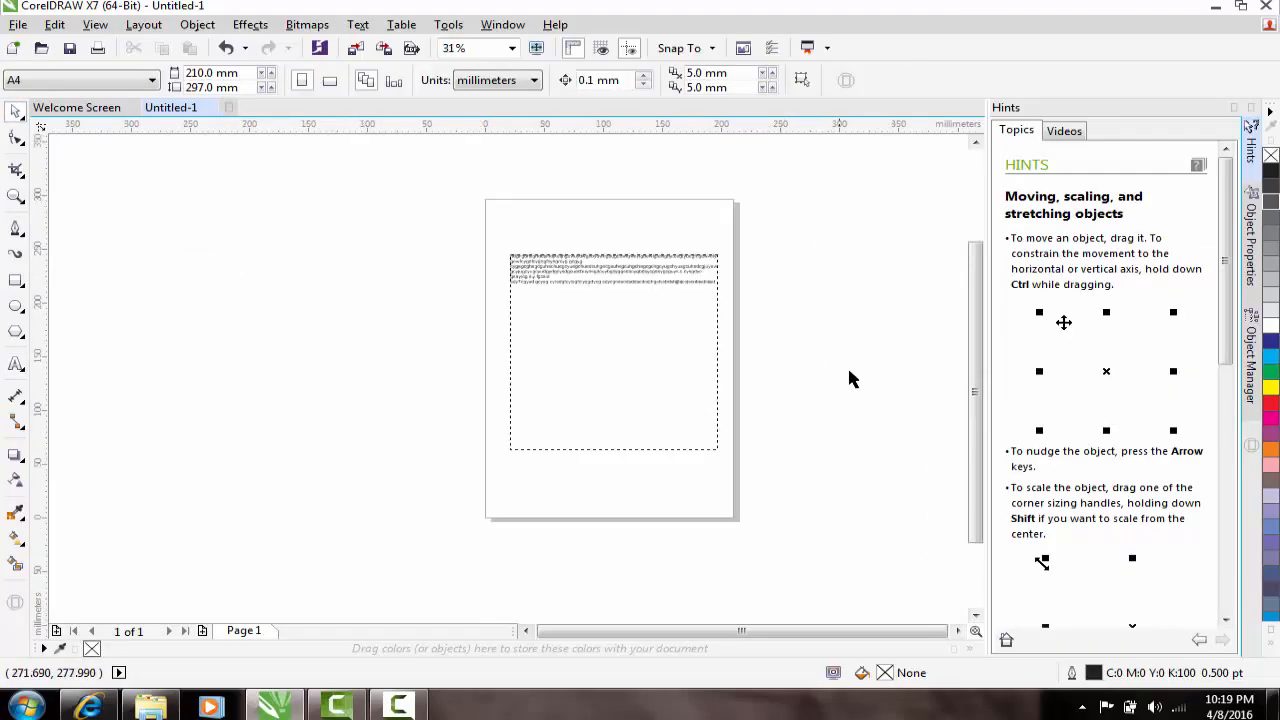
drag(829, 297, 852, 368)
scroll(700, 277, up, 1)
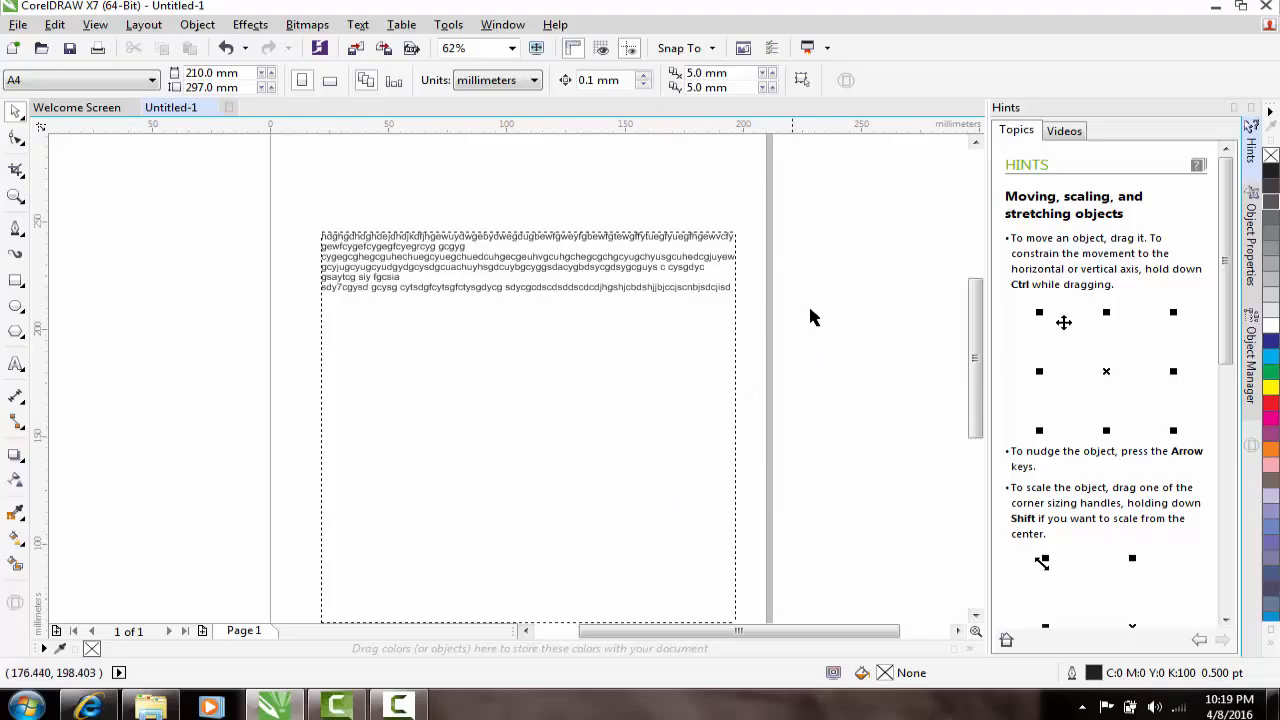
Step: Draw a circle about 55 mm in diameter beside the page, near the upper part of the text frame
click(16, 308)
scroll(663, 263, down, 1)
scroll(668, 265, up, 1)
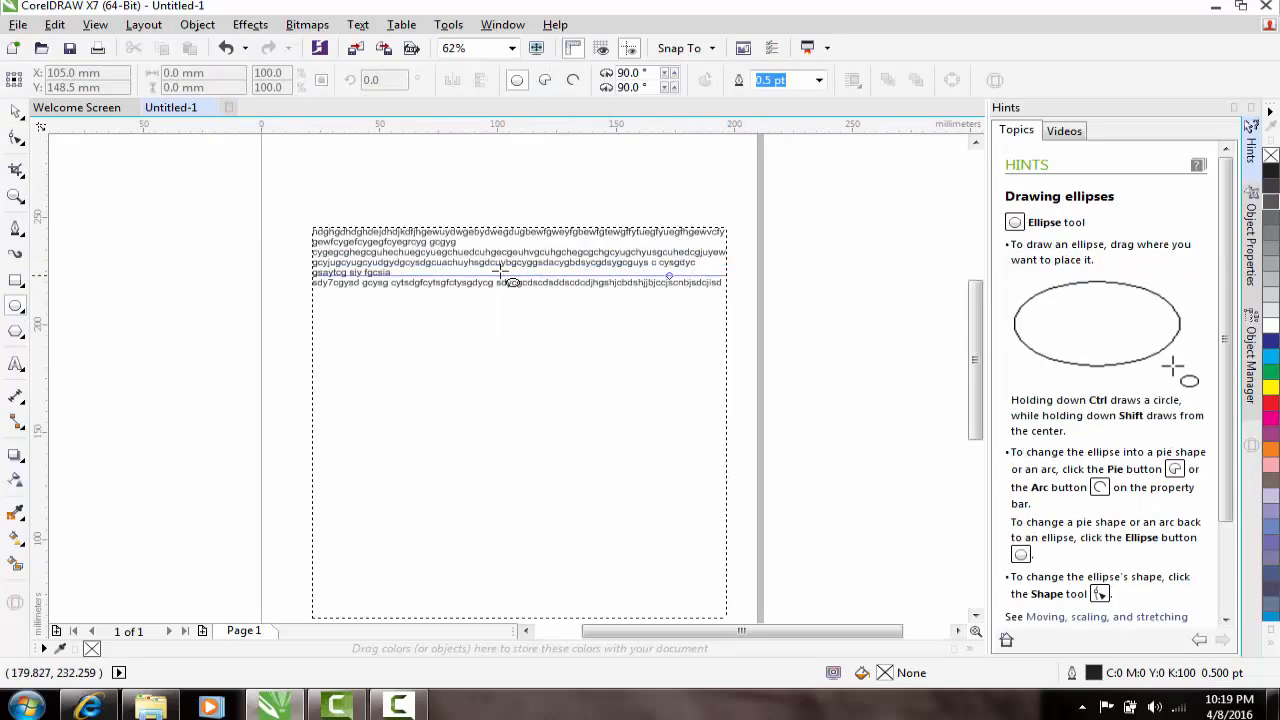
click(16, 113)
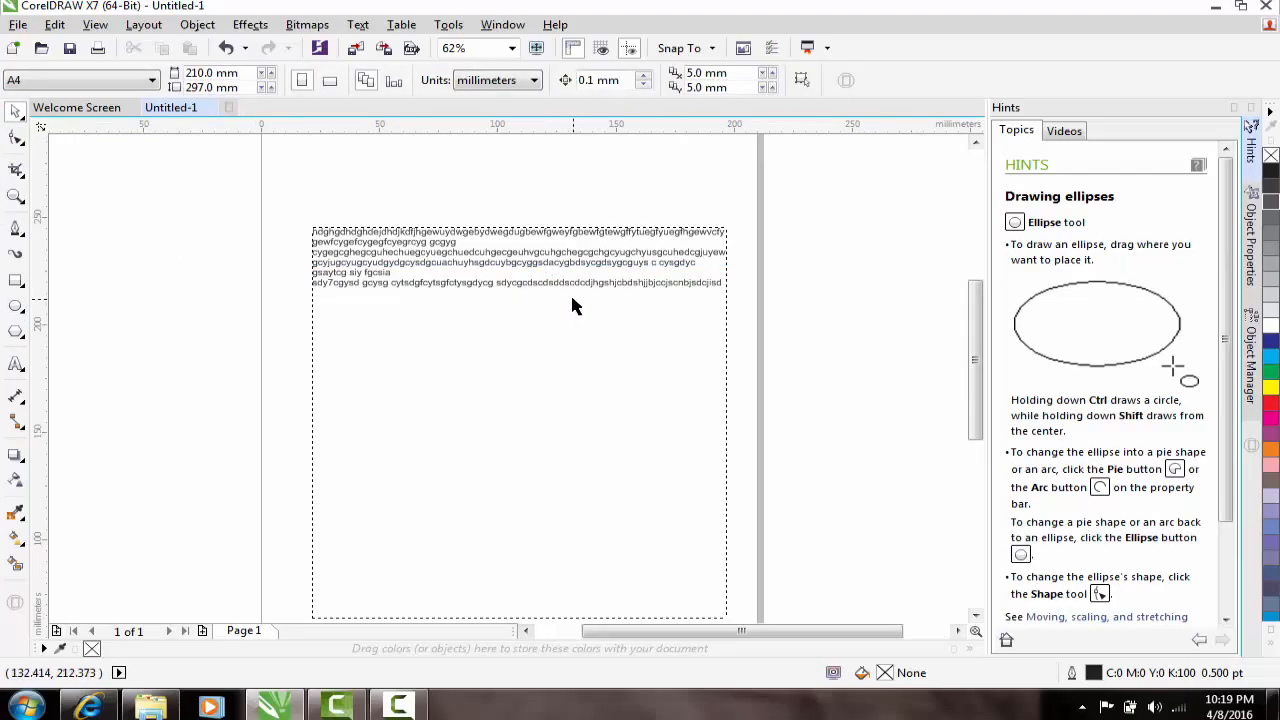
scroll(575, 300, down, 1)
scroll(460, 265, up, 1)
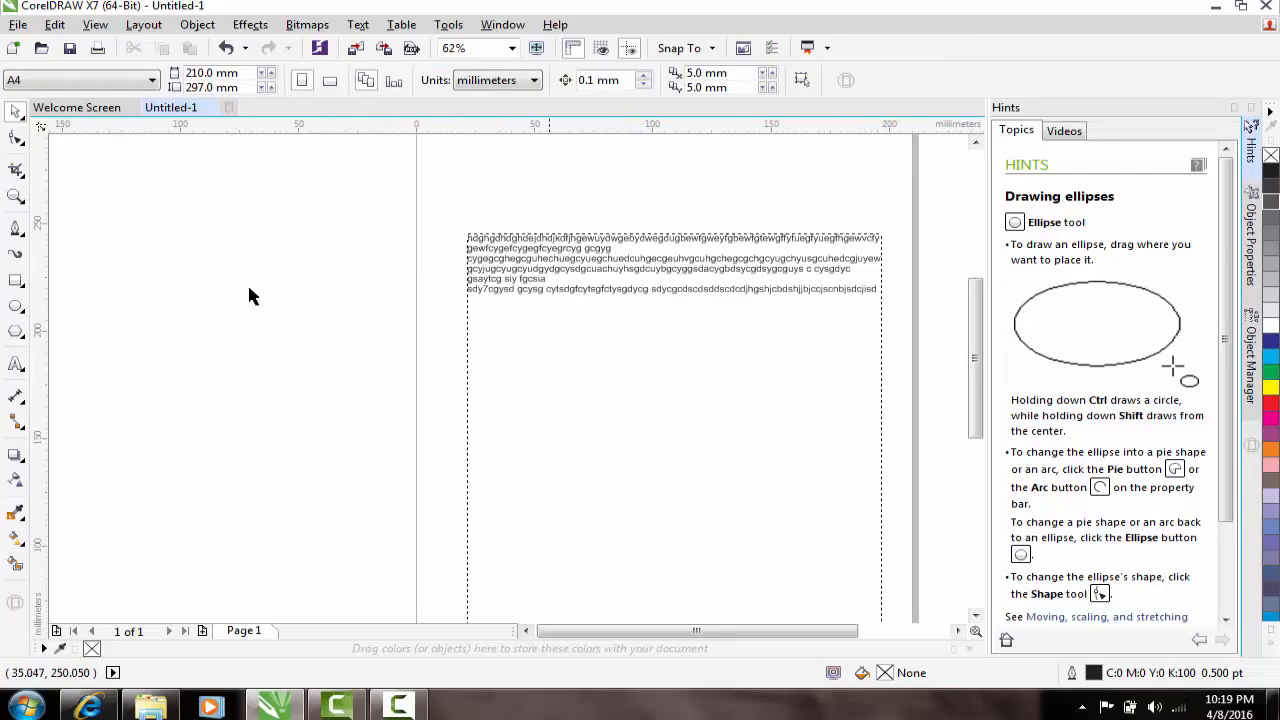
click(14, 306)
drag(223, 245, 355, 365)
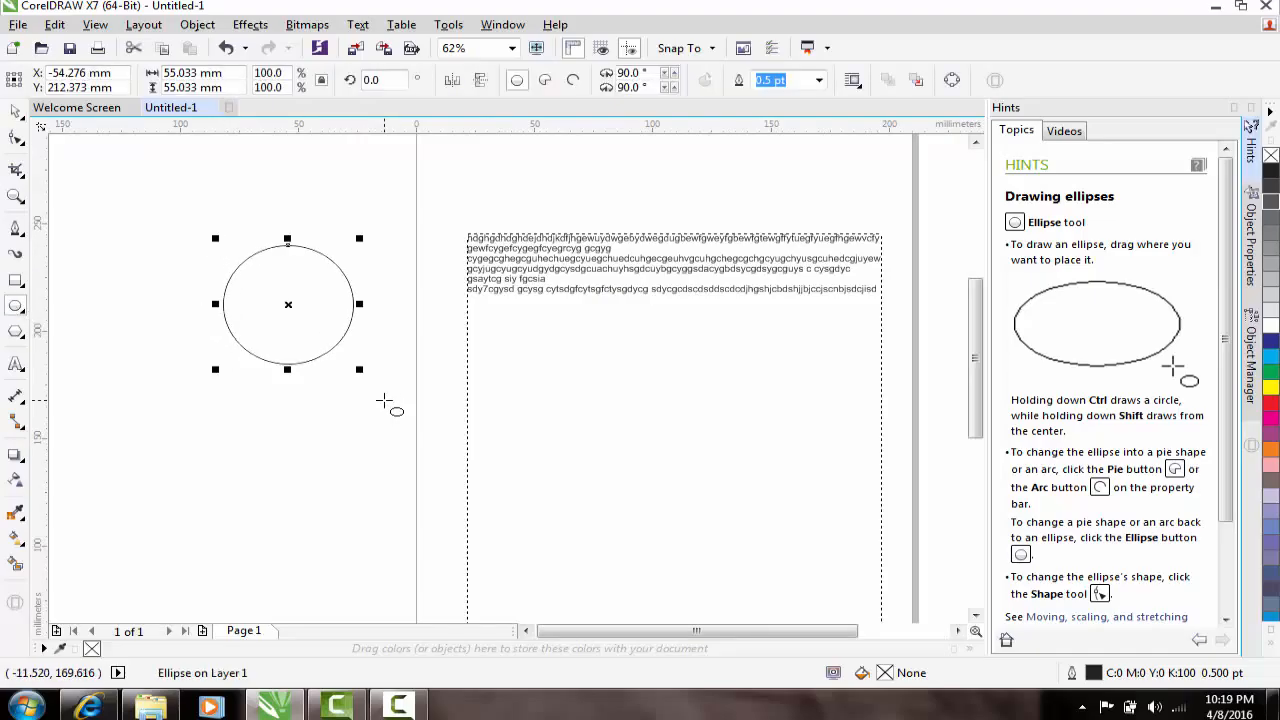
Step: Move the circle onto the upper-left corner of the text frame and shrink it to about 23 mm in diameter
key(space)
click(351, 402)
click(293, 243)
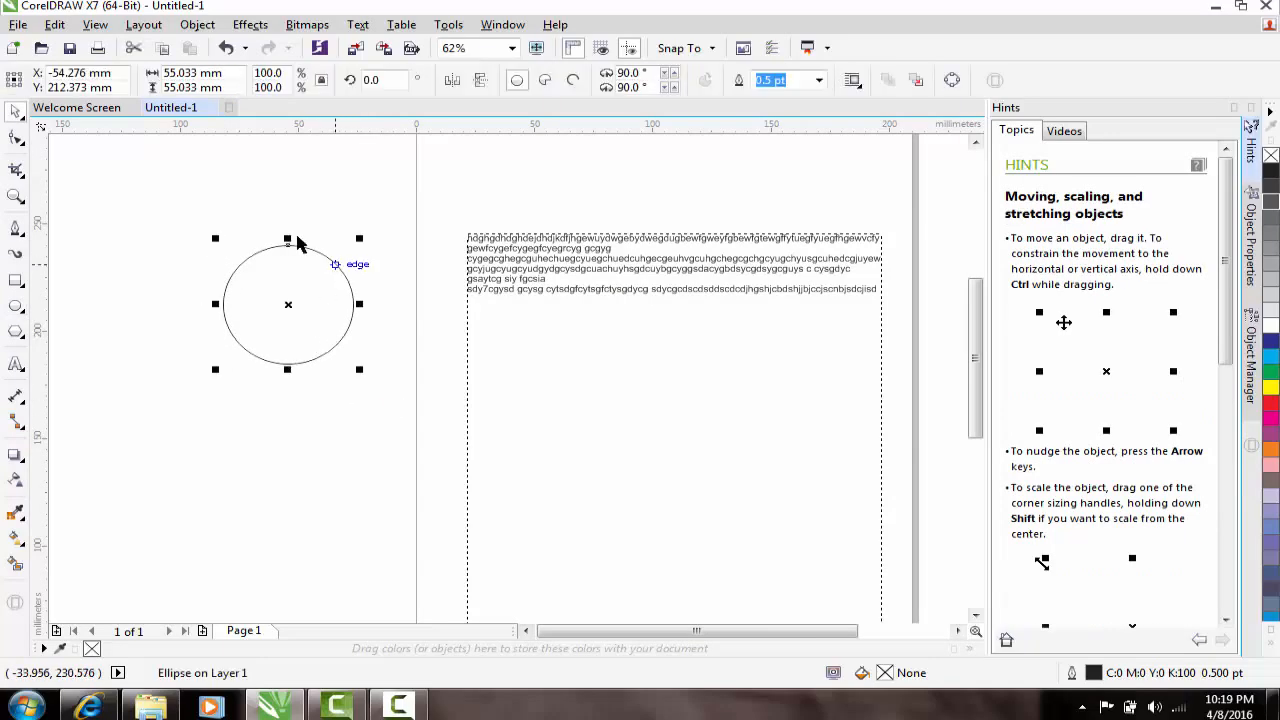
drag(309, 251, 481, 191)
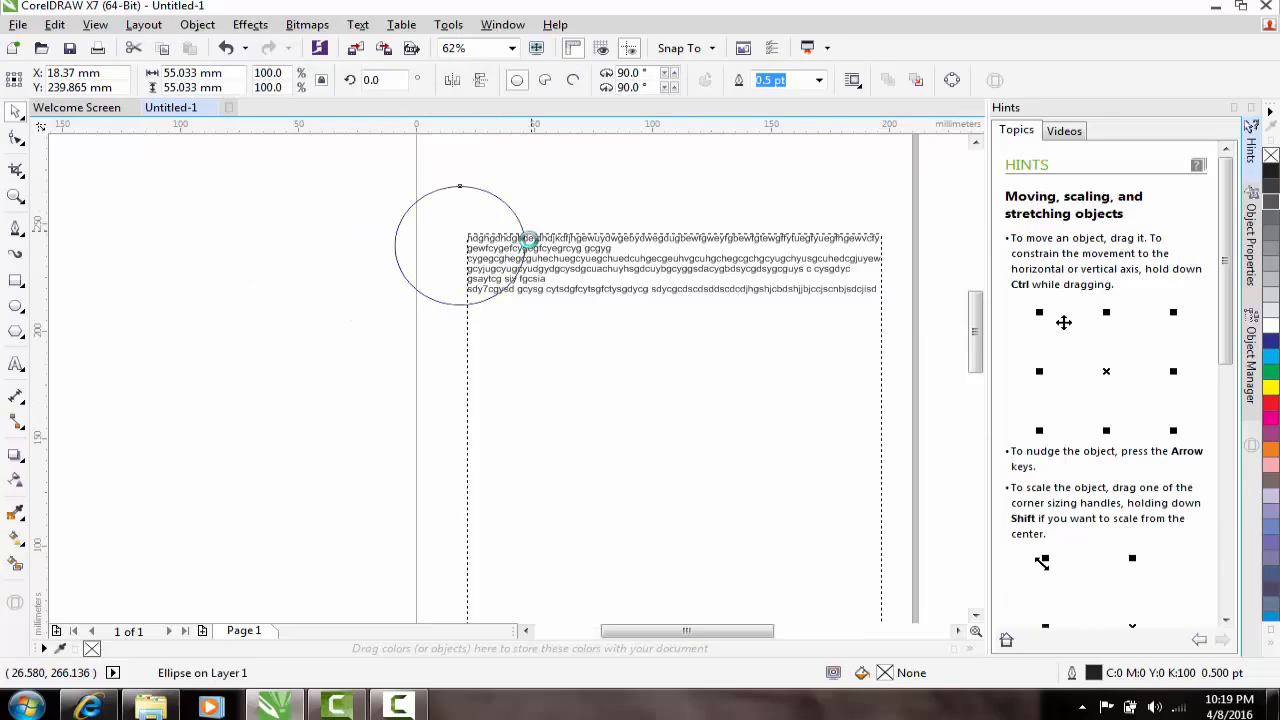
scroll(548, 372, up, 1)
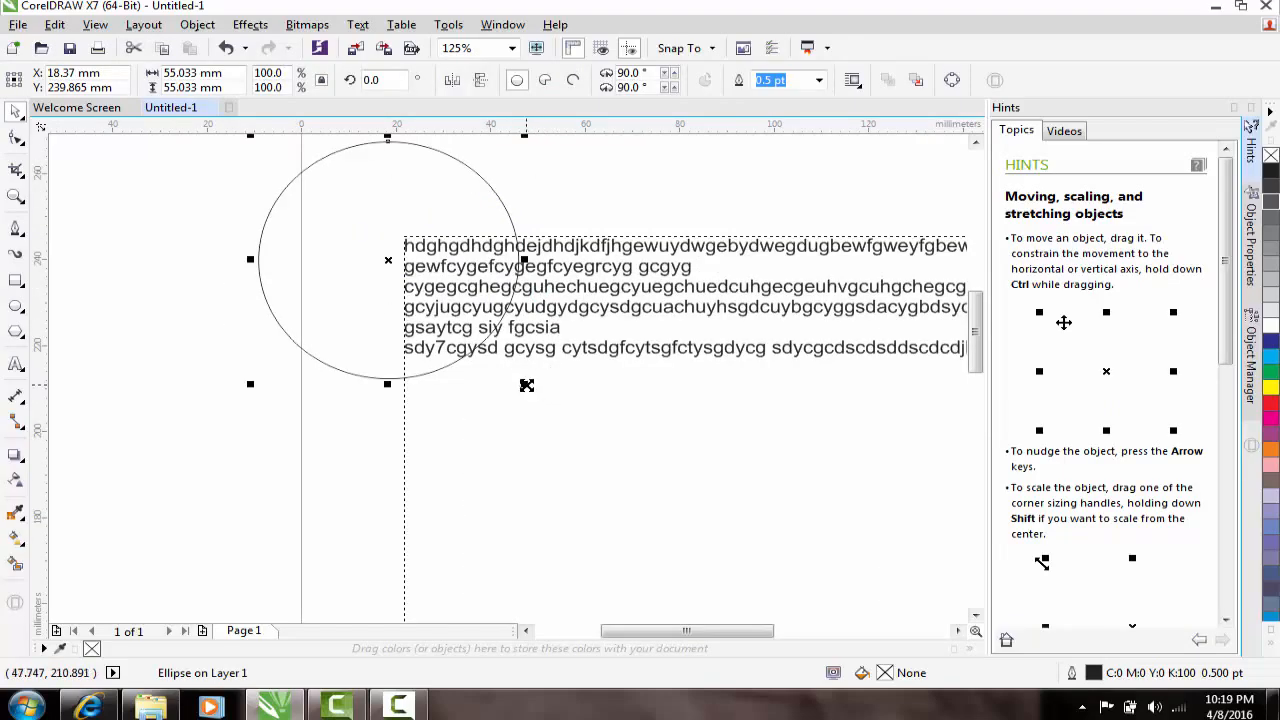
drag(524, 384, 446, 315)
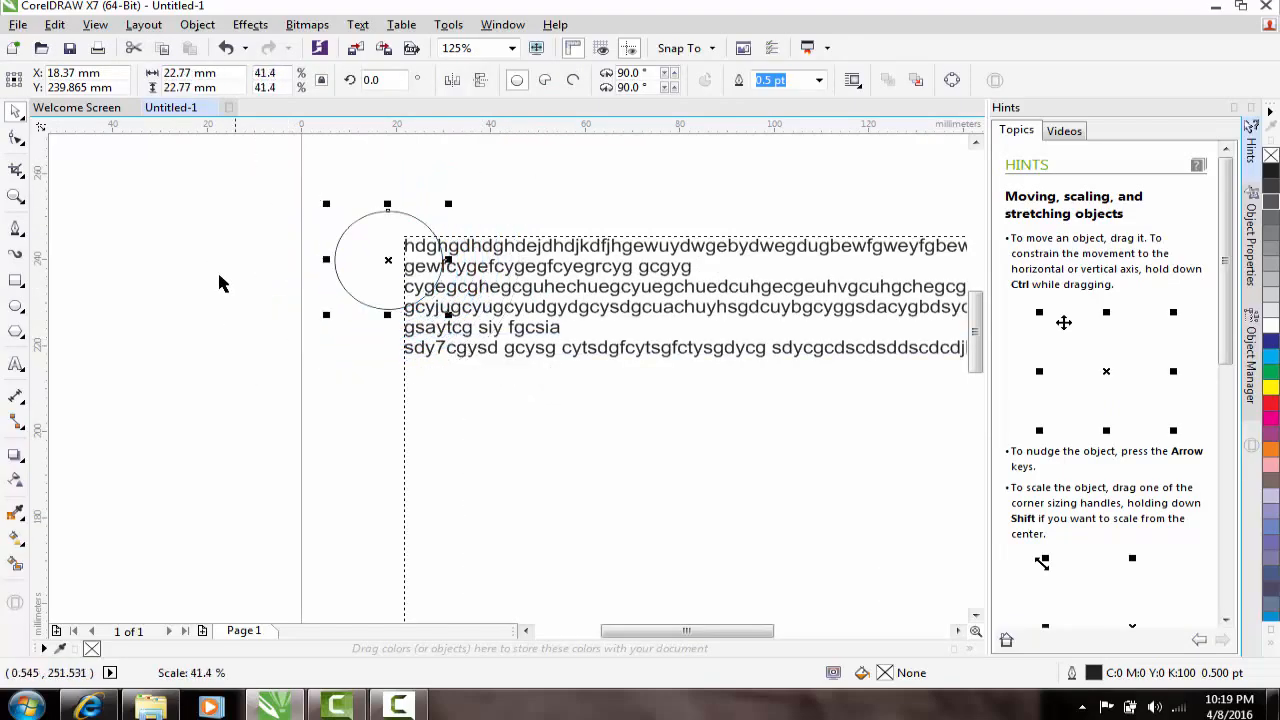
drag(396, 272, 426, 271)
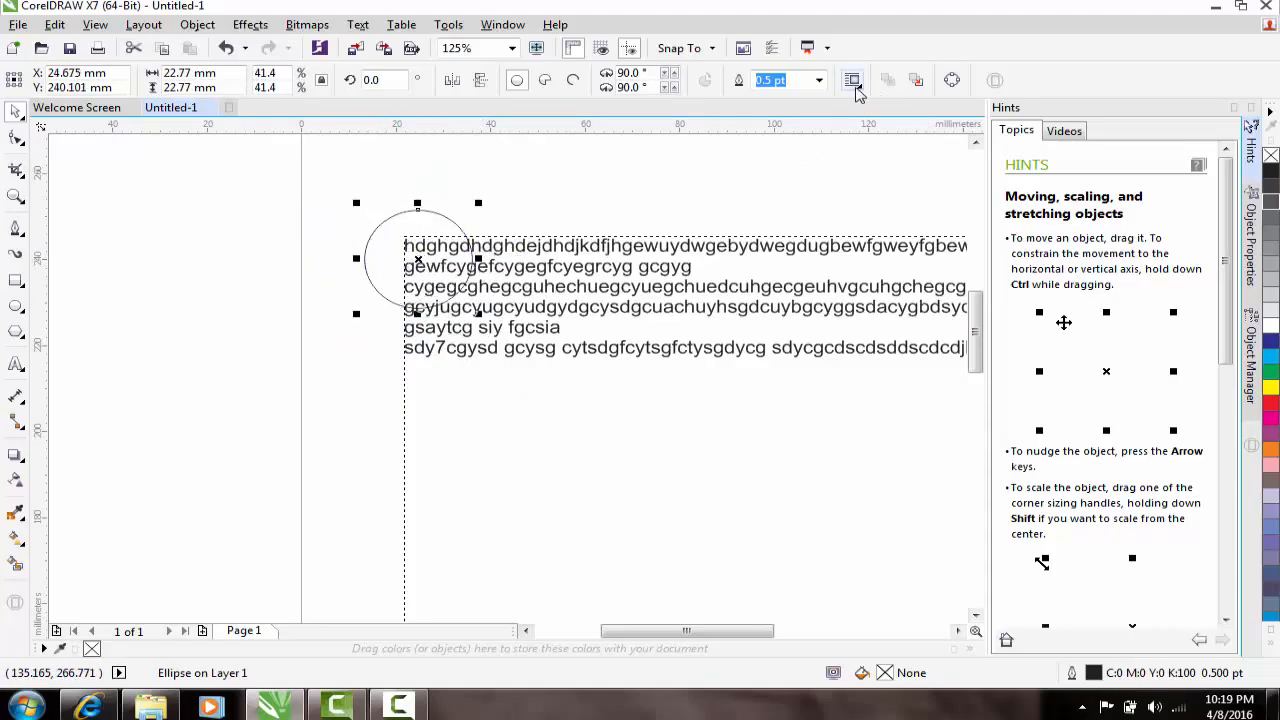
Step: Wrap the paragraph text around the circle with the contour Straddle Text style, and finish with nothing selected
click(856, 89)
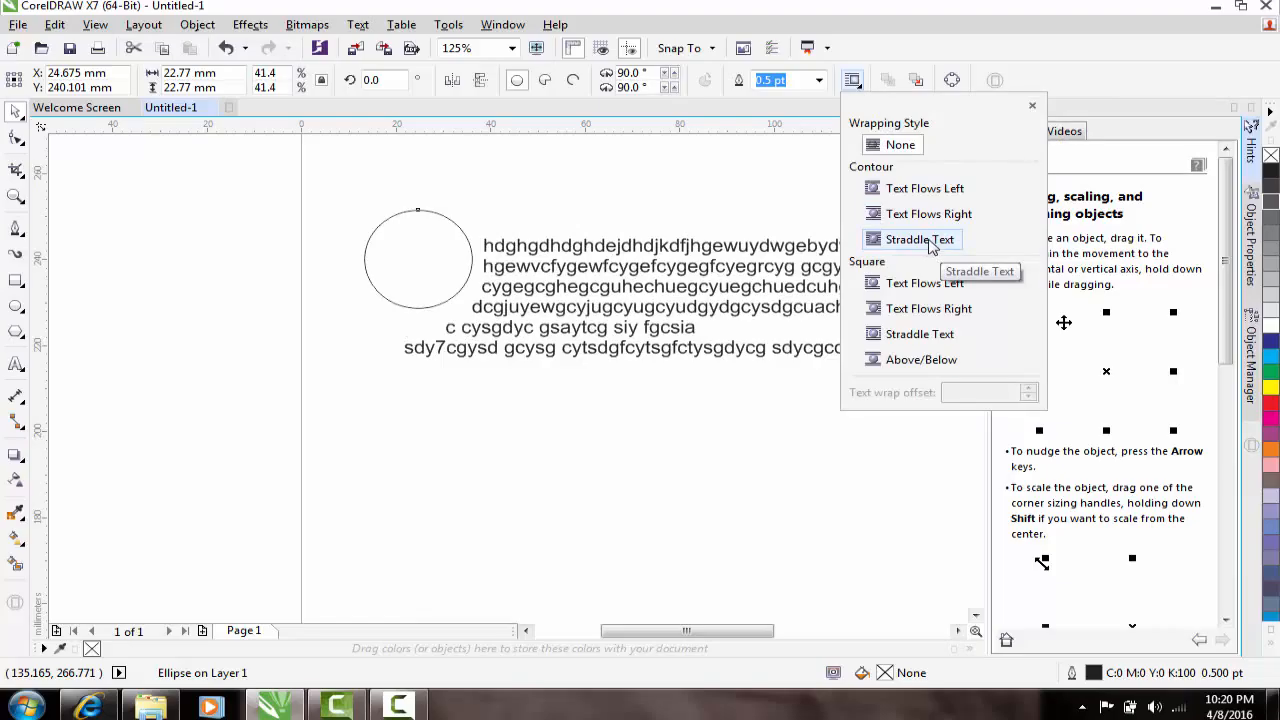
click(932, 247)
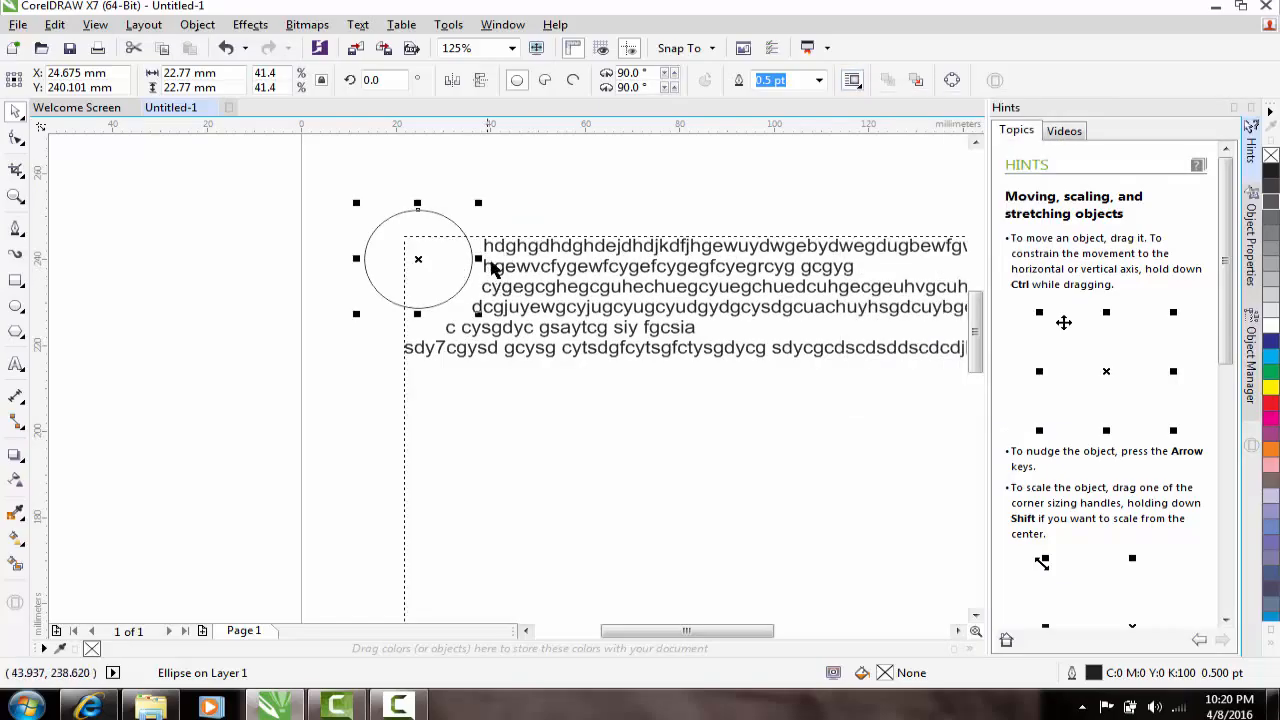
click(496, 211)
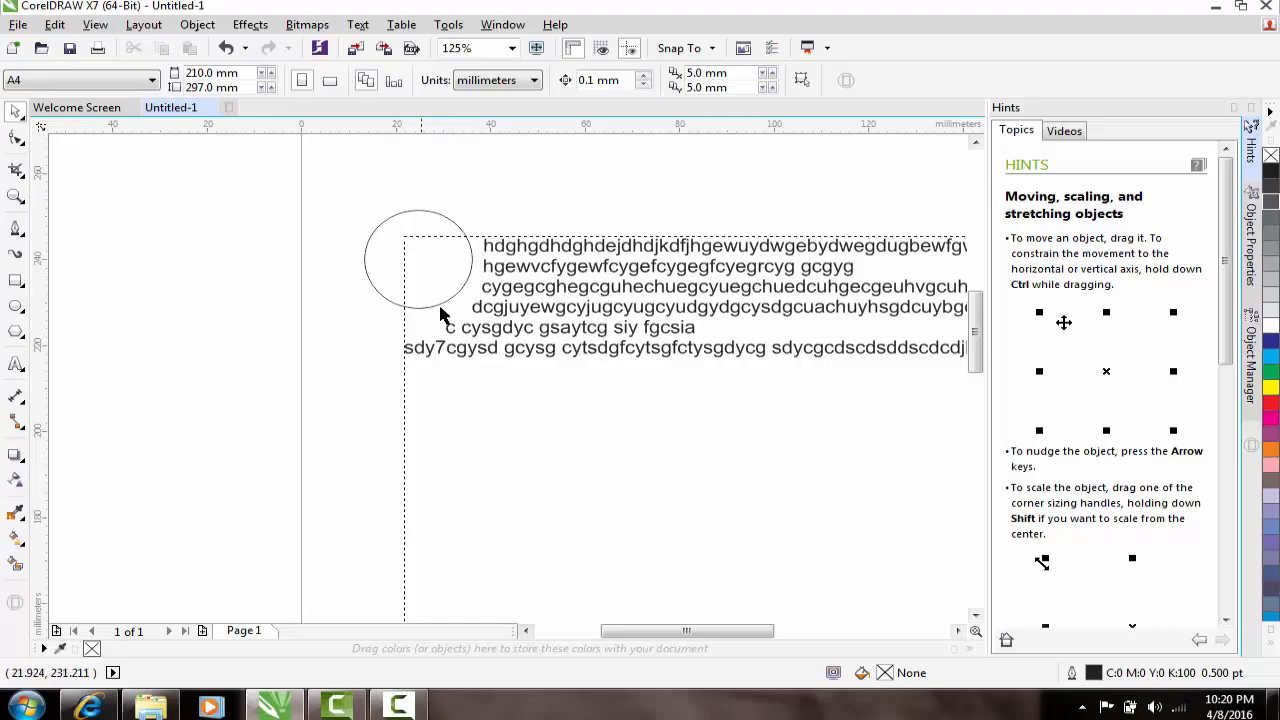
click(412, 214)
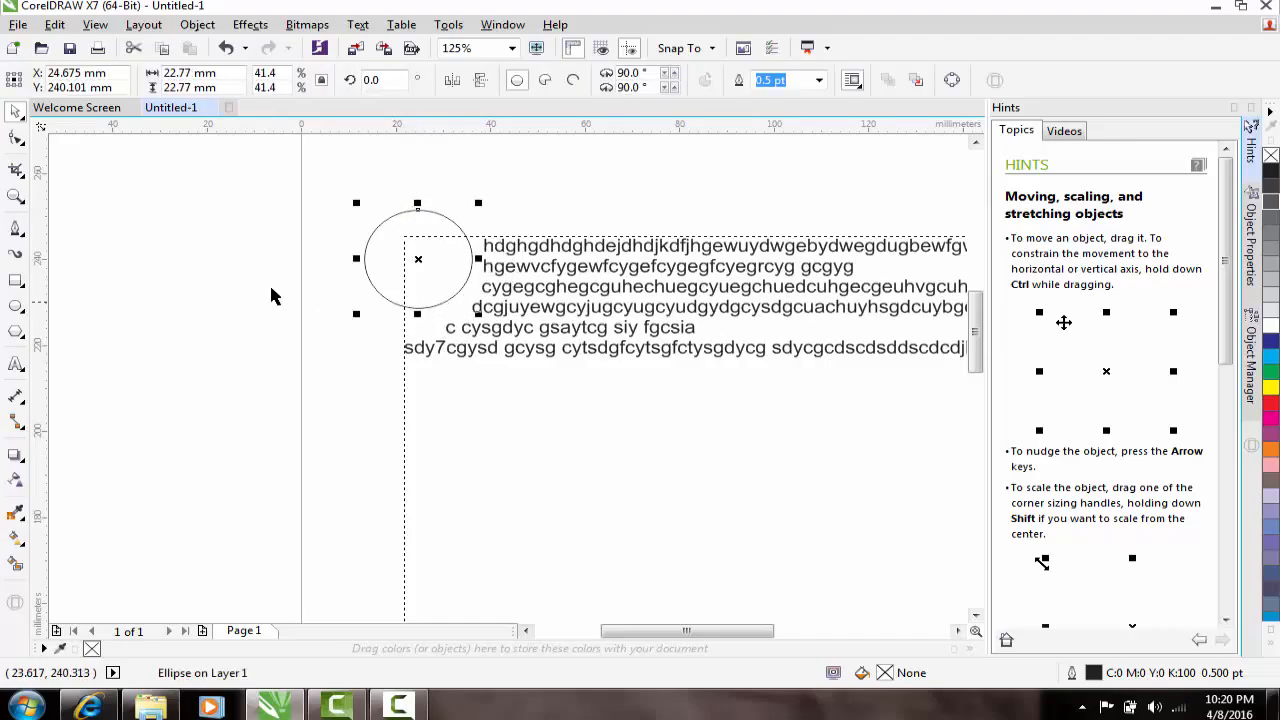
click(376, 450)
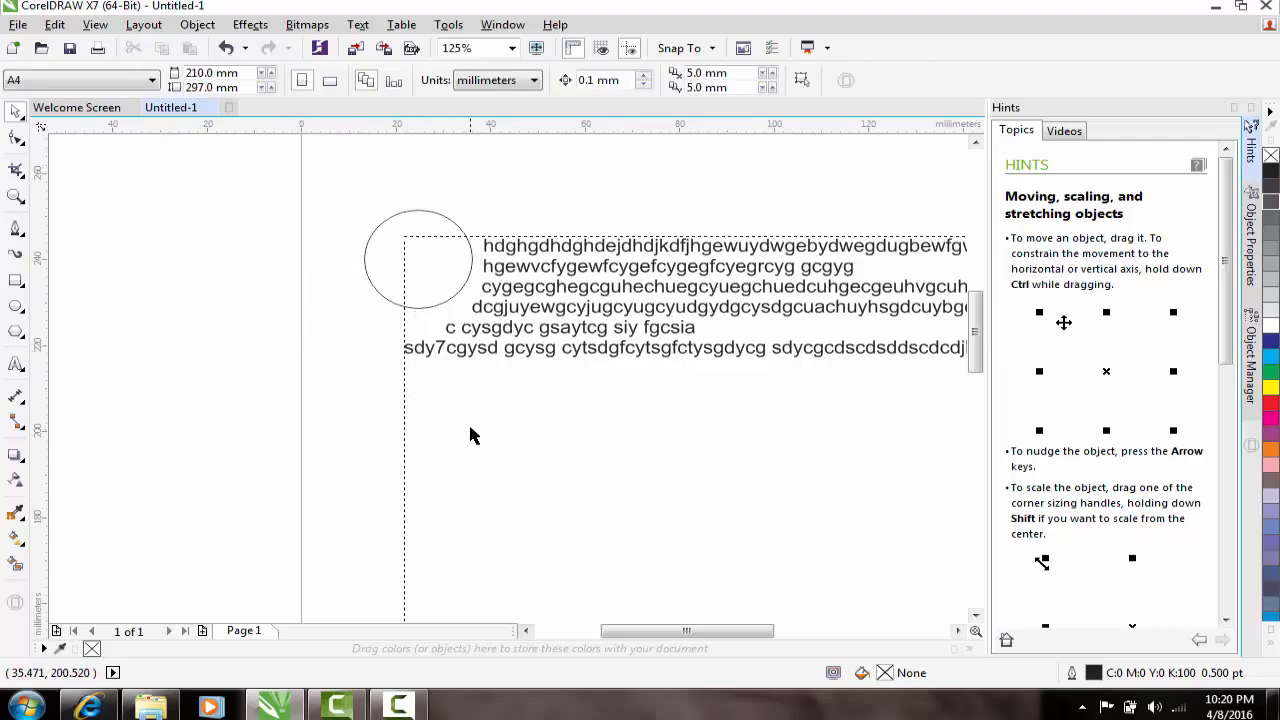
Step: Bring the Lighthouse image from the Sample Pictures folder in Windows Explorer into the CorelDRAW drawing
key(super+e)
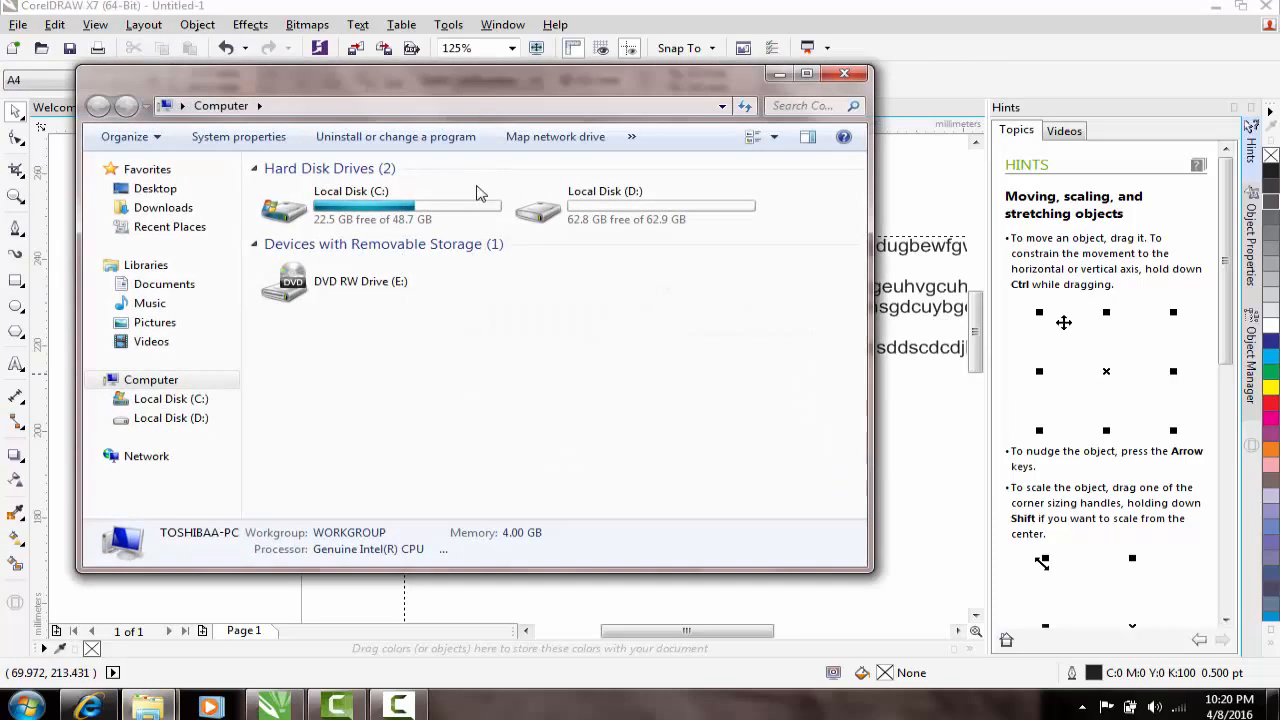
double_click(503, 76)
double_click(557, 126)
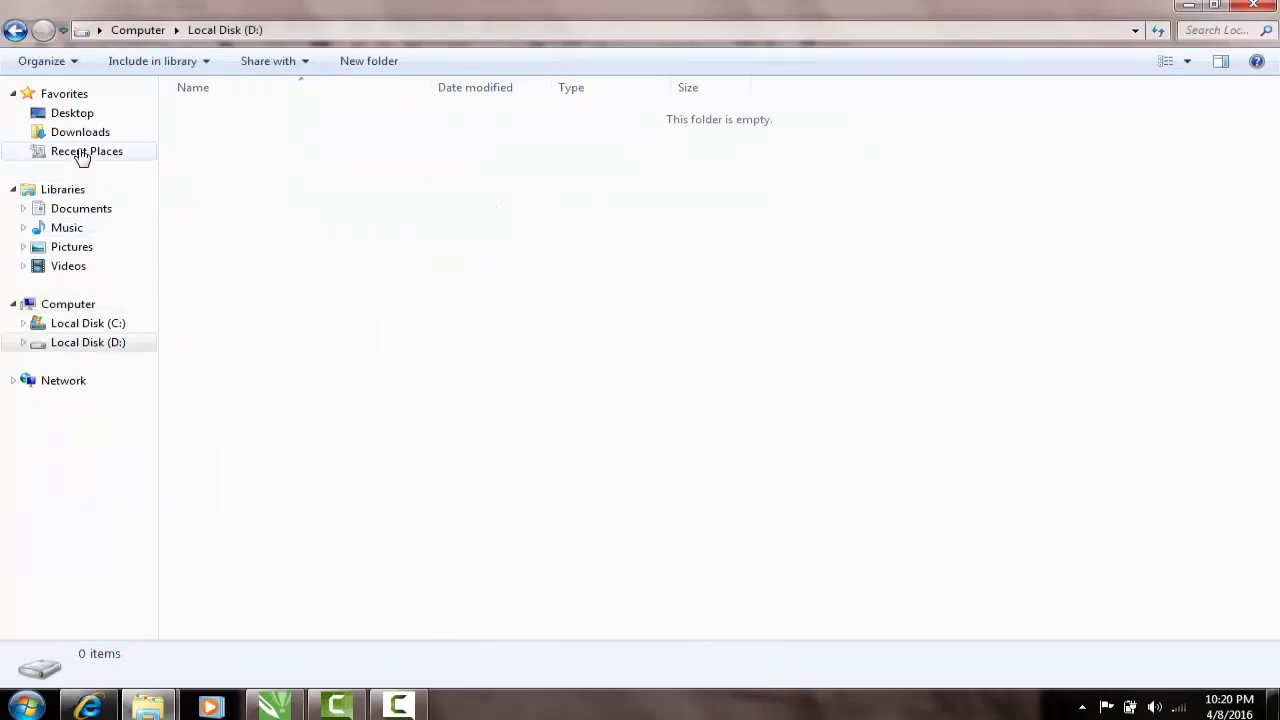
click(89, 212)
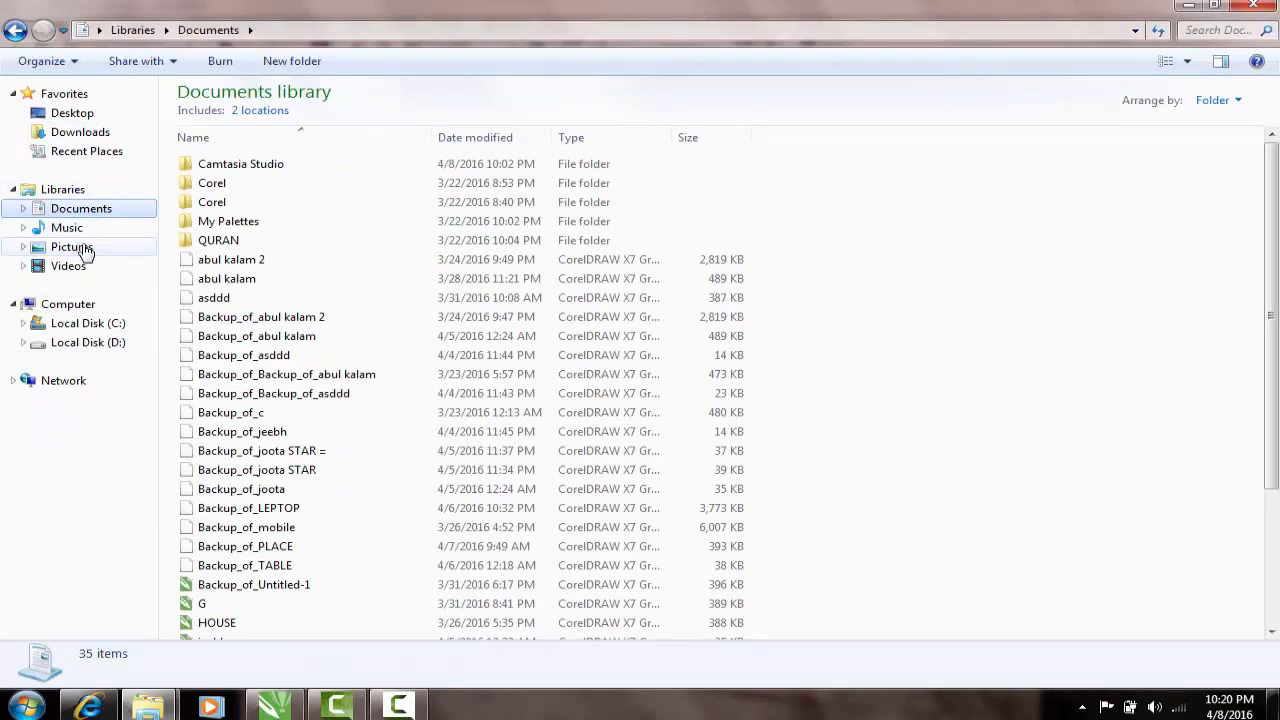
click(80, 248)
double_click(237, 323)
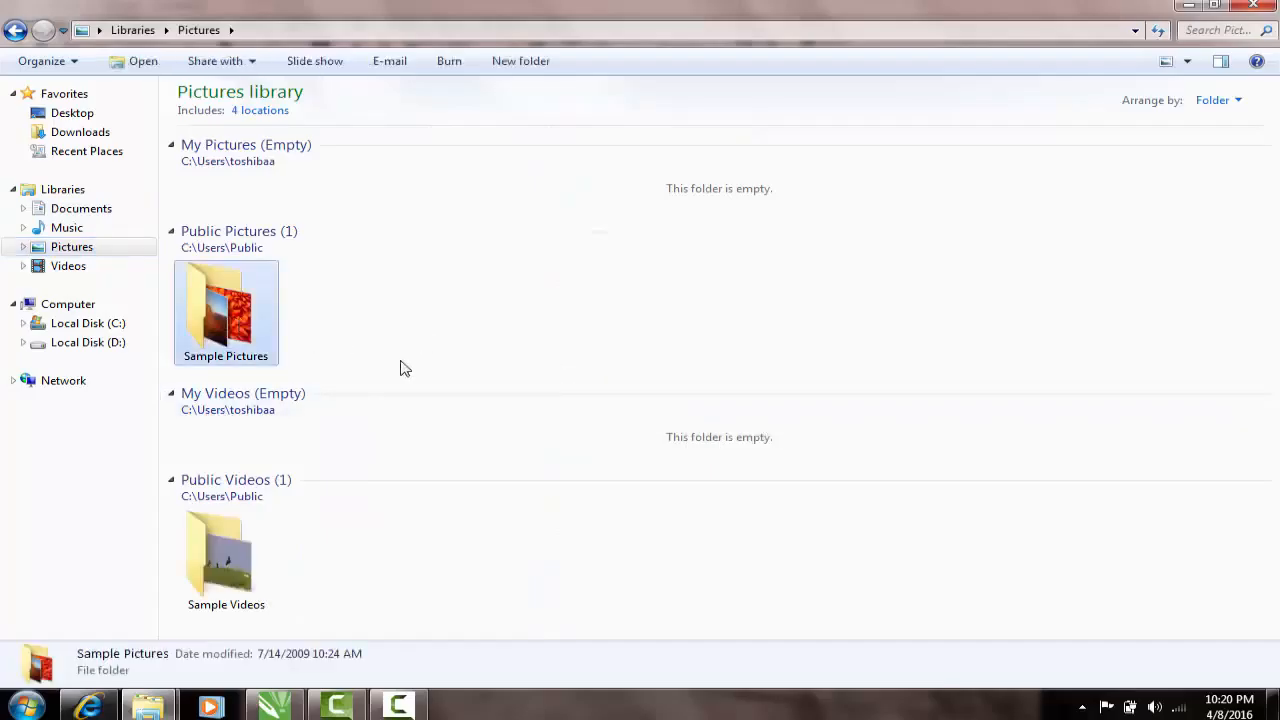
click(665, 165)
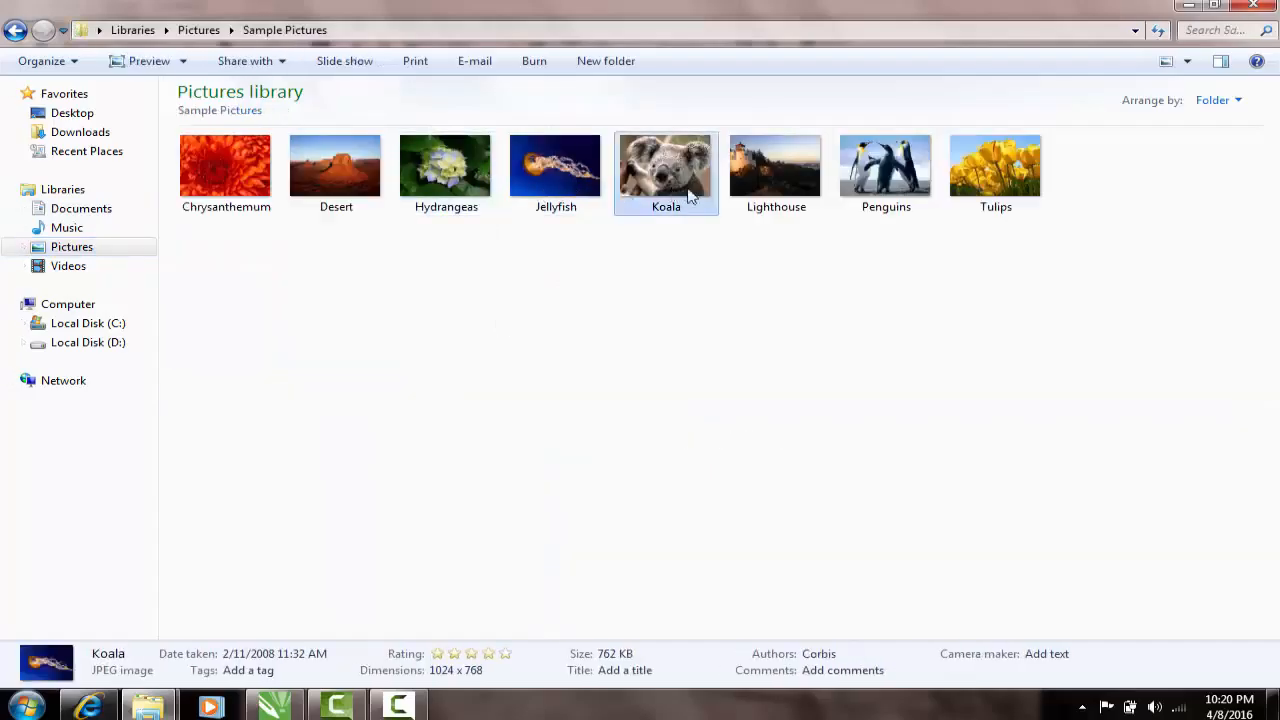
drag(765, 175, 529, 321)
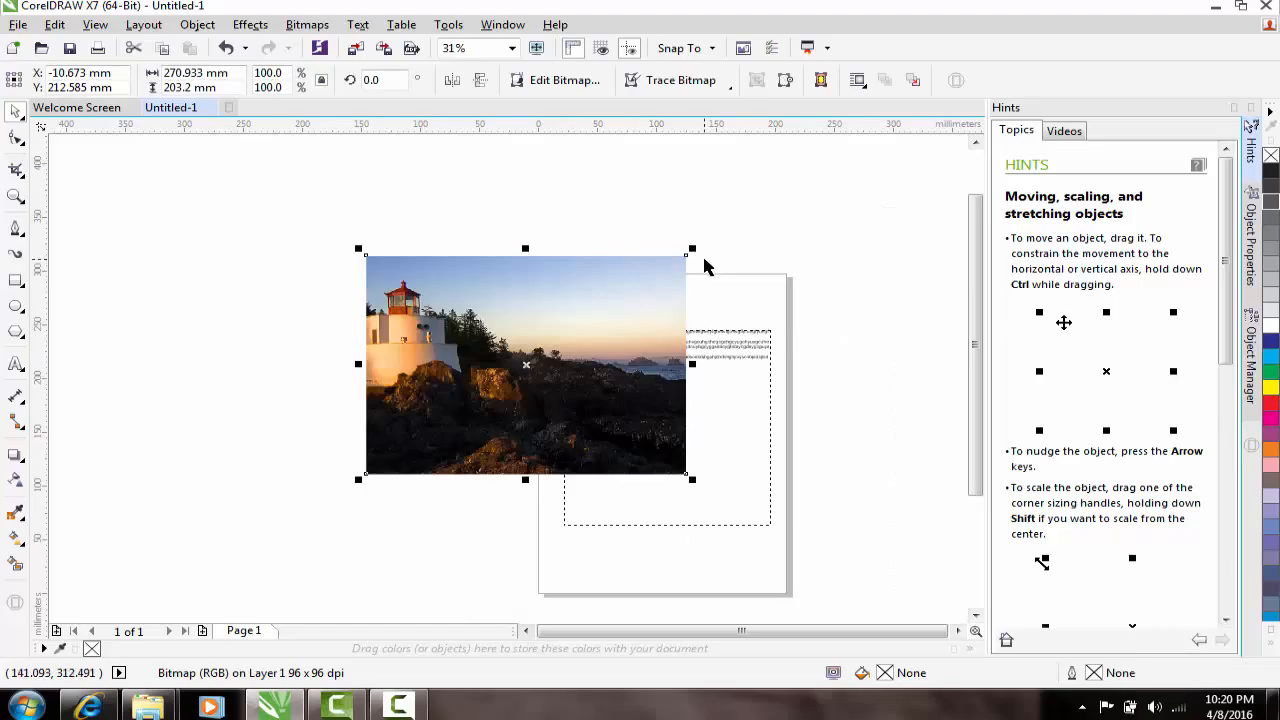
Step: Shrink the lighthouse picture proportionally to about 40 by 30 mm and place it just beside the circle
drag(691, 249, 565, 345)
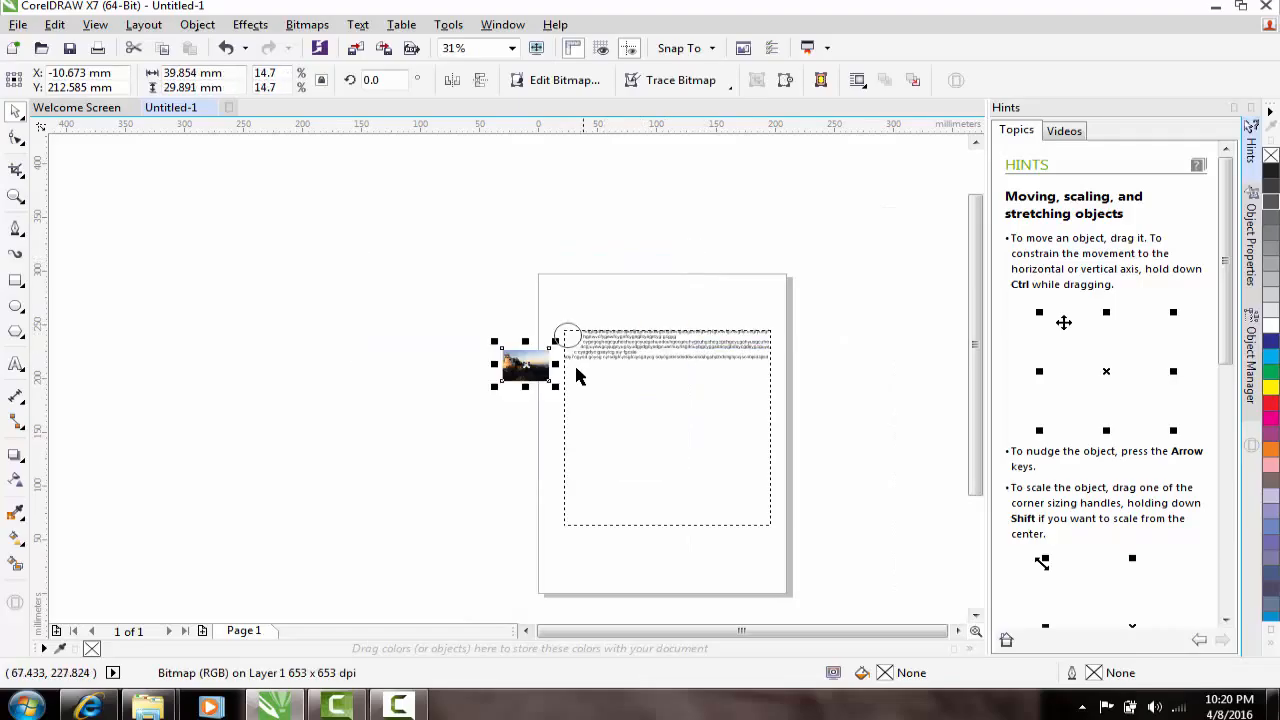
scroll(574, 362, up, 5)
scroll(535, 165, down, 2)
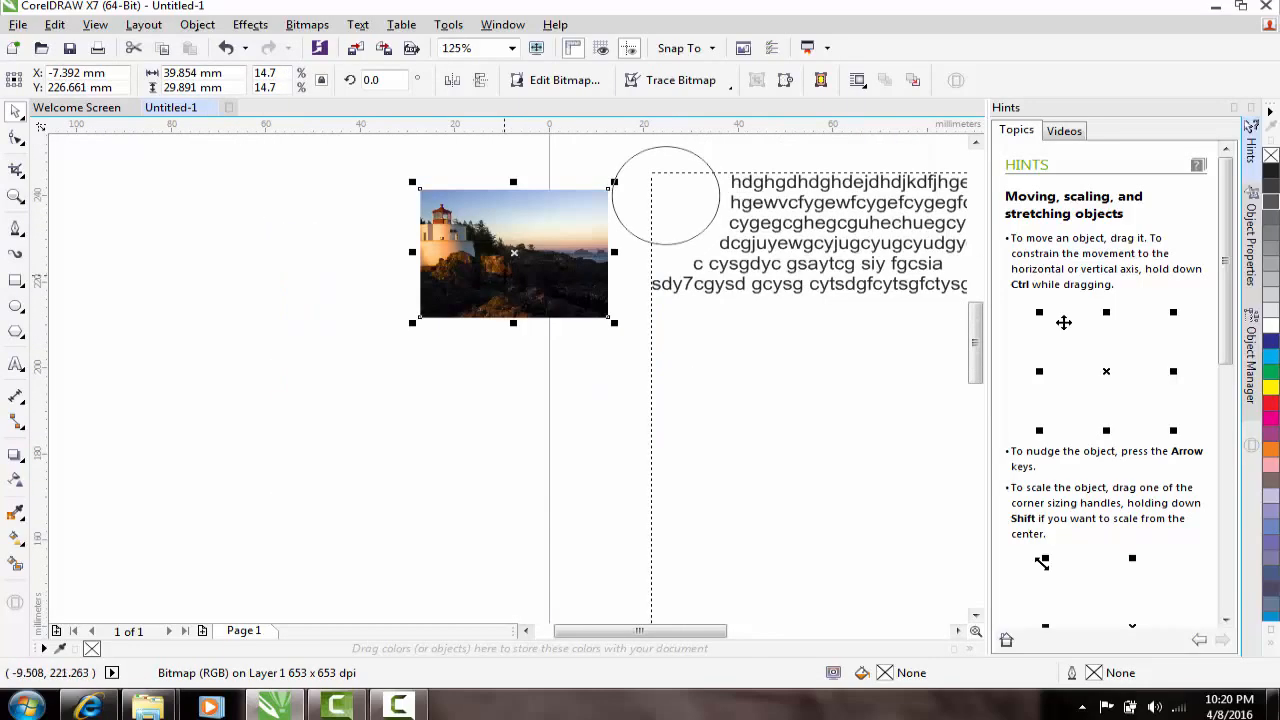
Step: PowerClip the lighthouse picture inside the circle
right_click(505, 175)
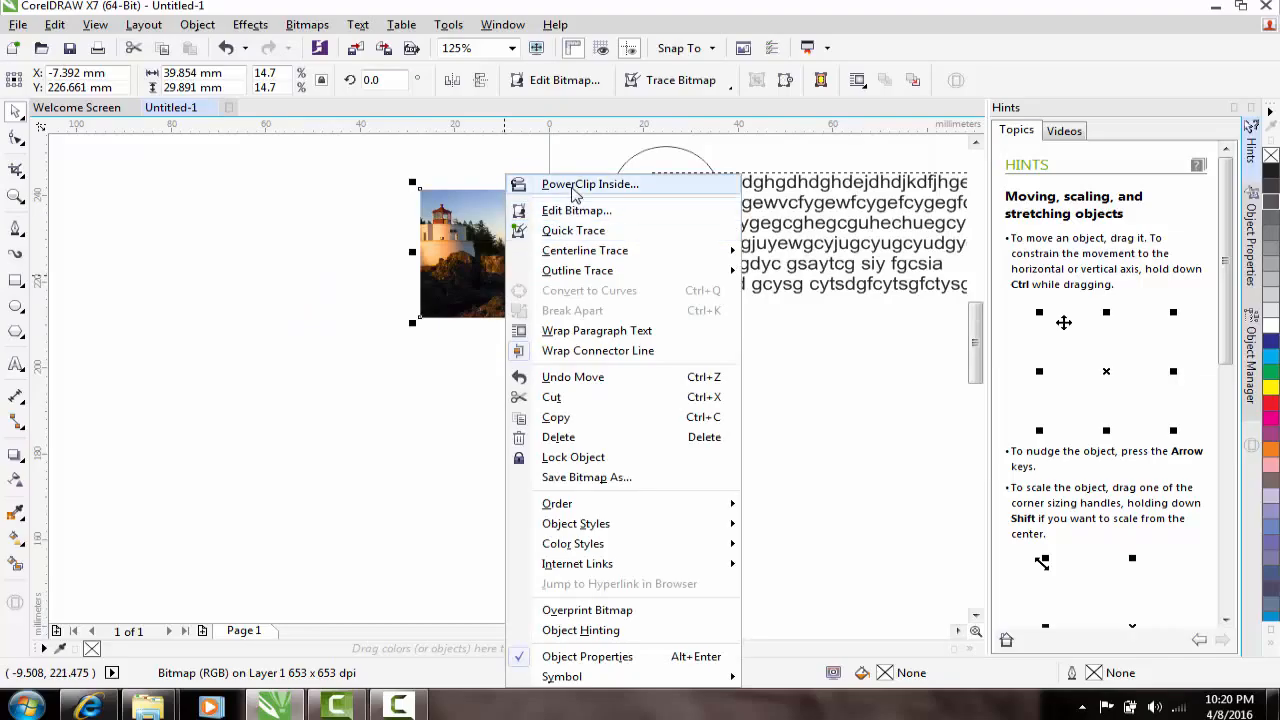
click(580, 185)
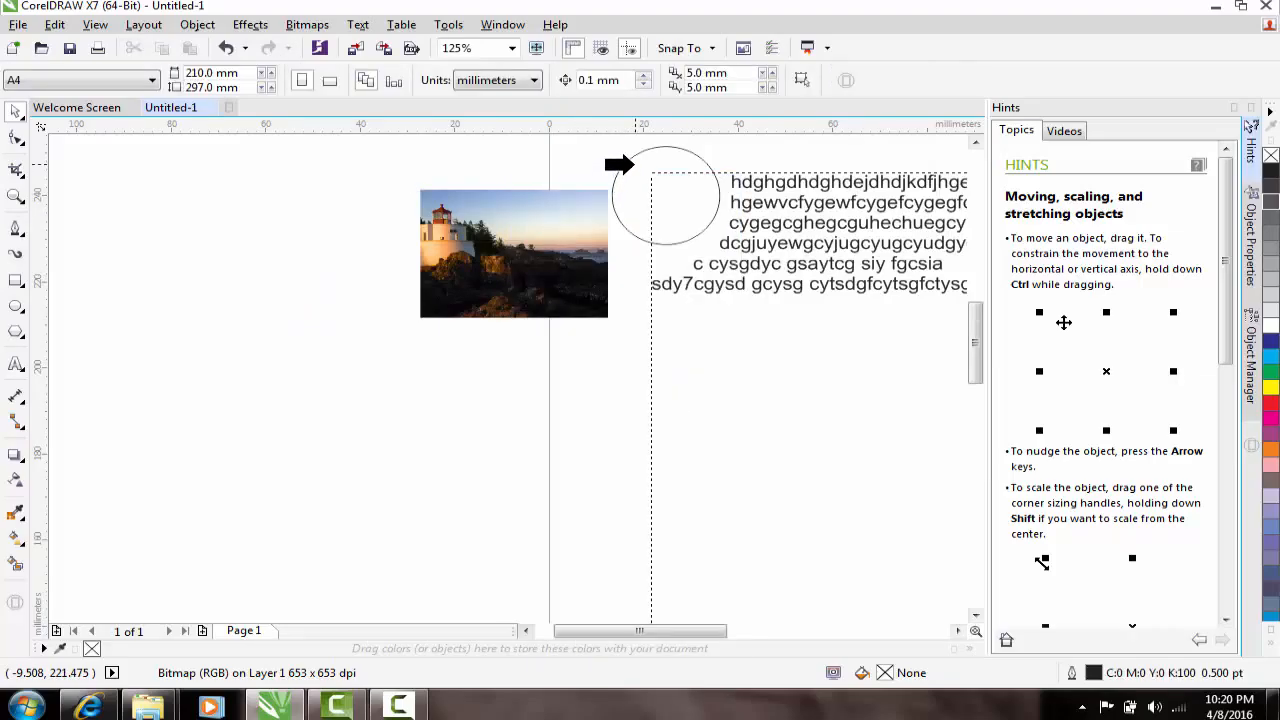
click(617, 187)
click(620, 382)
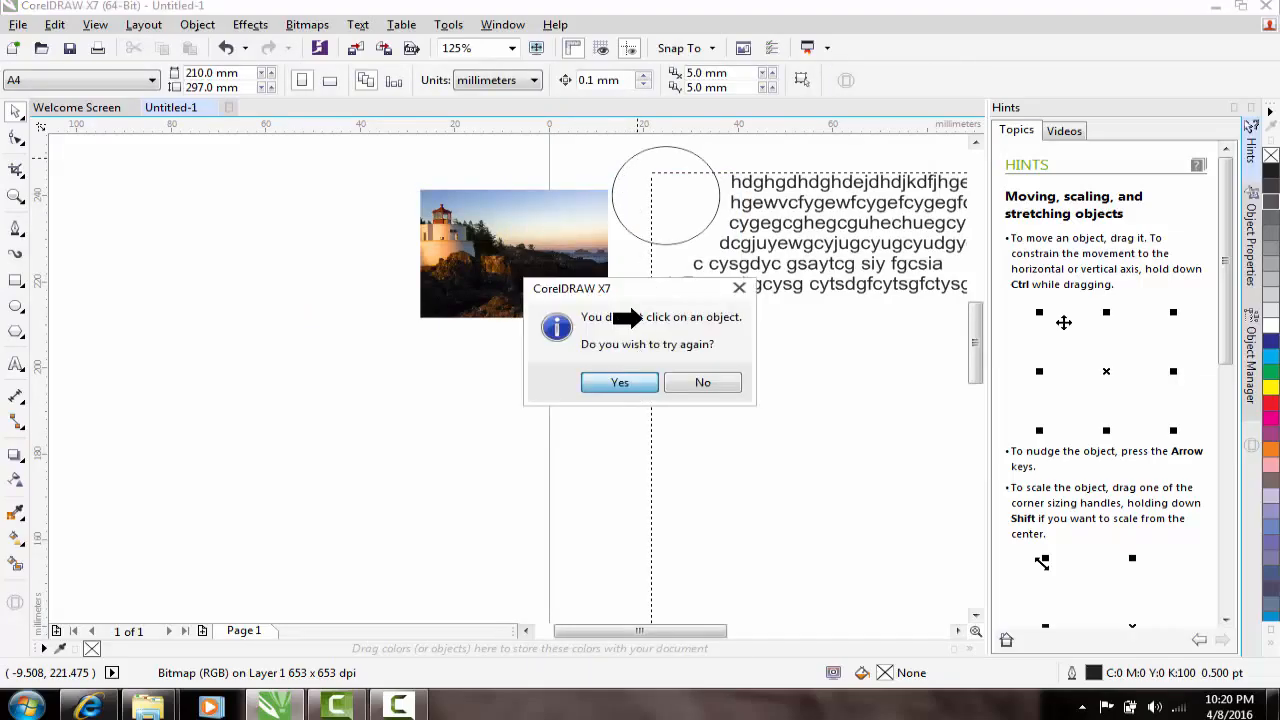
click(630, 158)
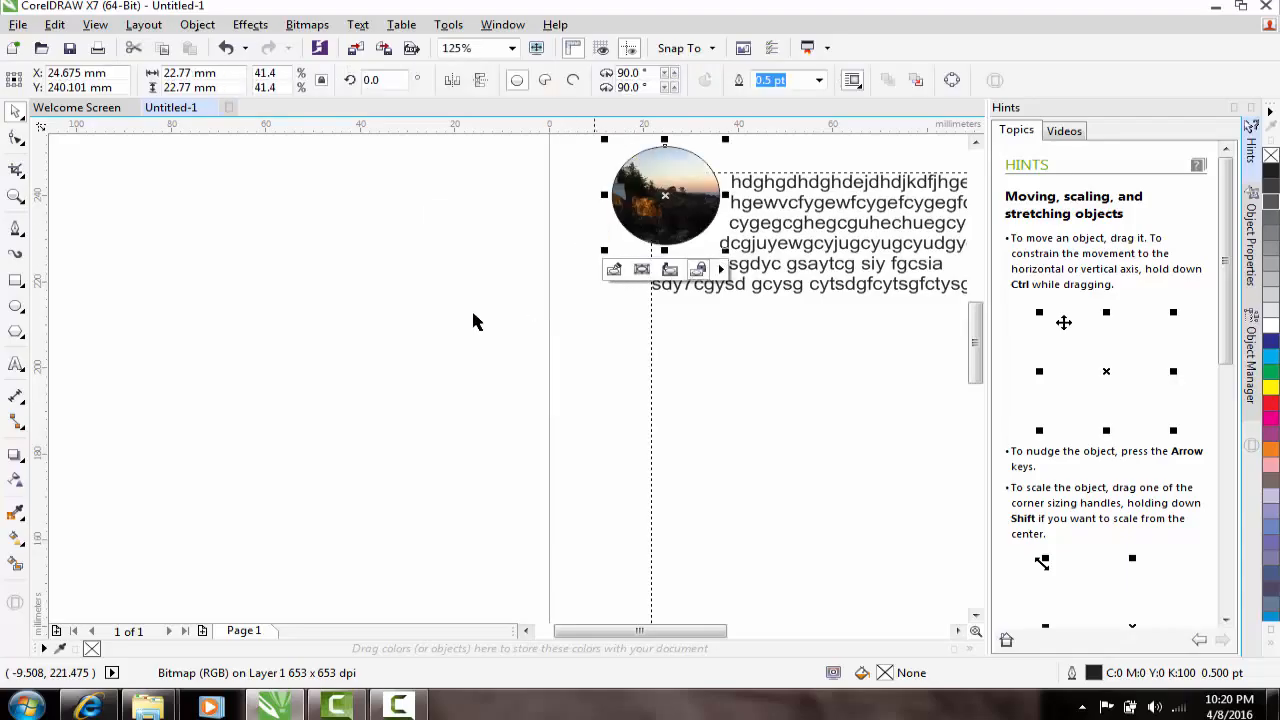
Step: Move the picture-filled circle into the middle of the text lines, and finish with it deselected
scroll(366, 309, down, 1)
scroll(584, 256, up, 2)
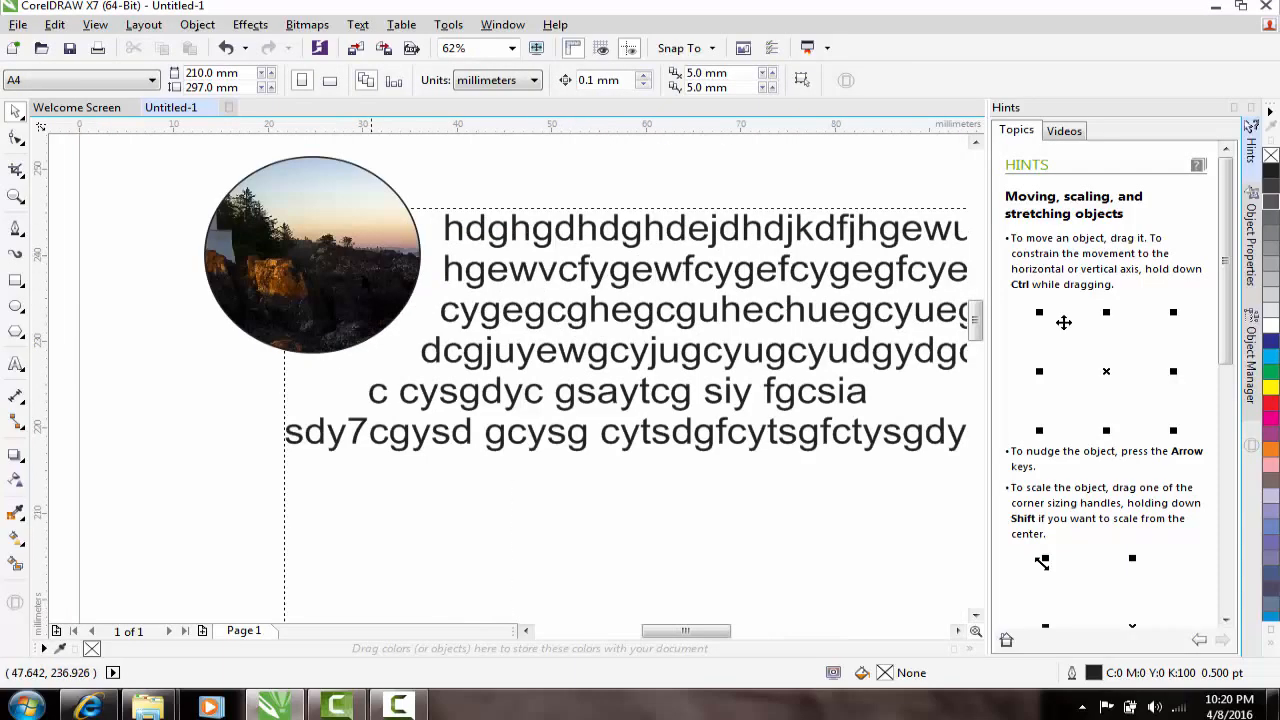
click(415, 341)
scroll(478, 343, down, 2)
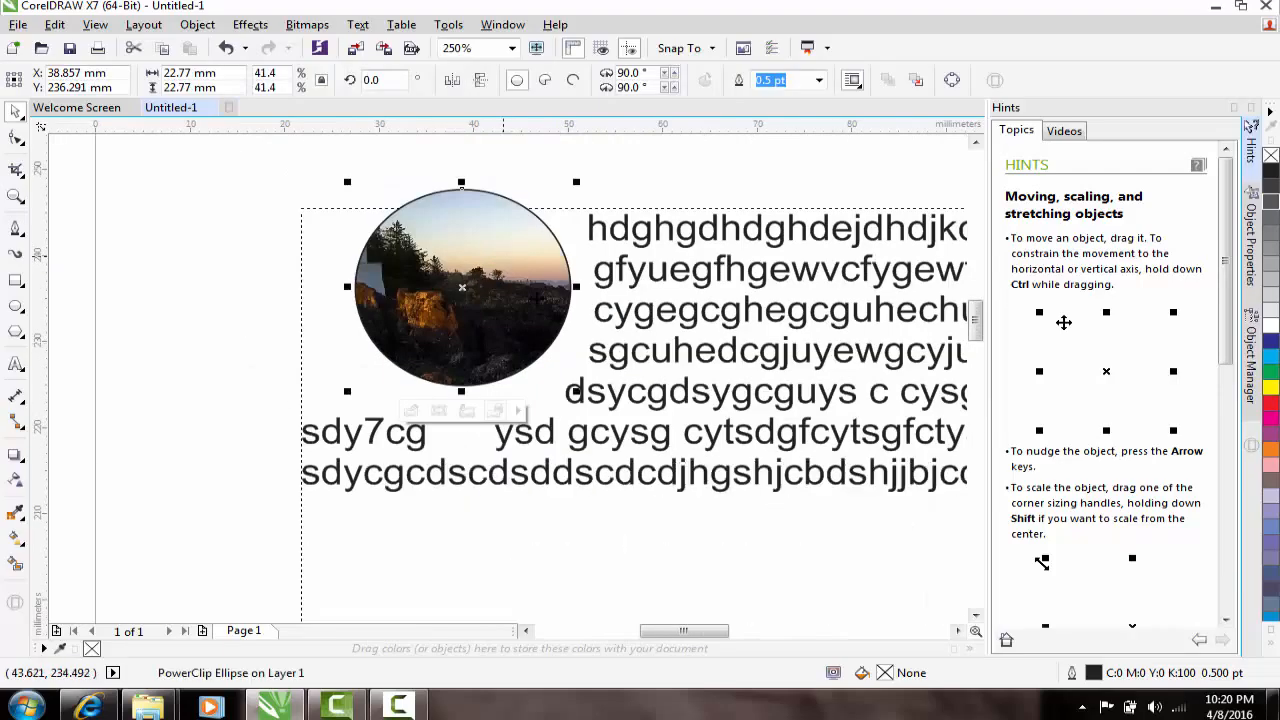
drag(500, 292, 751, 320)
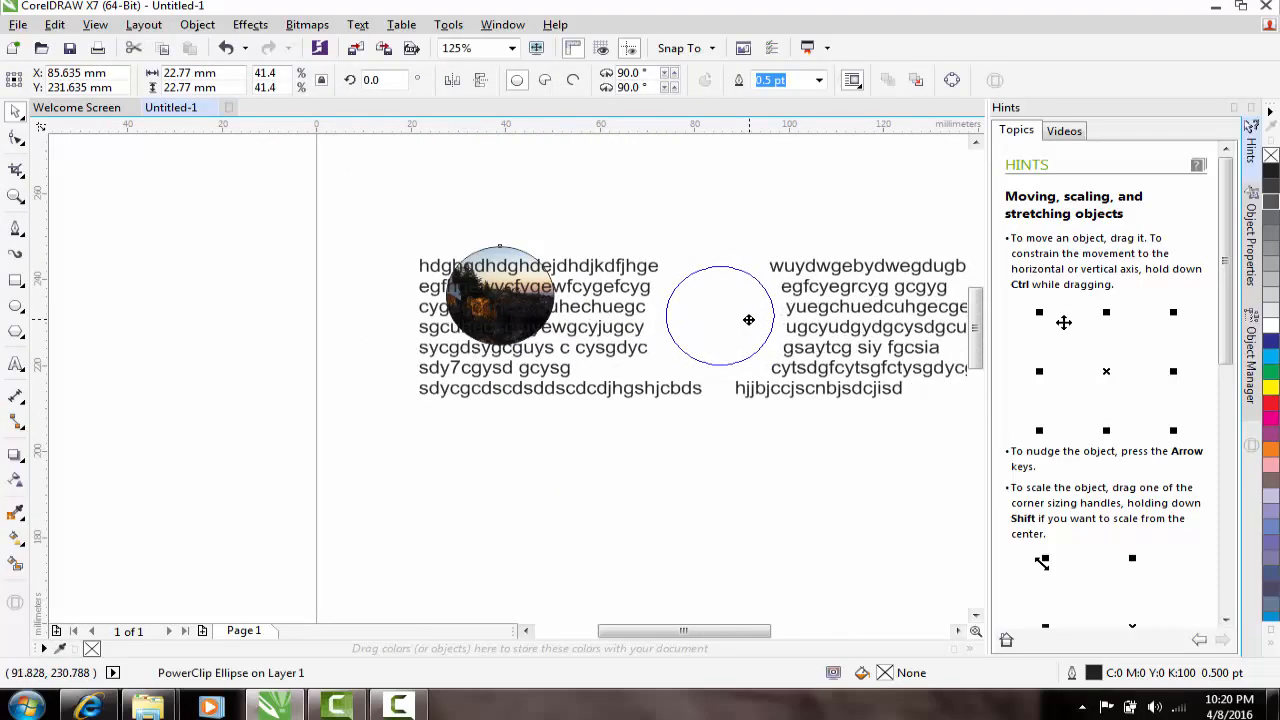
scroll(705, 283, down, 2)
click(706, 280)
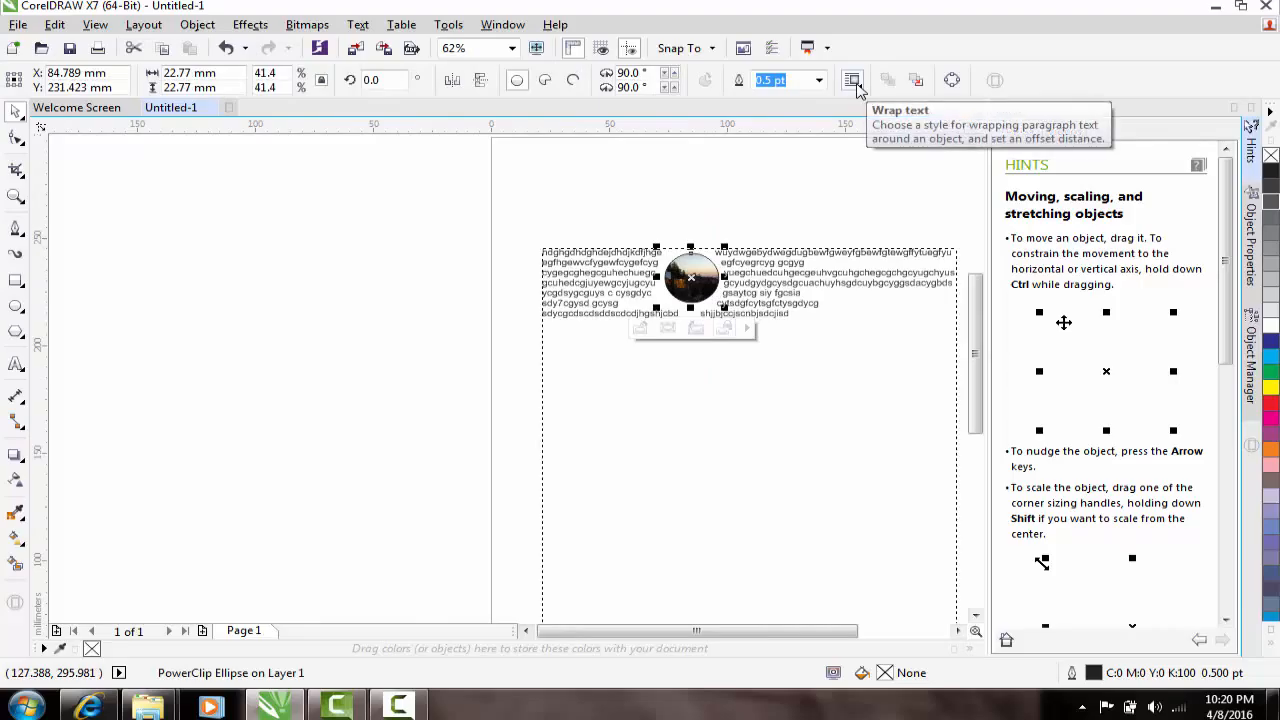
click(767, 192)
scroll(655, 279, down, 1)
scroll(738, 281, up, 1)
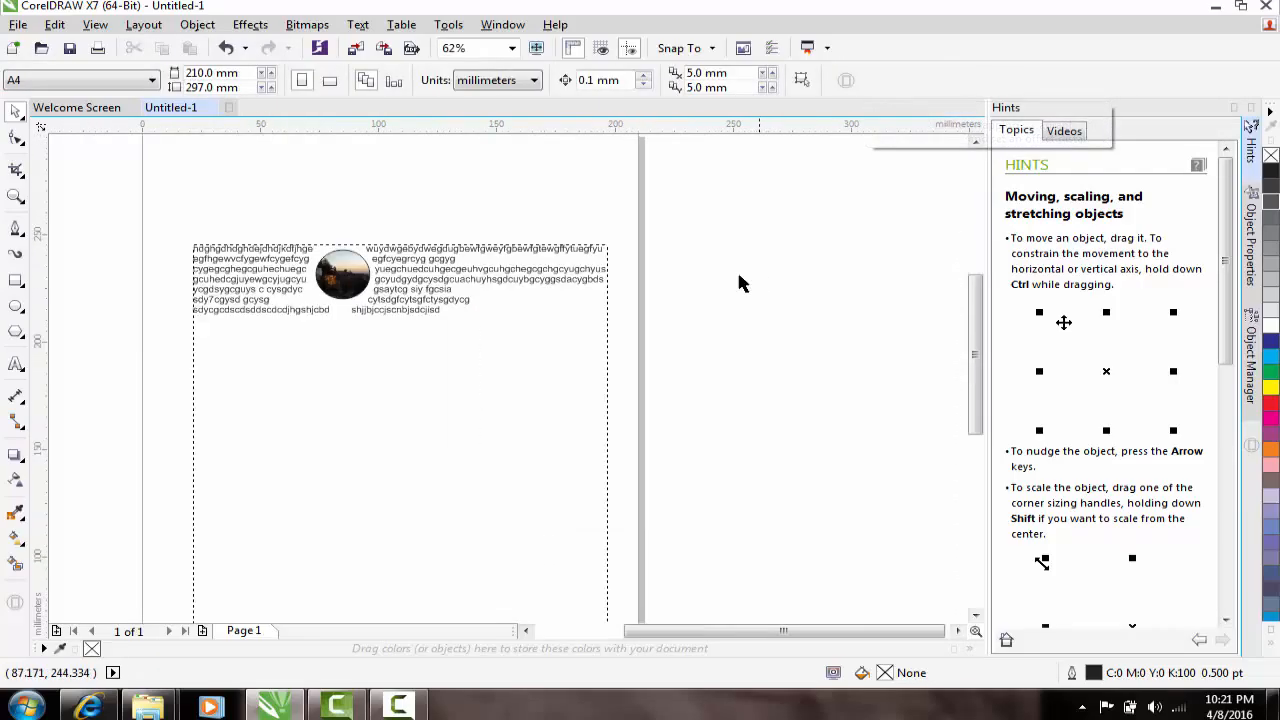
Step: Set the paragraph text's alignment to Force Justify
click(495, 293)
click(818, 82)
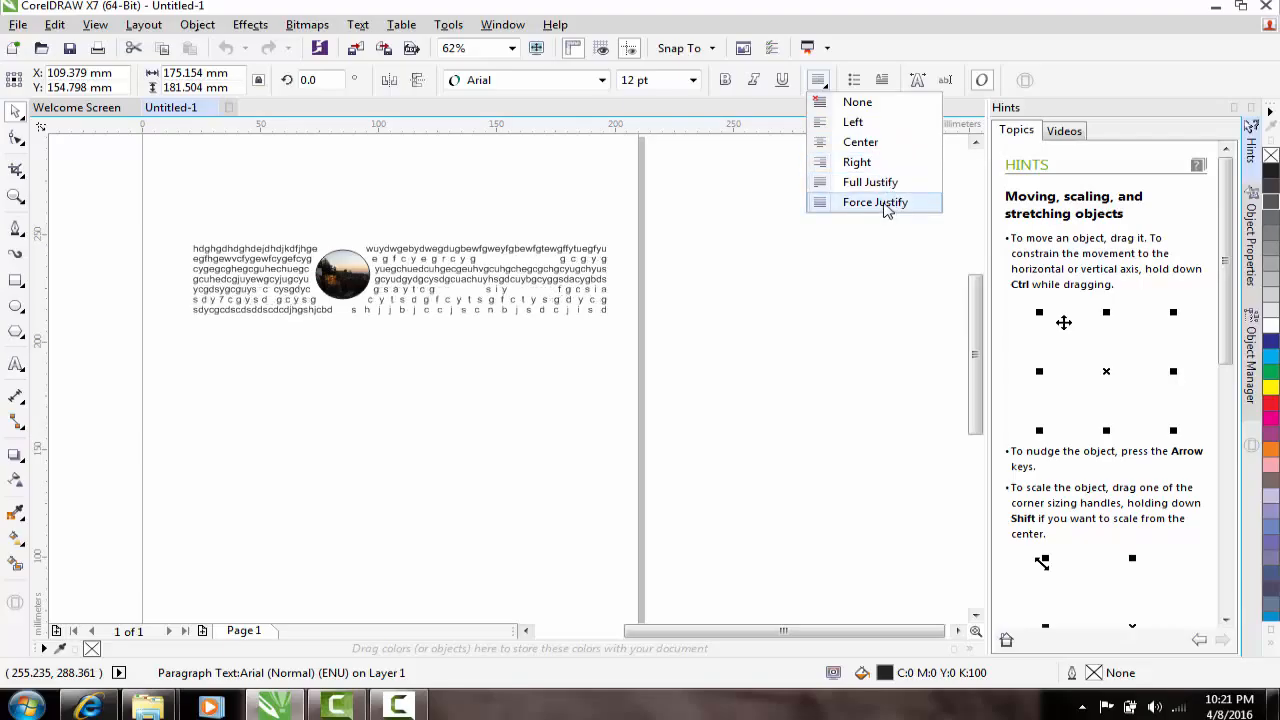
click(885, 206)
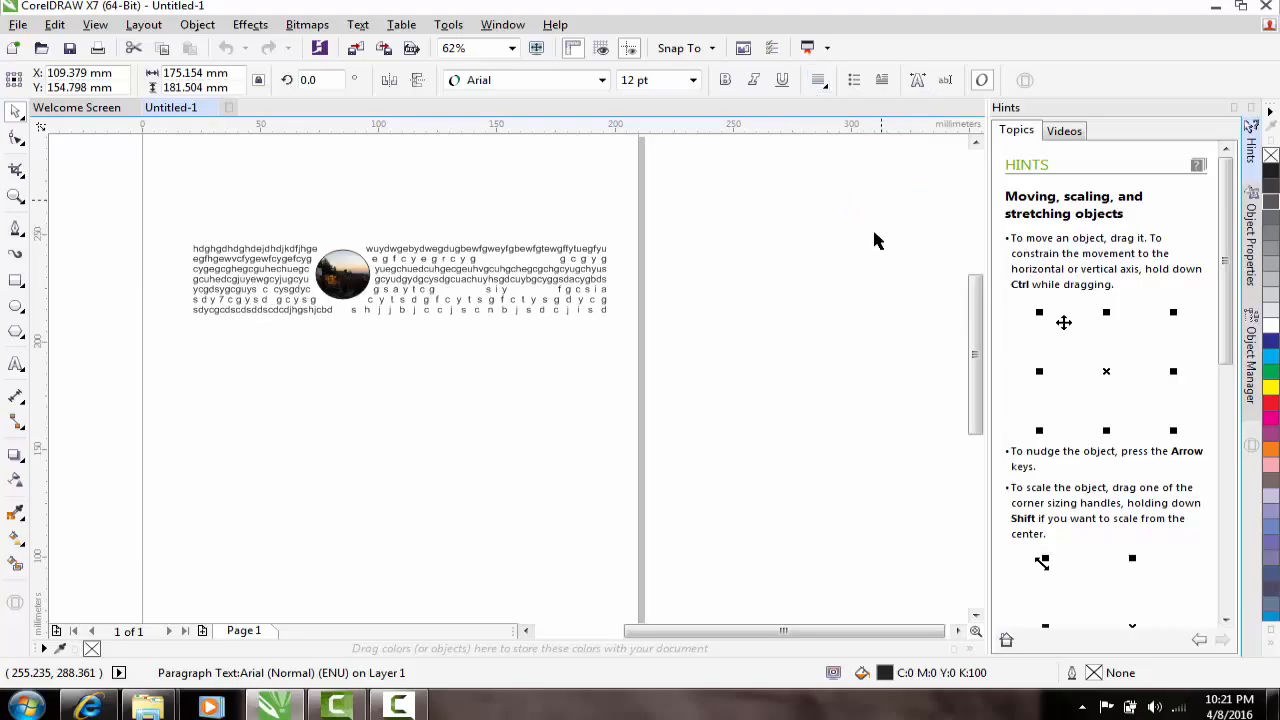
click(810, 290)
Step: Align the paragraph text to Left and deselect the frame
click(598, 283)
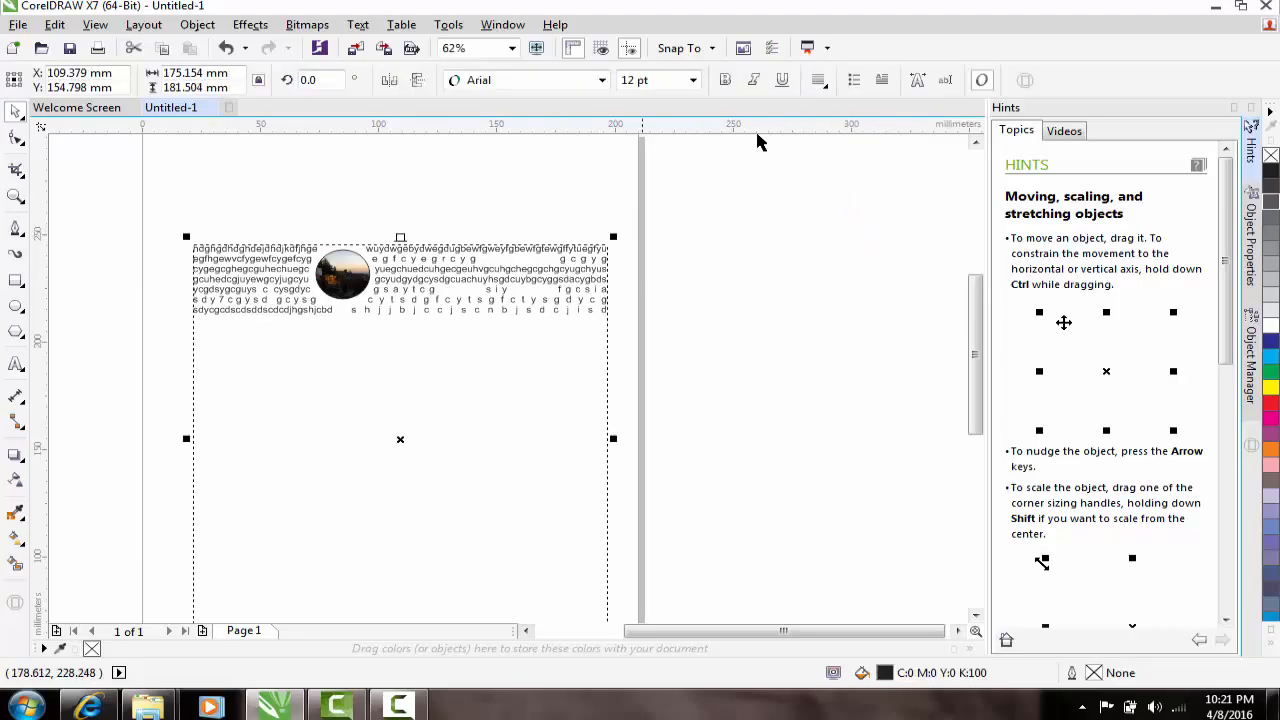
click(818, 82)
click(853, 122)
click(895, 247)
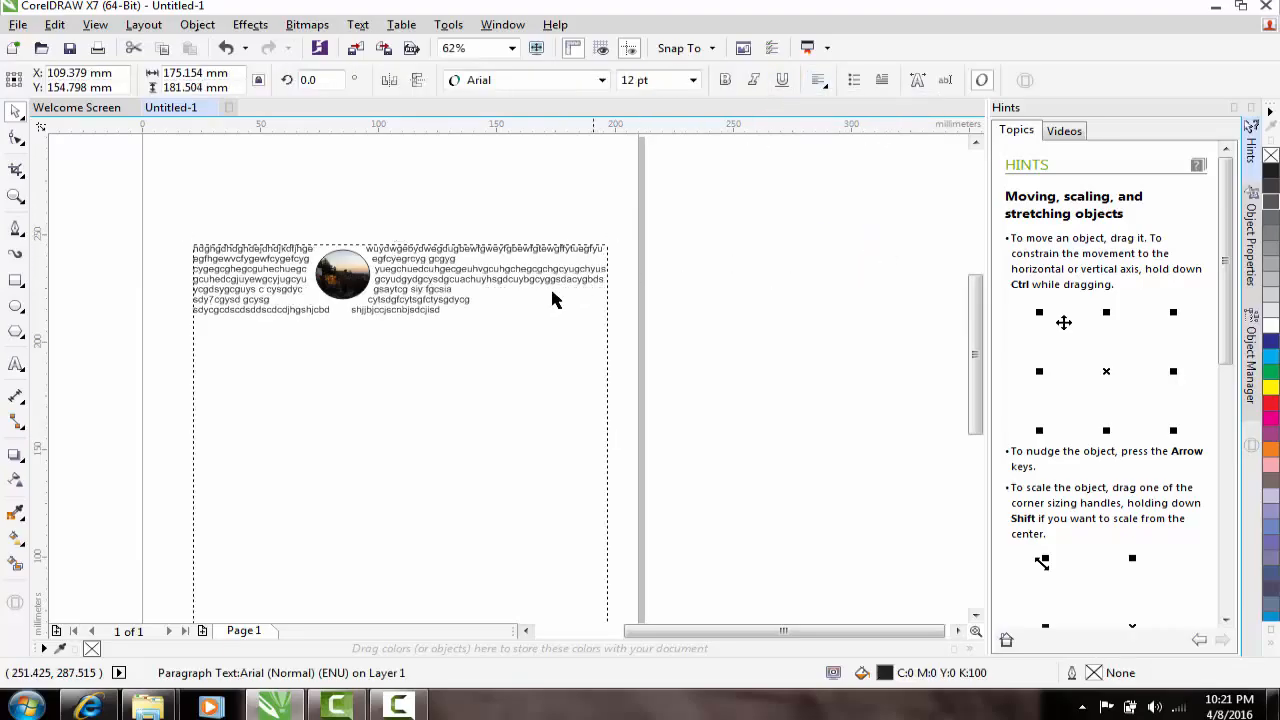
Step: Underline and italicize the paragraph text, try bold on it, and finish with the frame deselected
click(550, 287)
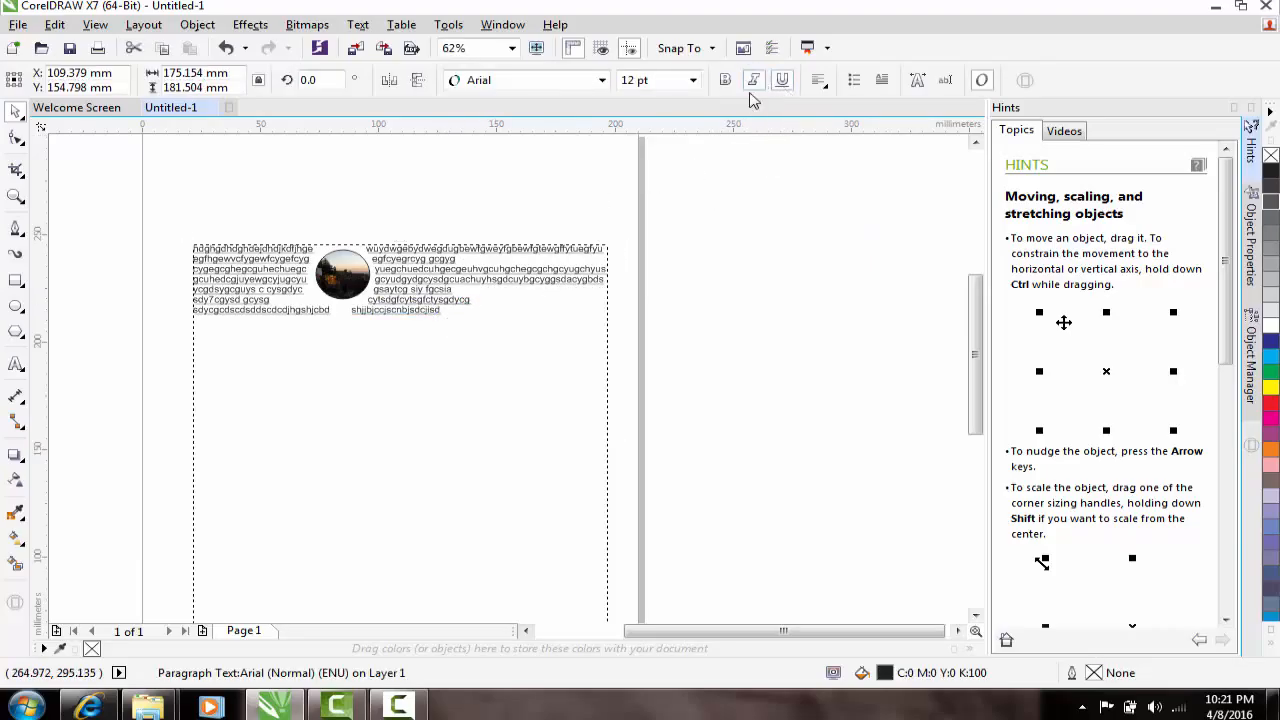
click(757, 84)
scroll(437, 272, up, 2)
scroll(717, 178, up, 2)
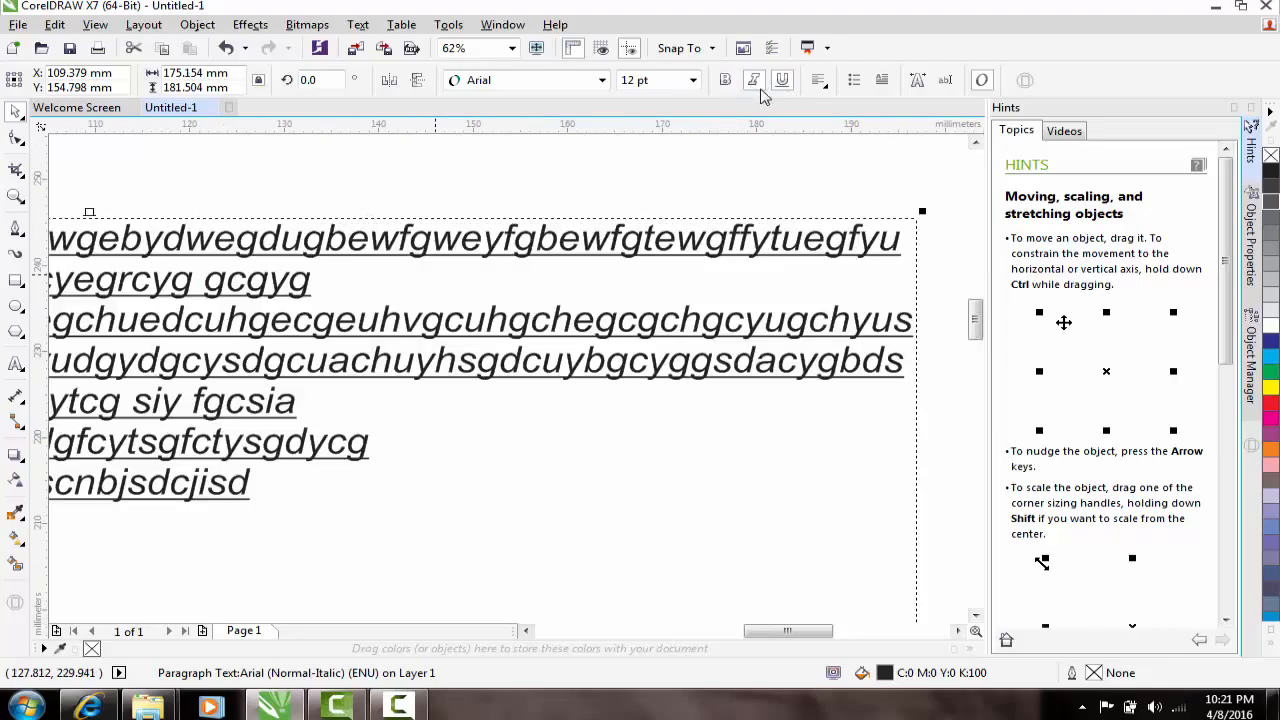
click(724, 82)
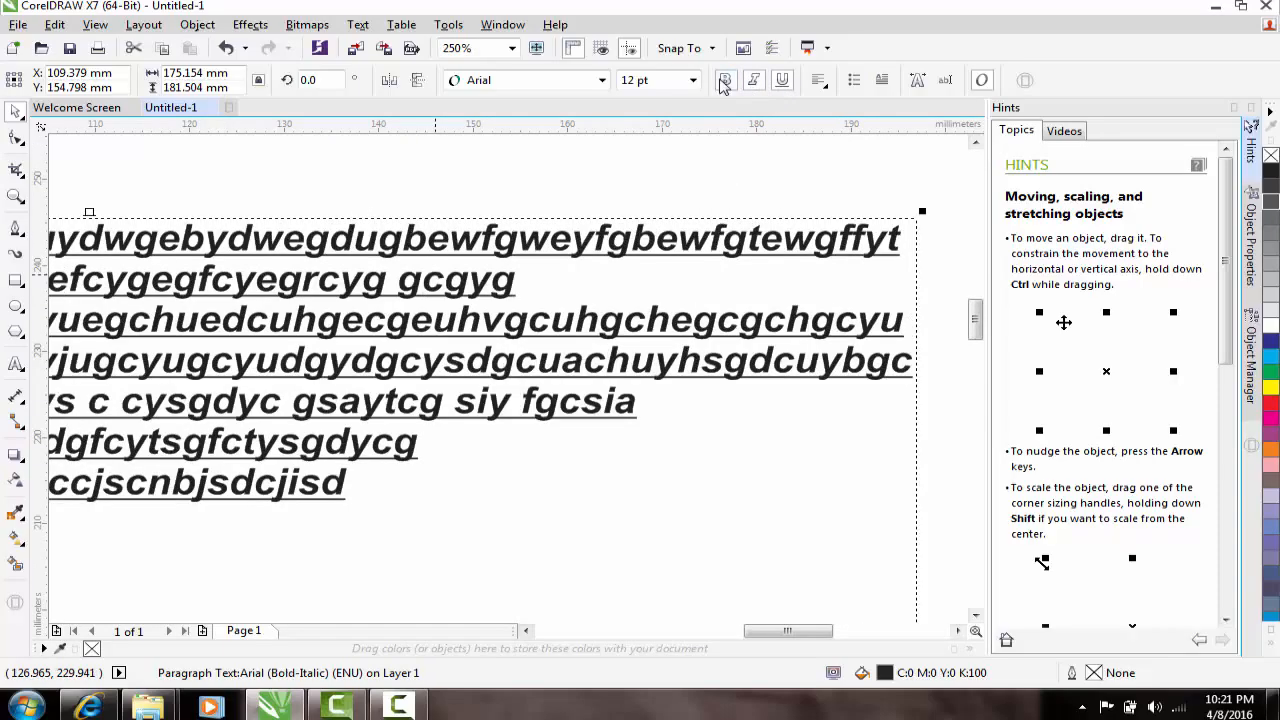
scroll(689, 180, down, 4)
click(255, 193)
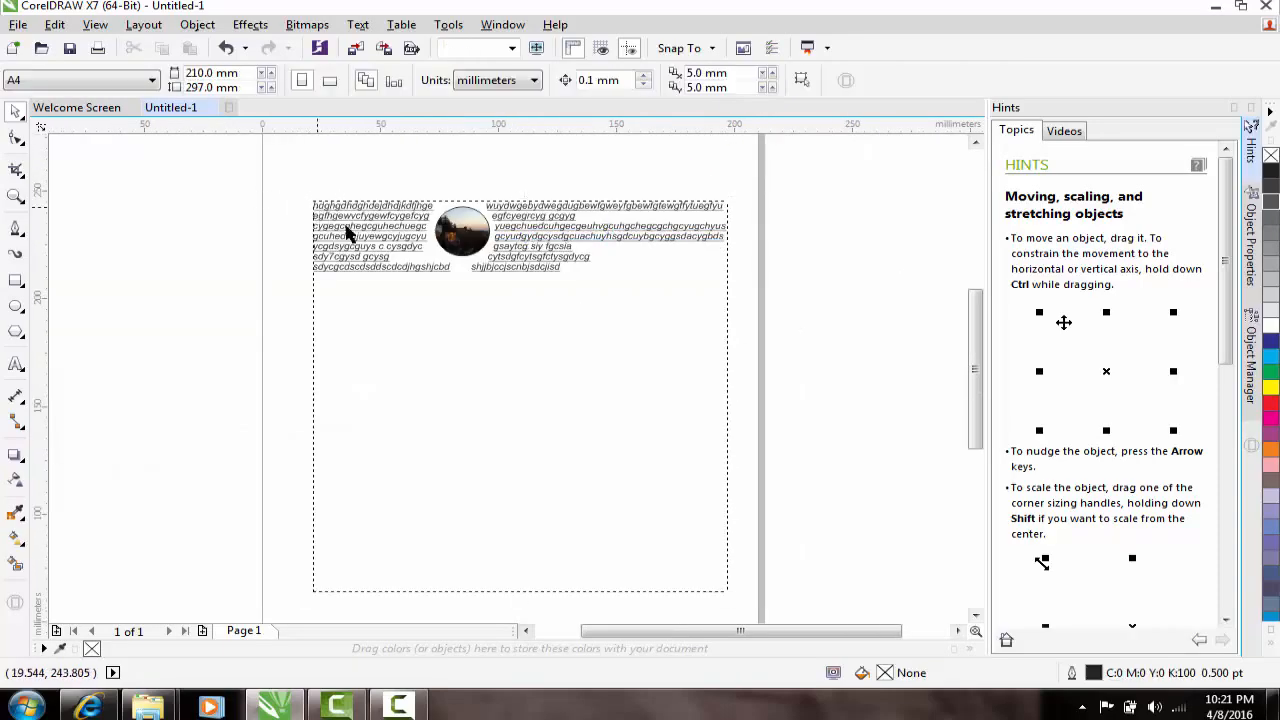
Step: Rotate the paragraph text frame to an angle of 90 degrees
click(347, 226)
drag(335, 78, 249, 98)
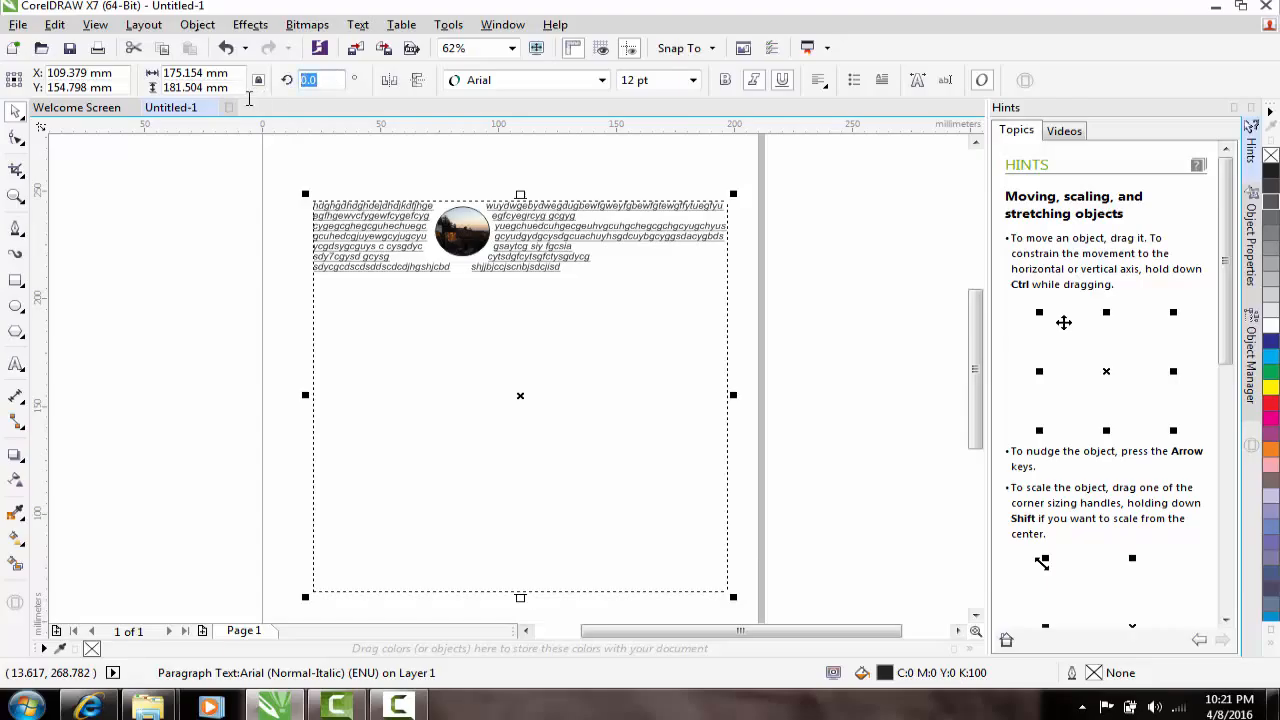
text(90)
key(Return)
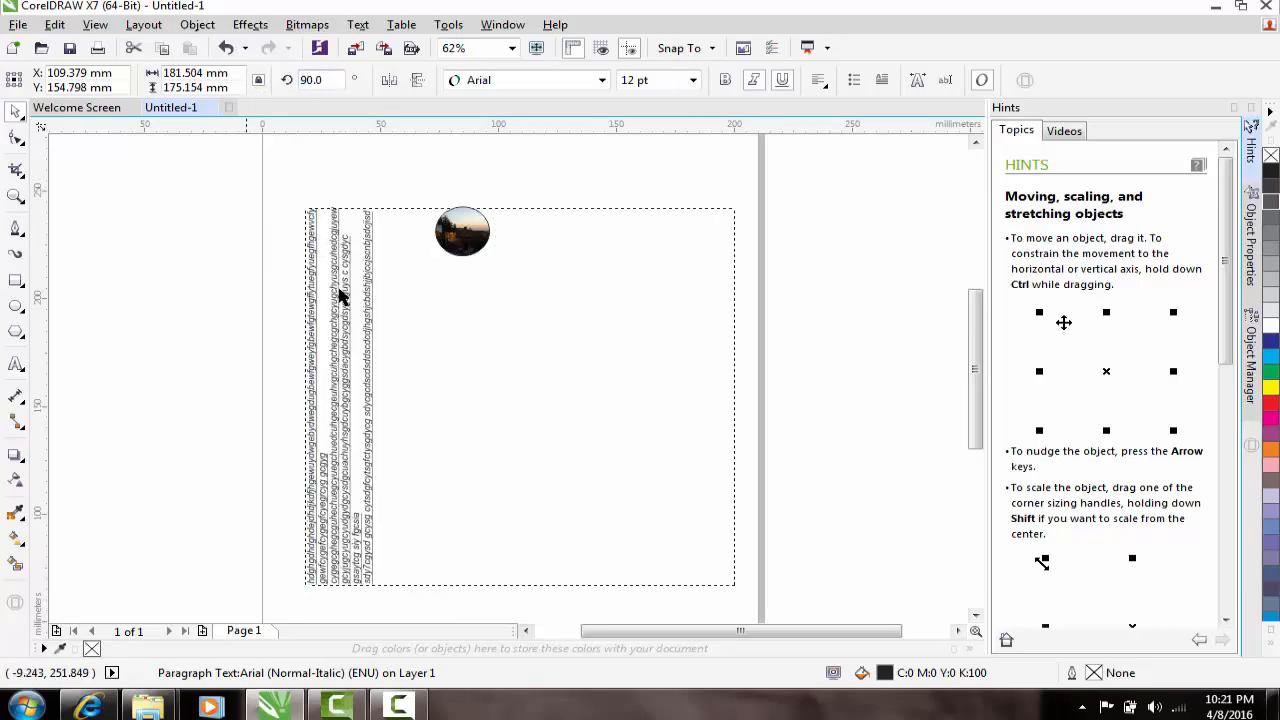
click(340, 293)
click(198, 170)
click(334, 274)
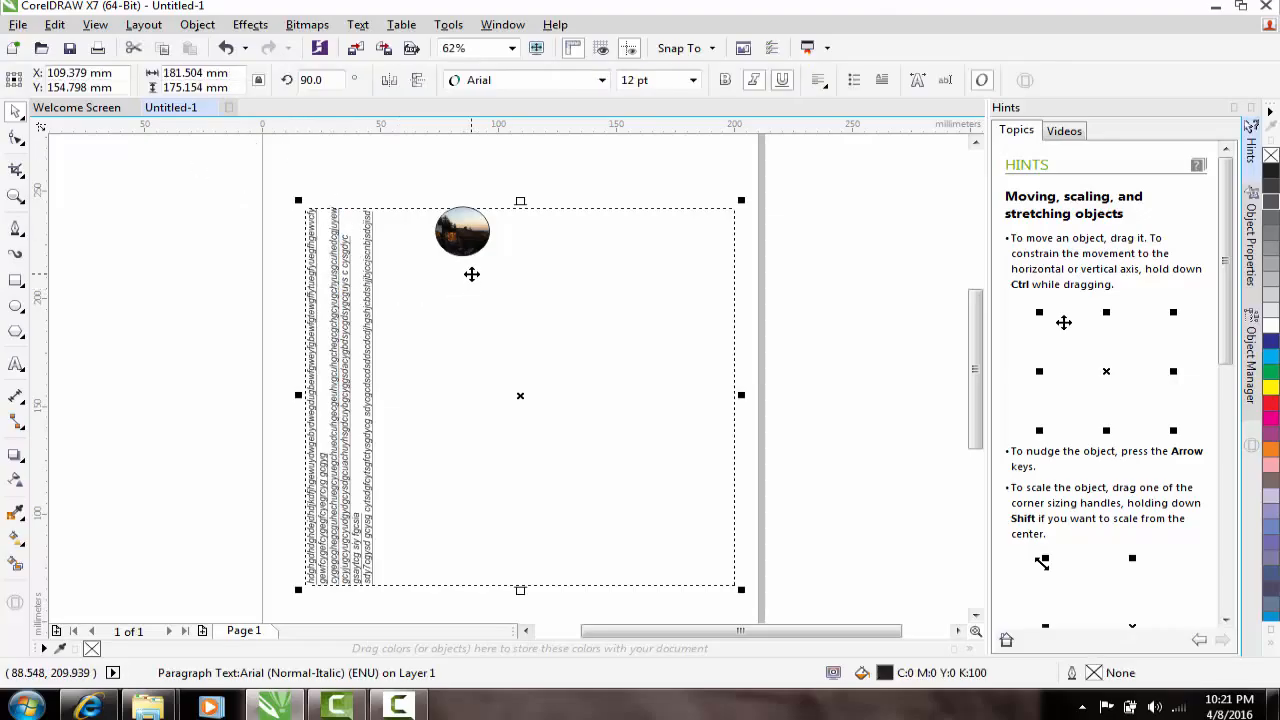
Step: Undo the rotation of the paragraph text frame and deselect it
key(ctrl+z)
click(236, 277)
scroll(370, 234, down, 2)
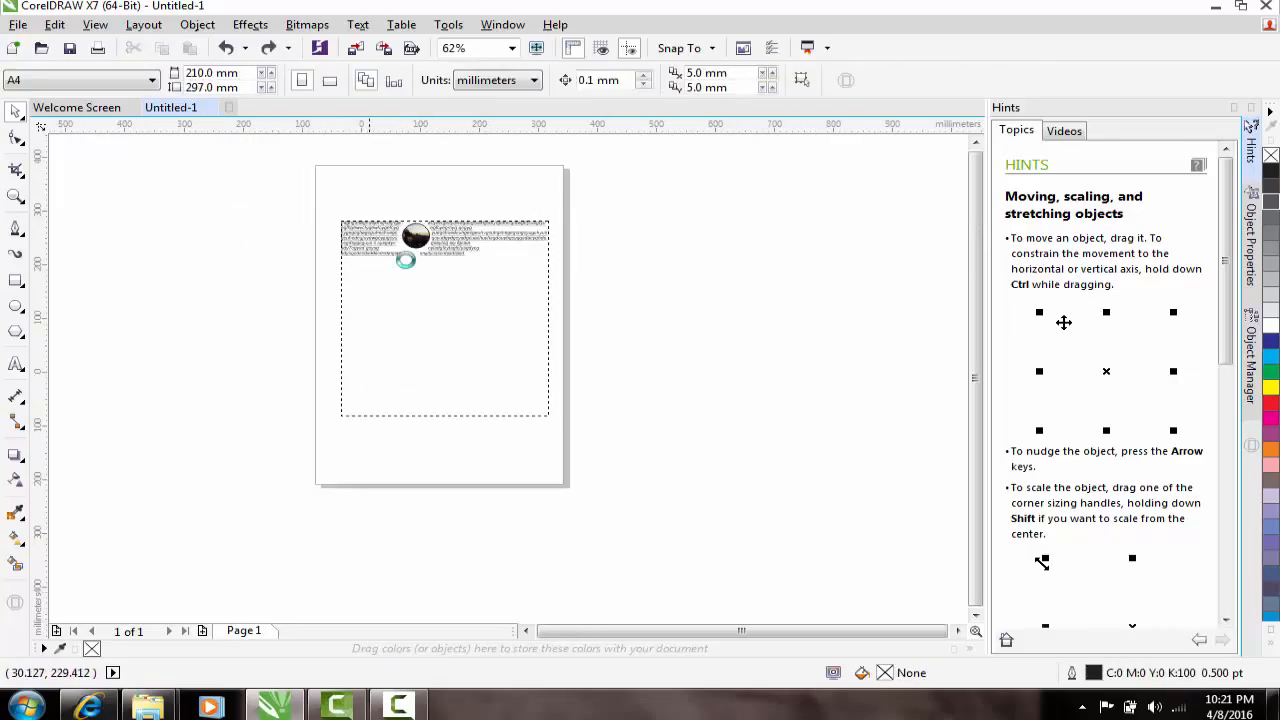
scroll(406, 260, down, 1)
Step: Copy all of the paragraph text and paste it three times below the existing lines in the same frame
click(450, 281)
scroll(405, 267, up, 2)
scroll(508, 324, down, 1)
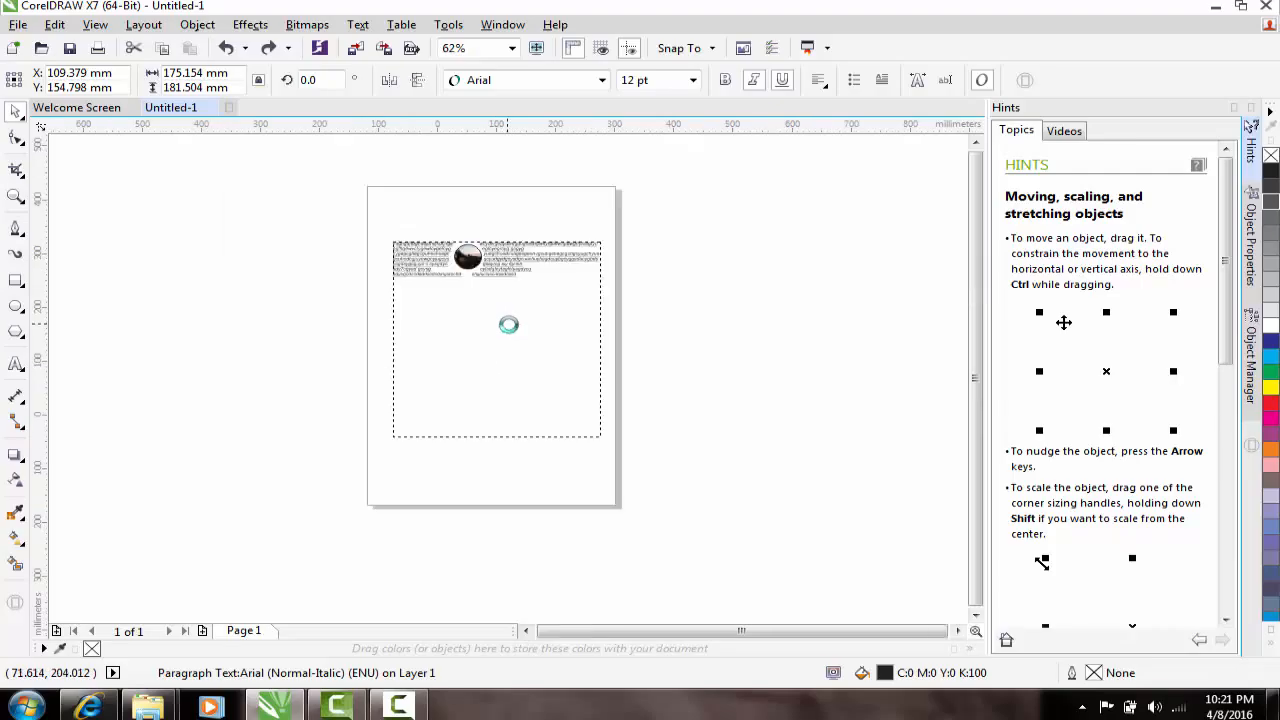
scroll(469, 391, up, 3)
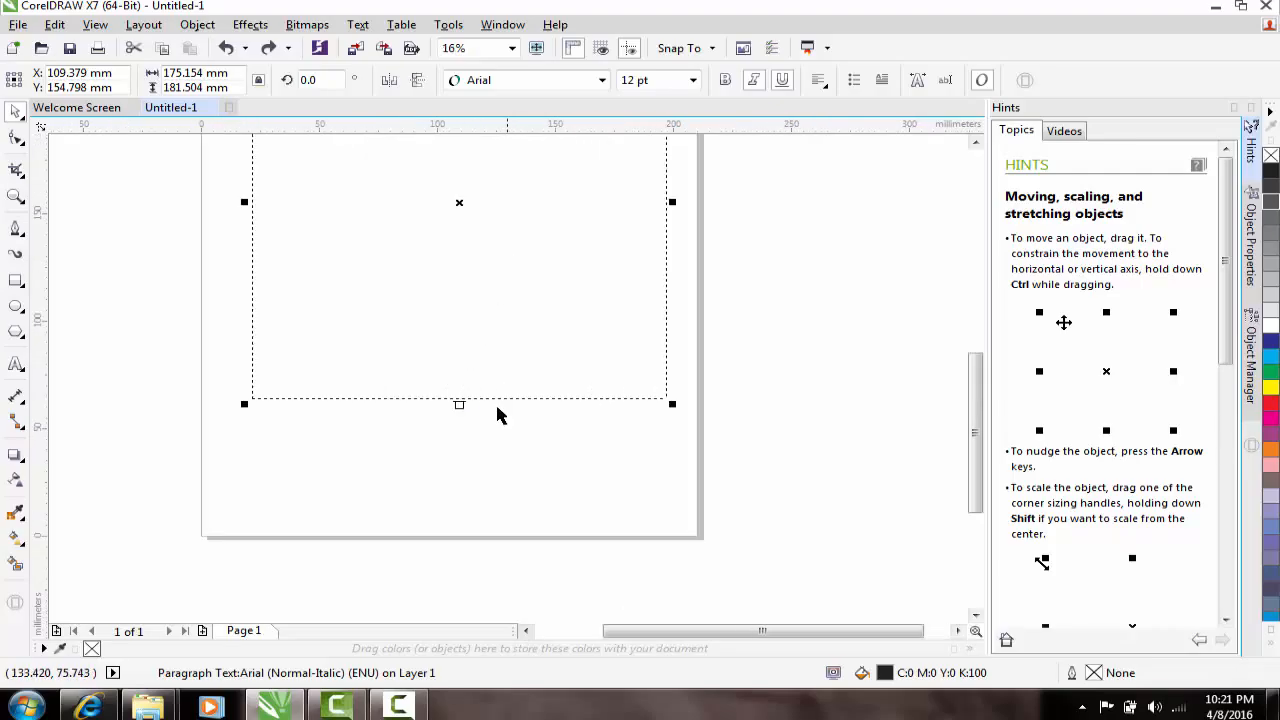
scroll(500, 402, down, 2)
scroll(492, 275, up, 3)
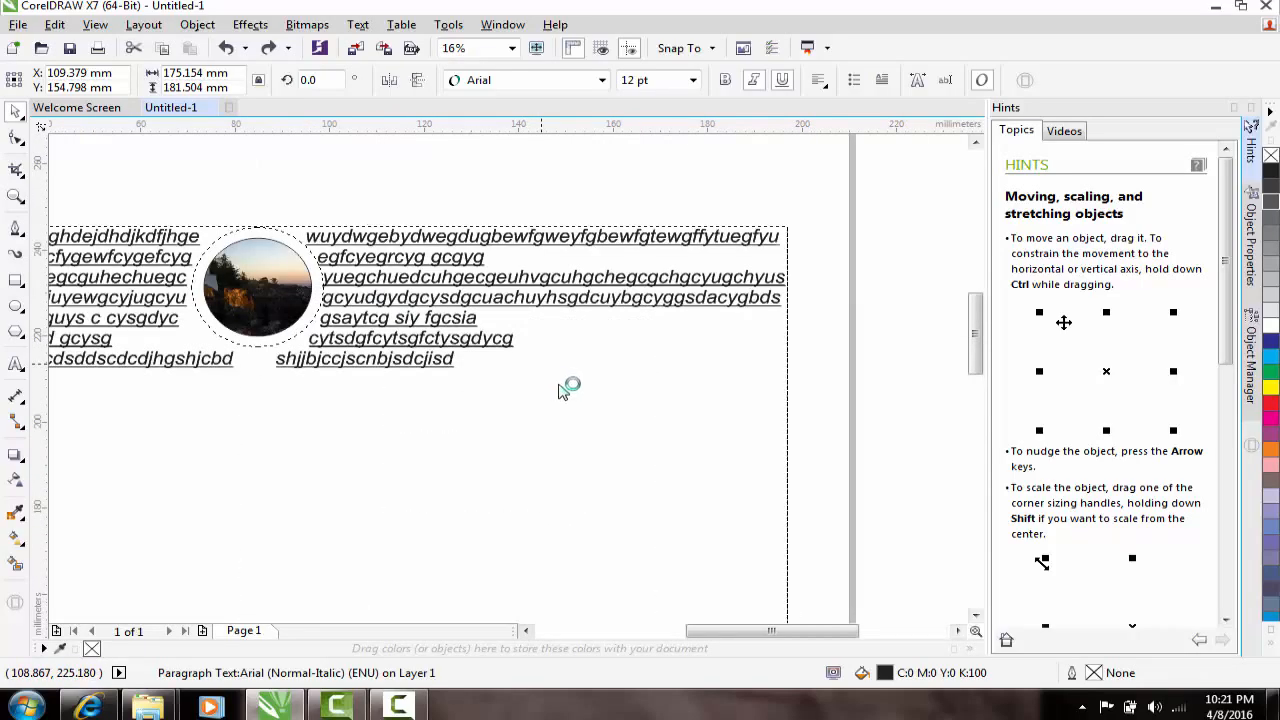
double_click(592, 390)
scroll(592, 390, down, 1)
key(ctrl+a)
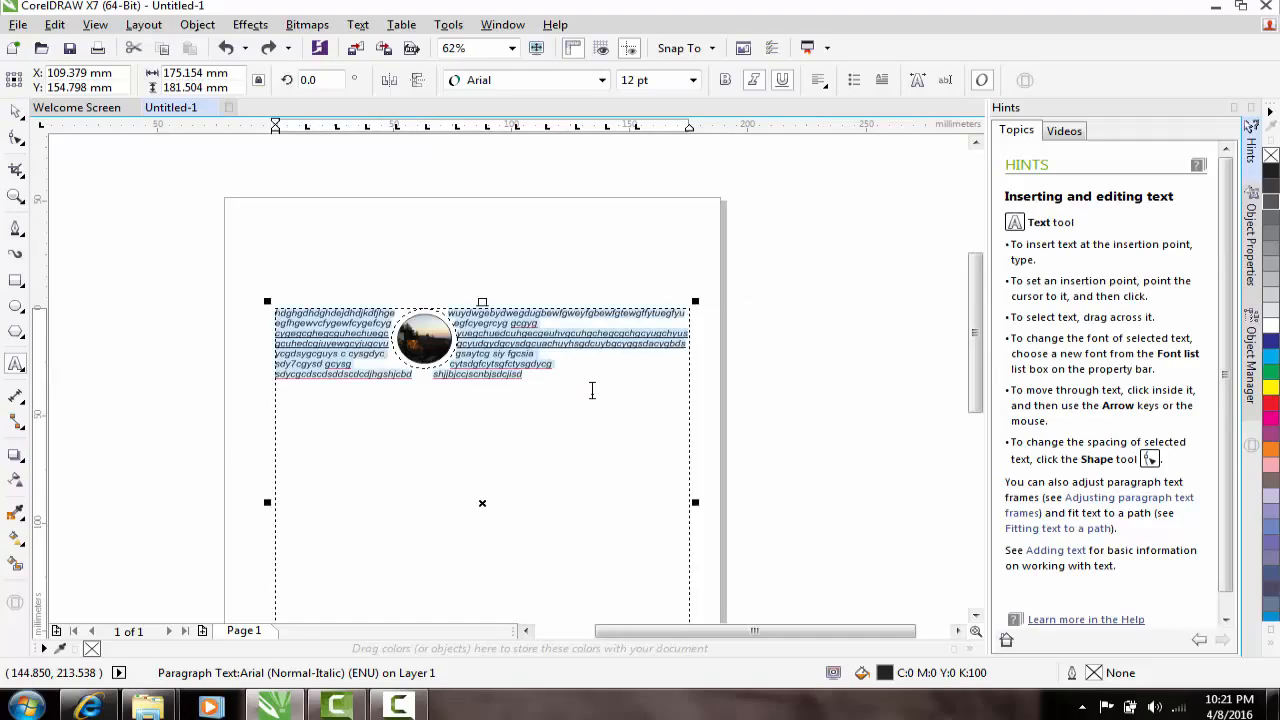
click(540, 378)
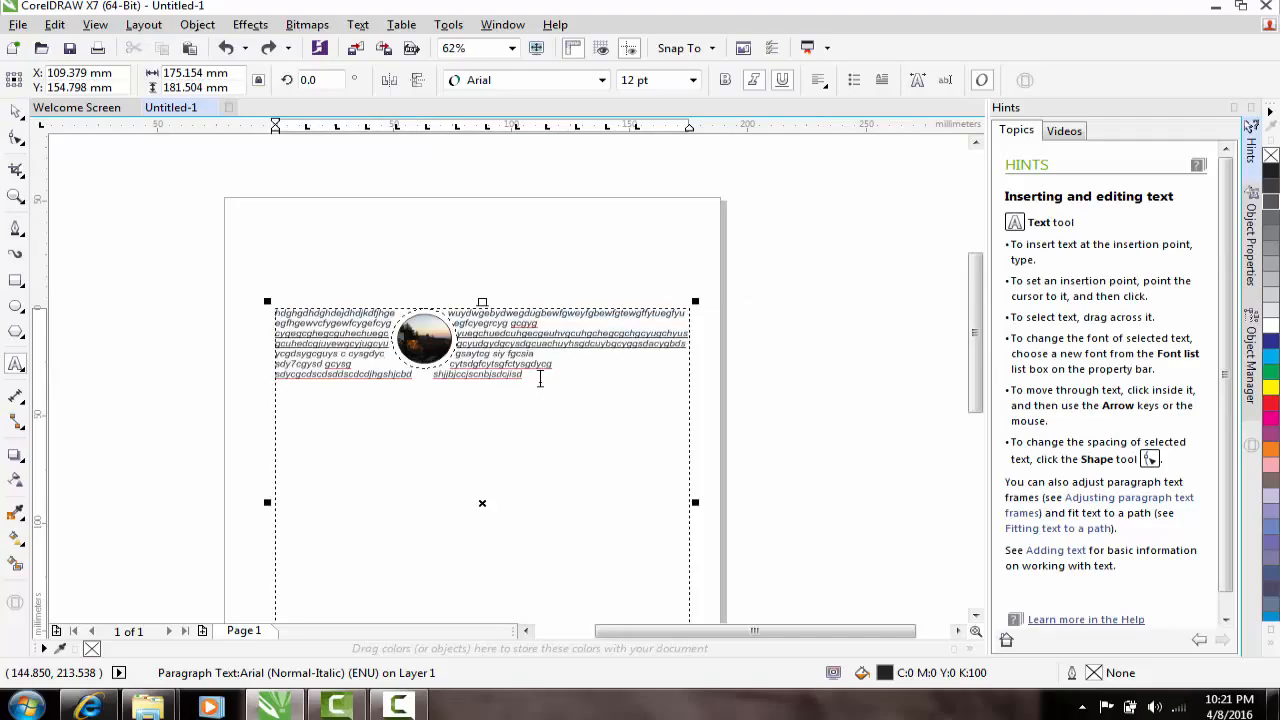
key(ctrl+v)
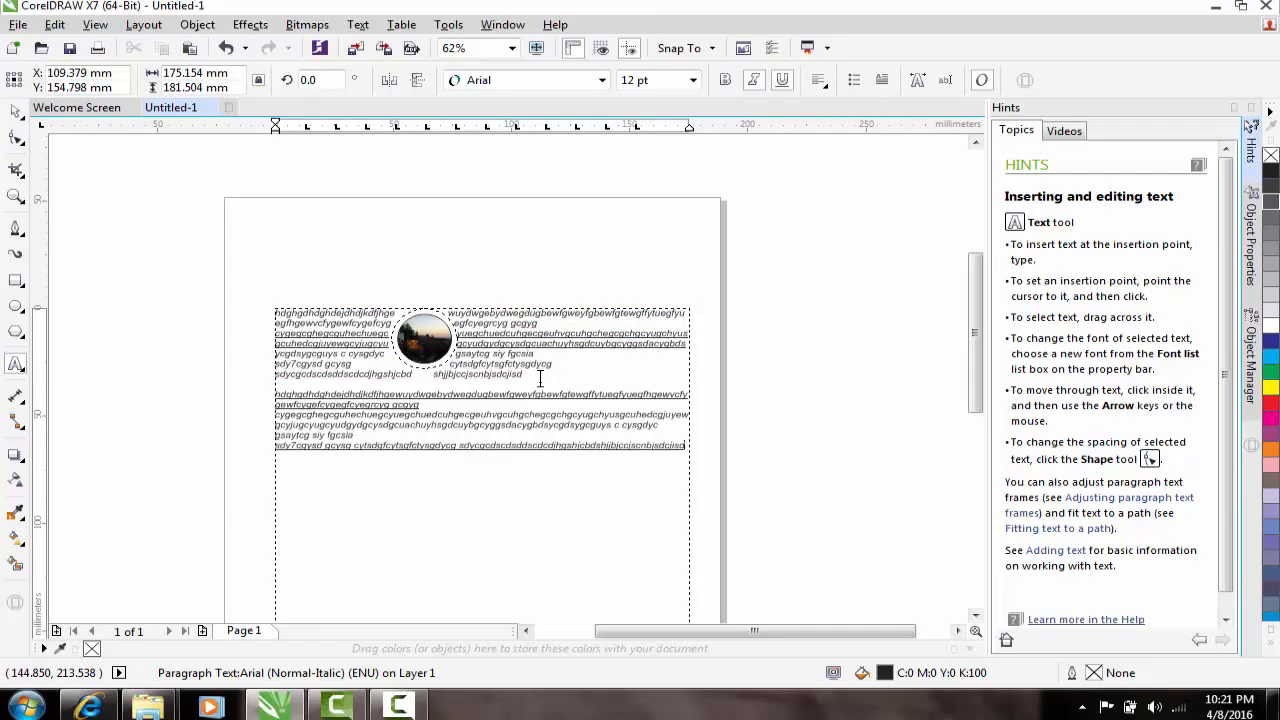
key(ctrl+v)
key(ctrl+v)
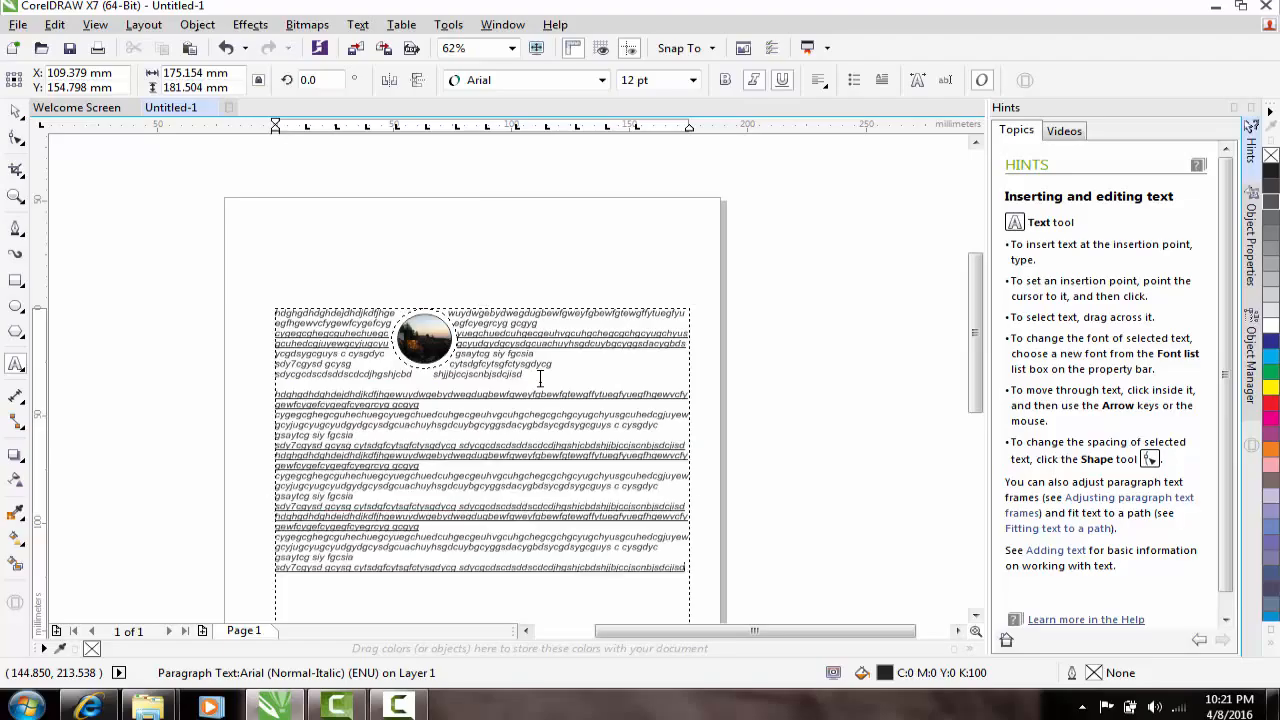
Step: Shorten the text frame from its lower edge to about 90 mm tall and deselect it
scroll(517, 329, down, 2)
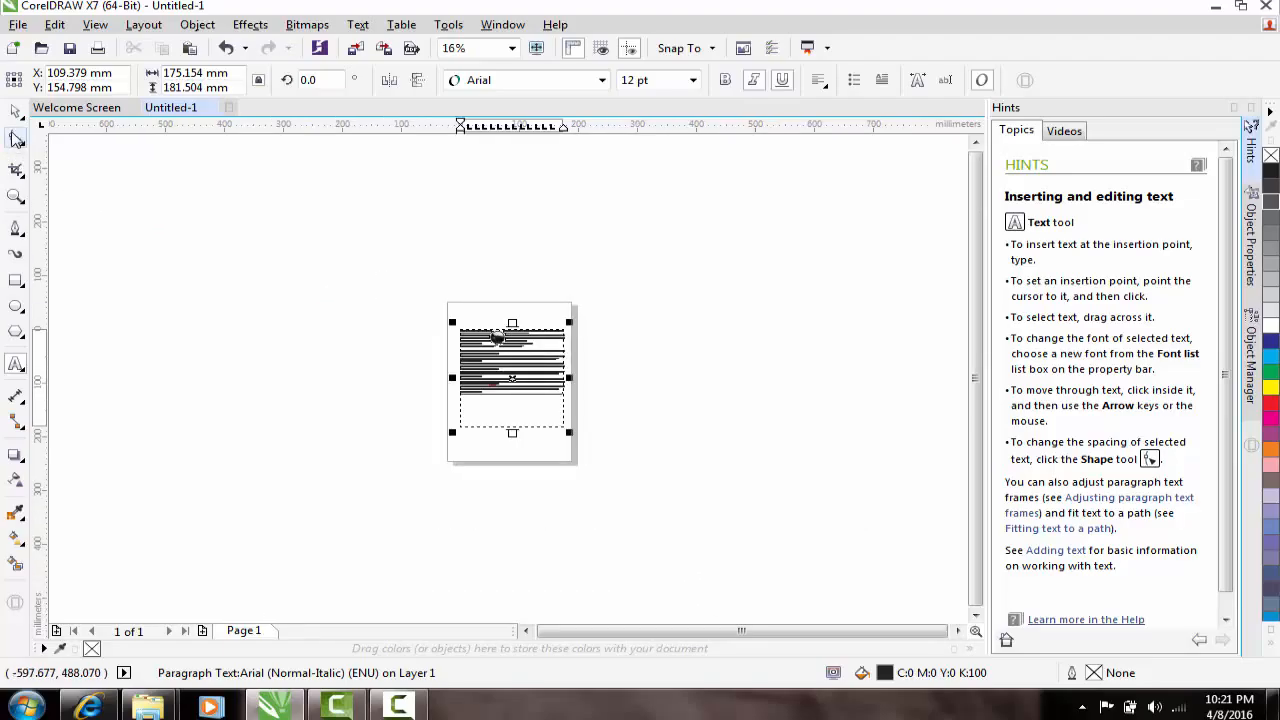
click(15, 113)
scroll(442, 393, up, 2)
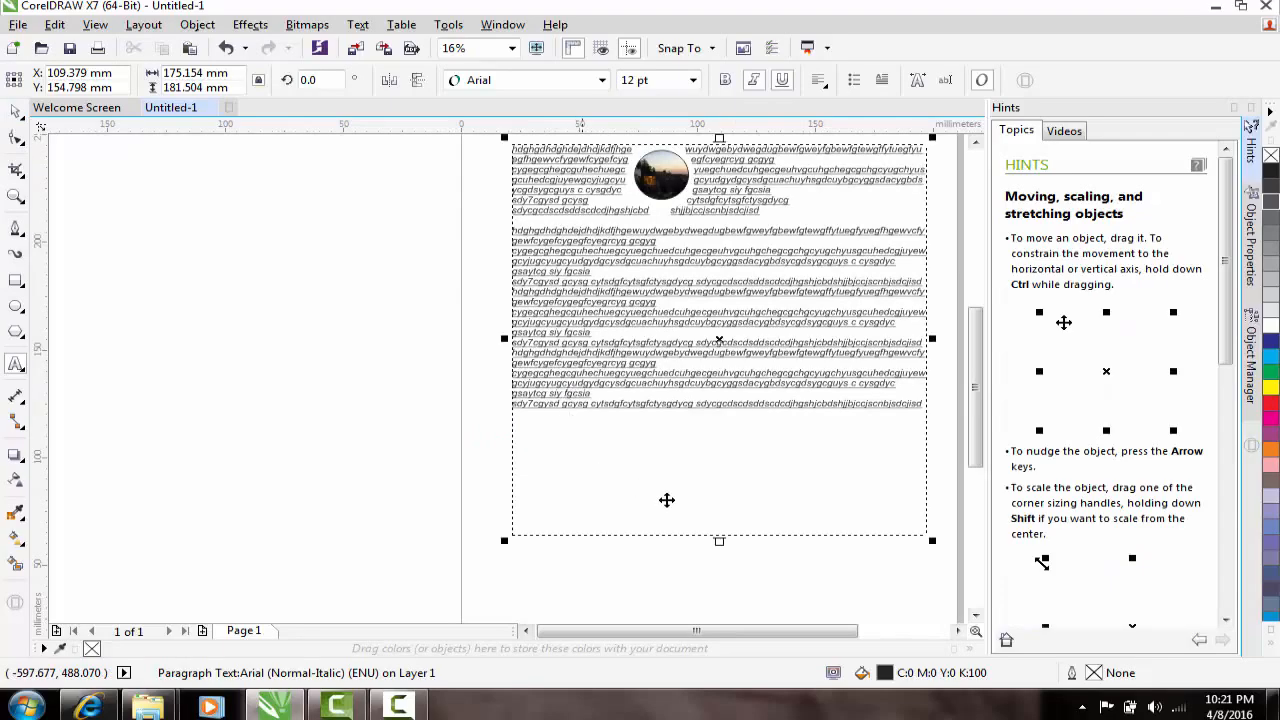
drag(726, 541, 703, 337)
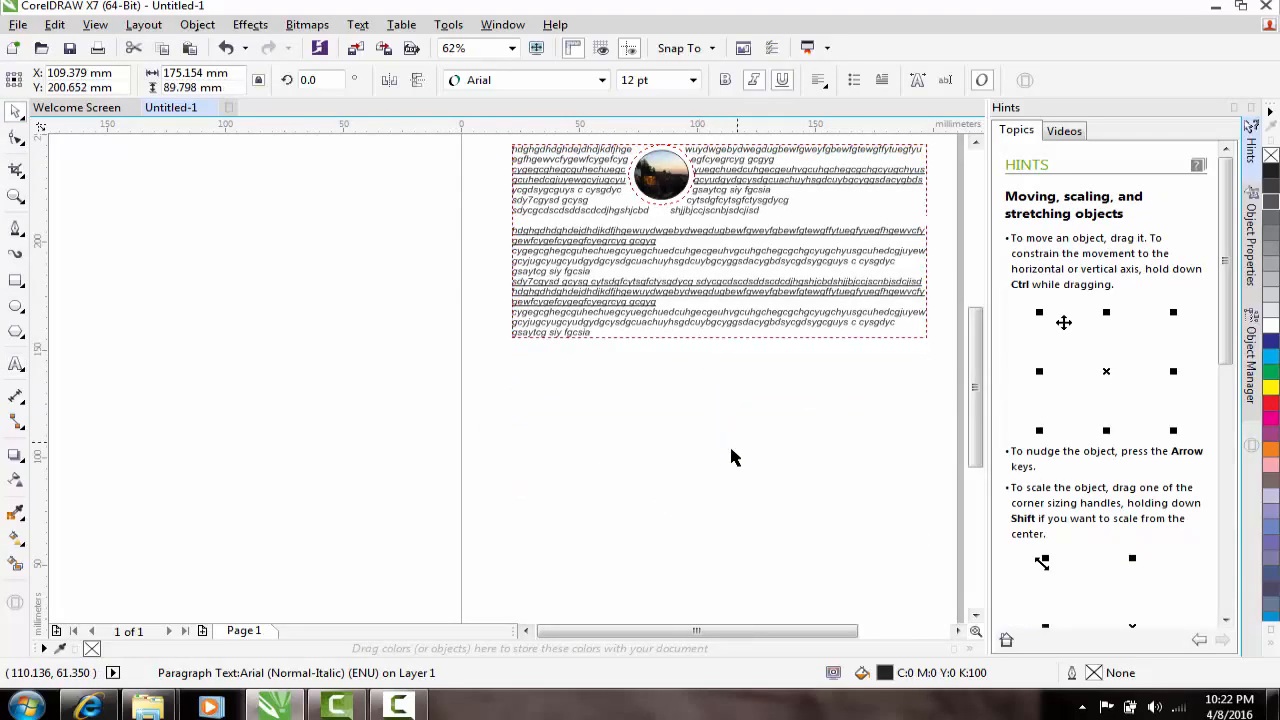
click(730, 455)
scroll(660, 437, down, 2)
scroll(657, 414, up, 2)
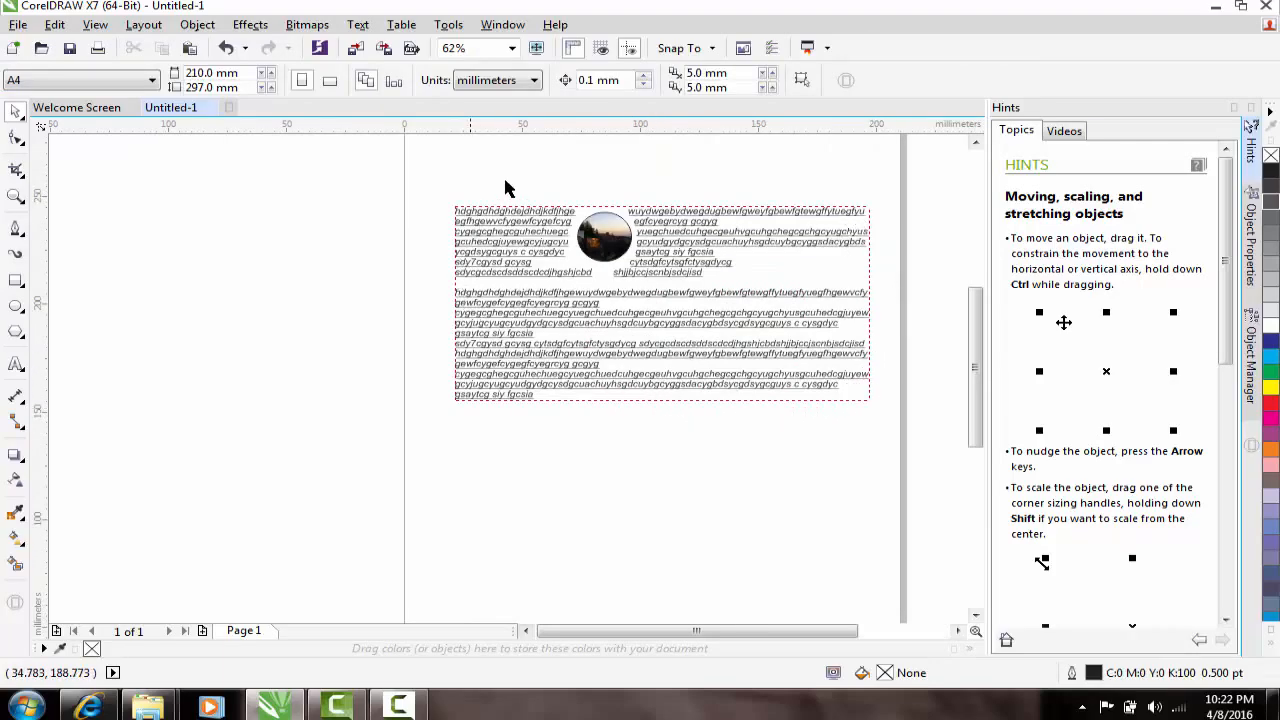
Step: Extend the text frame downward to about 165 mm tall, and shorten it again to about 89 mm
click(684, 381)
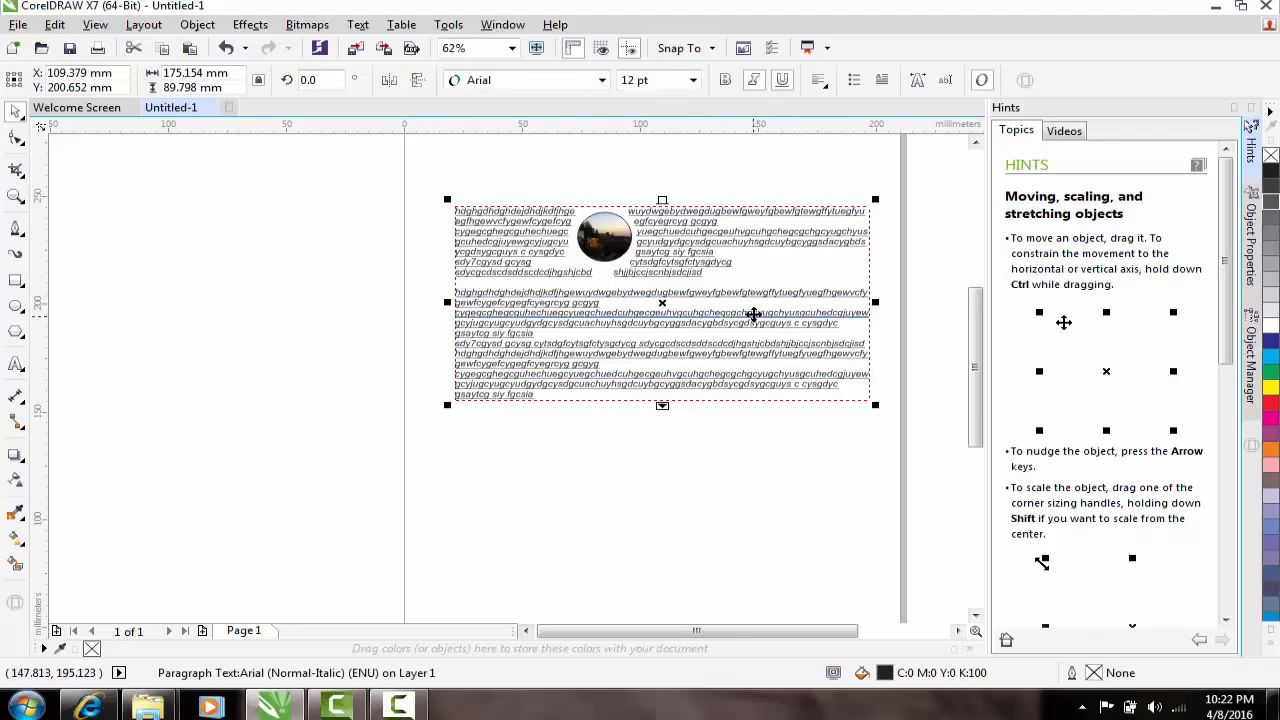
drag(662, 405, 692, 562)
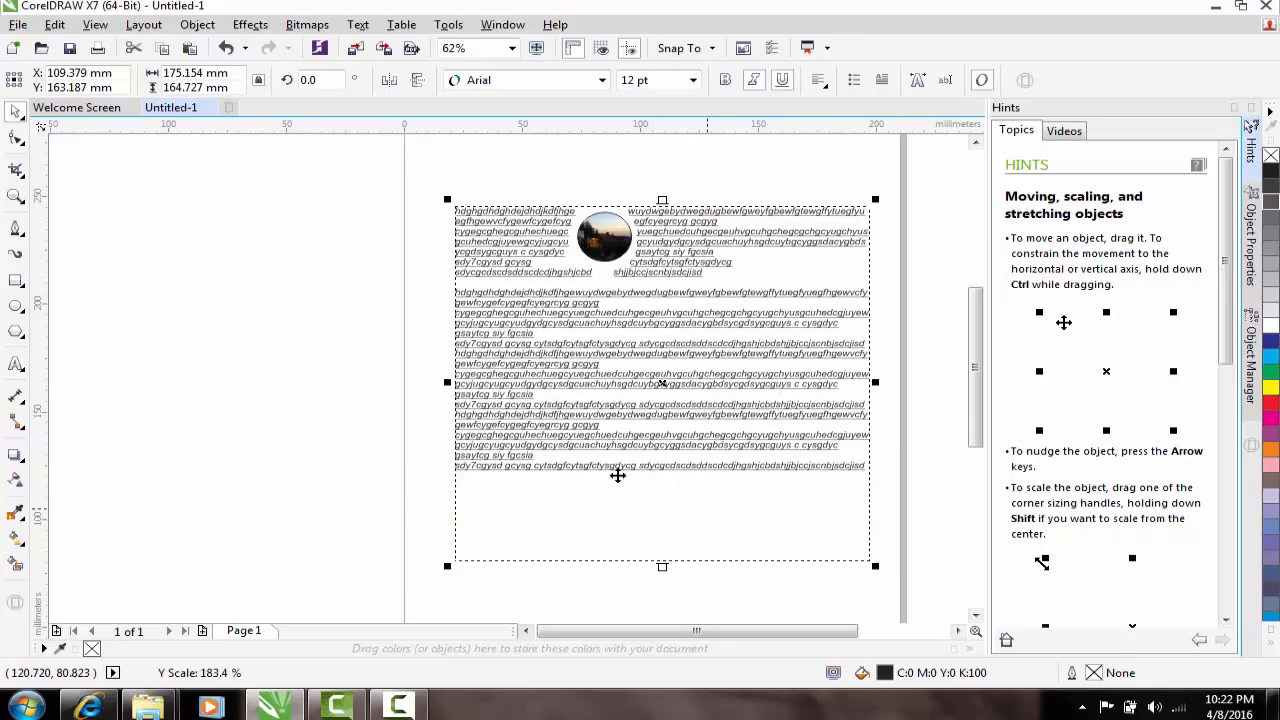
drag(662, 567, 614, 389)
scroll(615, 414, down, 3)
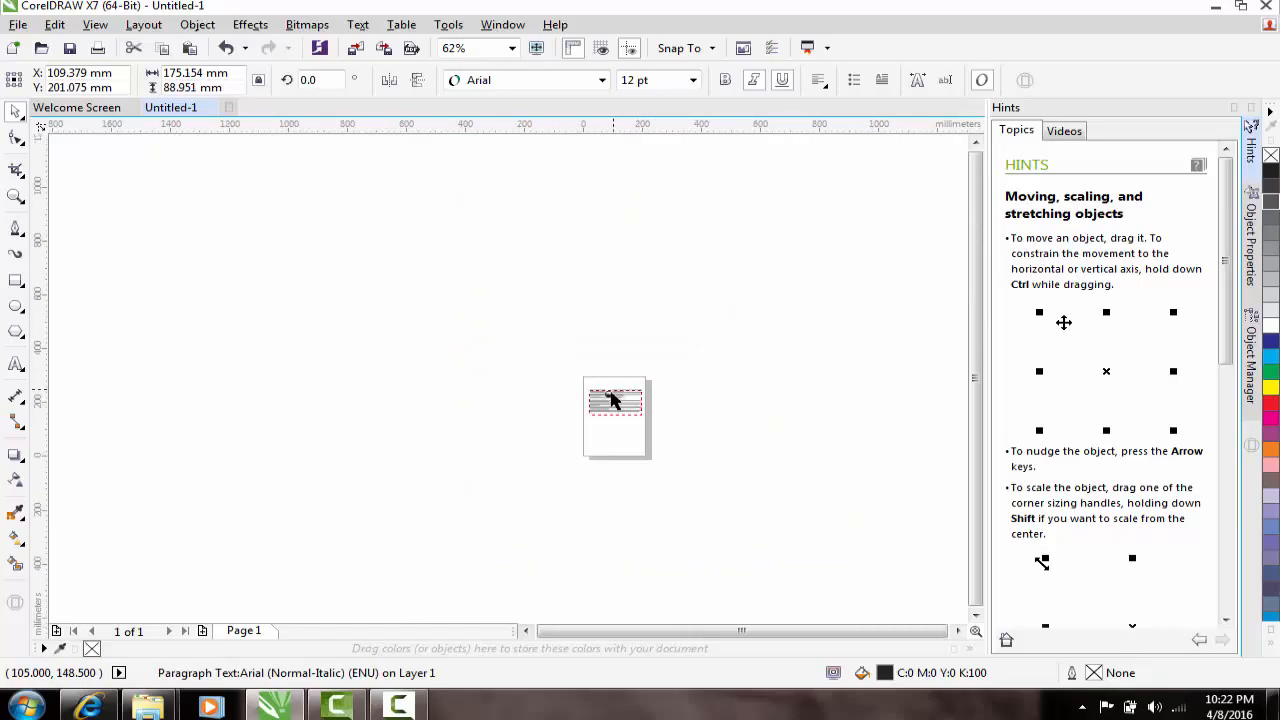
scroll(590, 420, up, 2)
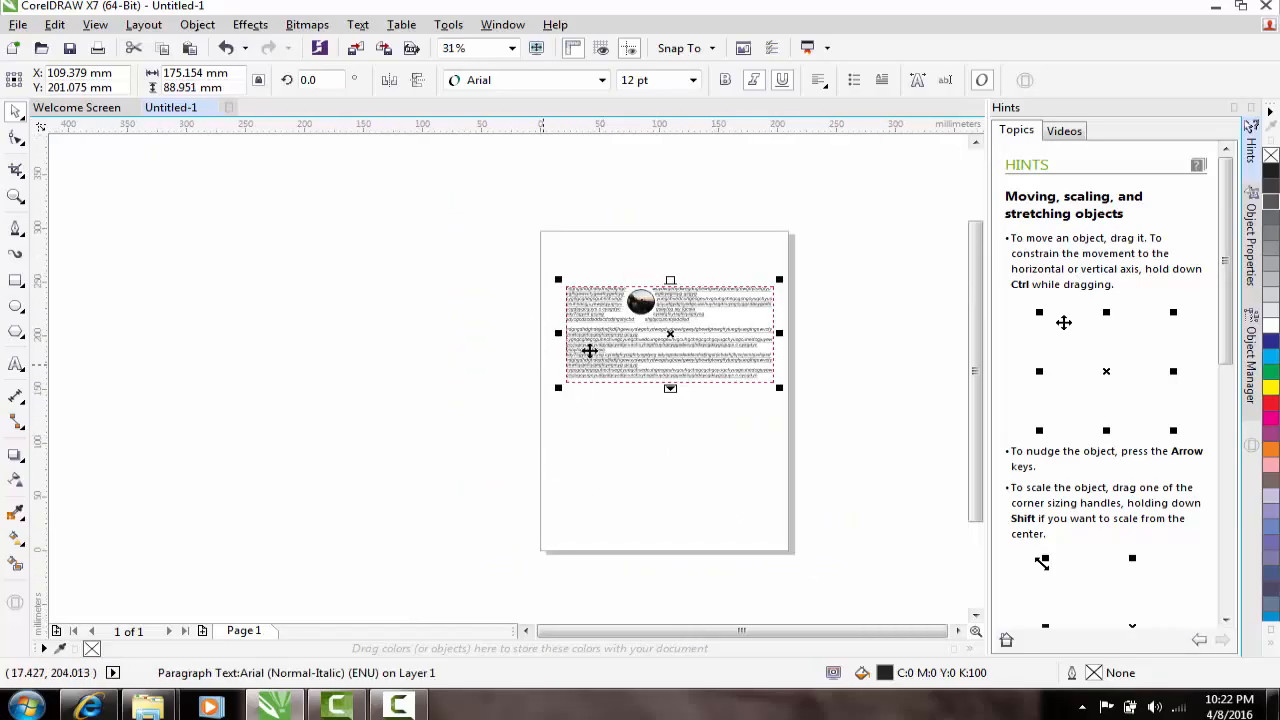
scroll(730, 295, up, 2)
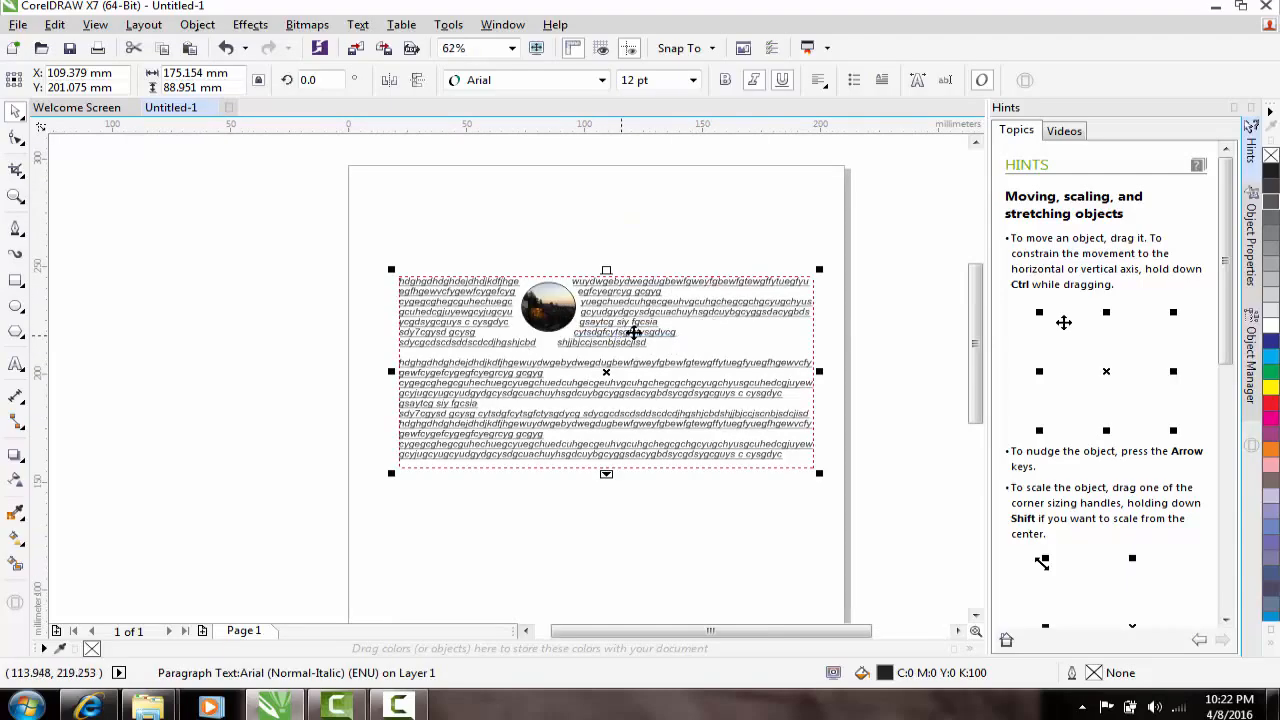
scroll(636, 333, down, 2)
scroll(636, 333, up, 2)
scroll(638, 335, down, 2)
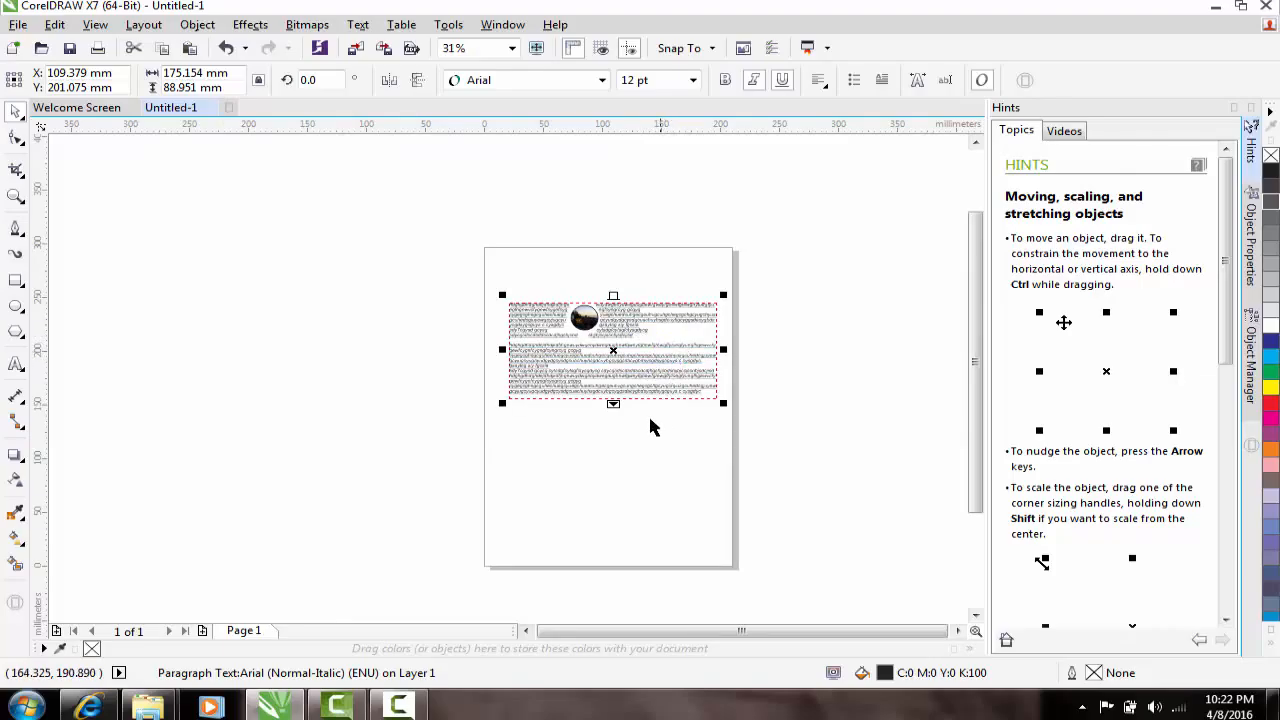
scroll(614, 410, down, 2)
scroll(622, 402, up, 2)
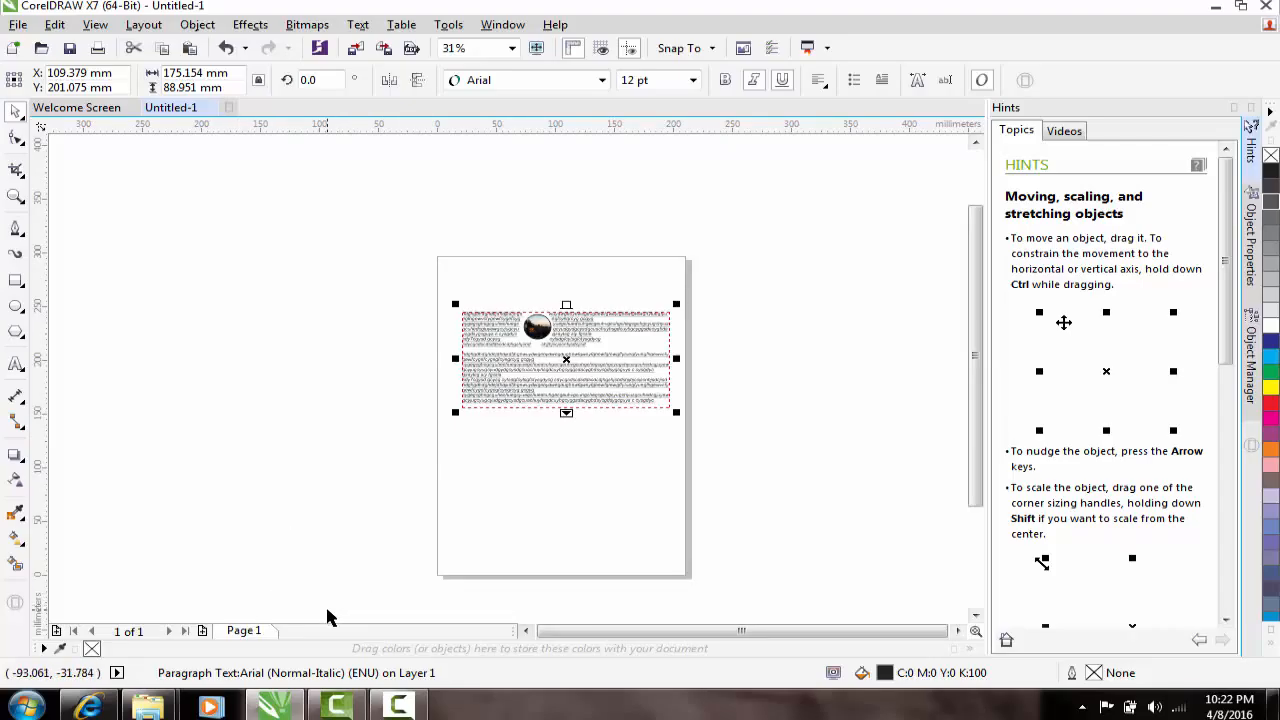
Step: Insert one A4 page after page 1 and switch back and forth between the two pages
key(Page_Down)
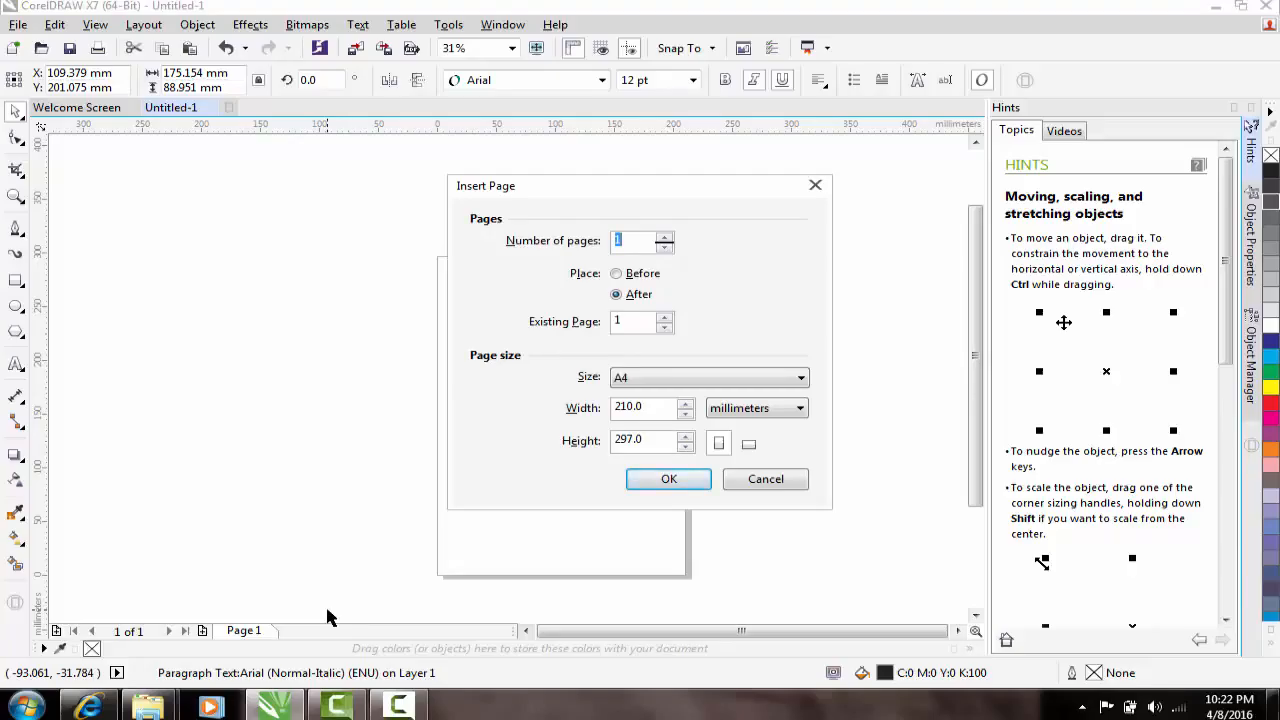
key(Return)
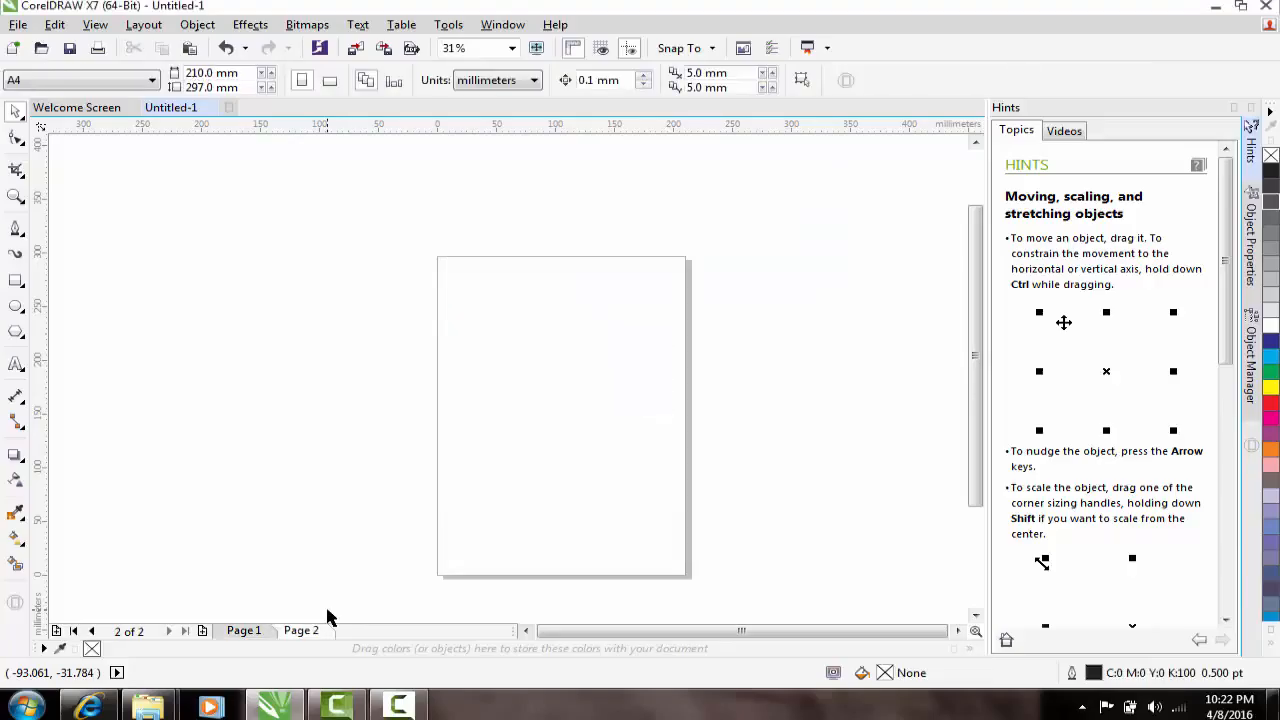
key(Page_Up)
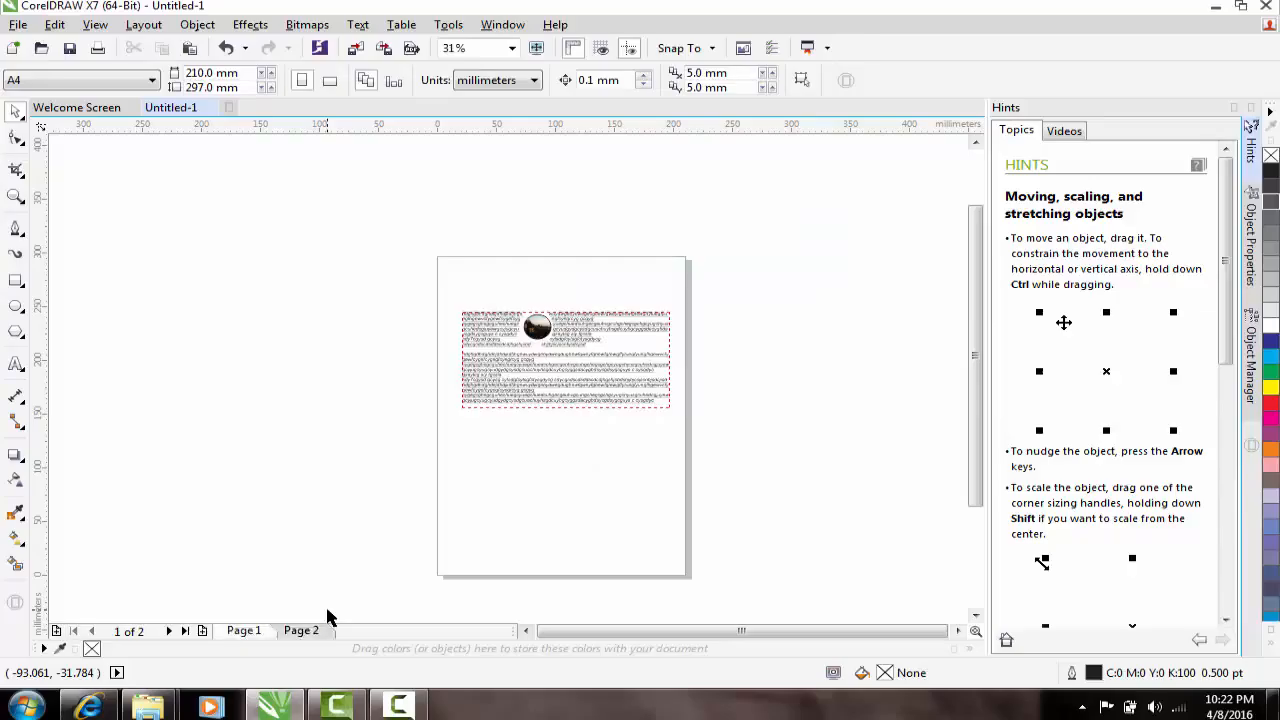
key(Page_Down)
key(Page_Up)
key(Page_Down)
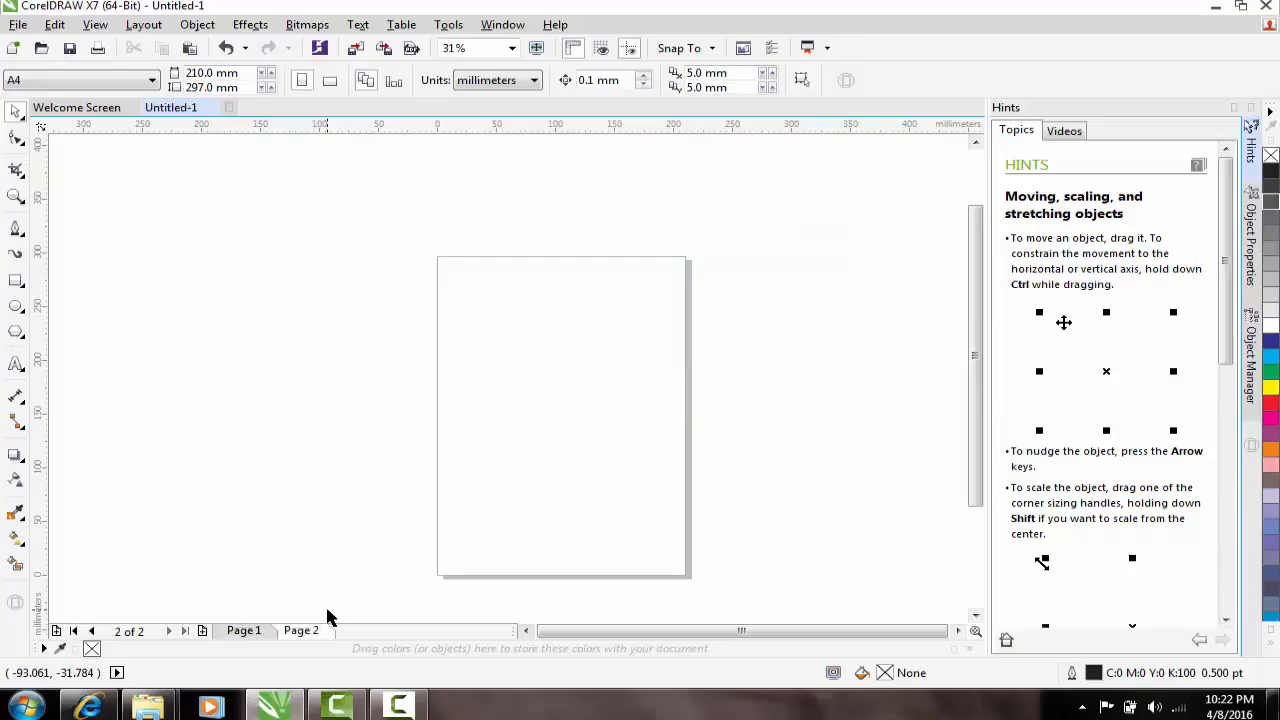
Step: Add two more pages after page 2, and look through pages 1 to 3
click(202, 632)
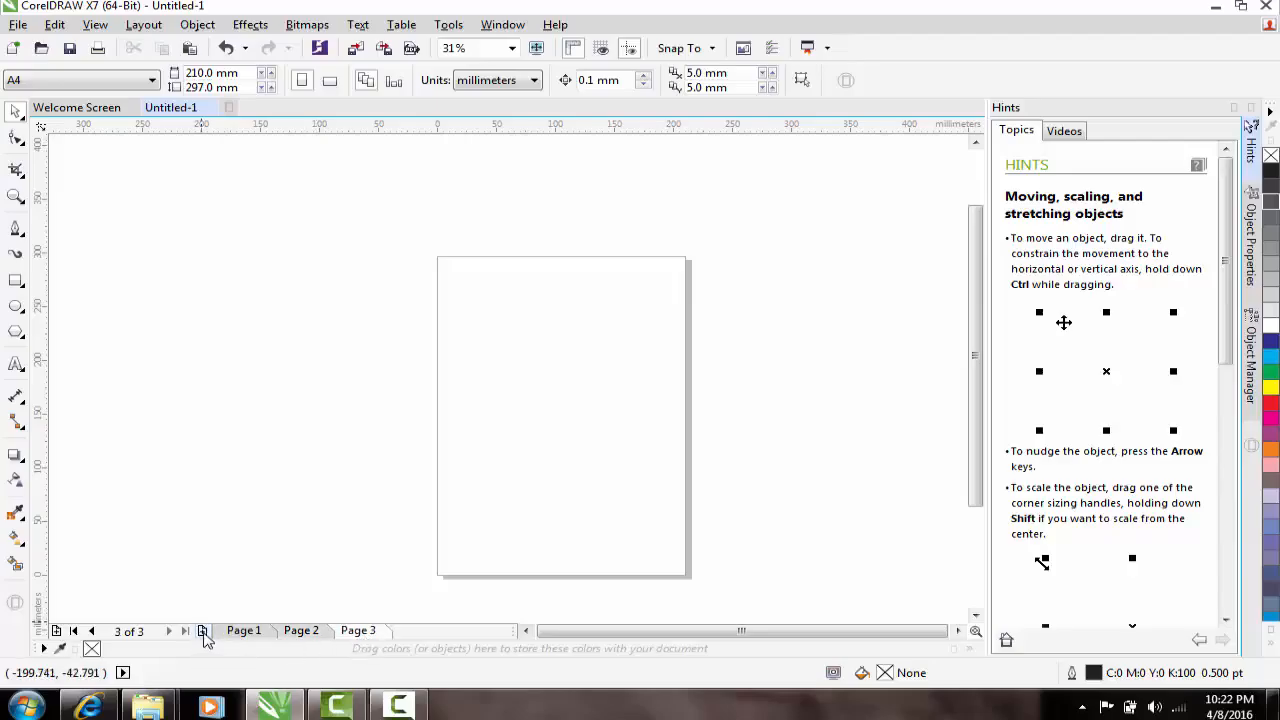
click(202, 632)
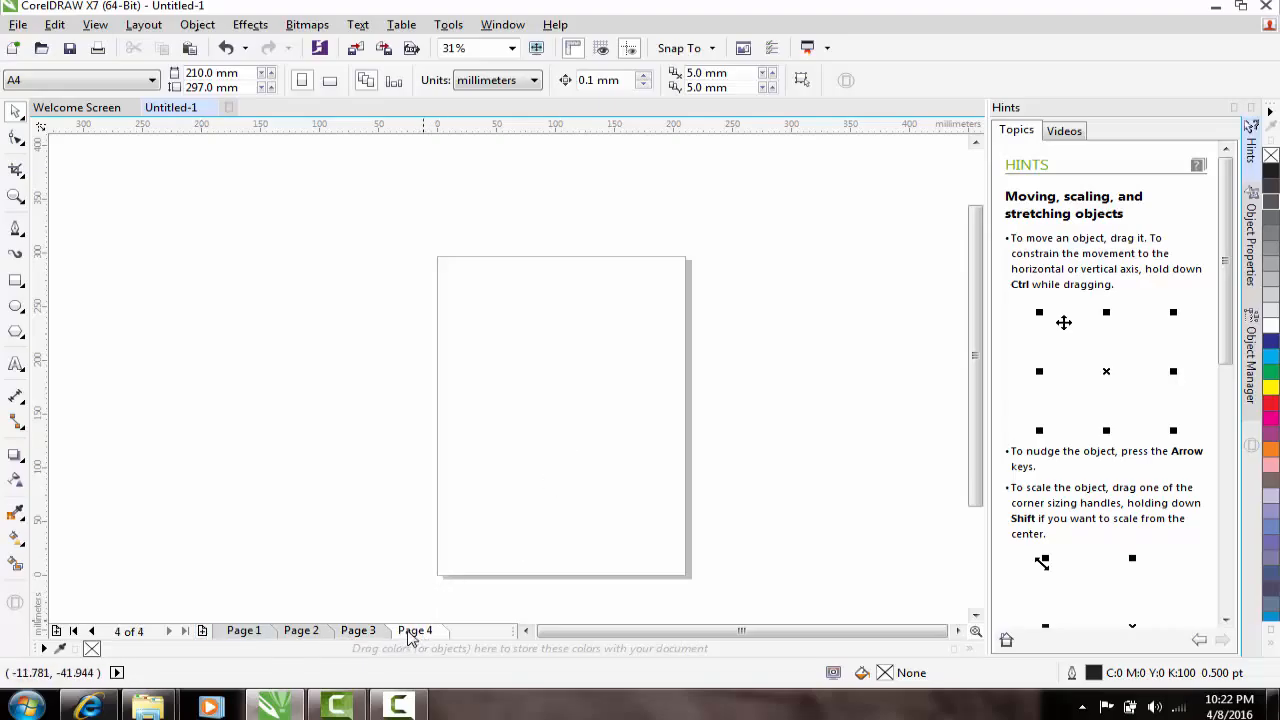
click(243, 632)
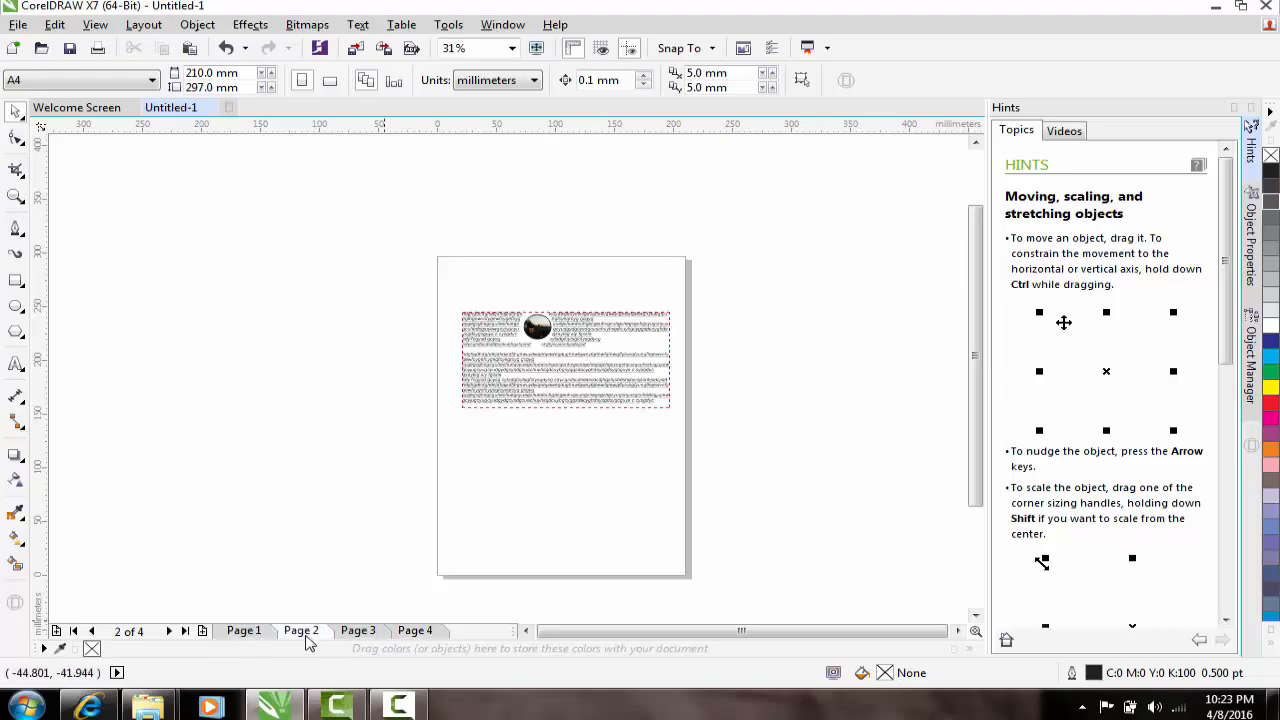
click(358, 632)
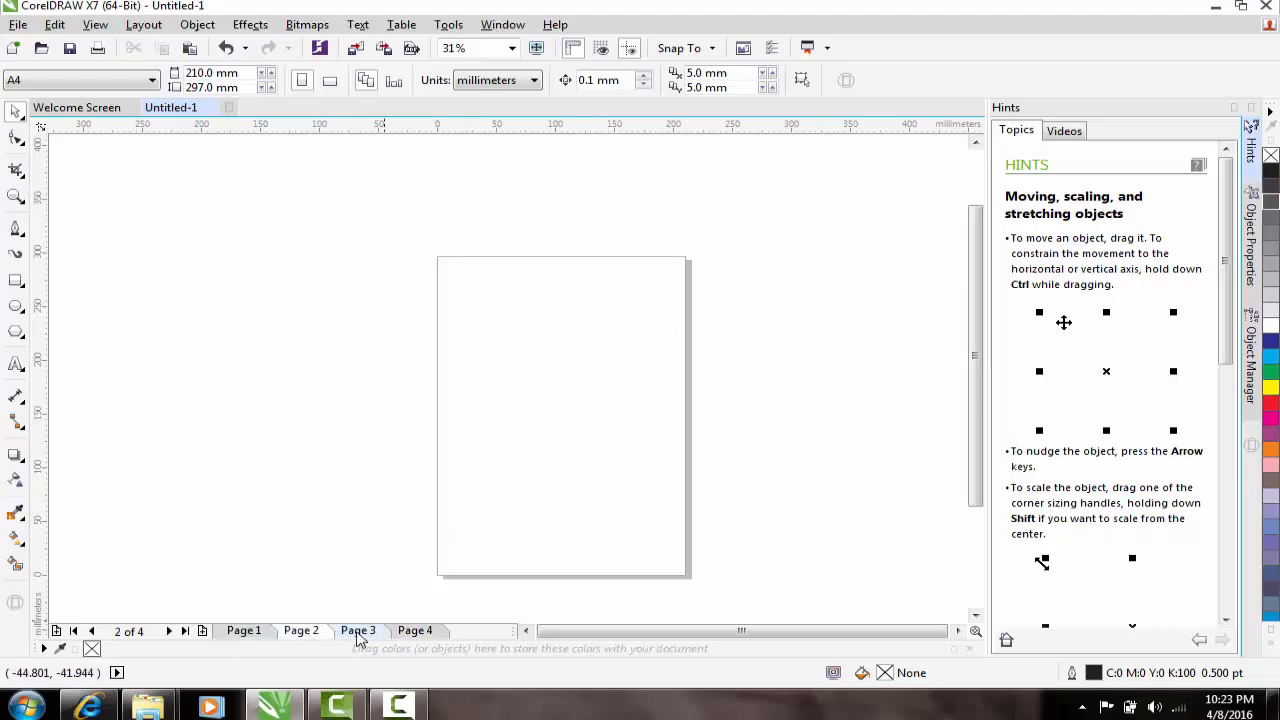
Step: Delete pages 4, 3 and 2 so that only page 1 remains
click(414, 631)
right_click(430, 640)
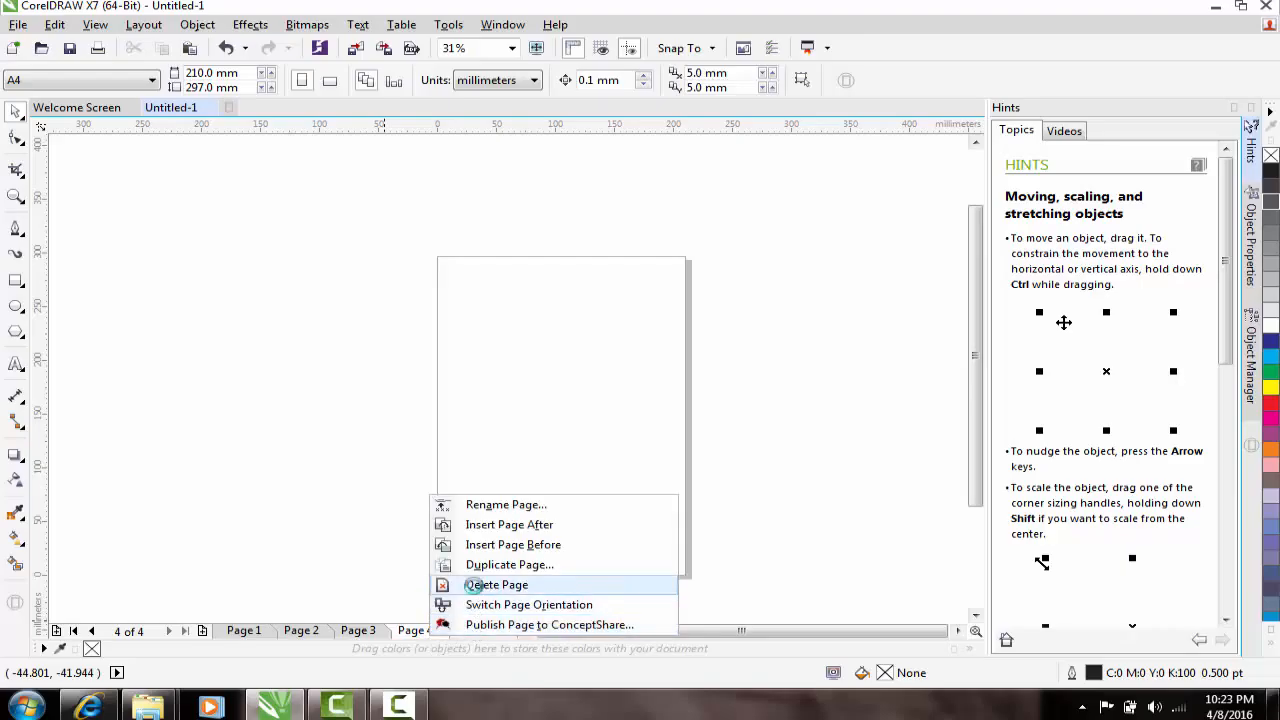
click(457, 585)
right_click(365, 640)
click(425, 583)
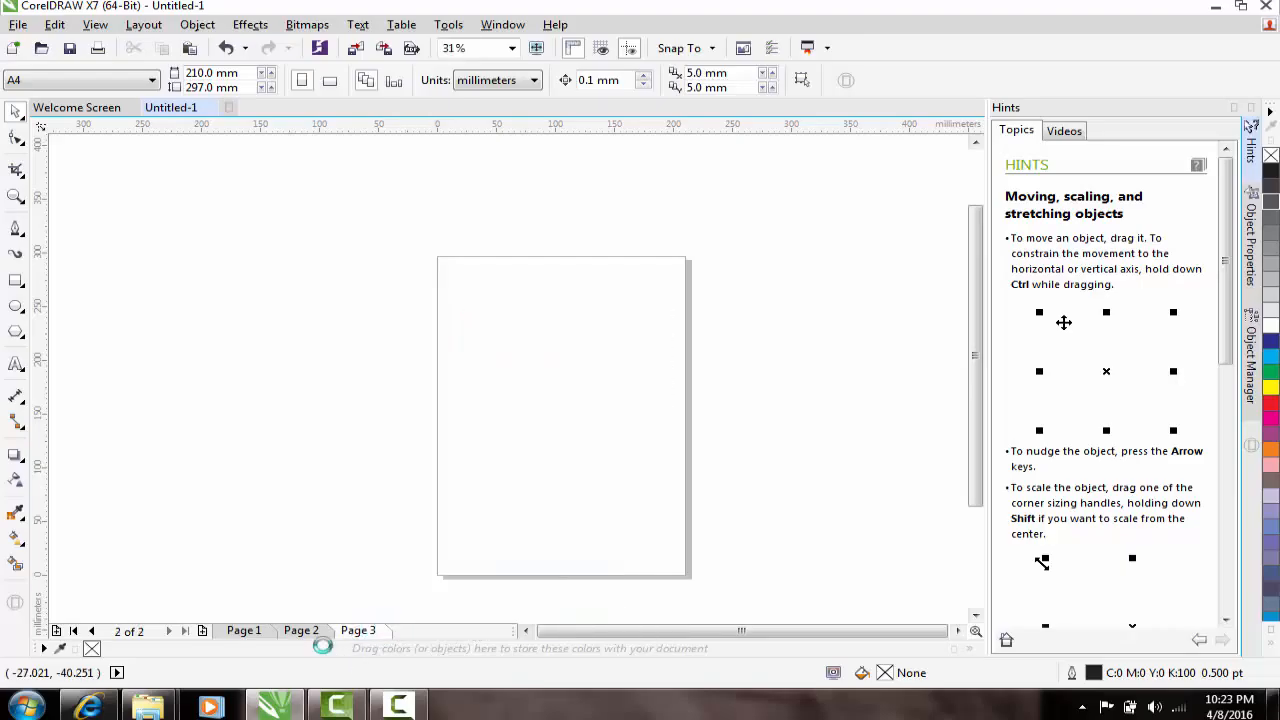
right_click(320, 640)
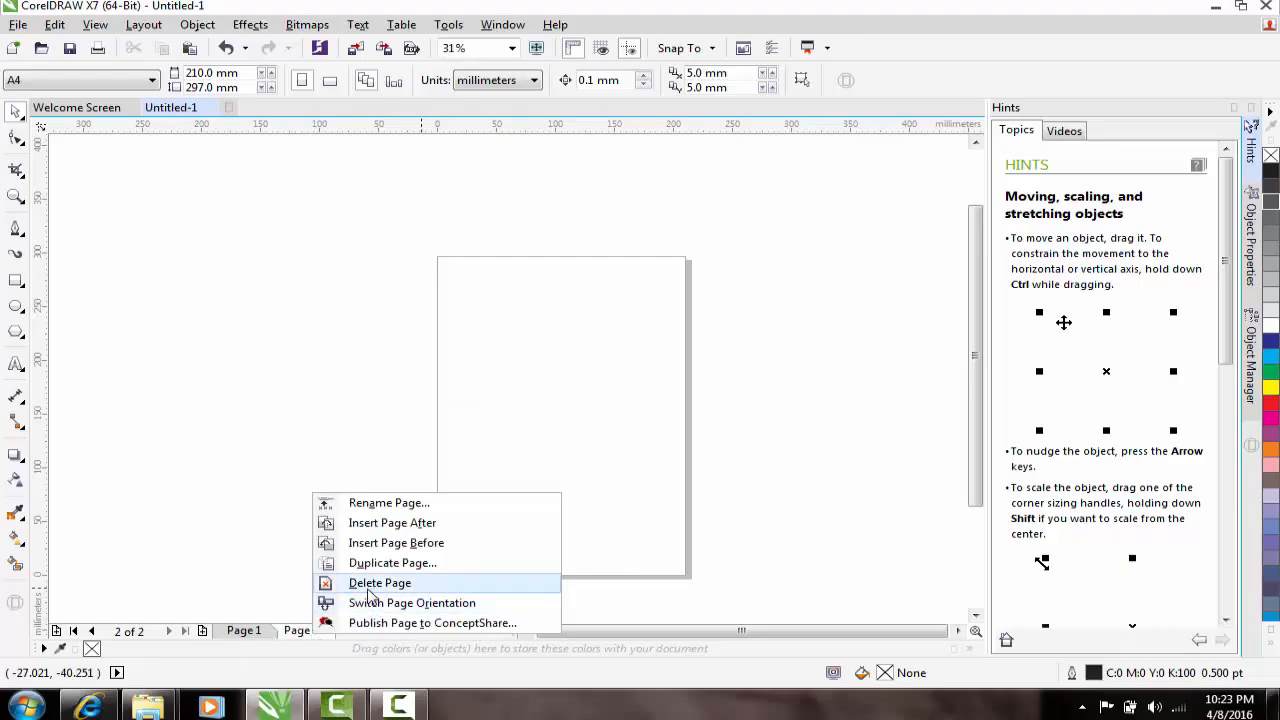
click(233, 562)
right_click(316, 631)
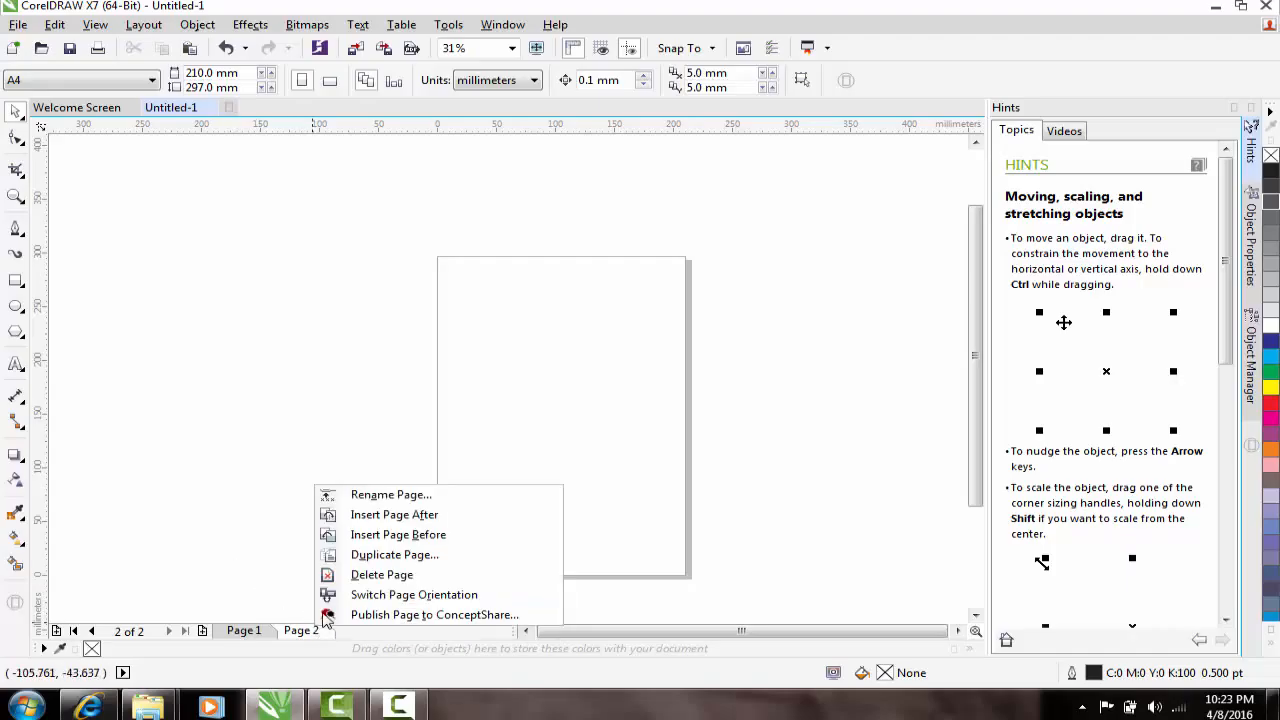
click(324, 577)
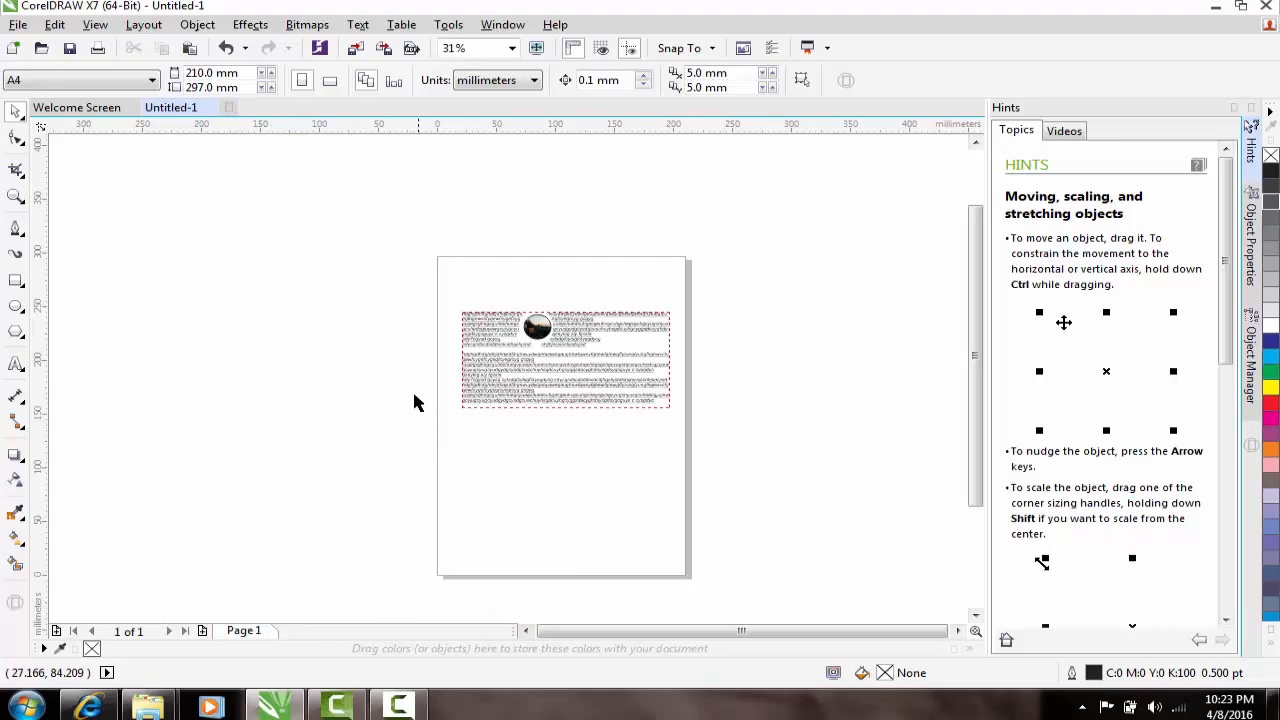
Step: Save the drawing in the Documents library as a CDR file named AKMR Studio
scroll(410, 390, up, 4)
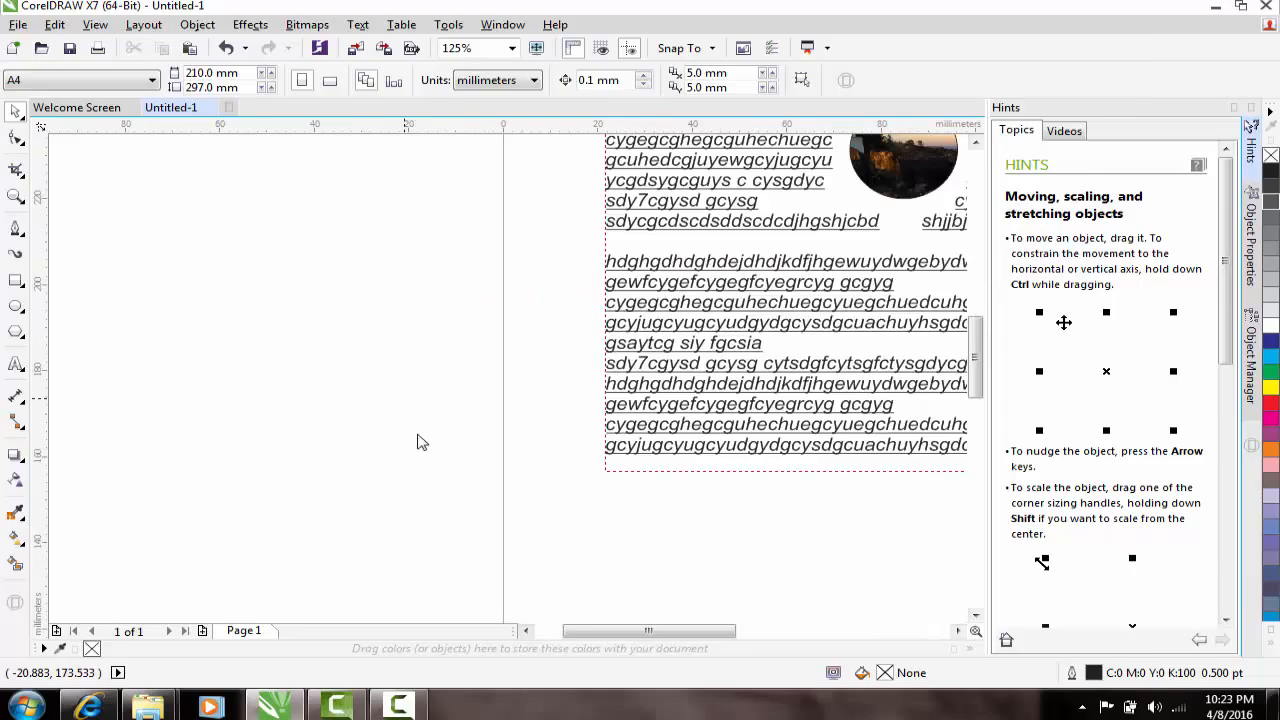
key(ctrl+s)
text(wqdqwdwdwdwe)
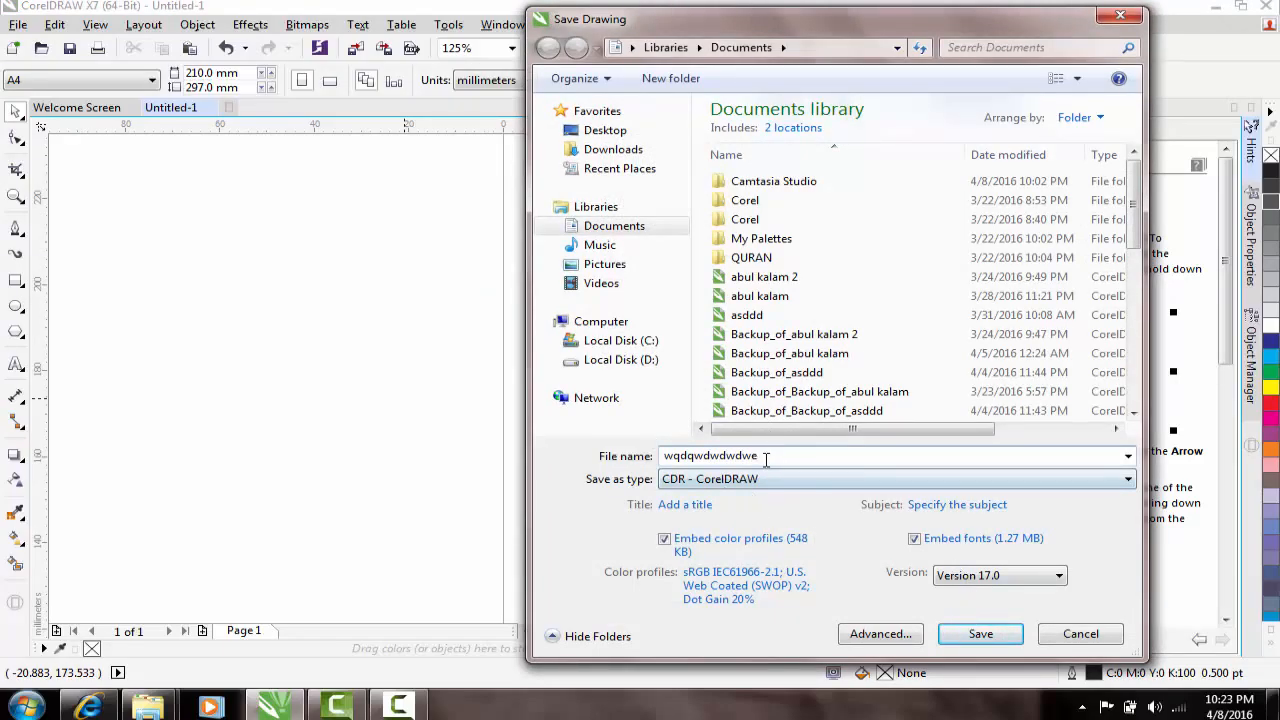
drag(766, 458, 591, 490)
text(A)
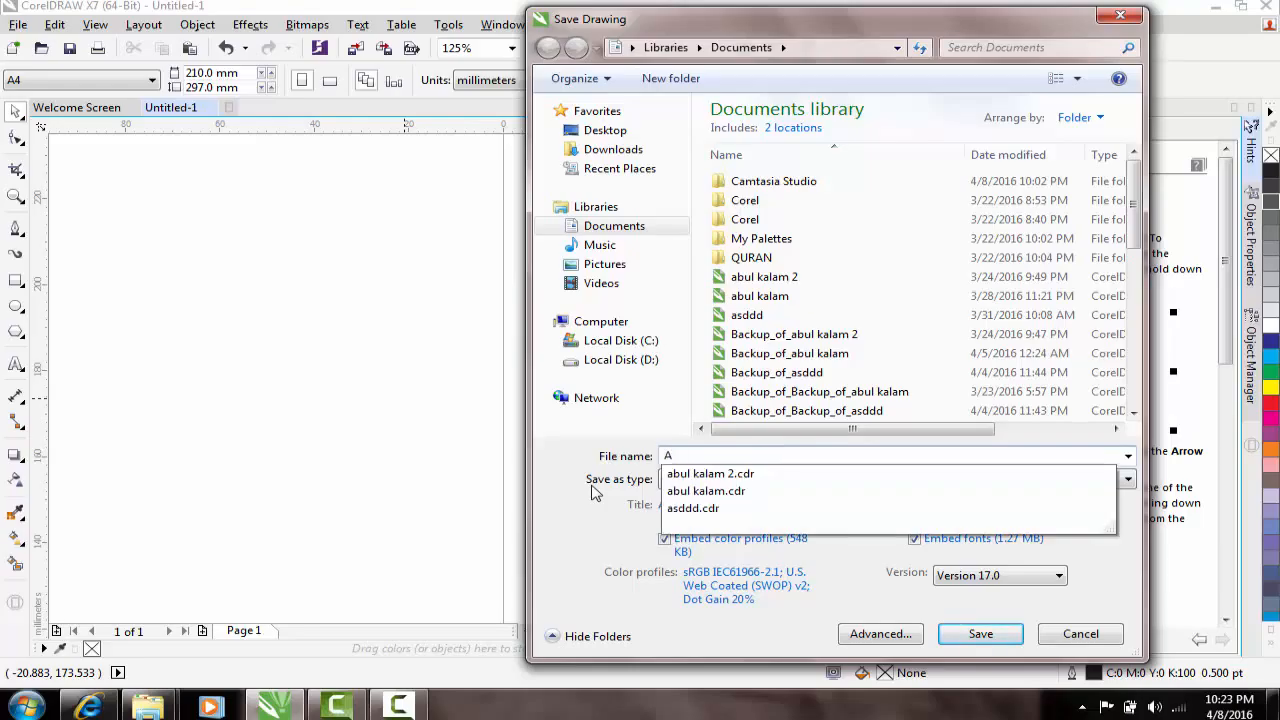
key(BackSpace)
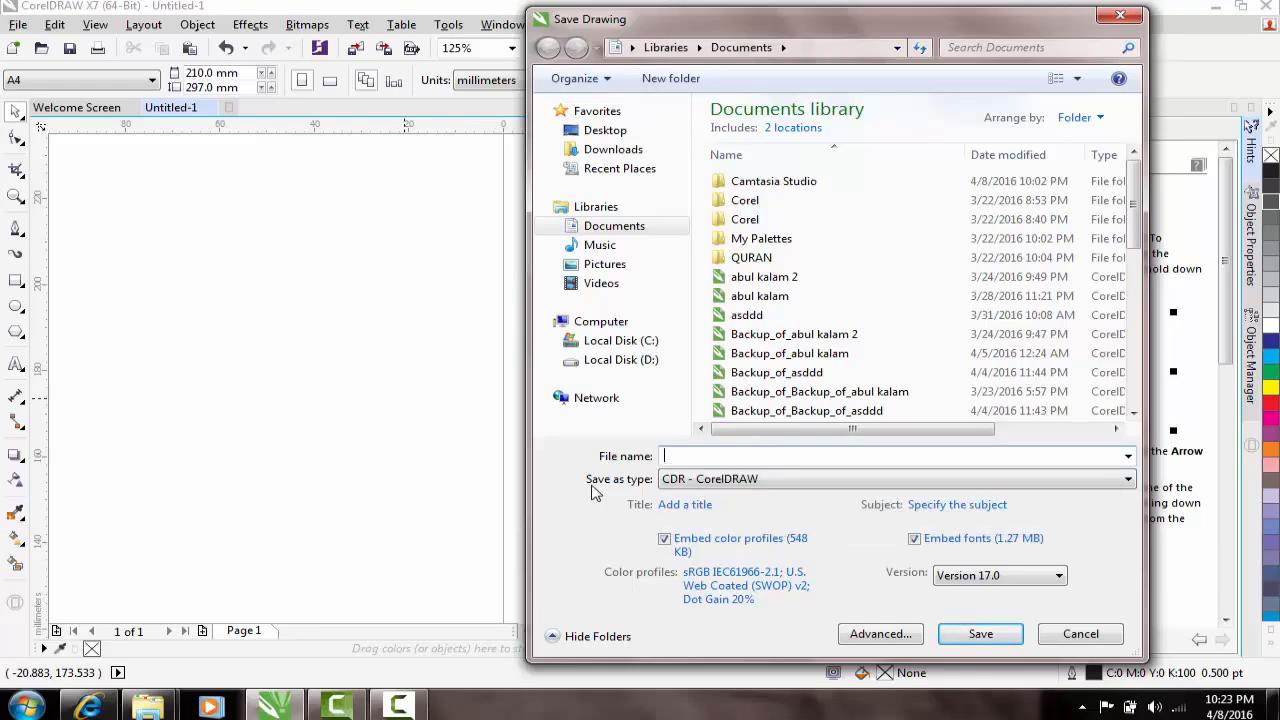
text(A)
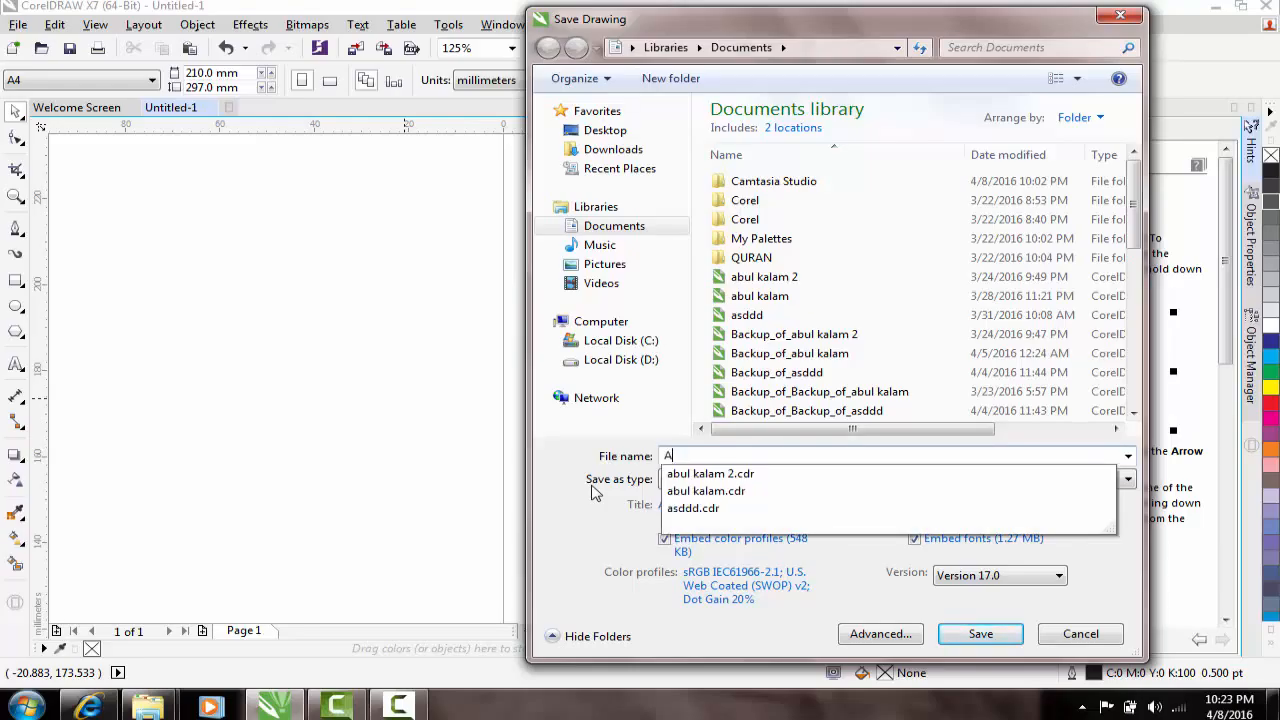
text(KMR Studio)
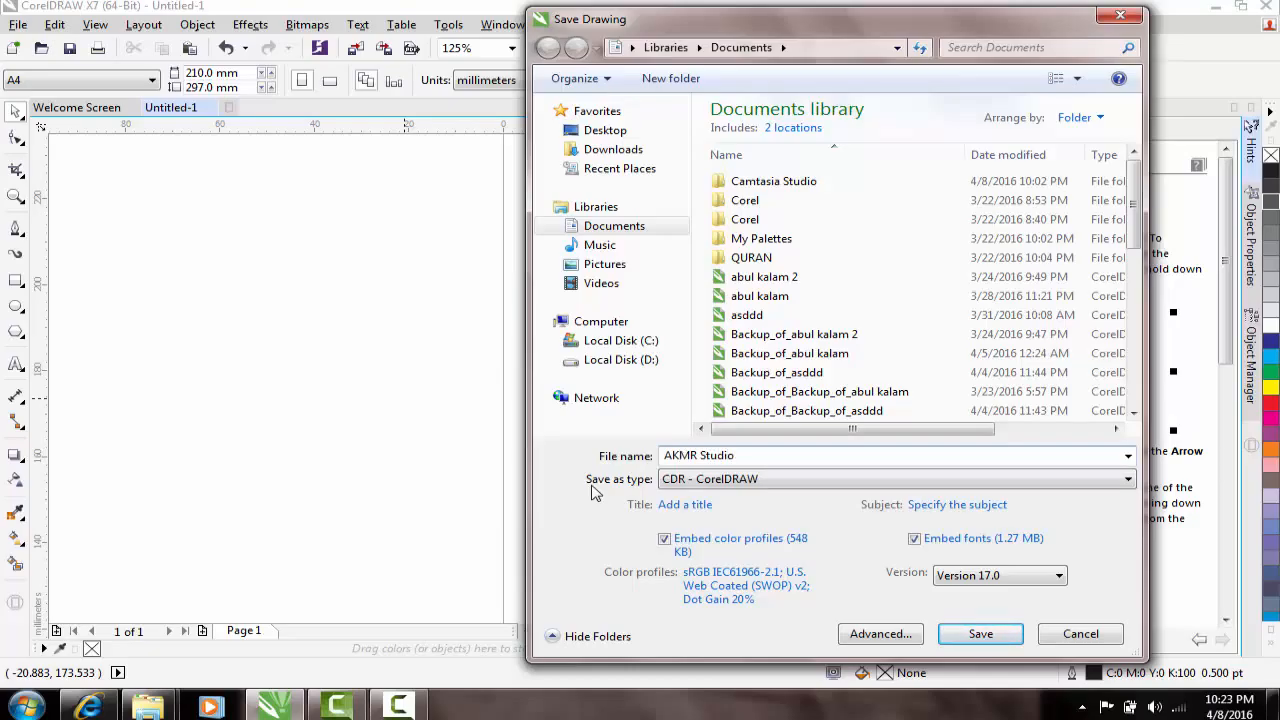
key(Return)
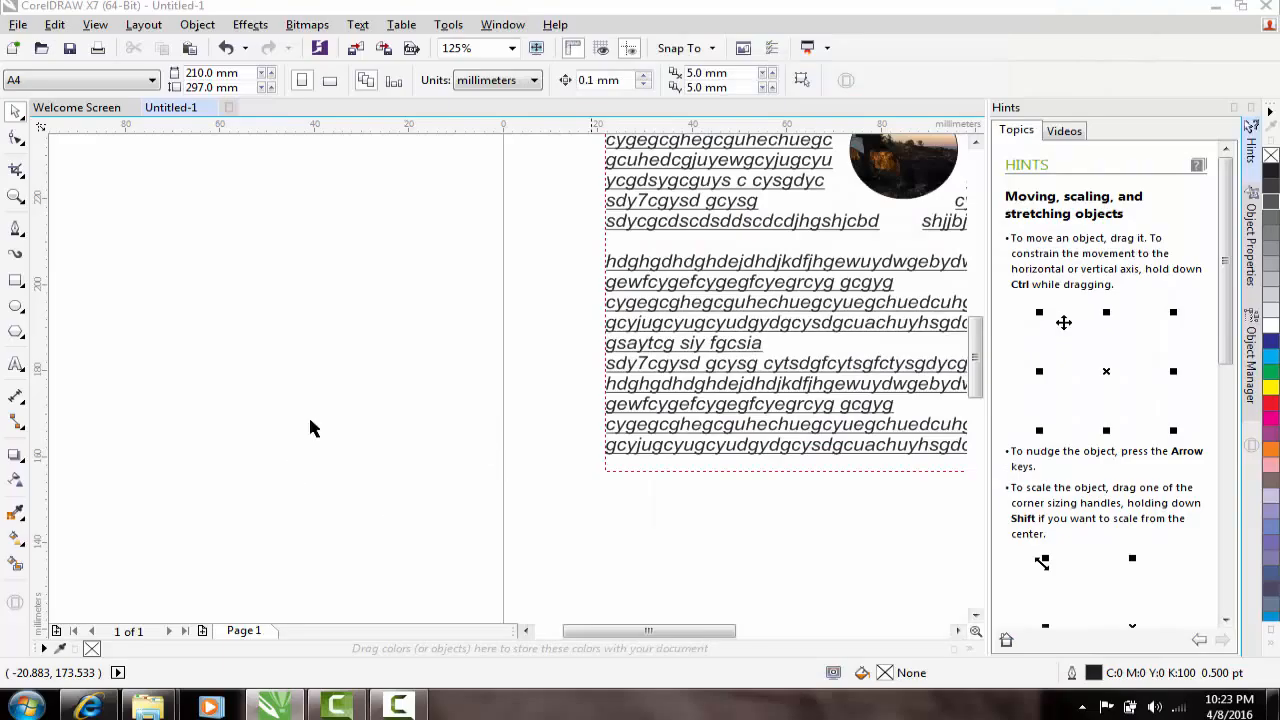
Step: Insert a second page and draw an empty paragraph text frame about 187 by 108 mm on it
scroll(401, 433, down, 2)
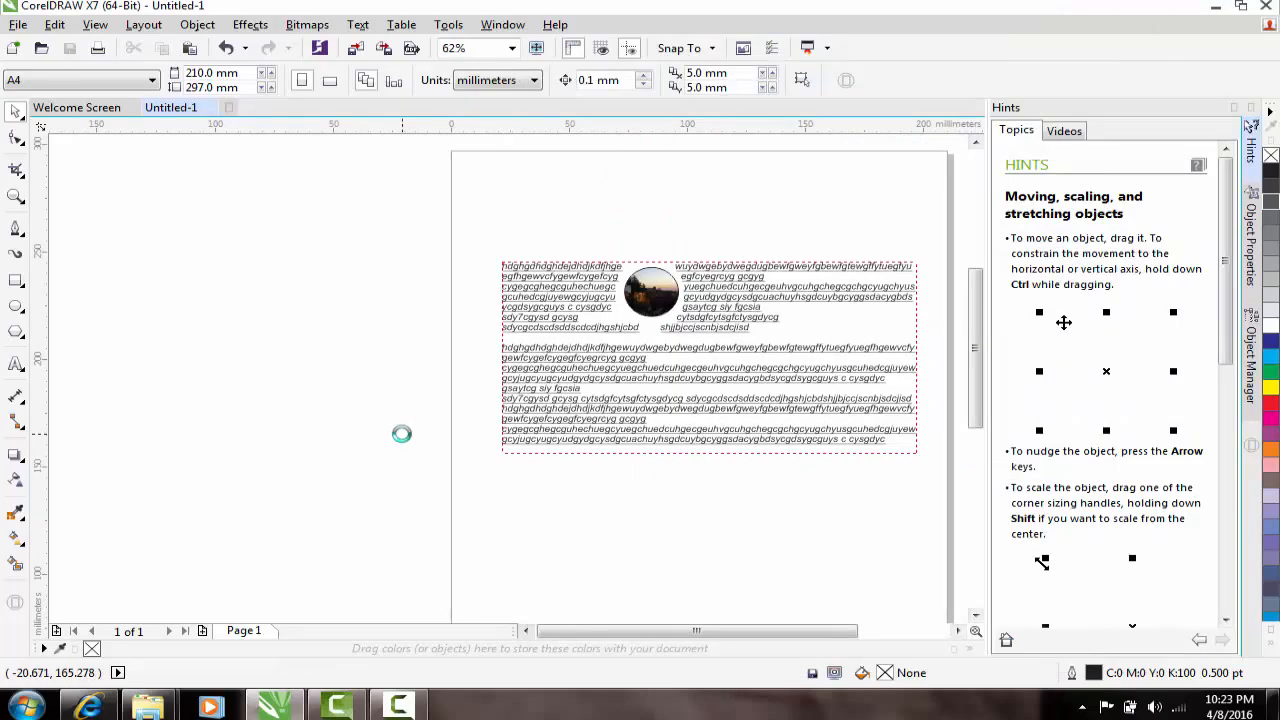
key(Page_Down)
key(Return)
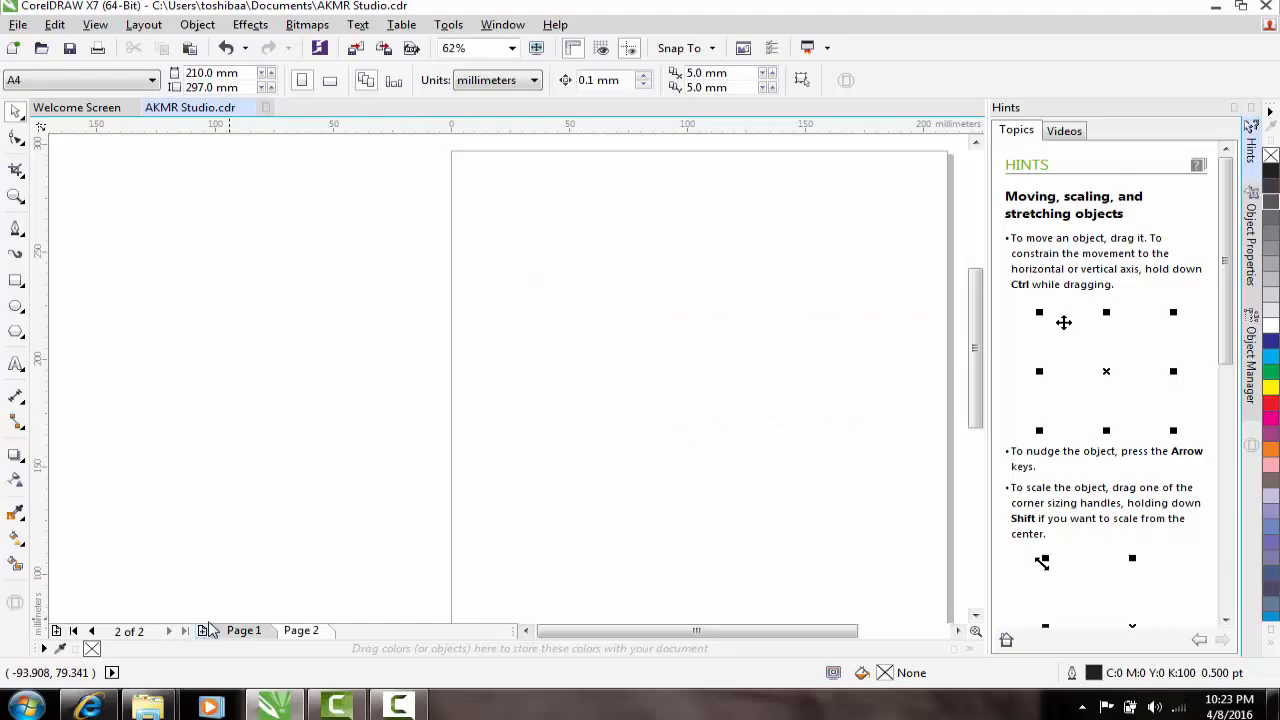
click(16, 366)
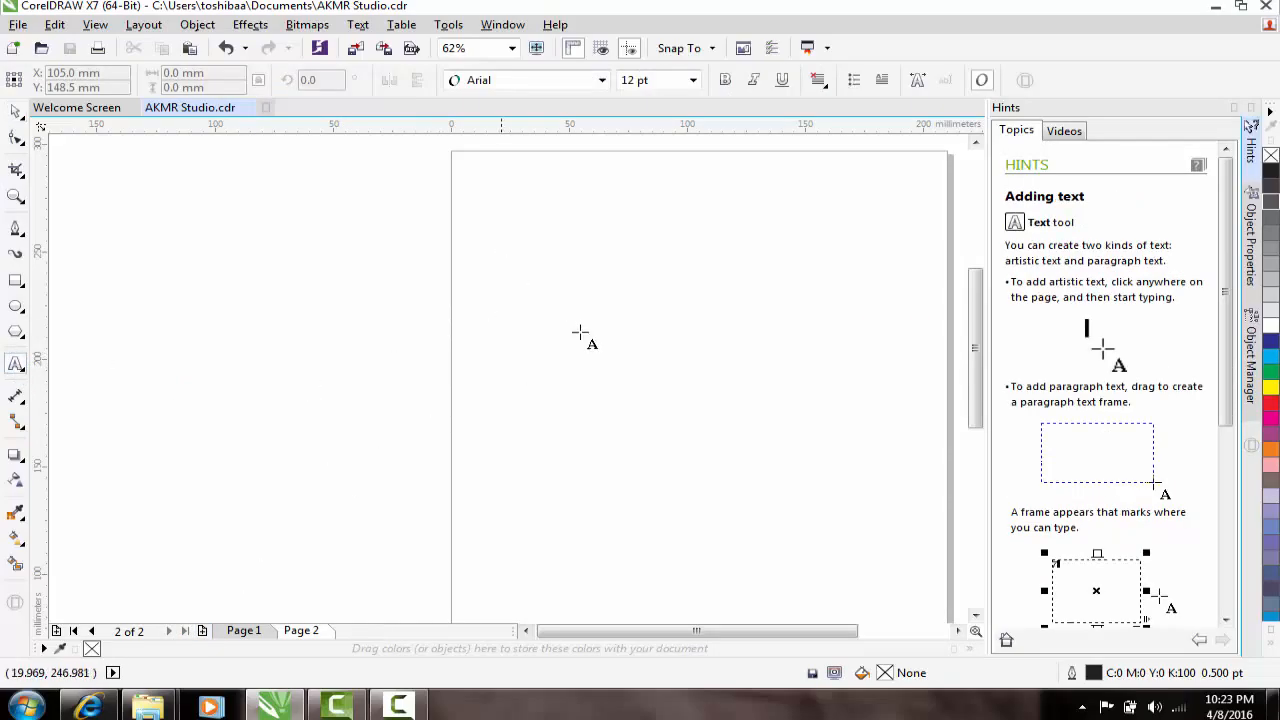
drag(497, 256, 940, 487)
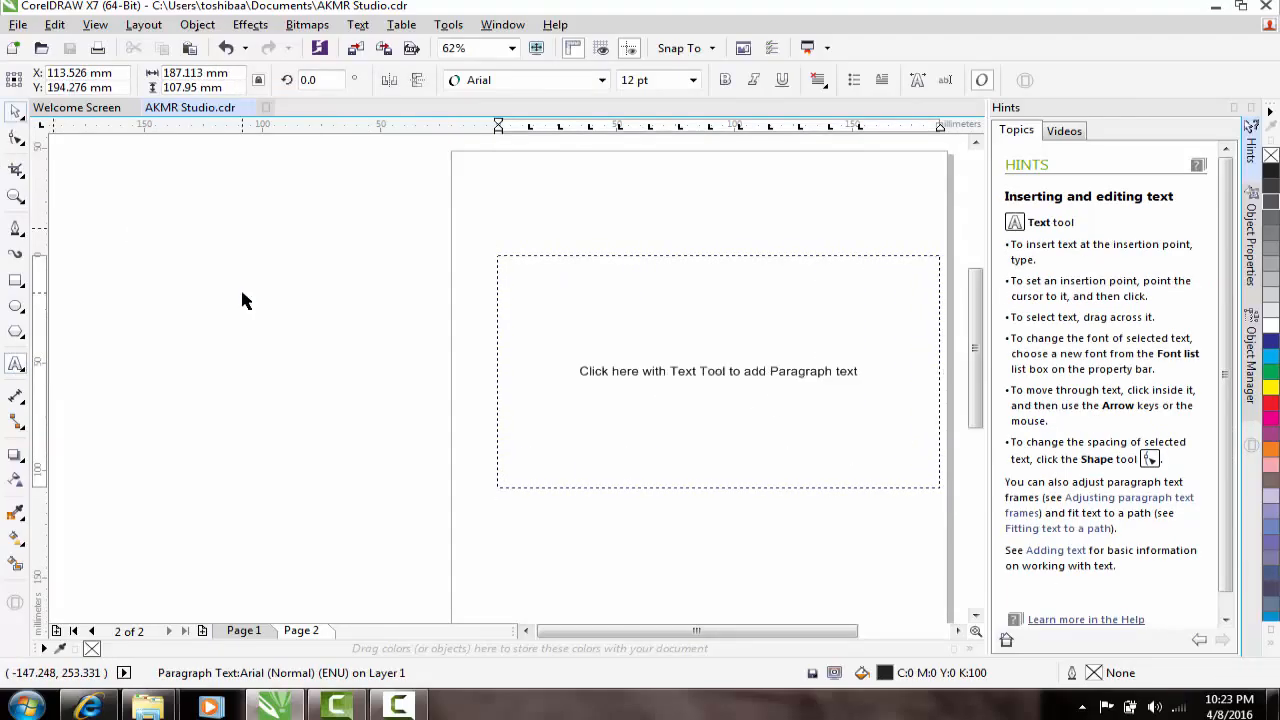
Step: Try to continue the overflow of page 1's text frame on page 2
click(241, 631)
scroll(513, 383, down, 2)
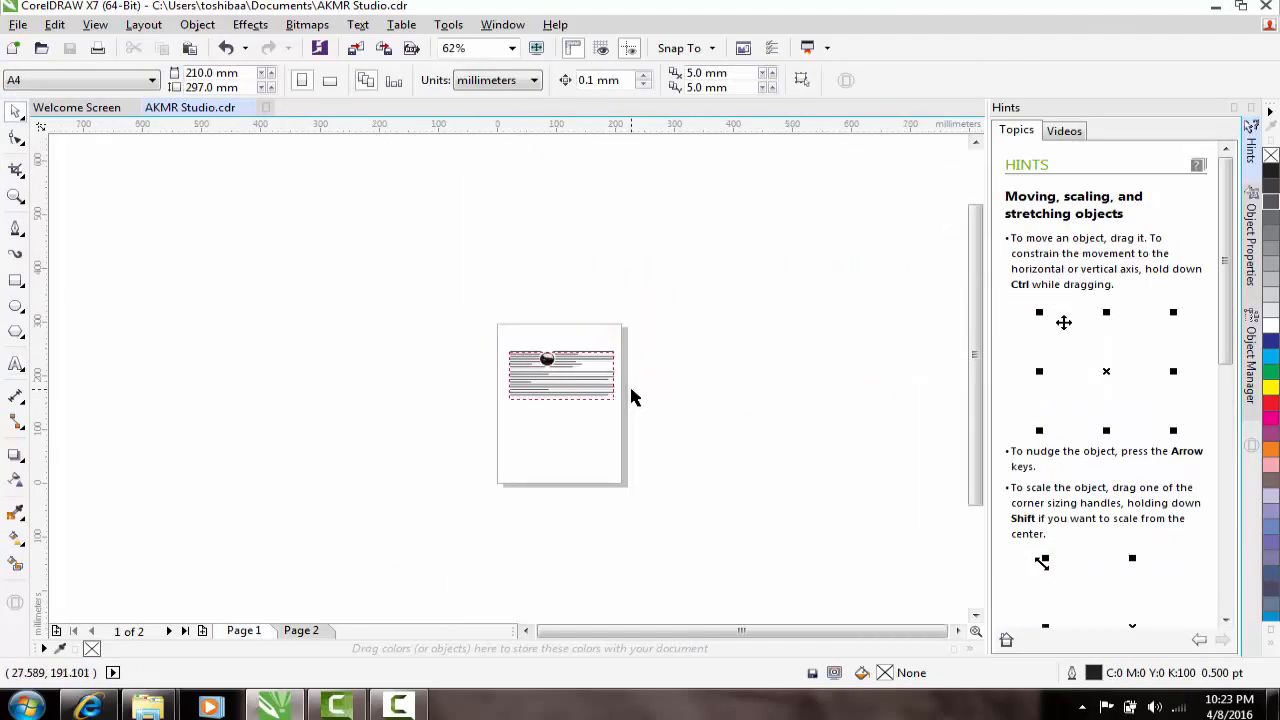
scroll(631, 397, up, 1)
scroll(470, 391, up, 1)
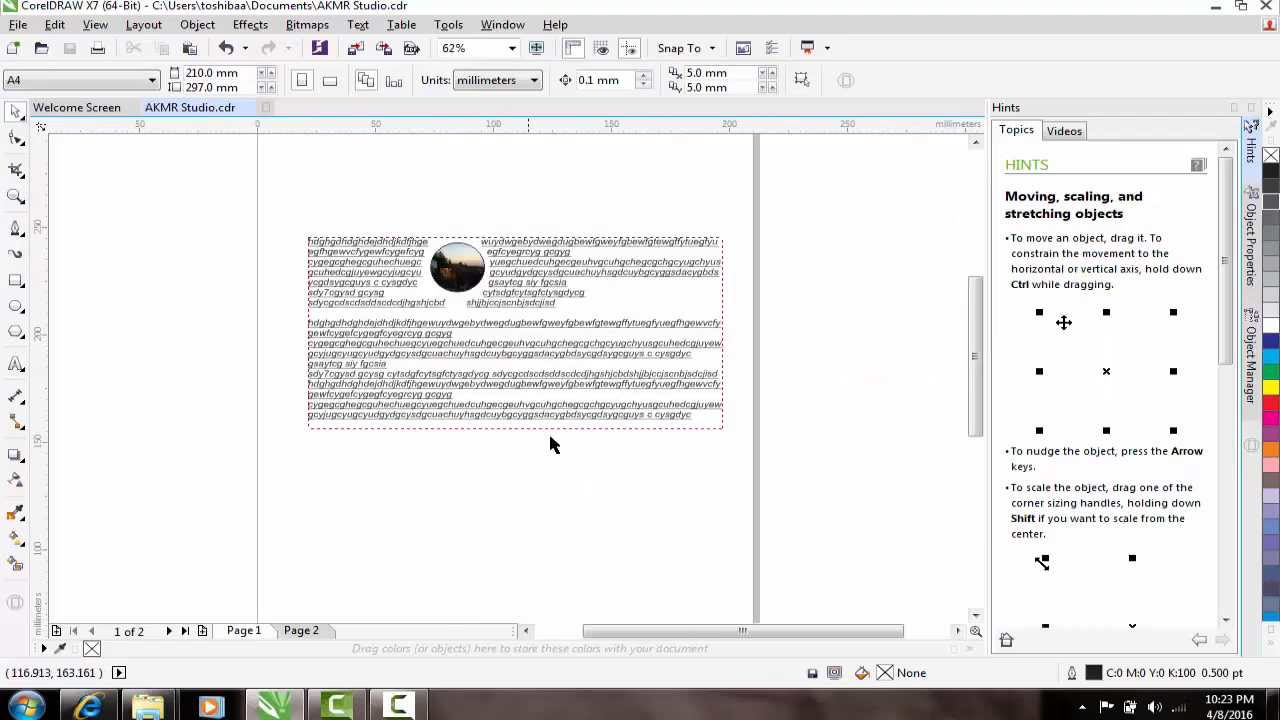
click(527, 410)
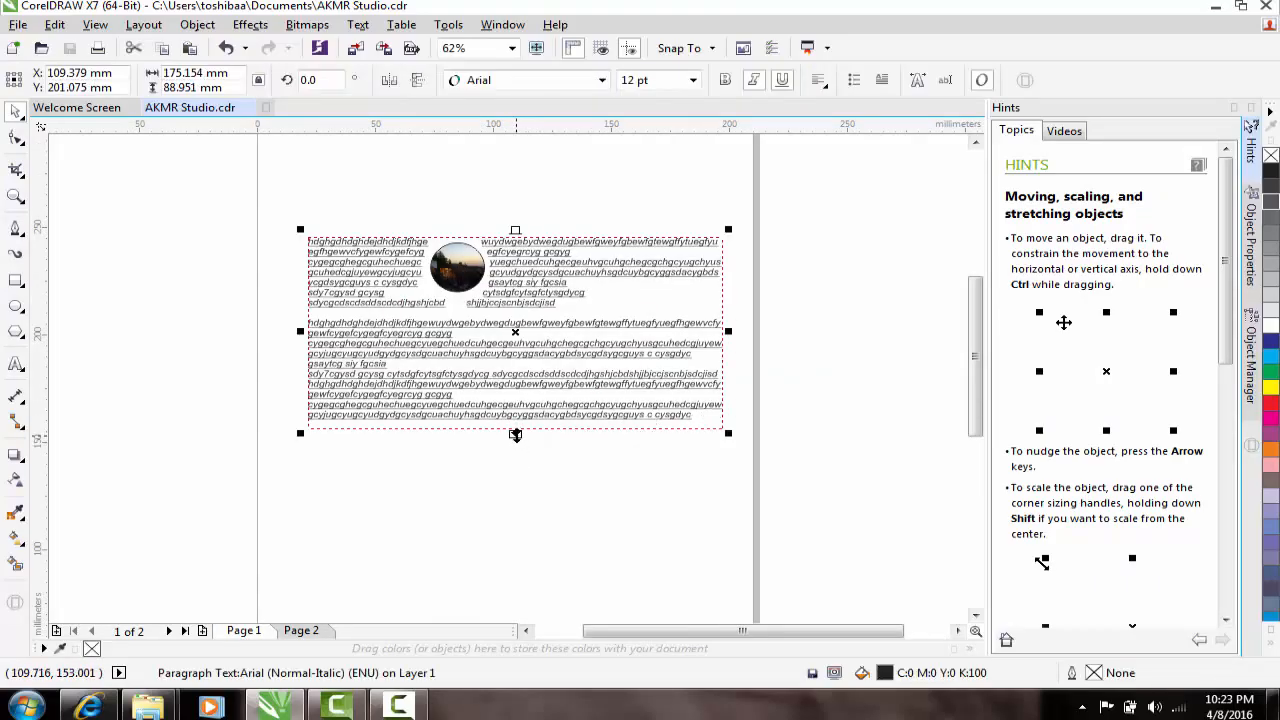
click(301, 631)
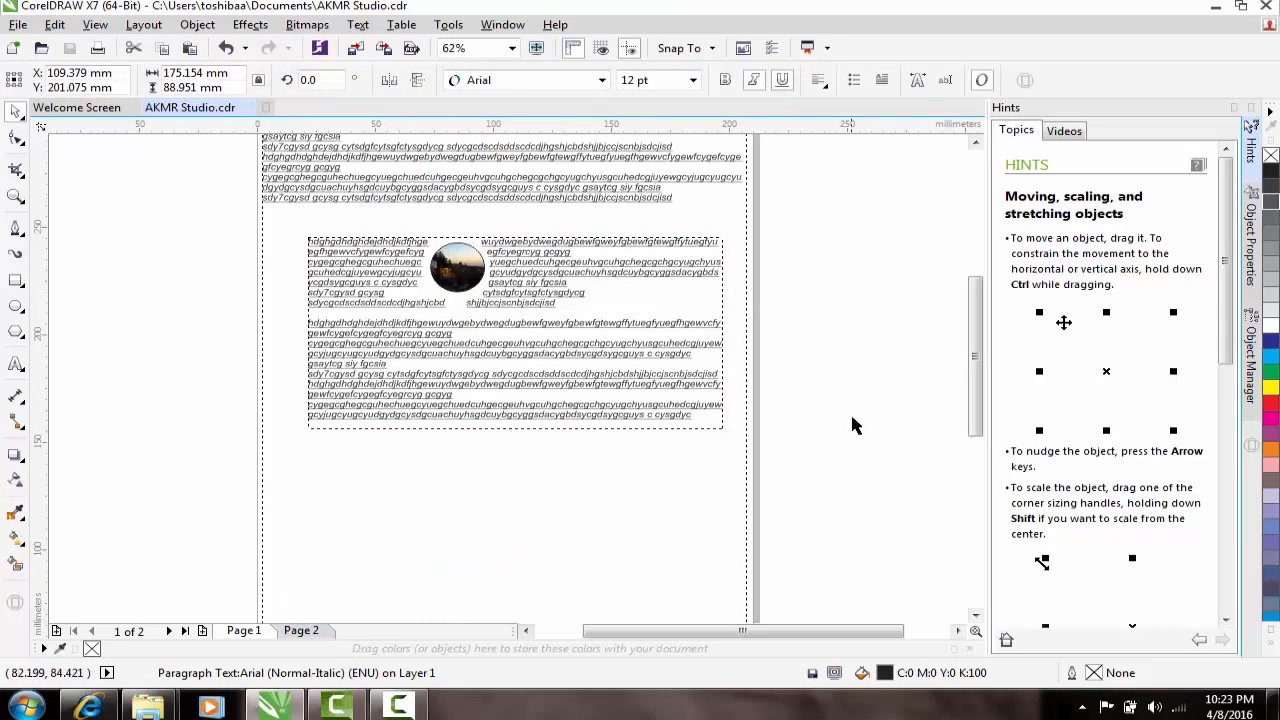
Step: Load the overflow text of page 1's frame and place it in a linked frame on page 2
click(588, 421)
click(515, 434)
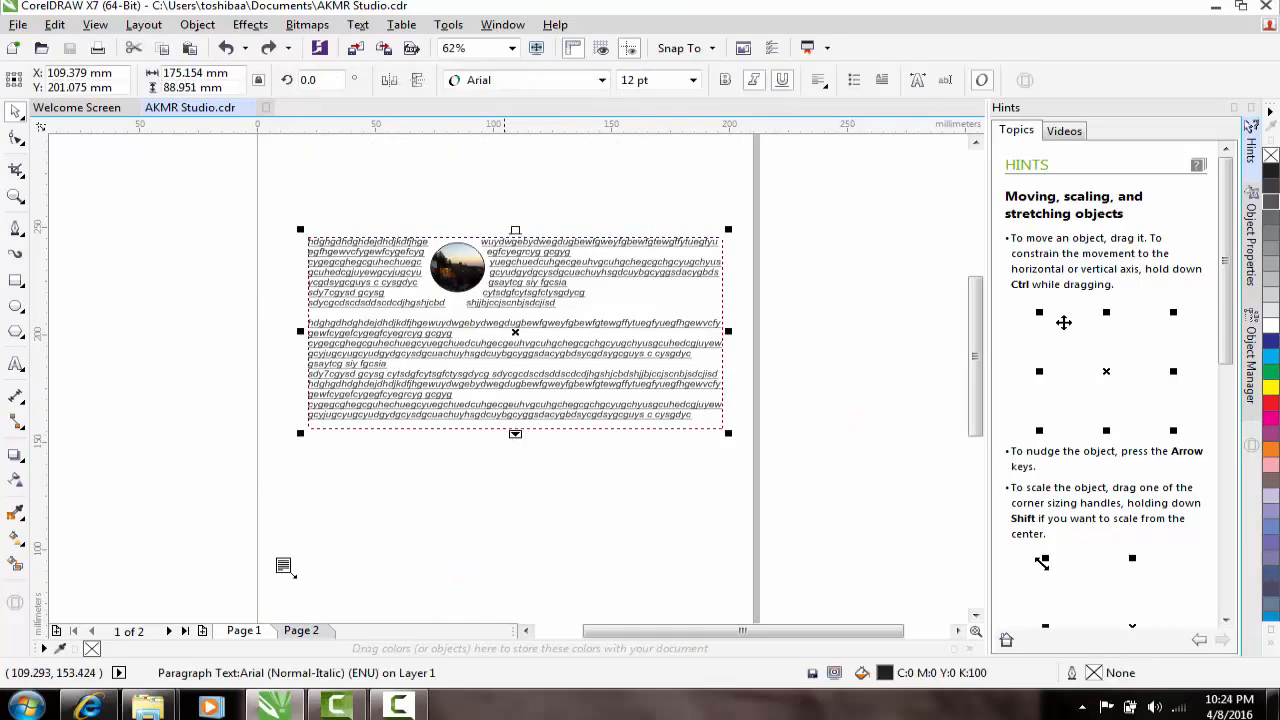
click(318, 632)
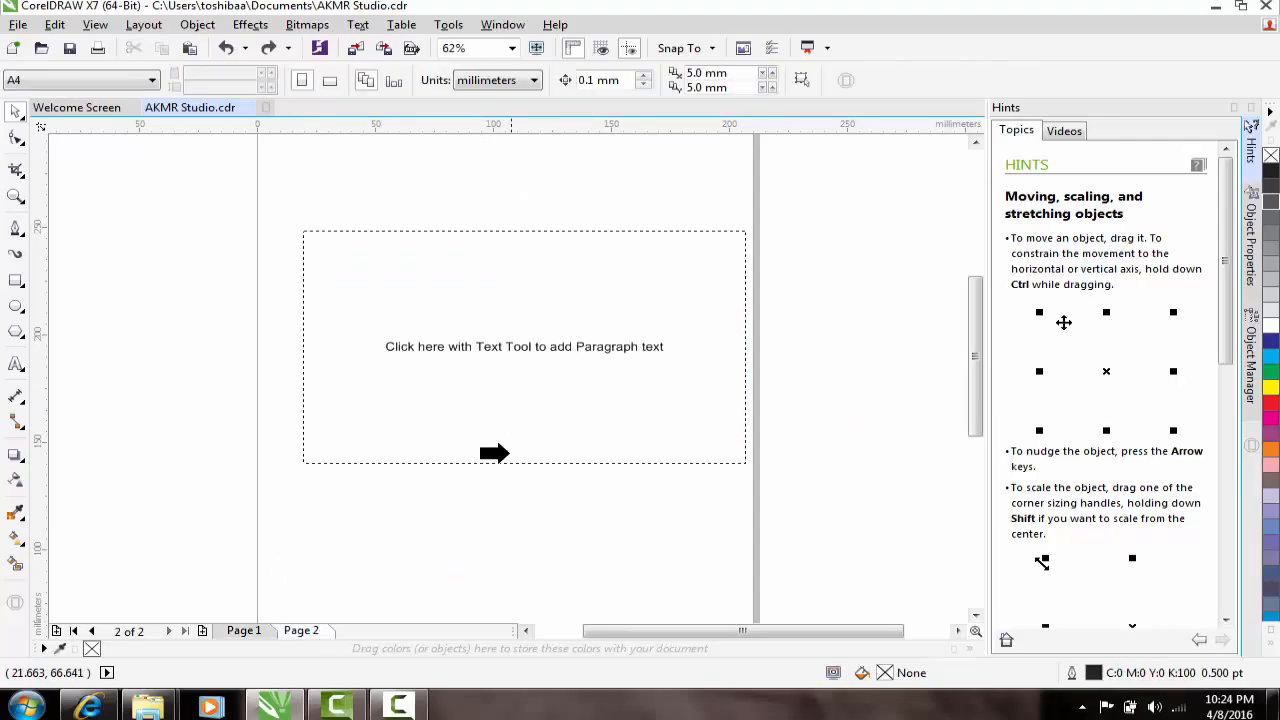
click(357, 457)
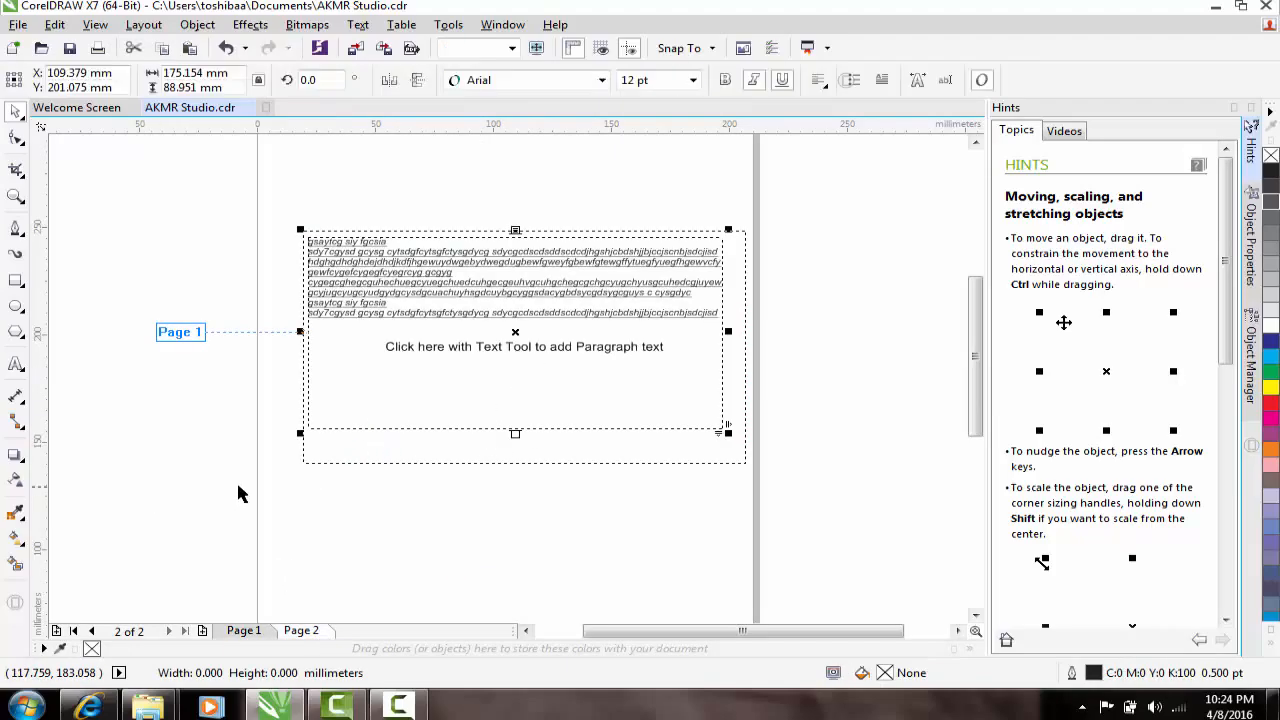
Step: Move the empty placeholder text frame below the linked text on page 2 and delete it
click(708, 465)
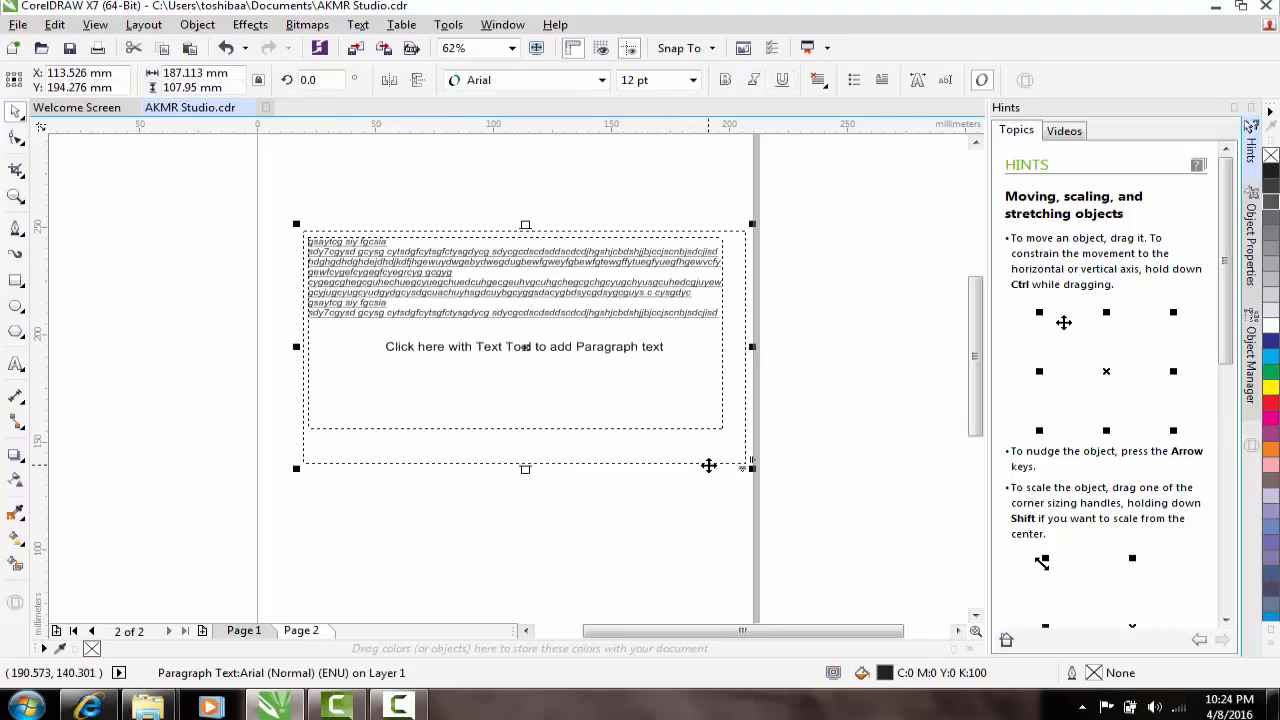
drag(710, 462, 700, 591)
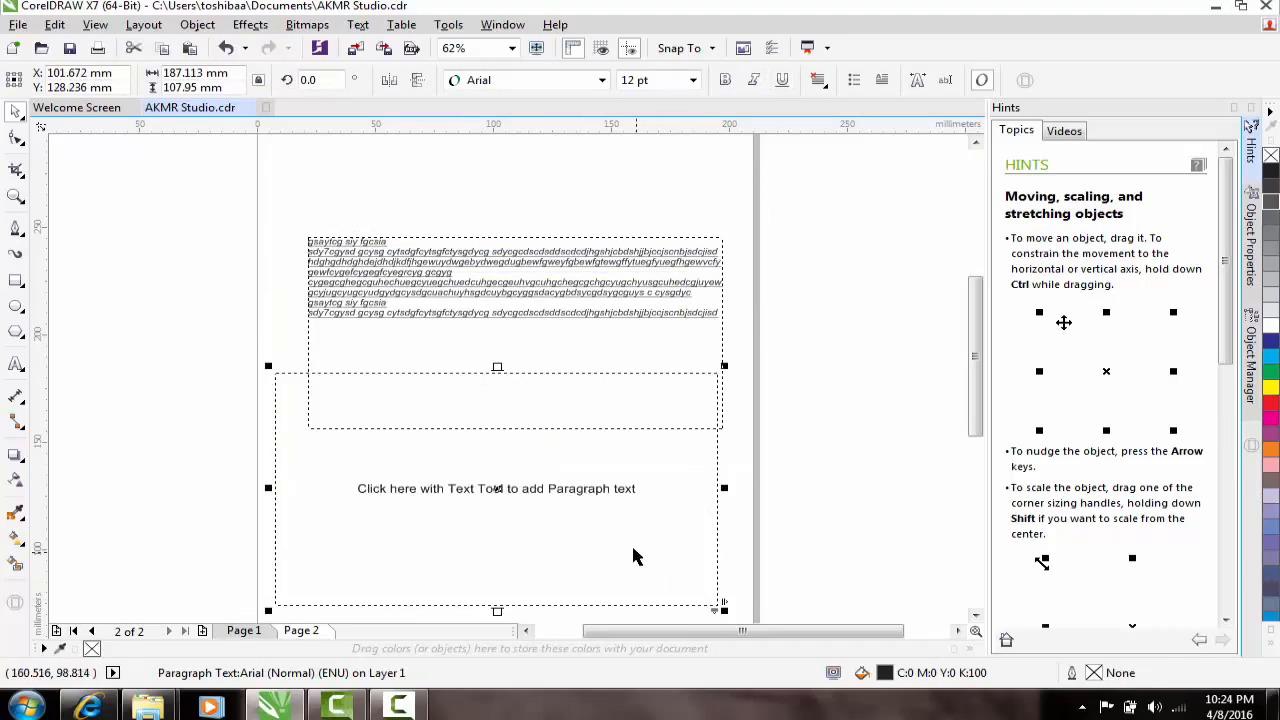
key(Delete)
Step: Undo the recent frame edits on page 2, including the linked text frame
click(537, 395)
scroll(520, 430, down, 2)
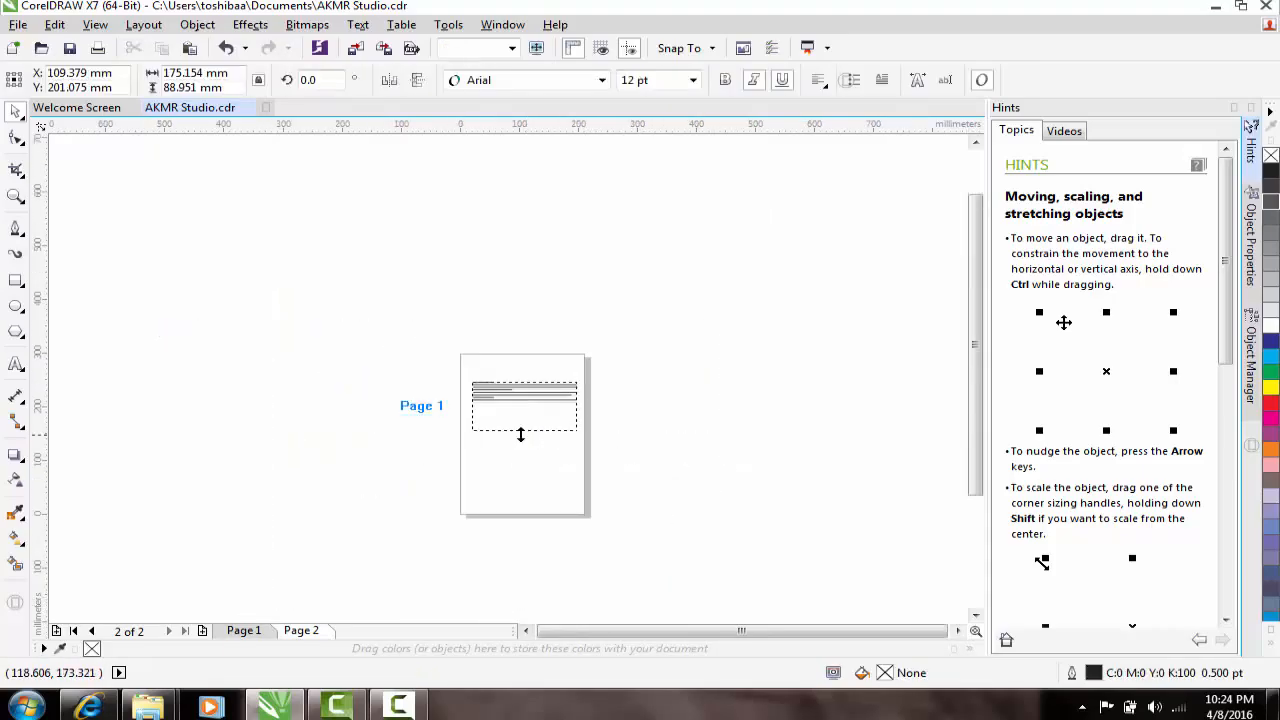
scroll(520, 430, up, 2)
key(ctrl+z)
key(ctrl+z)
key(ctrl+z)
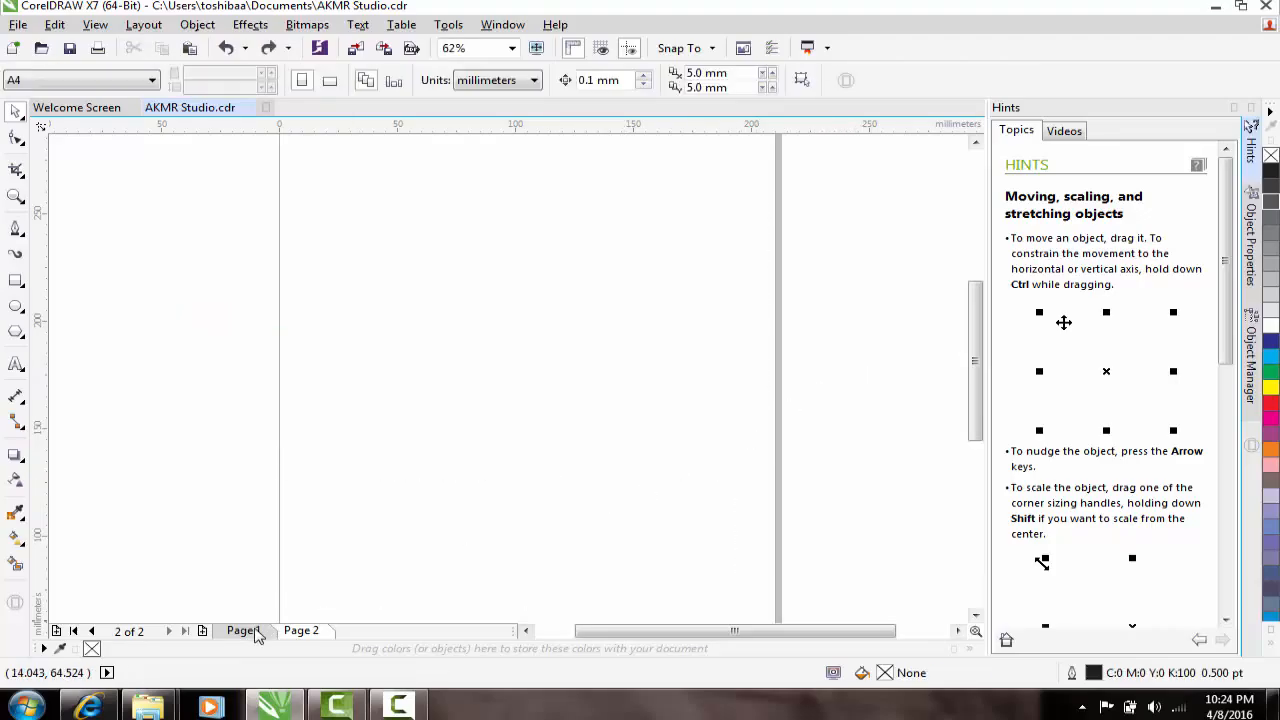
Step: Flow the overflow text of page 1's frame into a linked frame of about 175 by 89 mm on page 2
click(243, 631)
click(548, 462)
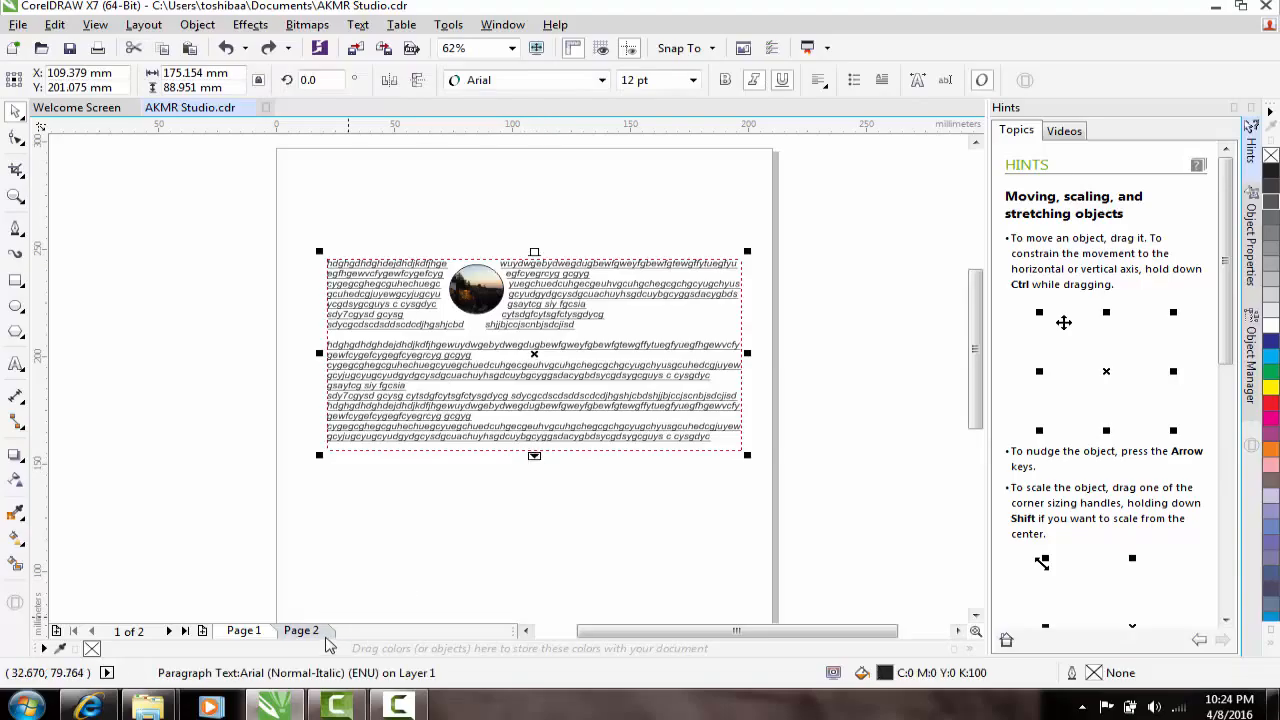
click(300, 631)
scroll(491, 443, down, 2)
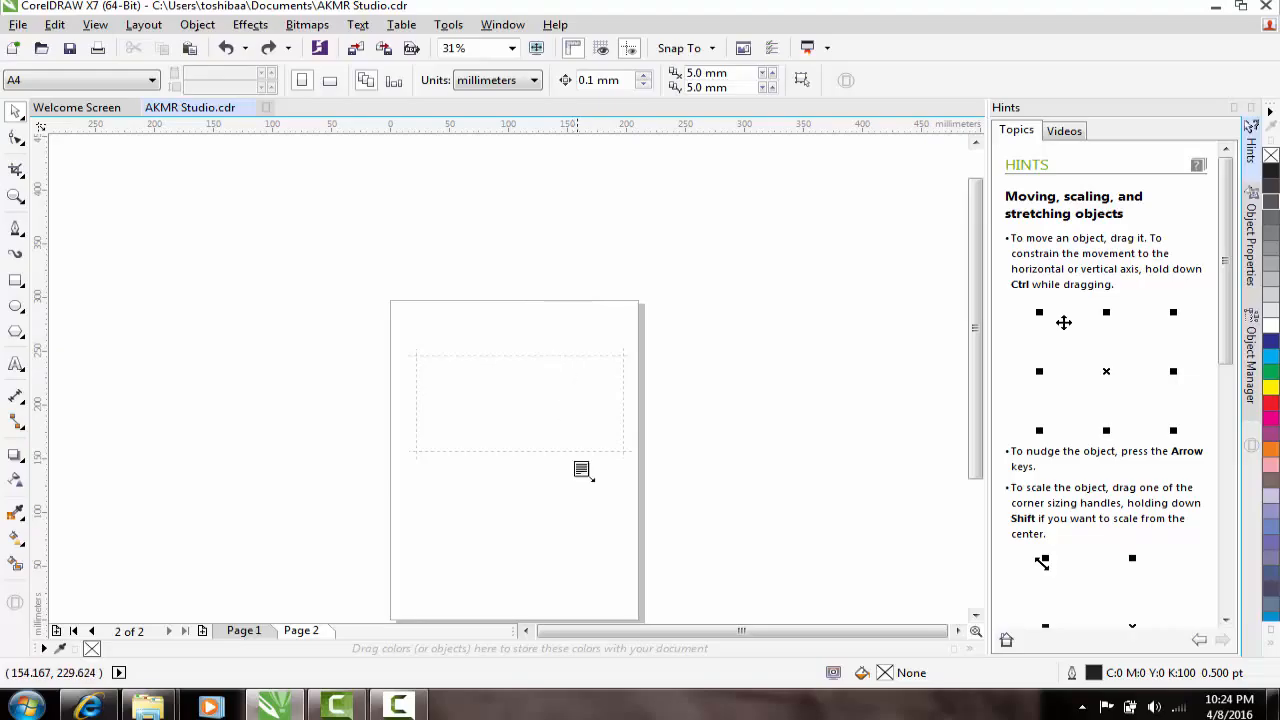
scroll(497, 402, up, 2)
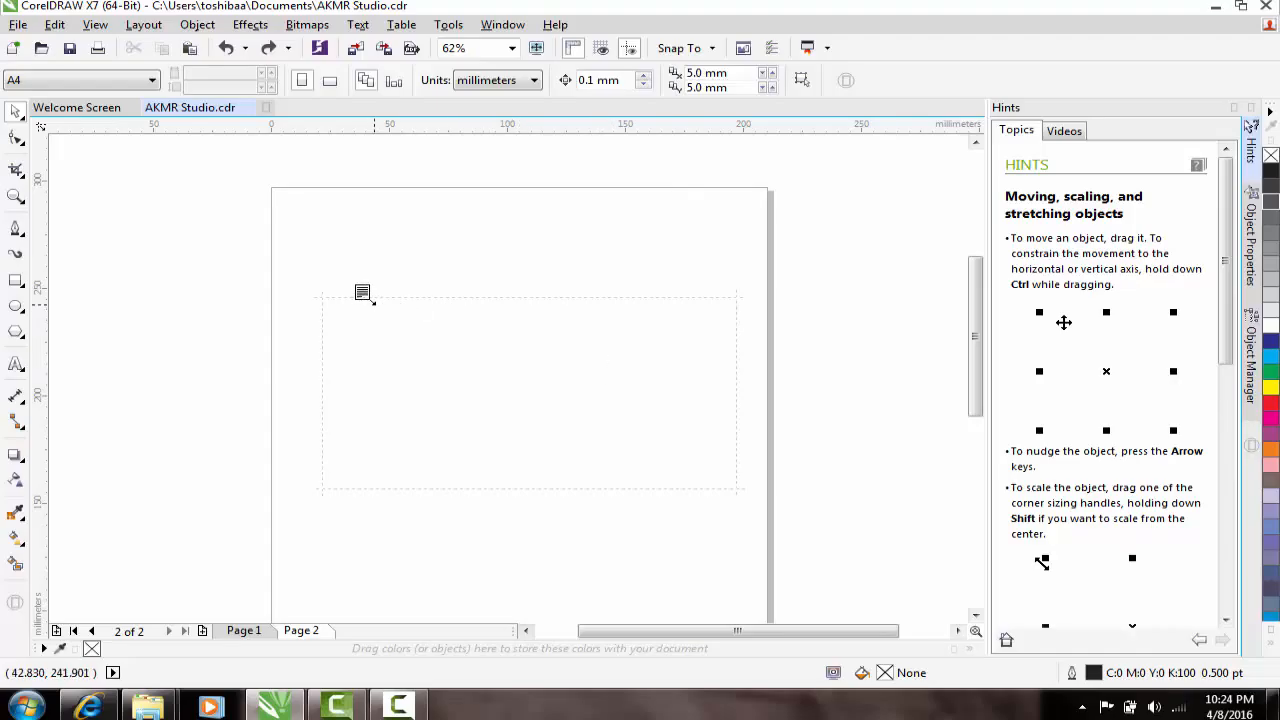
click(378, 315)
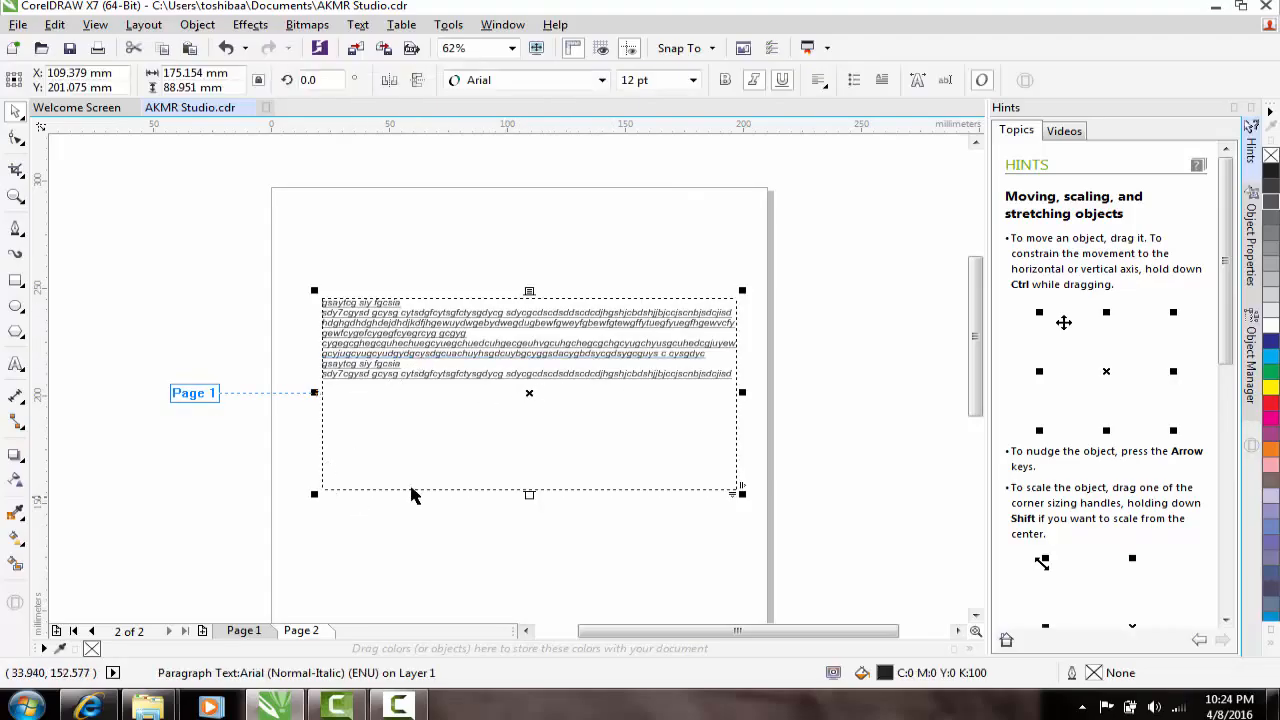
Step: Narrow the linked text frame on page 2 from its right edge to about 107 mm wide
scroll(628, 418, down, 1)
click(756, 395)
scroll(606, 421, up, 2)
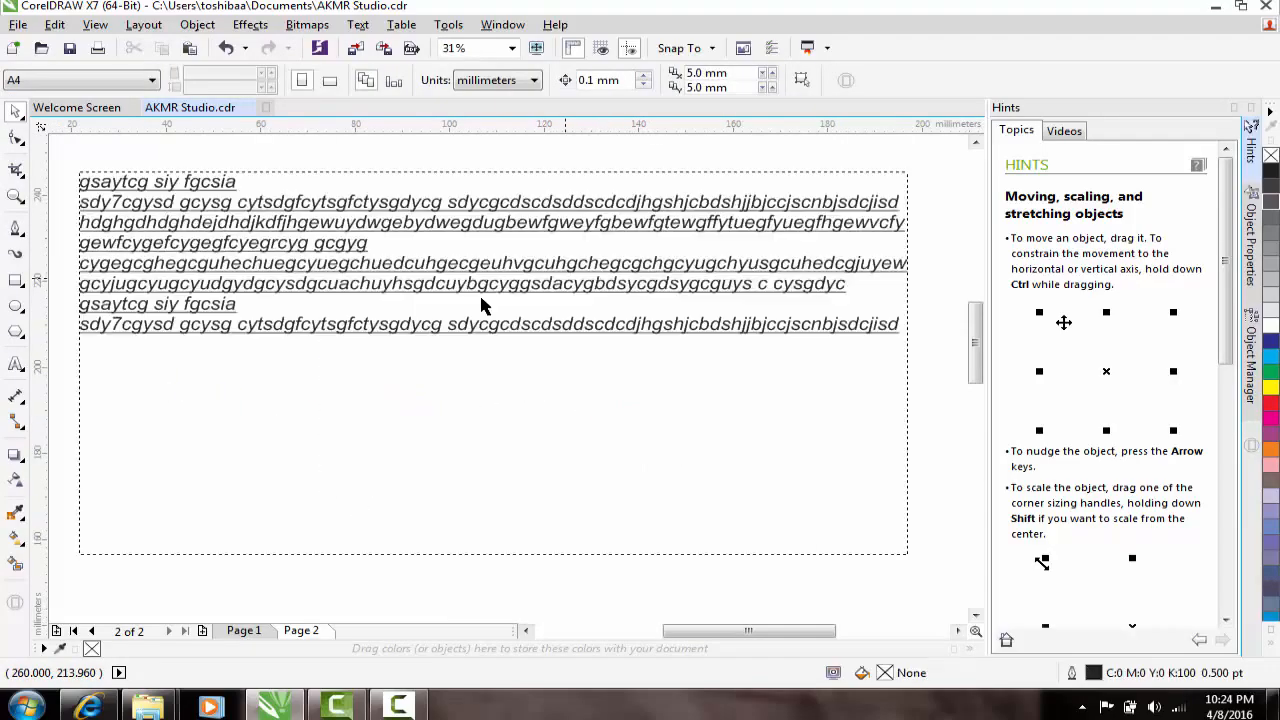
scroll(675, 445, down, 2)
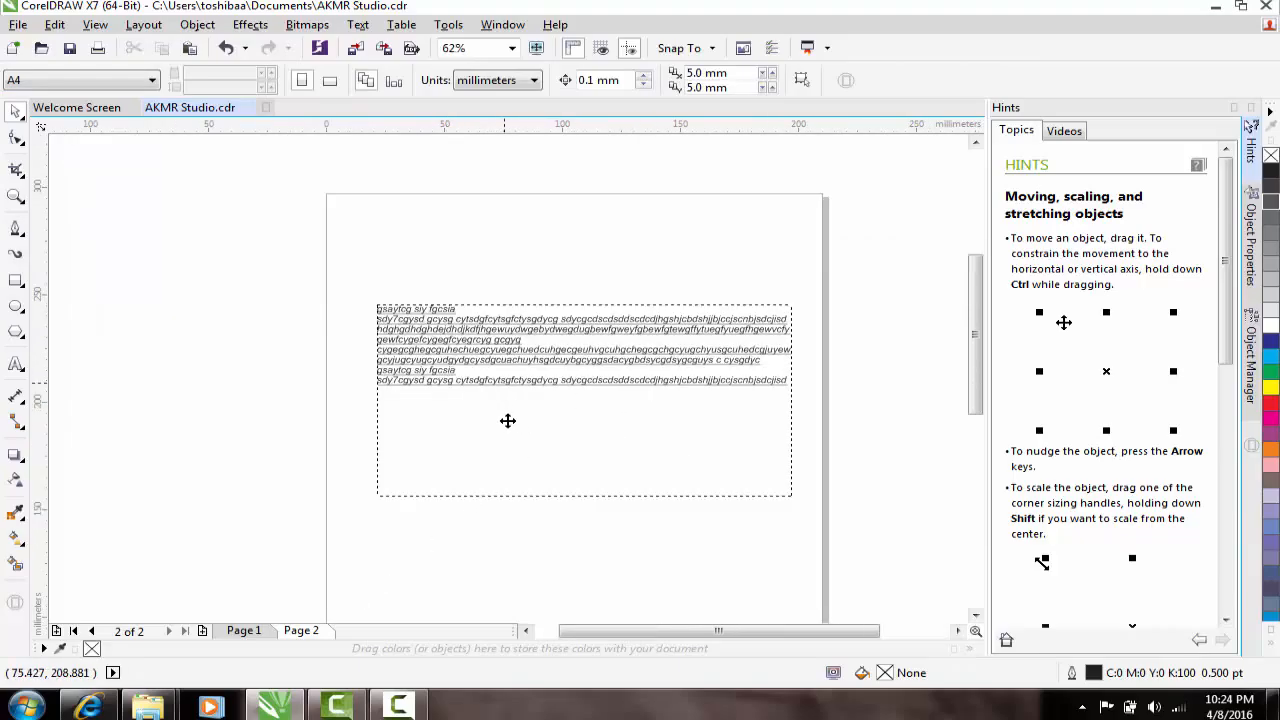
click(518, 428)
scroll(560, 424, down, 2)
scroll(600, 428, up, 1)
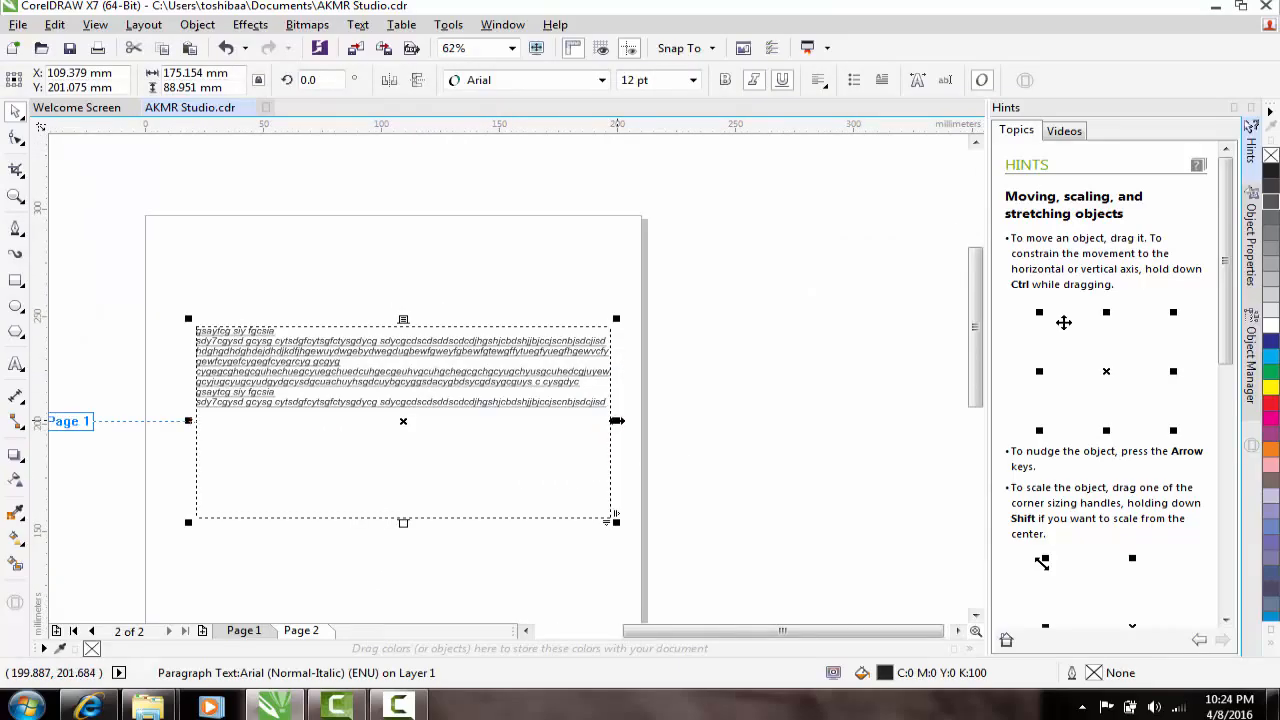
drag(616, 421, 448, 421)
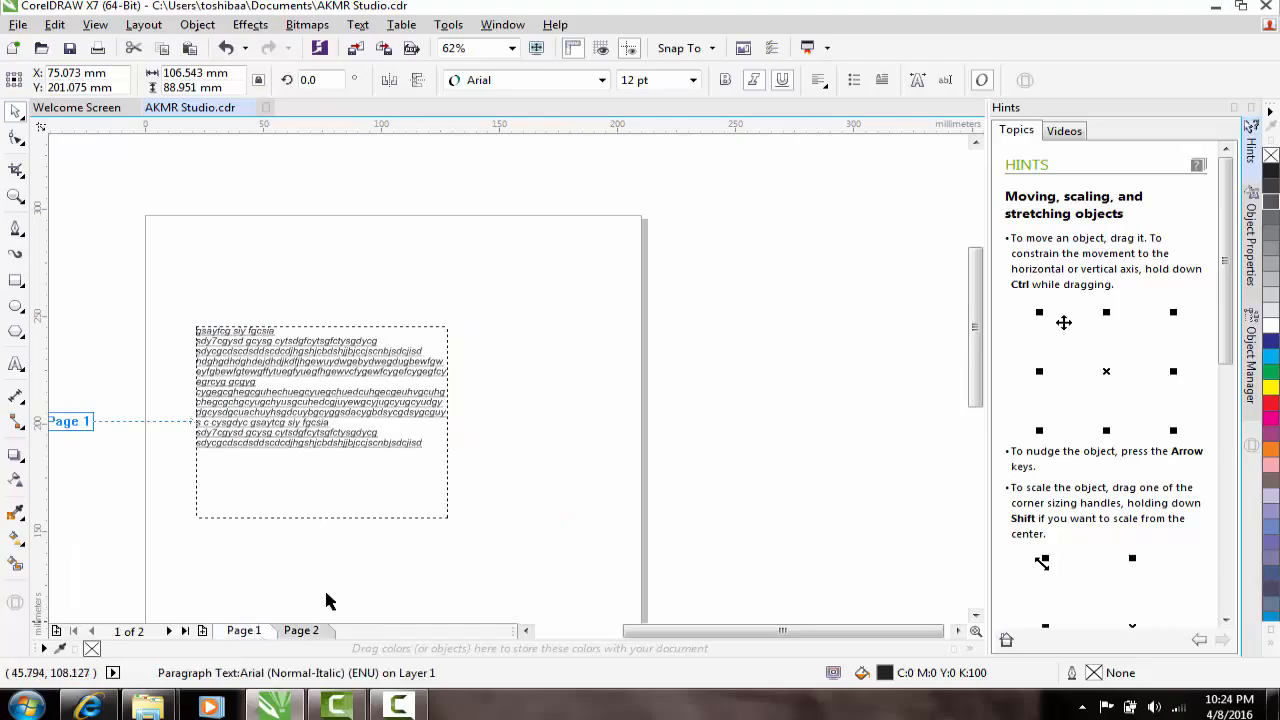
Step: Extend the lower edge of the linked text frame on page 2, making it about 236 mm tall
click(306, 632)
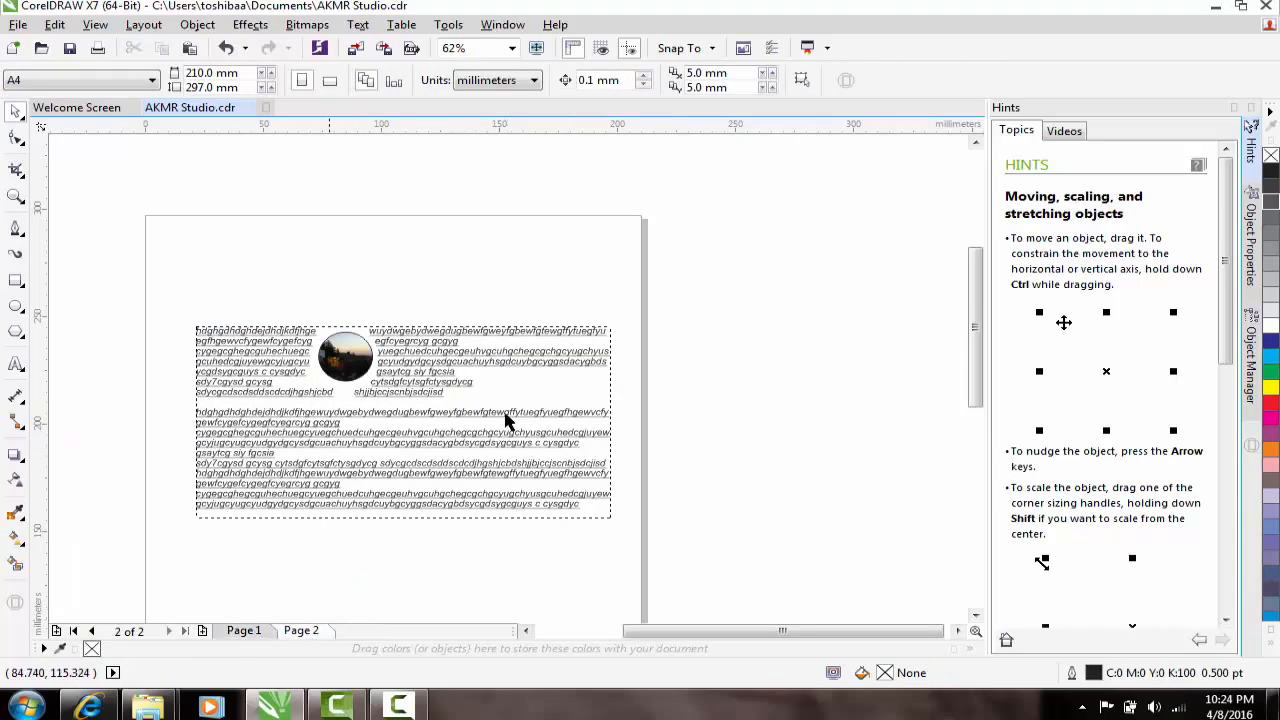
scroll(506, 420, down, 2)
click(470, 428)
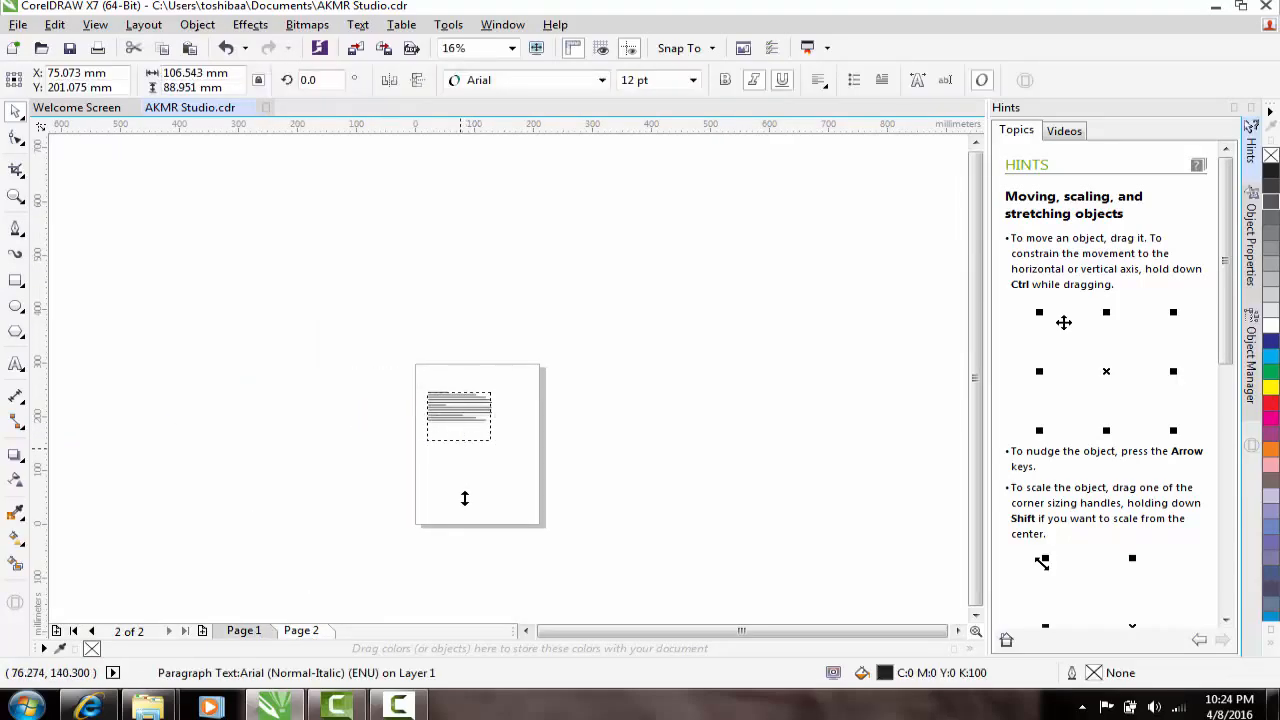
drag(464, 498, 463, 524)
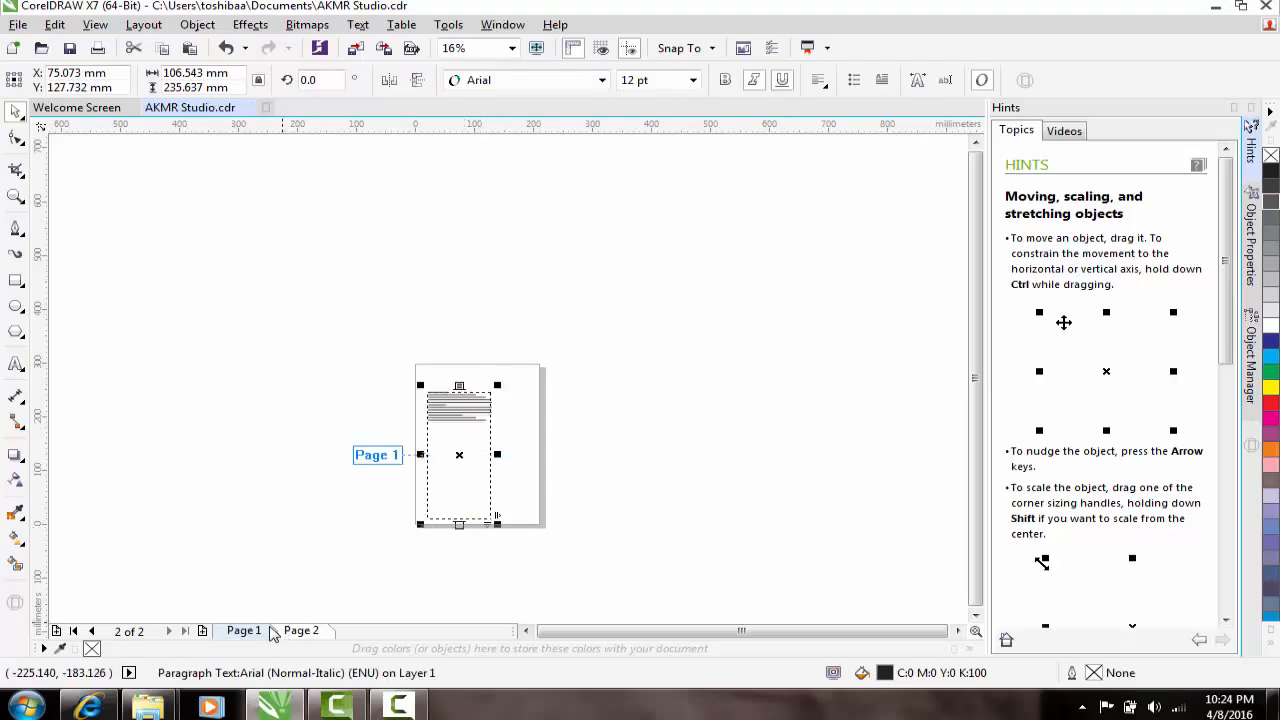
Step: Narrow the text frame on page 1 from its right edge to about 97 mm wide
click(264, 631)
scroll(485, 450, up, 3)
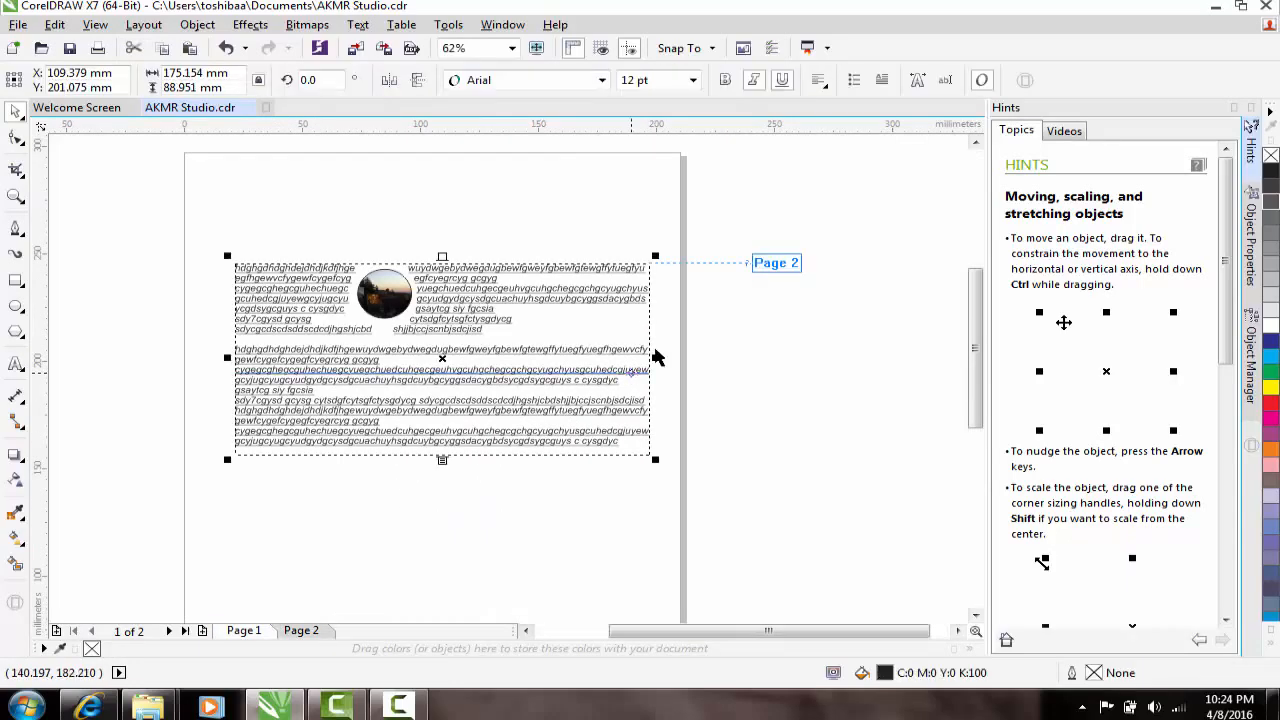
drag(655, 357, 466, 369)
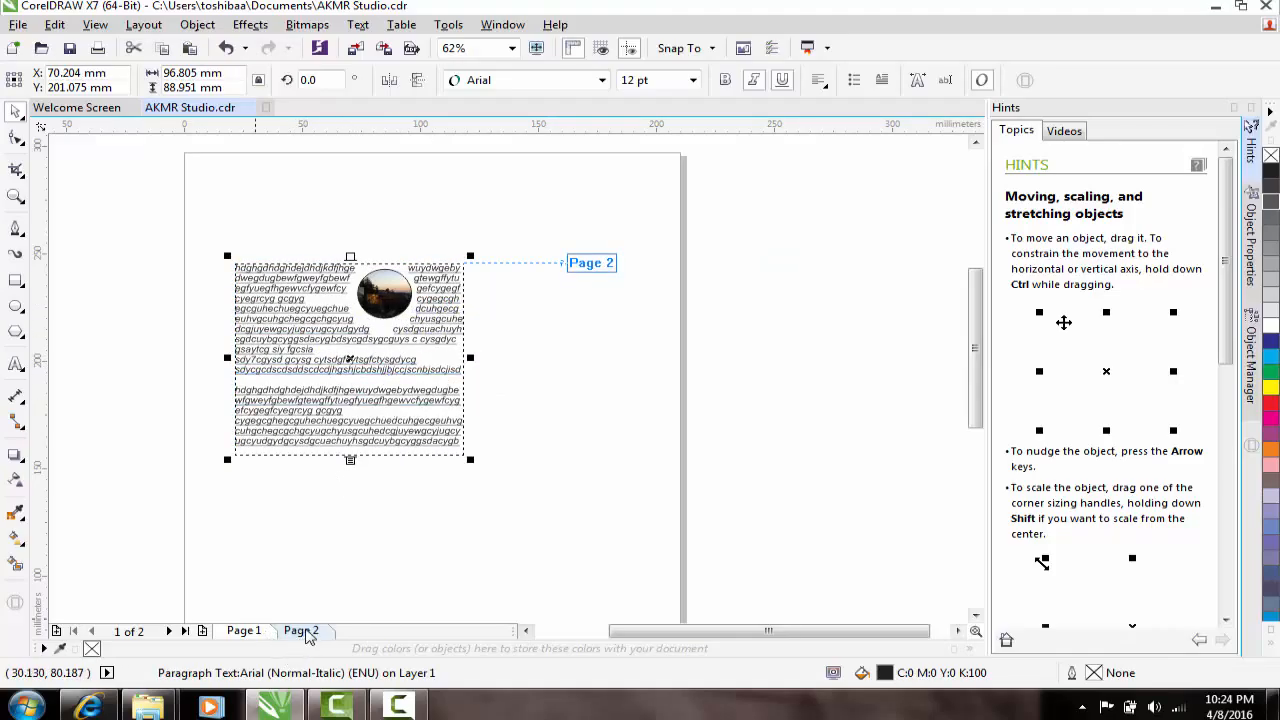
Step: Shorten the linked text frame on page 2 from its lower edge to about 82 mm tall
click(302, 631)
click(442, 430)
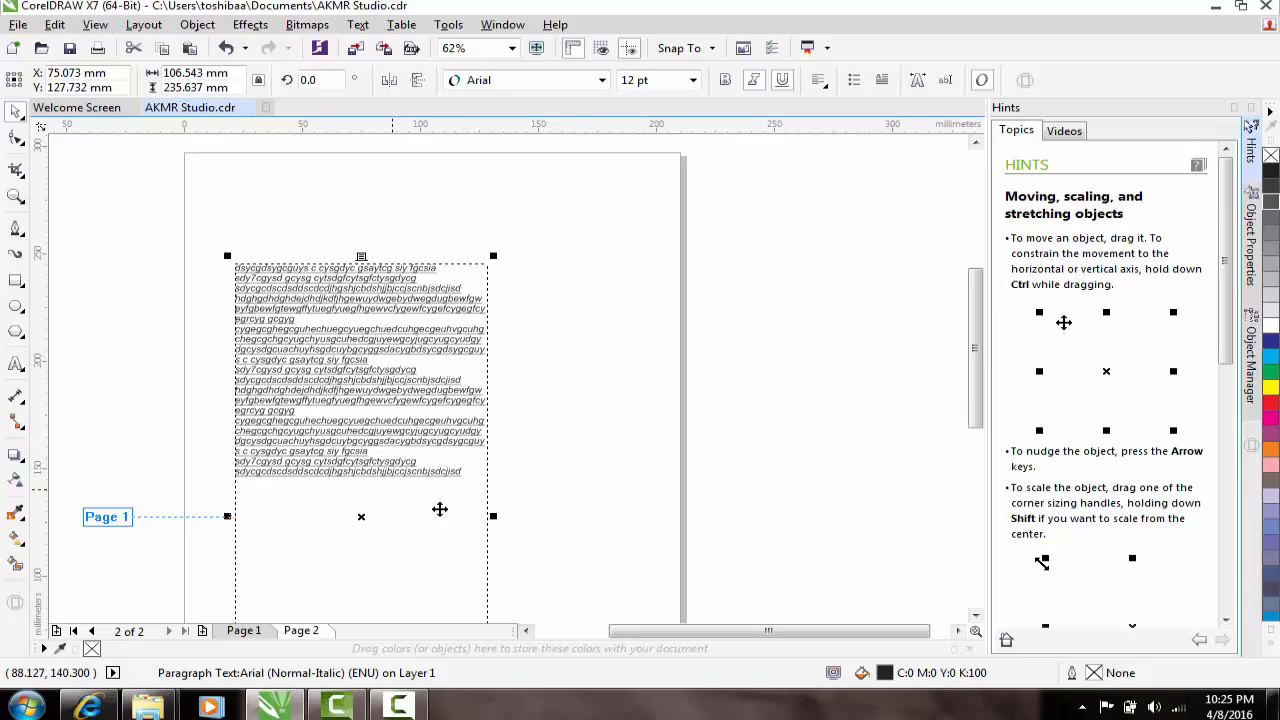
scroll(460, 432, down, 2)
click(628, 390)
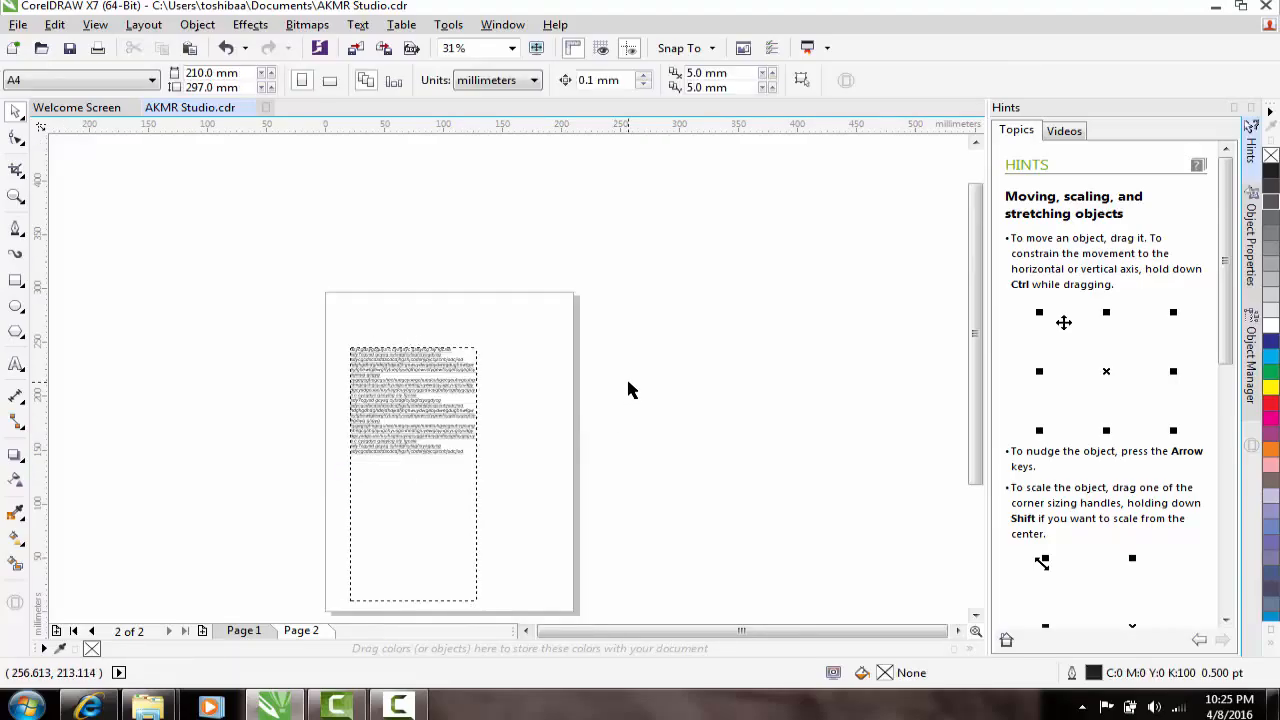
scroll(446, 406, down, 1)
scroll(431, 503, up, 1)
click(430, 498)
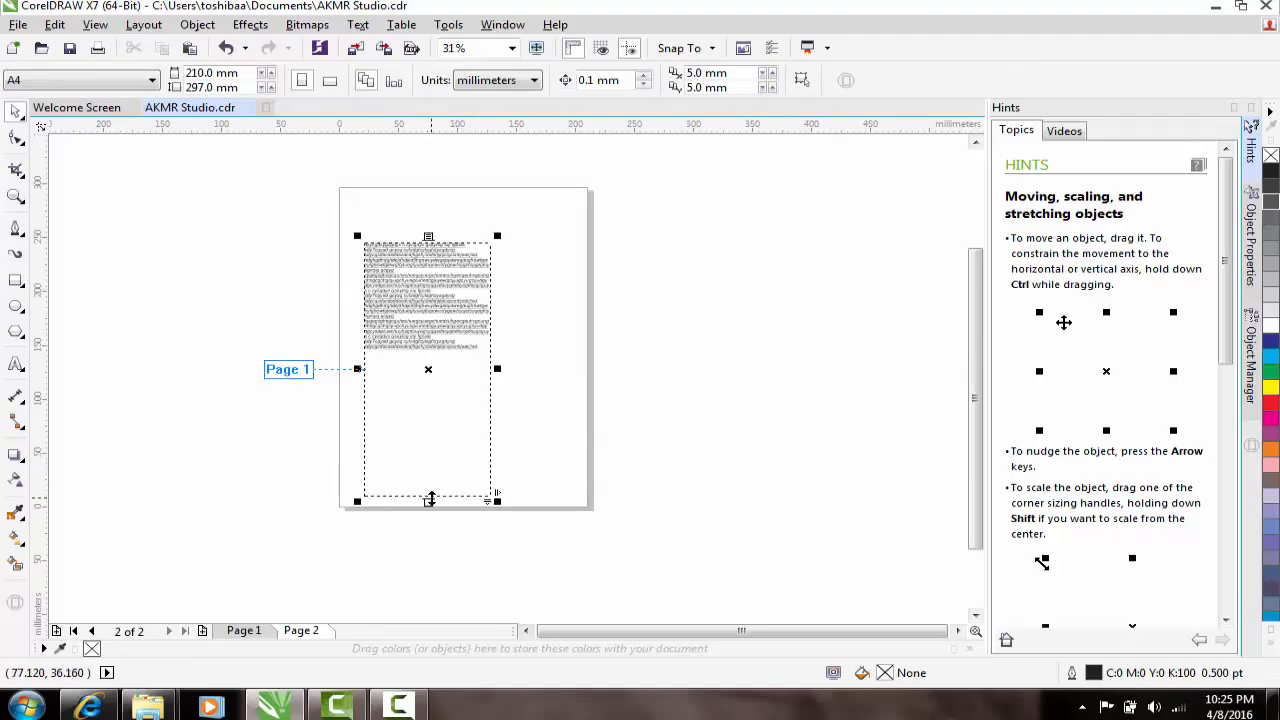
drag(428, 508, 426, 340)
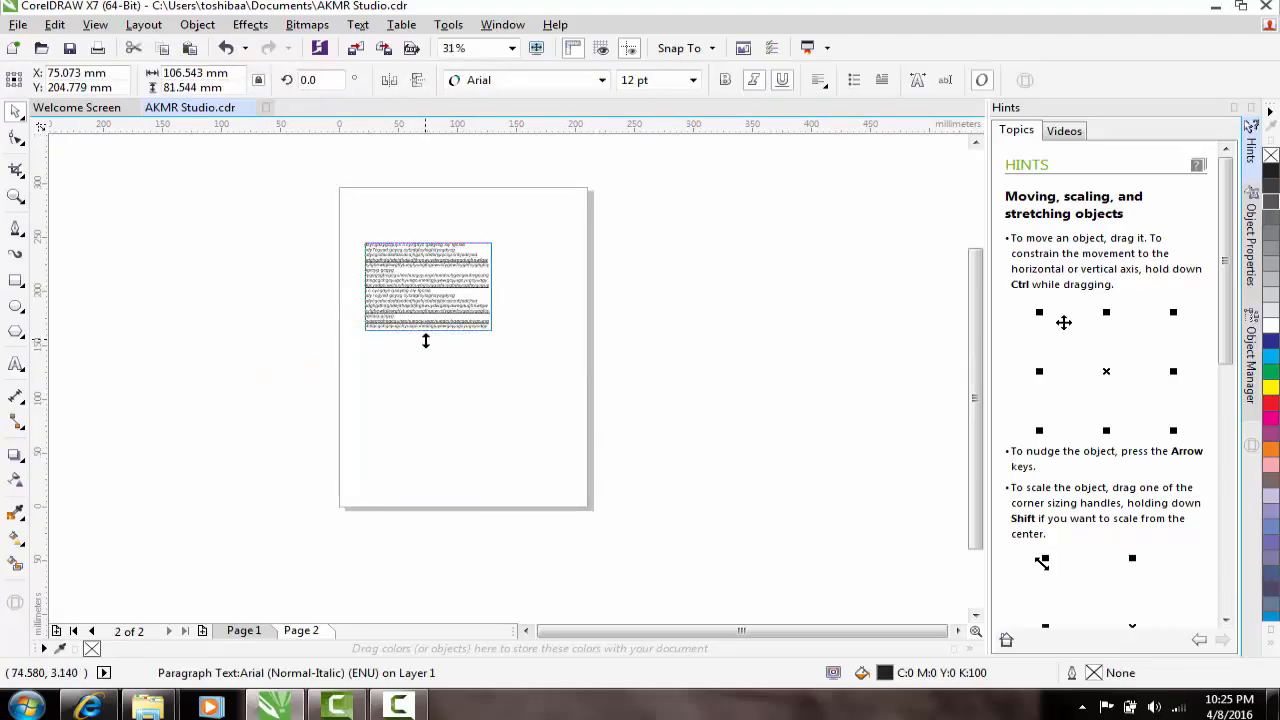
Step: Add page 3 and flow the overflow text of page 2's frame into a linked frame of about 107 by 82 mm there
click(429, 338)
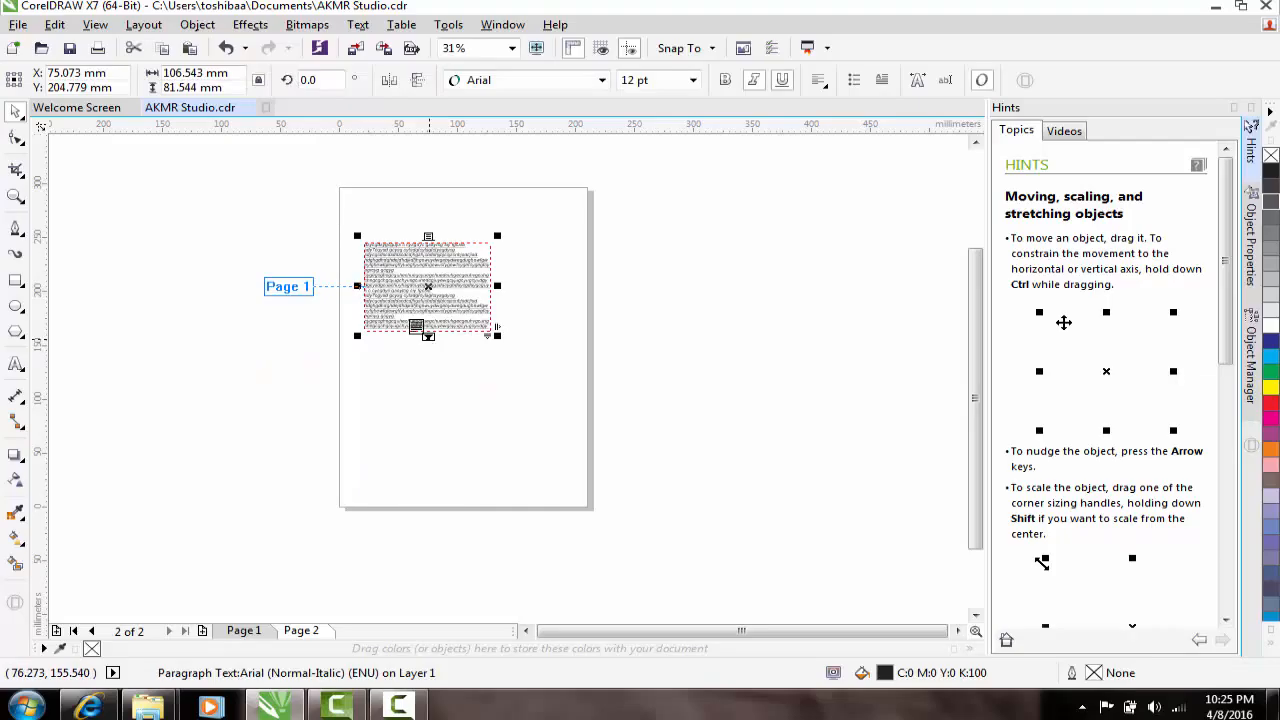
key(Page_Down)
key(Return)
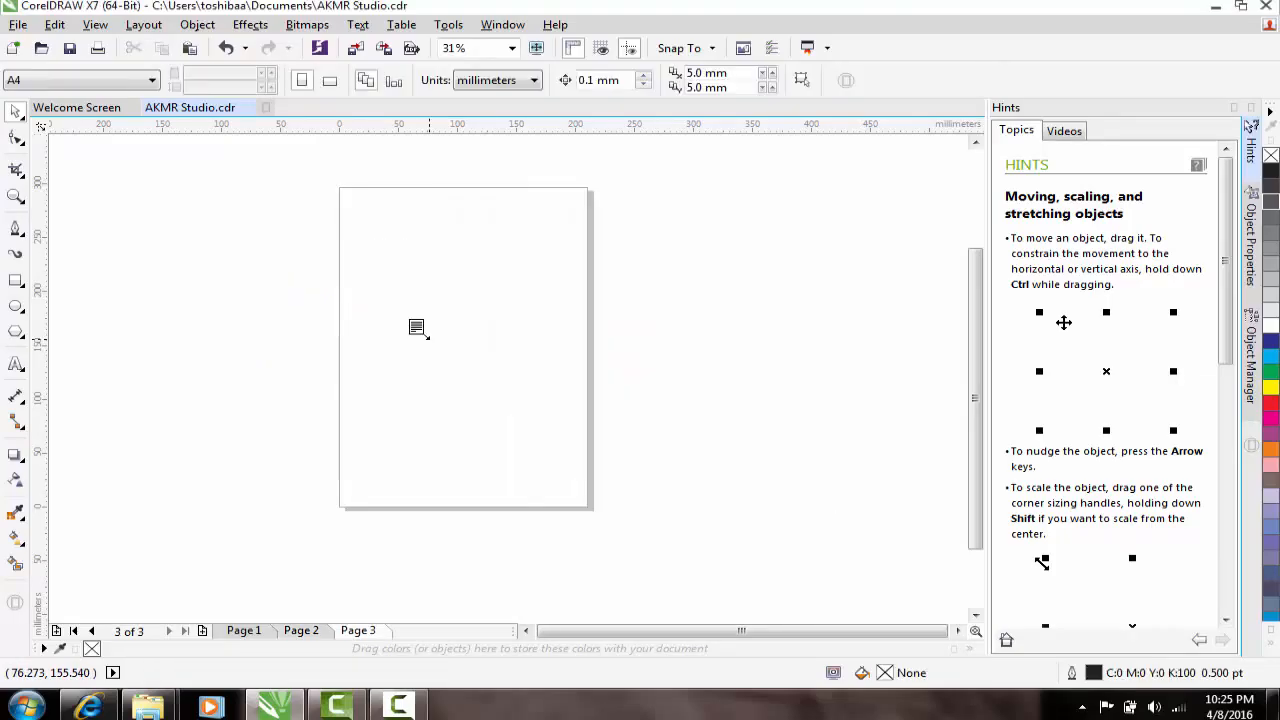
click(434, 306)
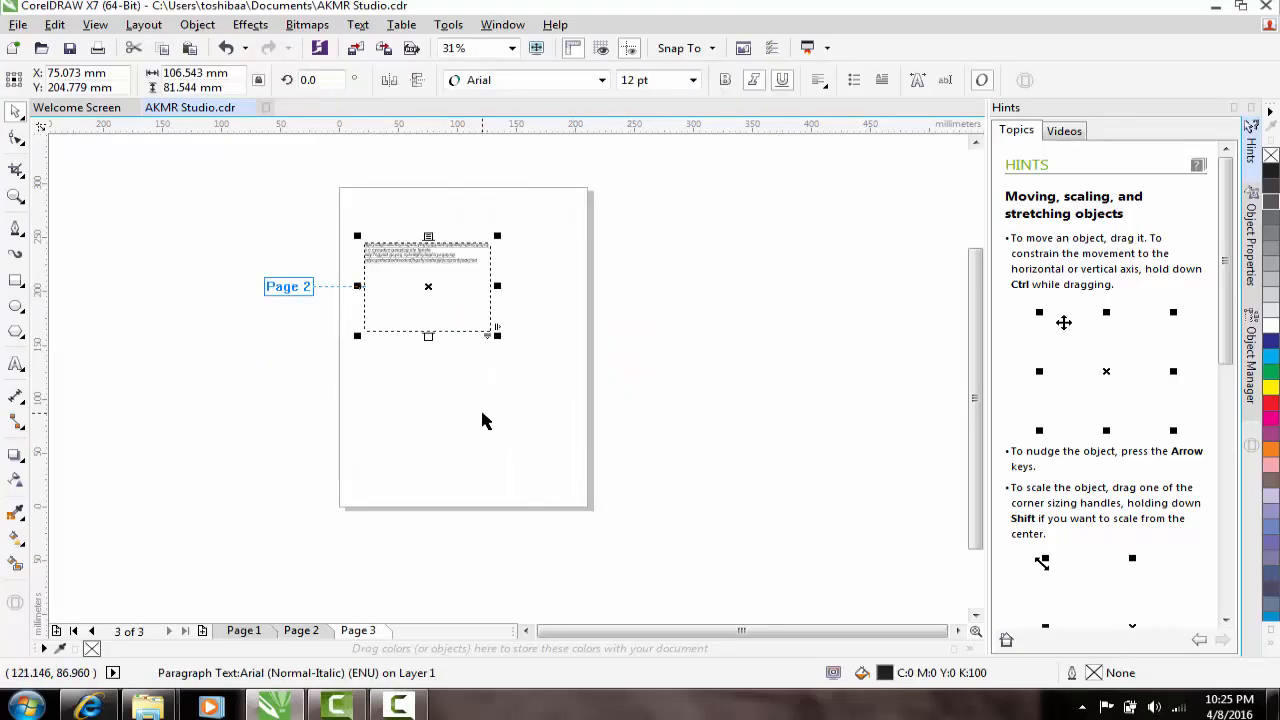
Step: Review the linked frames on pages 1 and 2, and delete pages 3 and 2 from the document
click(234, 603)
click(305, 631)
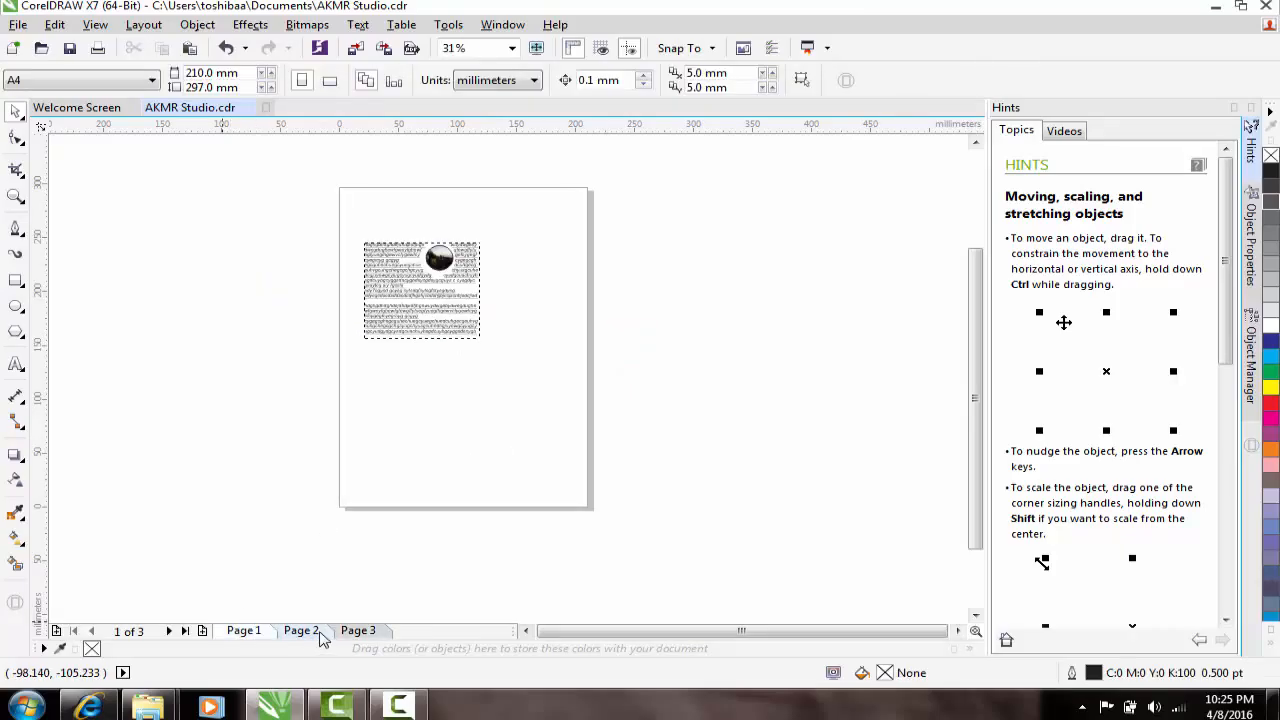
scroll(380, 279, up, 2)
click(467, 342)
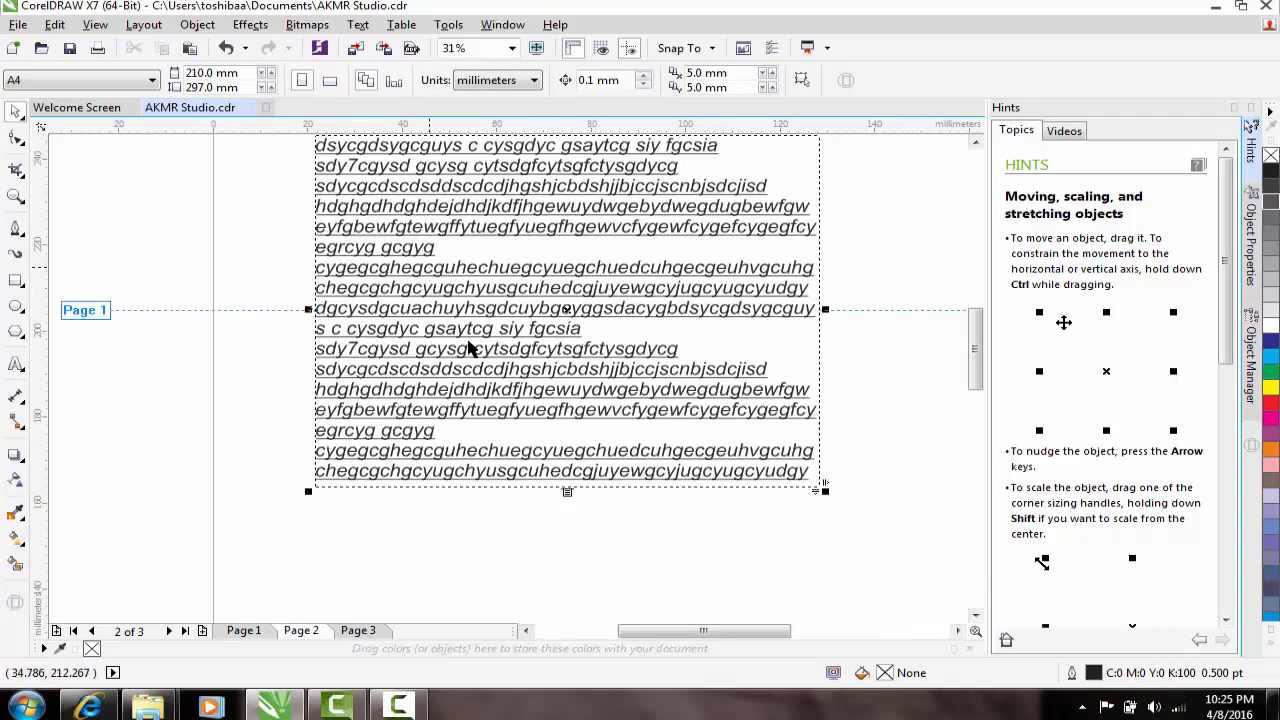
right_click(300, 631)
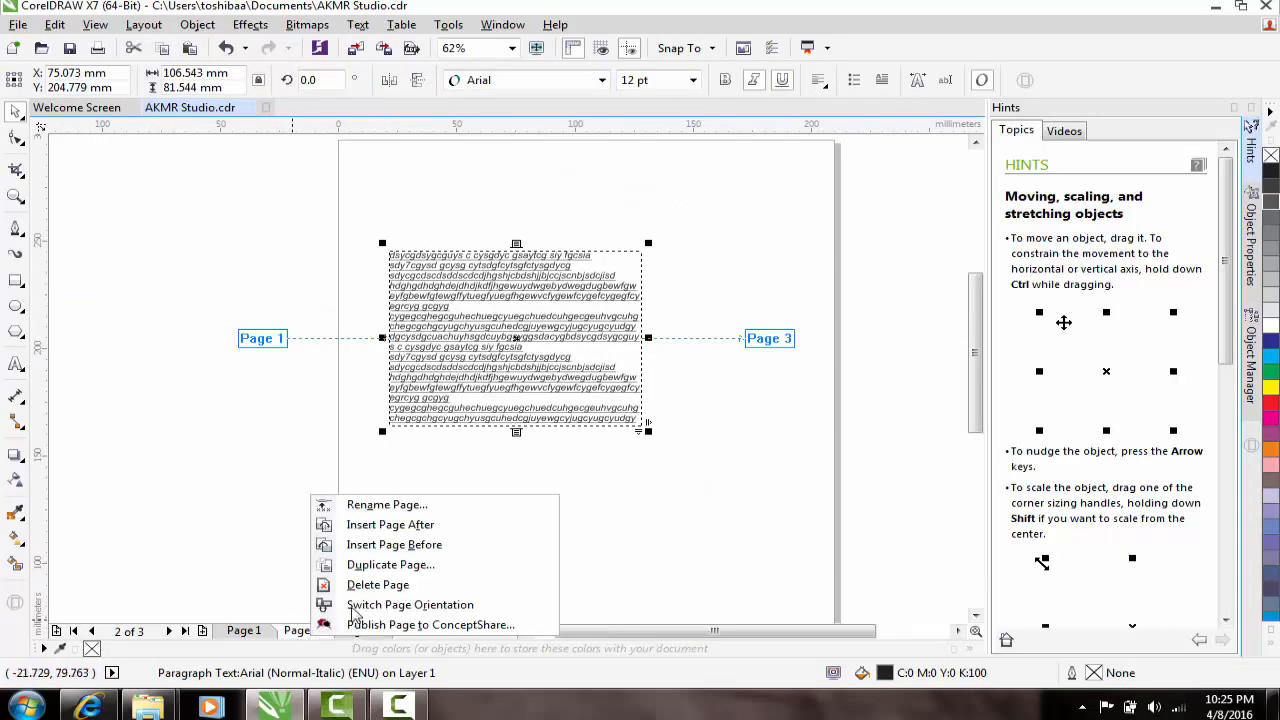
click(384, 594)
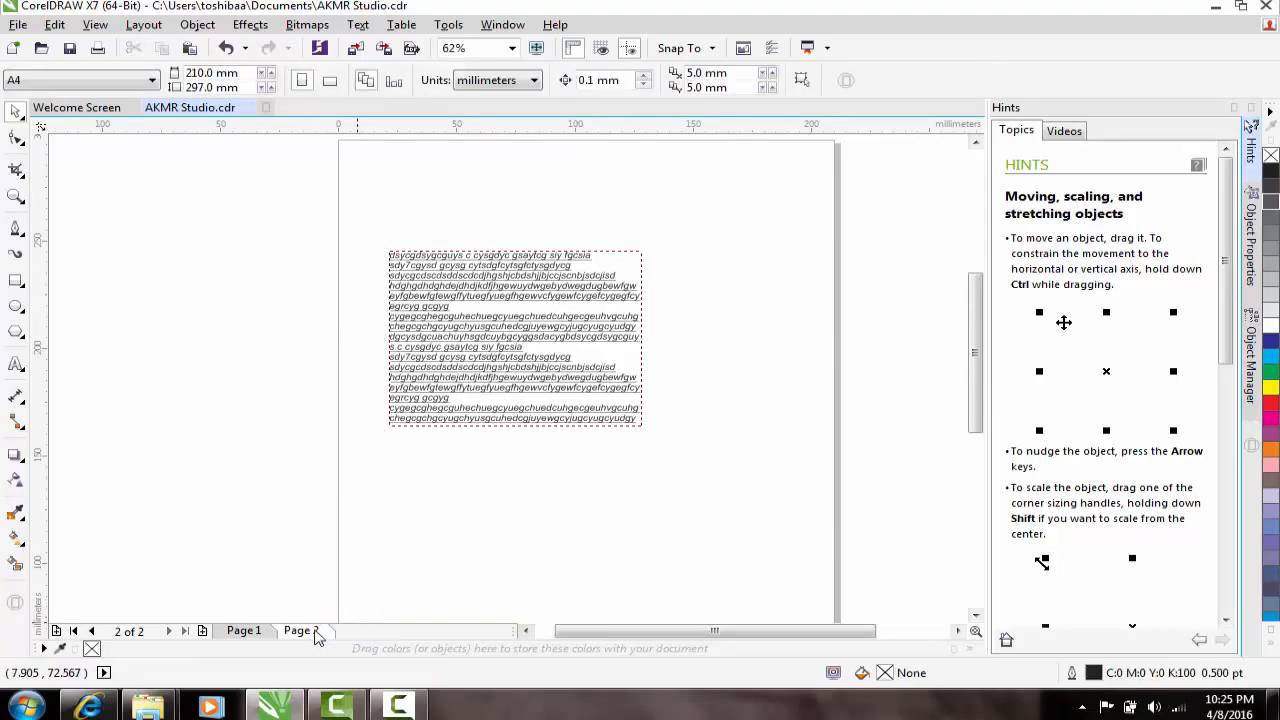
right_click(316, 635)
click(358, 582)
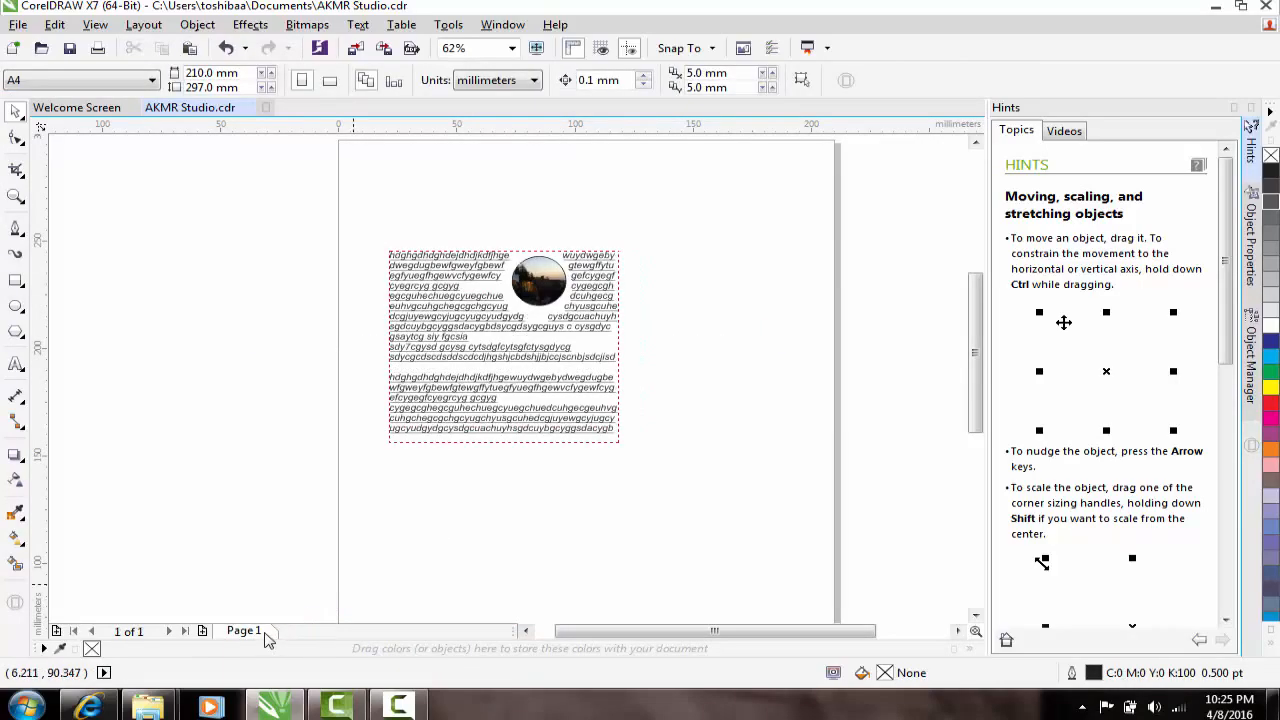
Step: Enlarge the text frame on page 1 to about 177 mm wide and 161 mm tall
click(529, 371)
scroll(571, 357, down, 2)
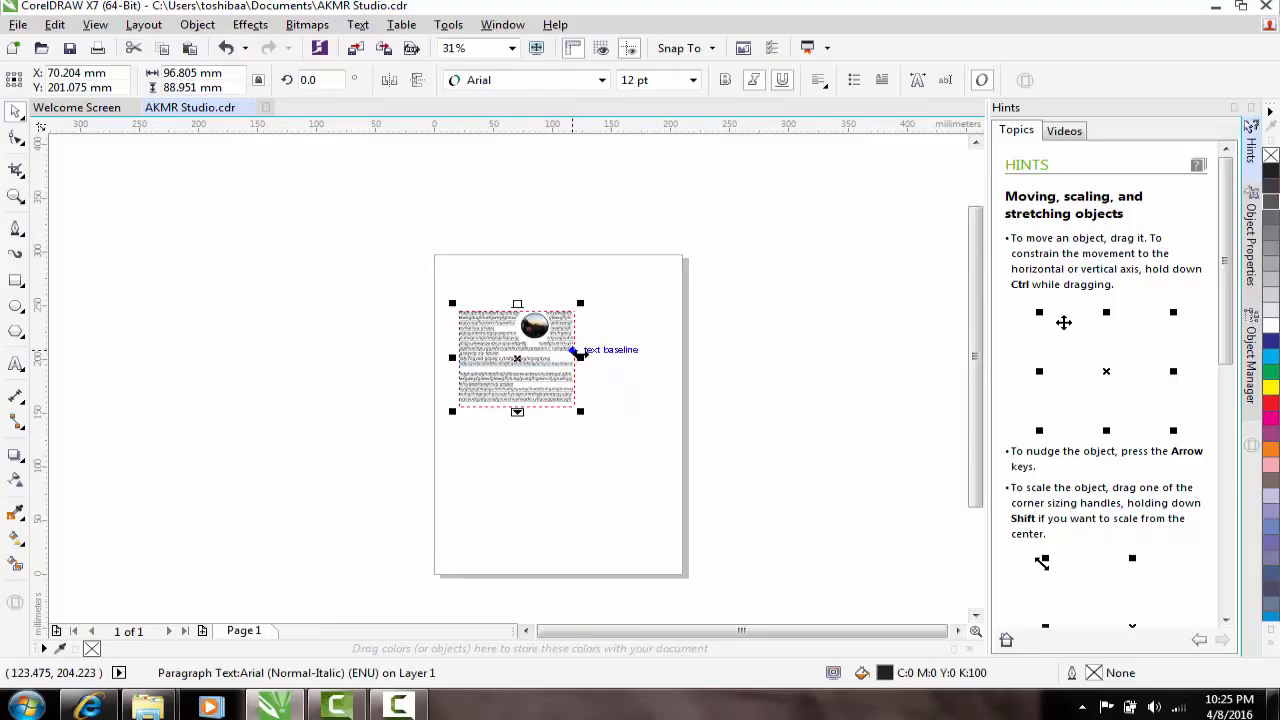
drag(580, 357, 671, 360)
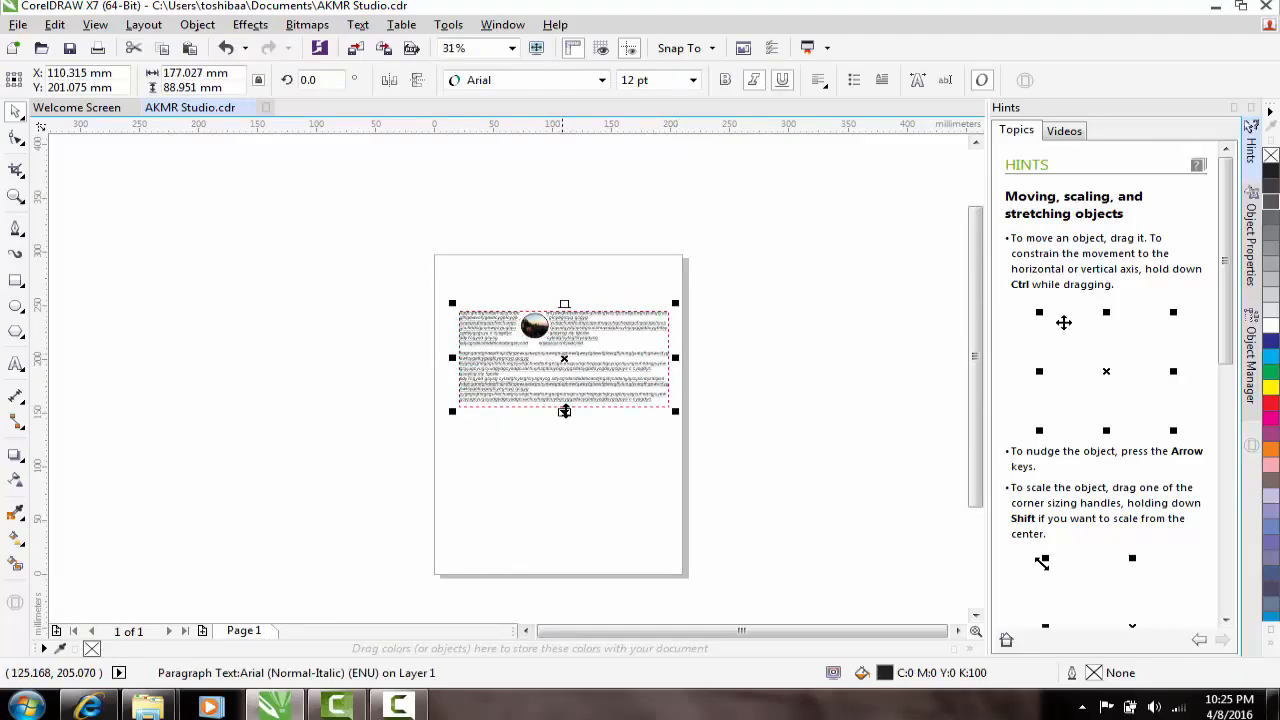
drag(564, 411, 571, 484)
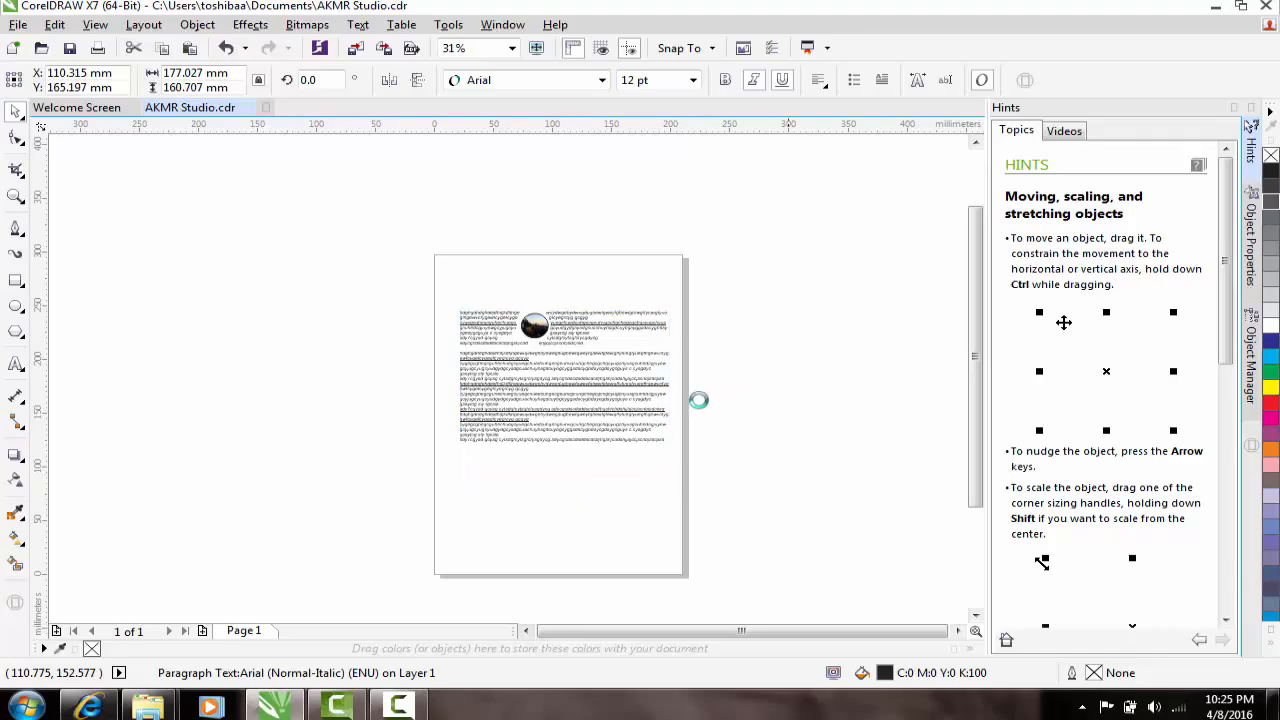
Step: Open the text properties of the selected paragraph text and bring its paragraph settings into view
scroll(646, 329, up, 1)
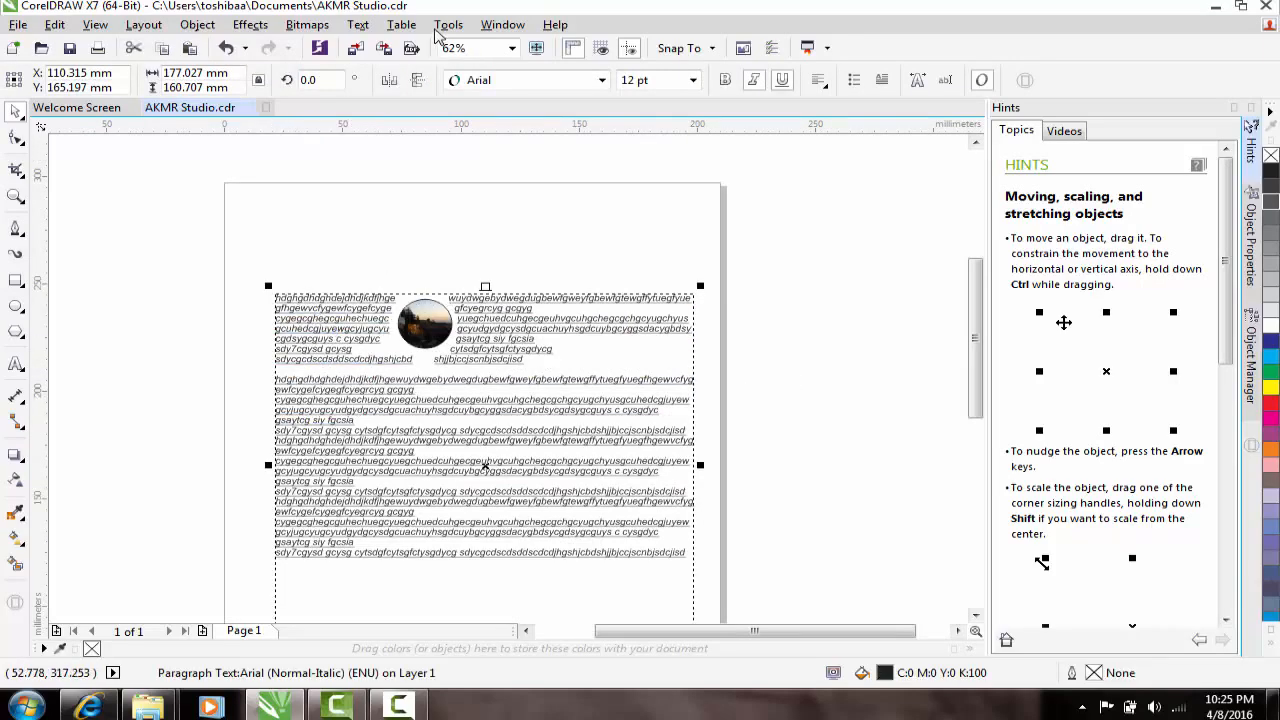
click(362, 26)
mouse_move(365, 30)
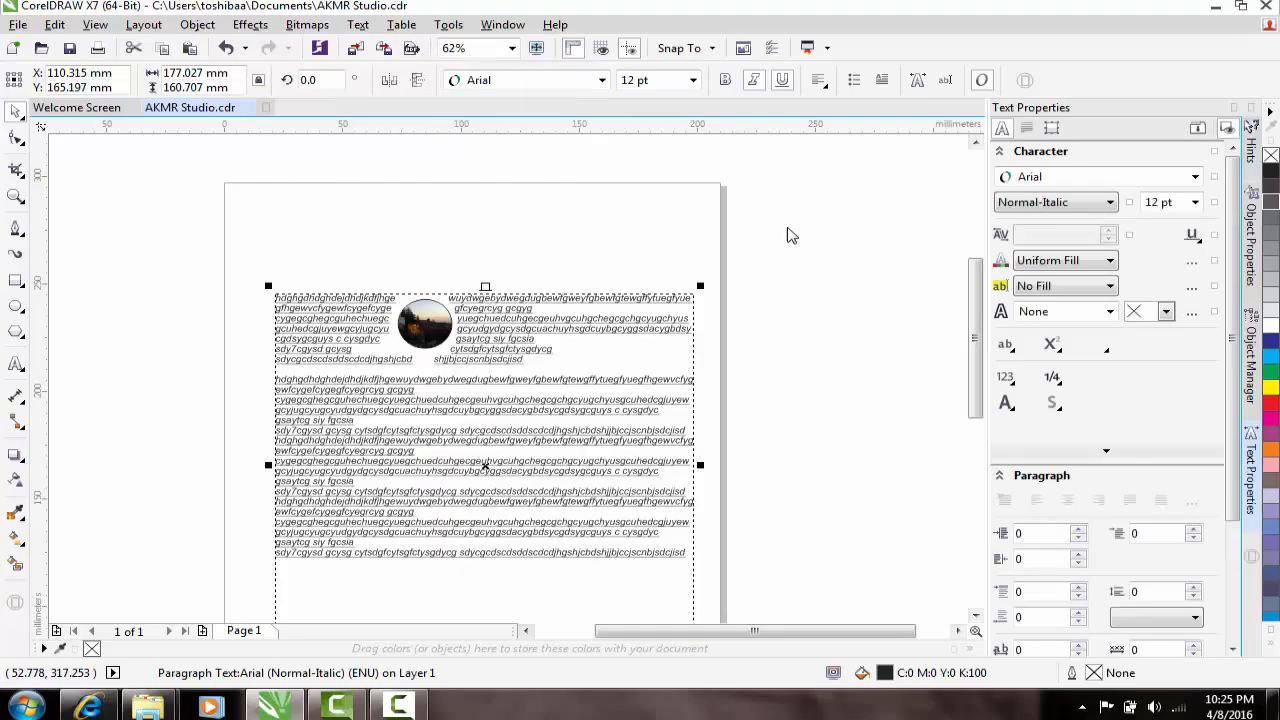
scroll(678, 295, down, 1)
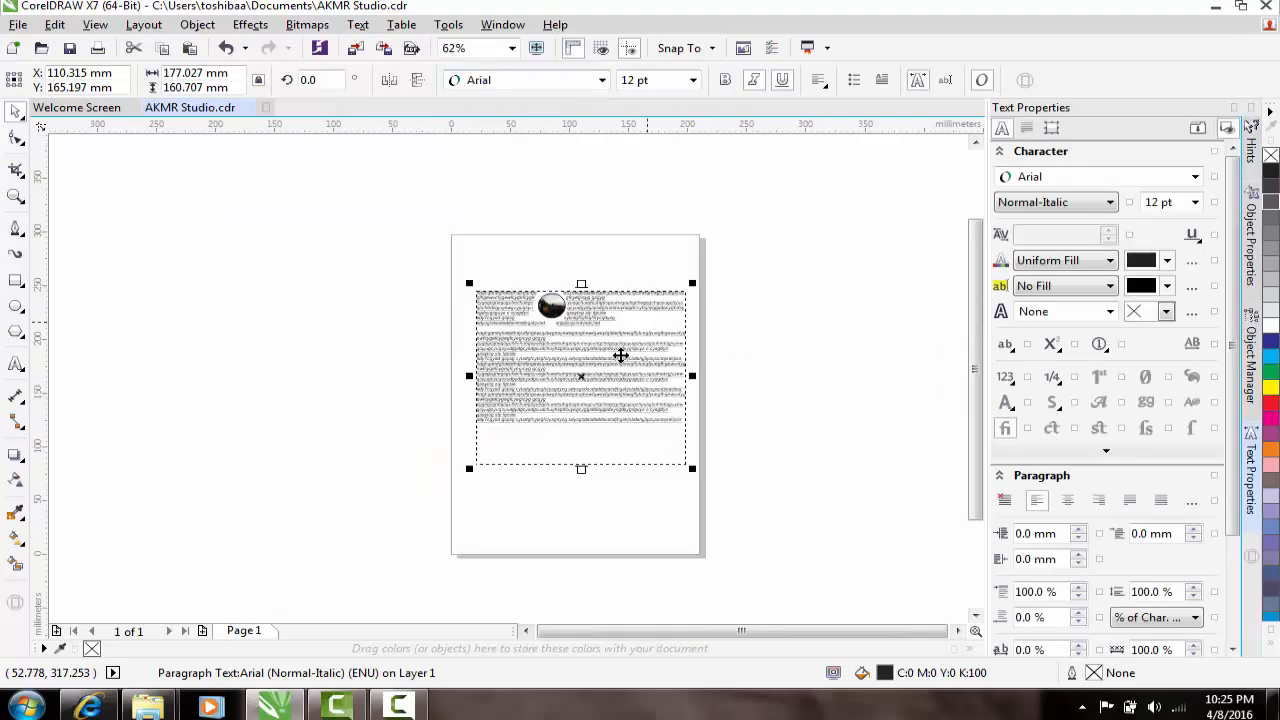
scroll(337, 234, up, 3)
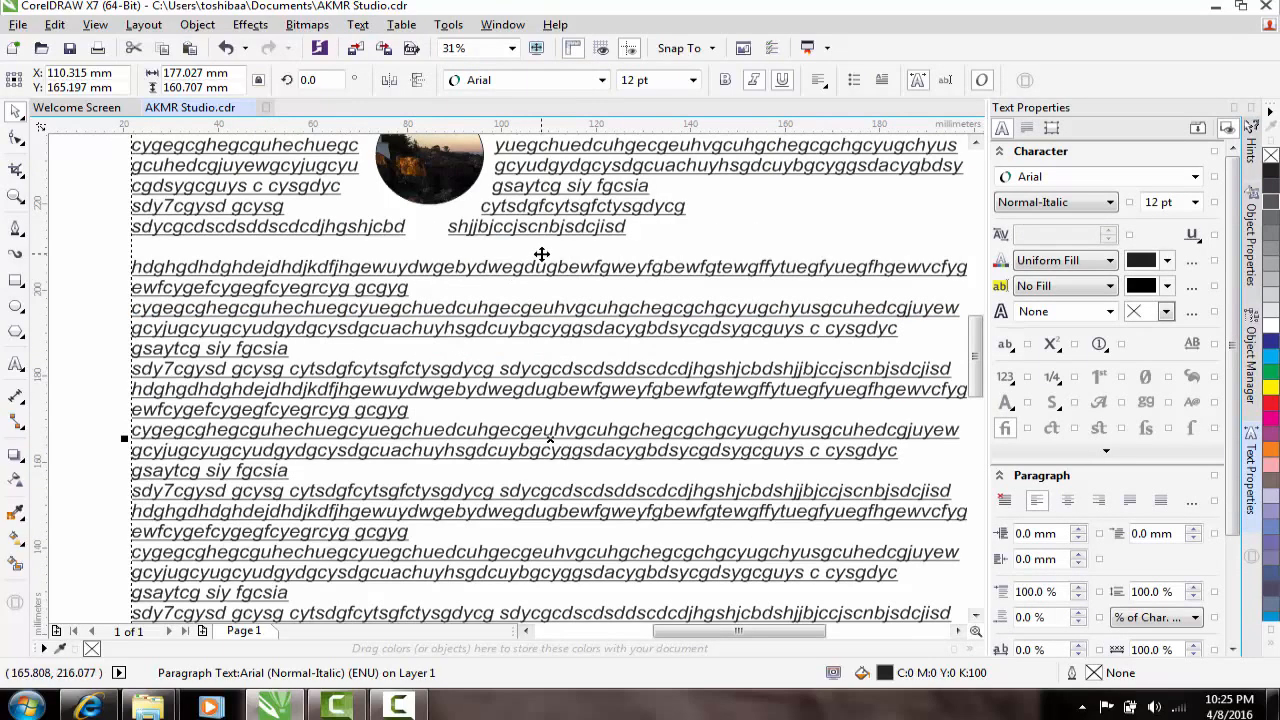
scroll(540, 255, down, 1)
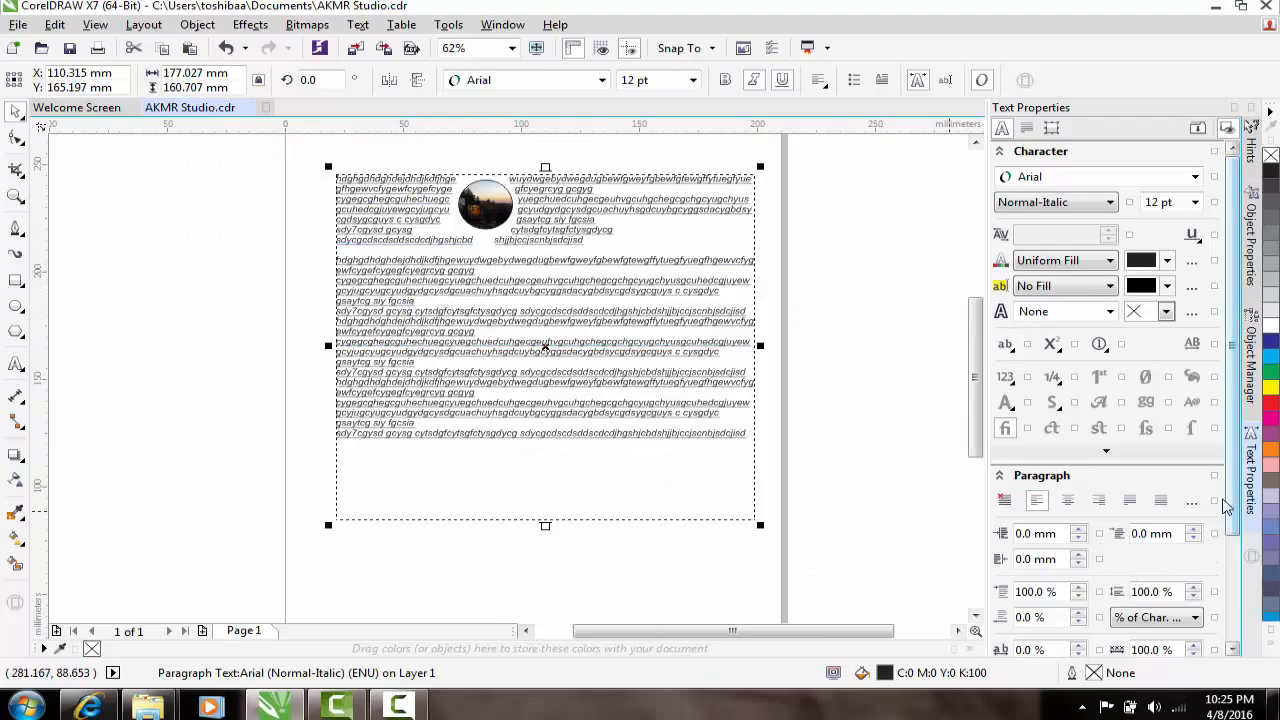
scroll(1235, 493, down, 3)
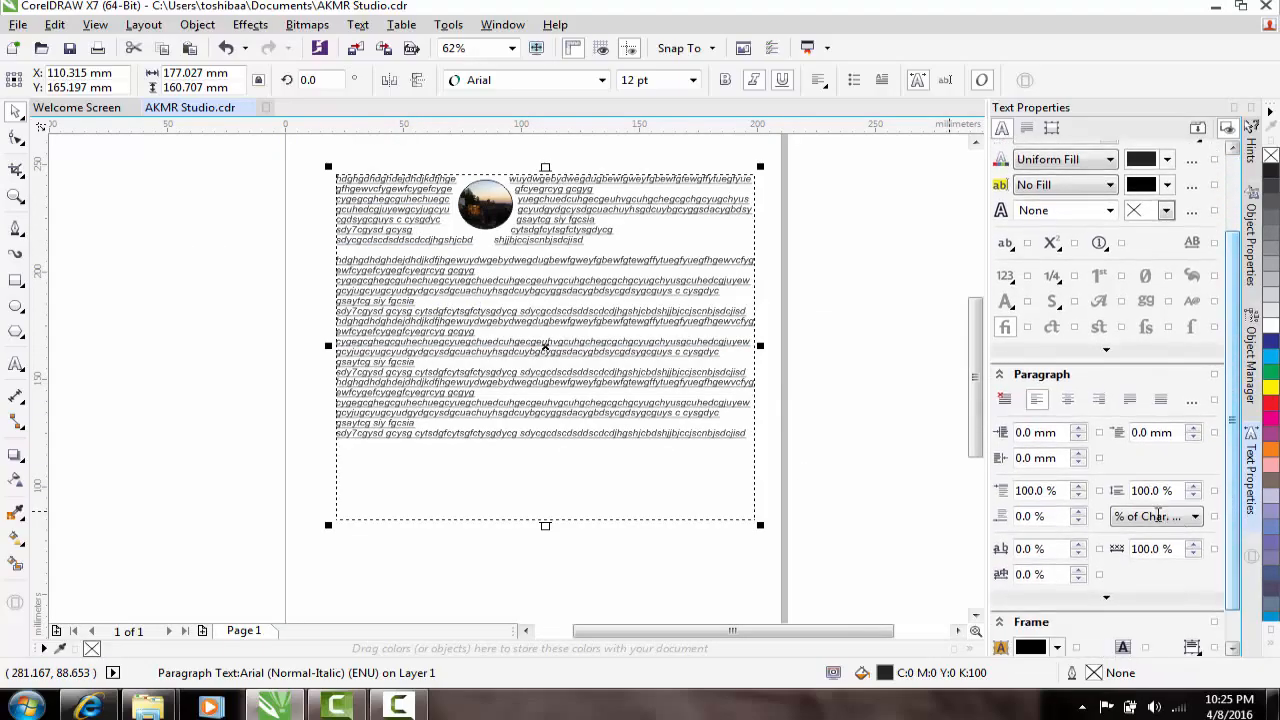
Step: Try a left indent of about 7.4 mm and a right indent of 1.1 mm on the paragraph text, resetting both to 0 mm
drag(1080, 440, 1075, 368)
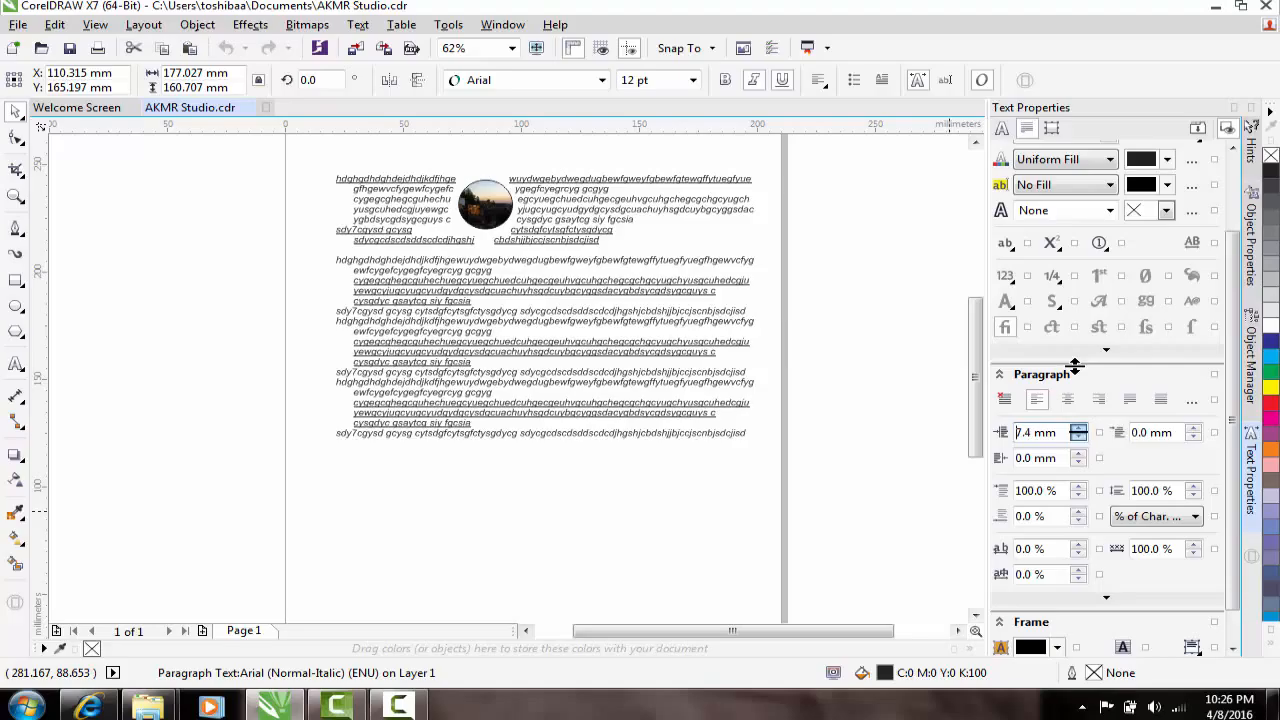
mouse_move(1076, 368)
mouse_down()
mouse_move(1097, 476)
mouse_move(1076, 452)
mouse_move(1070, 365)
mouse_up()
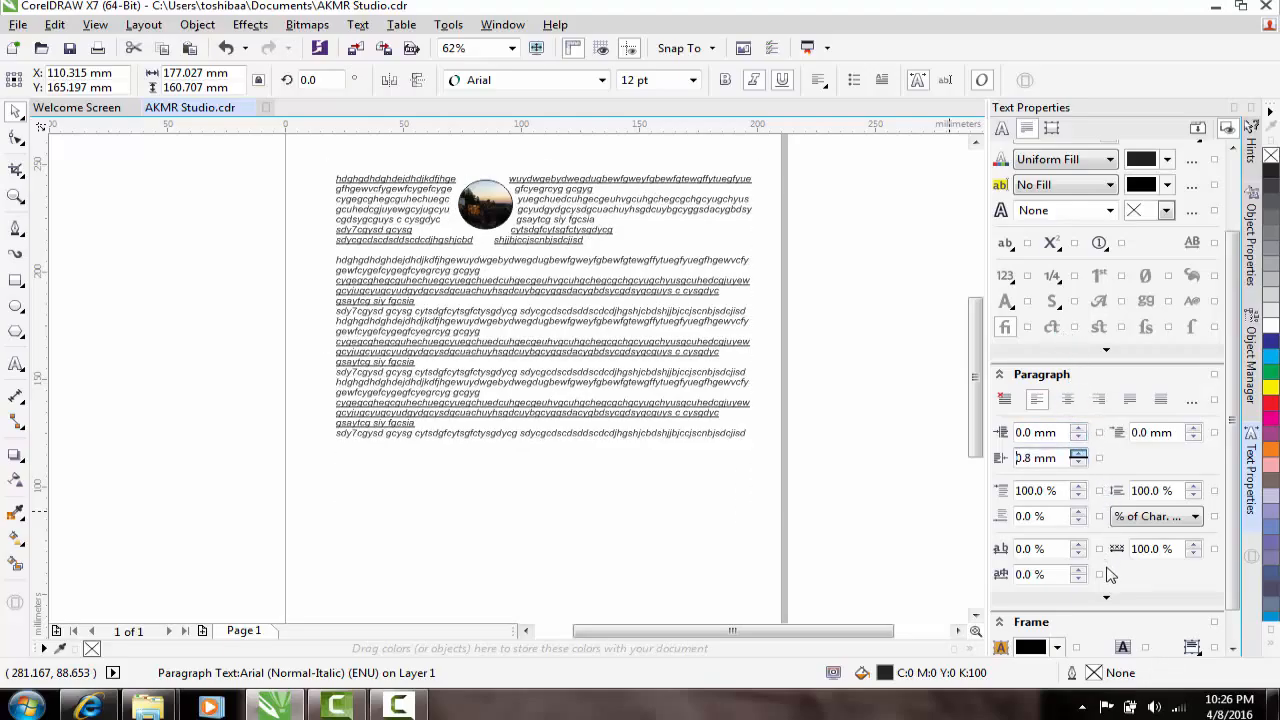
drag(1107, 584, 988, 467)
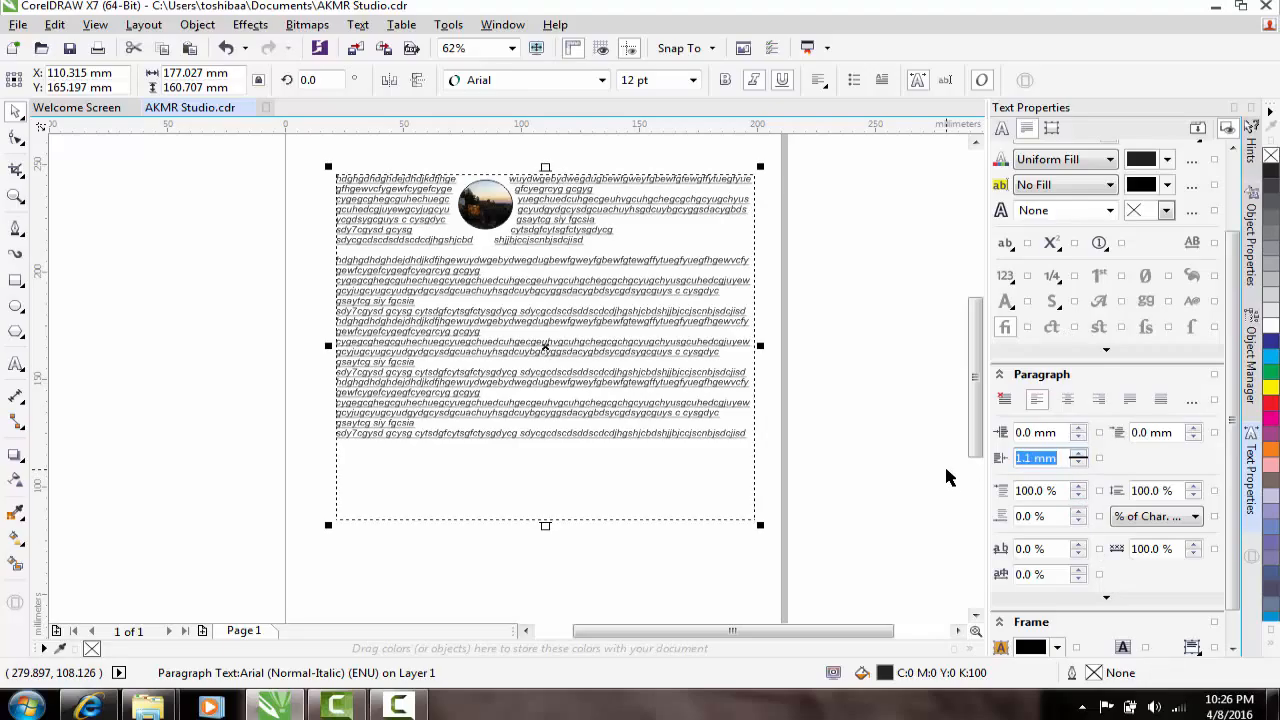
key(Return)
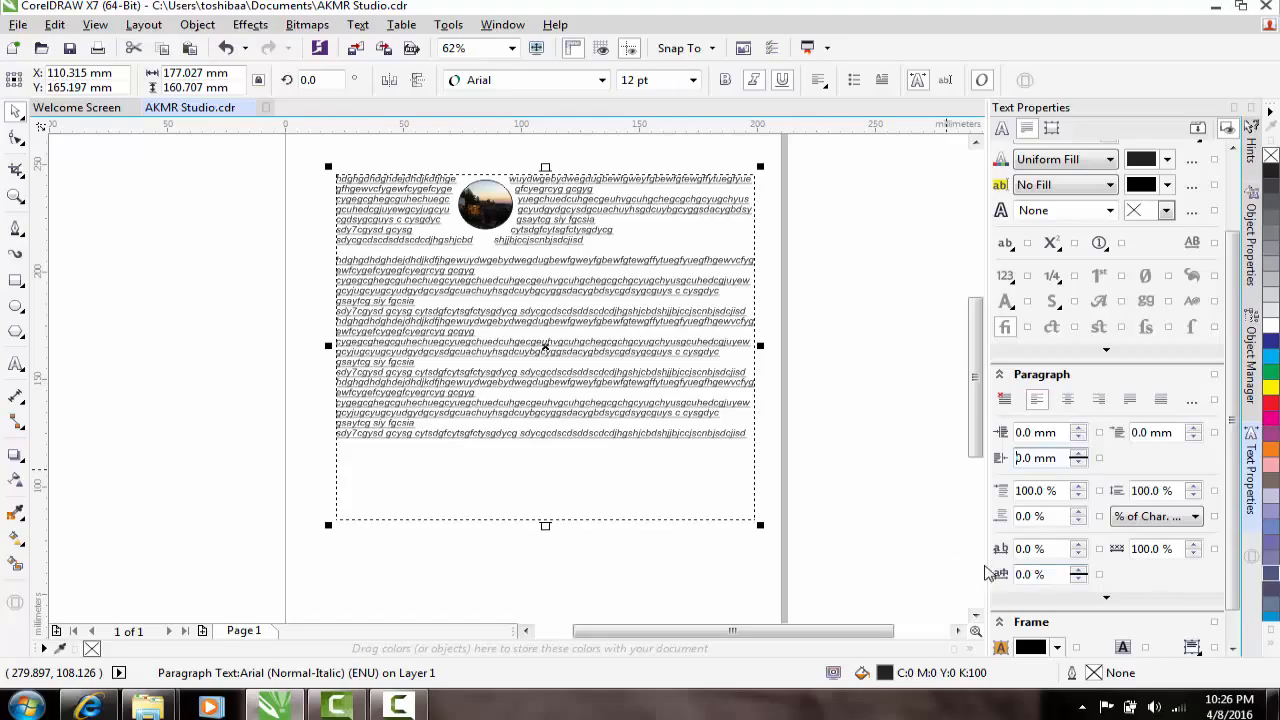
Step: Try a before-paragraph spacing of 271% on the text, and set that spacing to 0%
drag(1078, 490, 1058, 336)
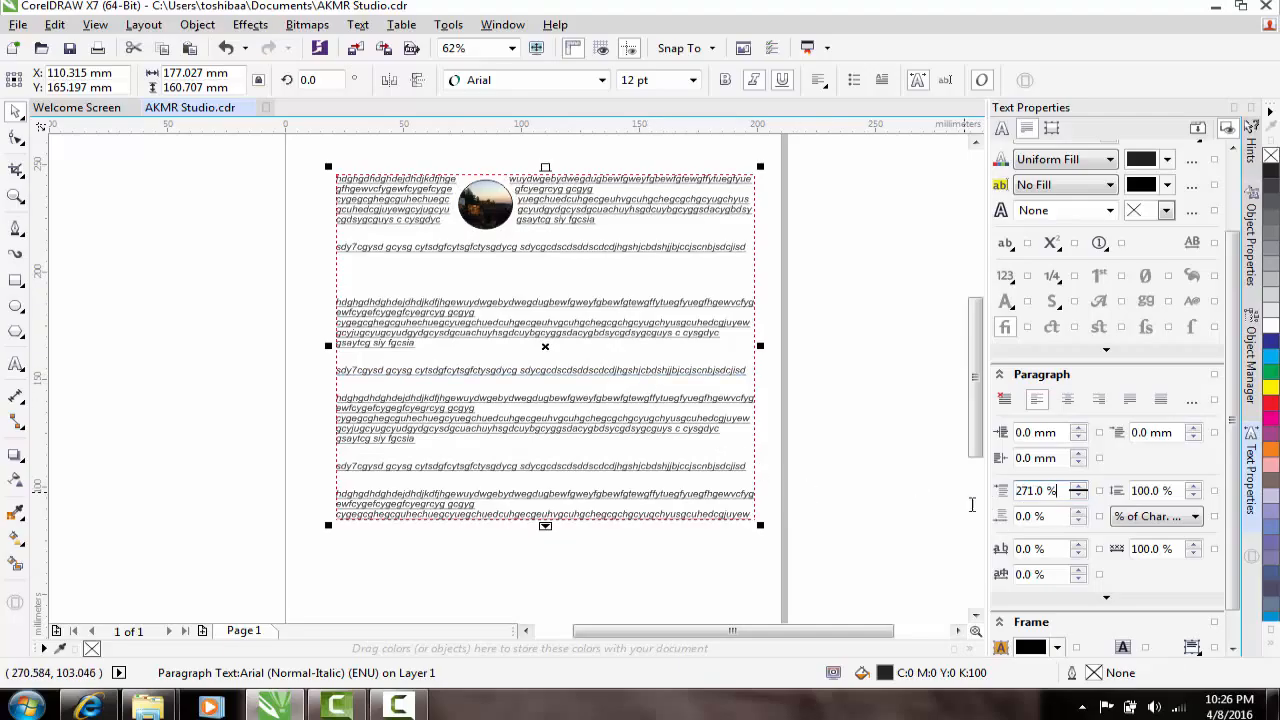
drag(972, 505, 925, 511)
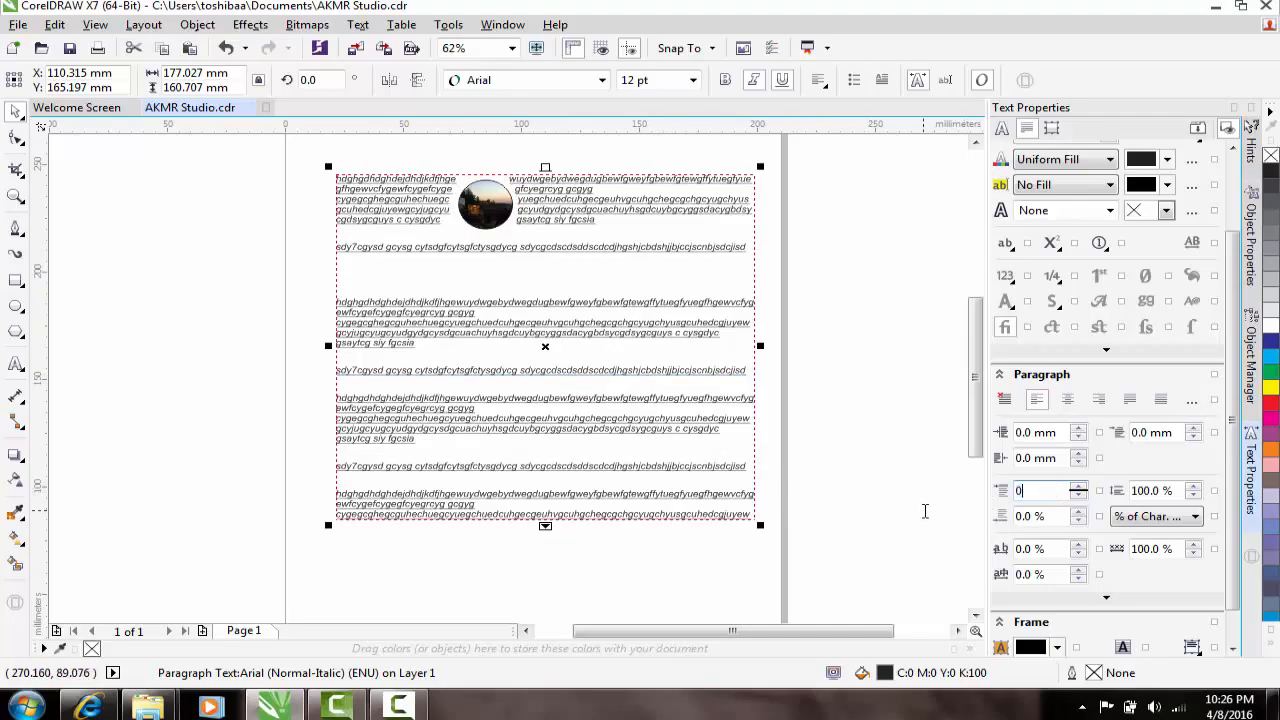
key(Return)
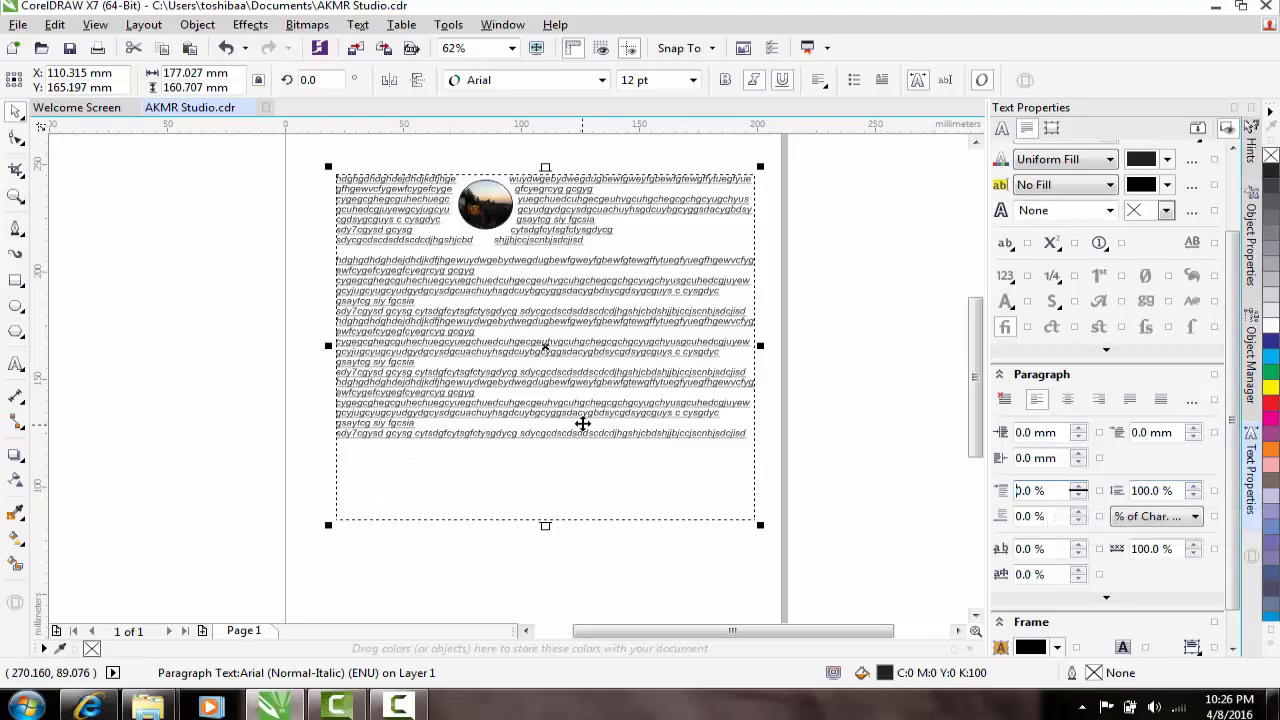
Step: Extend the lower and upper edges of the text frame, making it about 240 mm tall
scroll(583, 423, down, 2)
drag(564, 503, 562, 522)
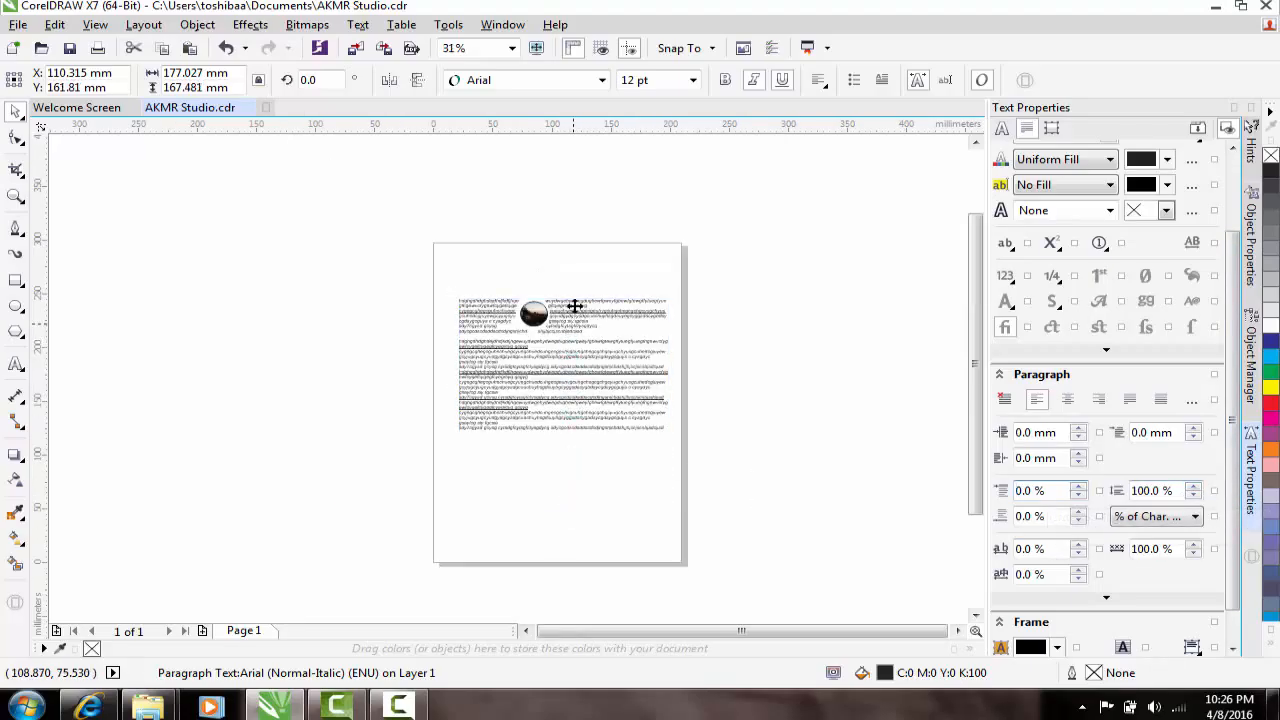
drag(565, 292, 557, 258)
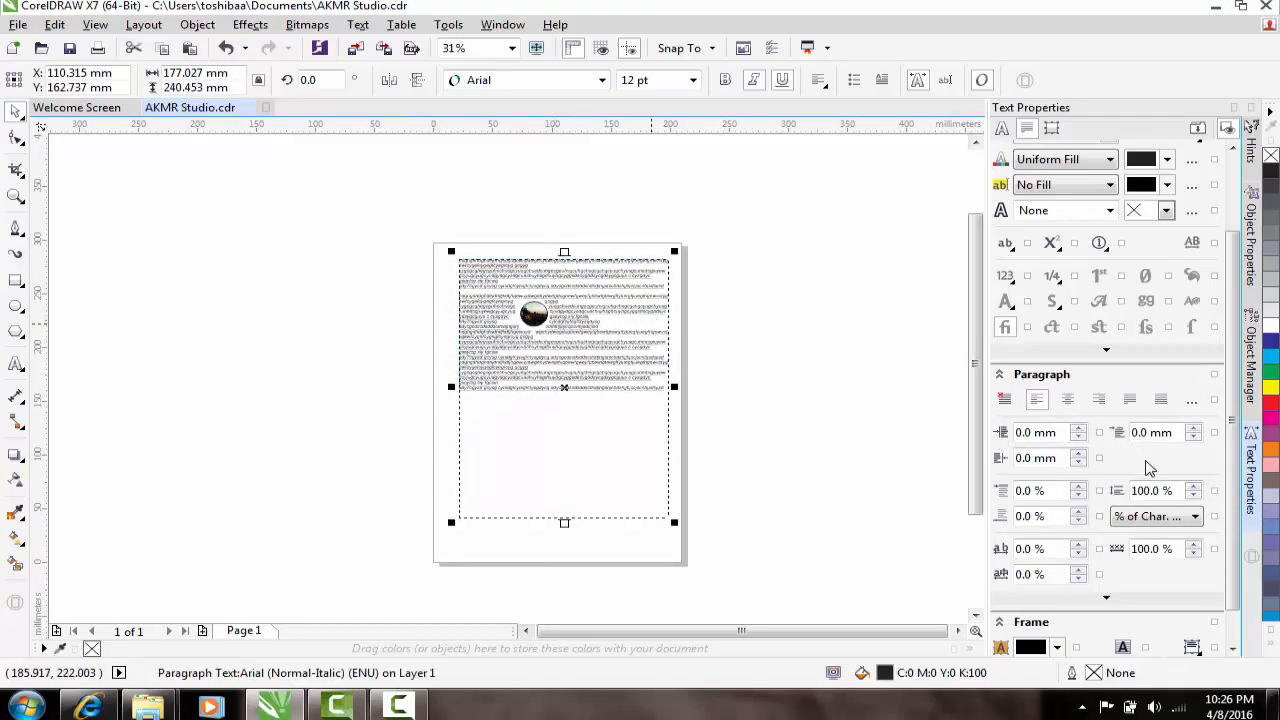
Step: Set the paragraph text's line spacing to 189% and its after-paragraph spacing to 69%
drag(1192, 490, 1182, 410)
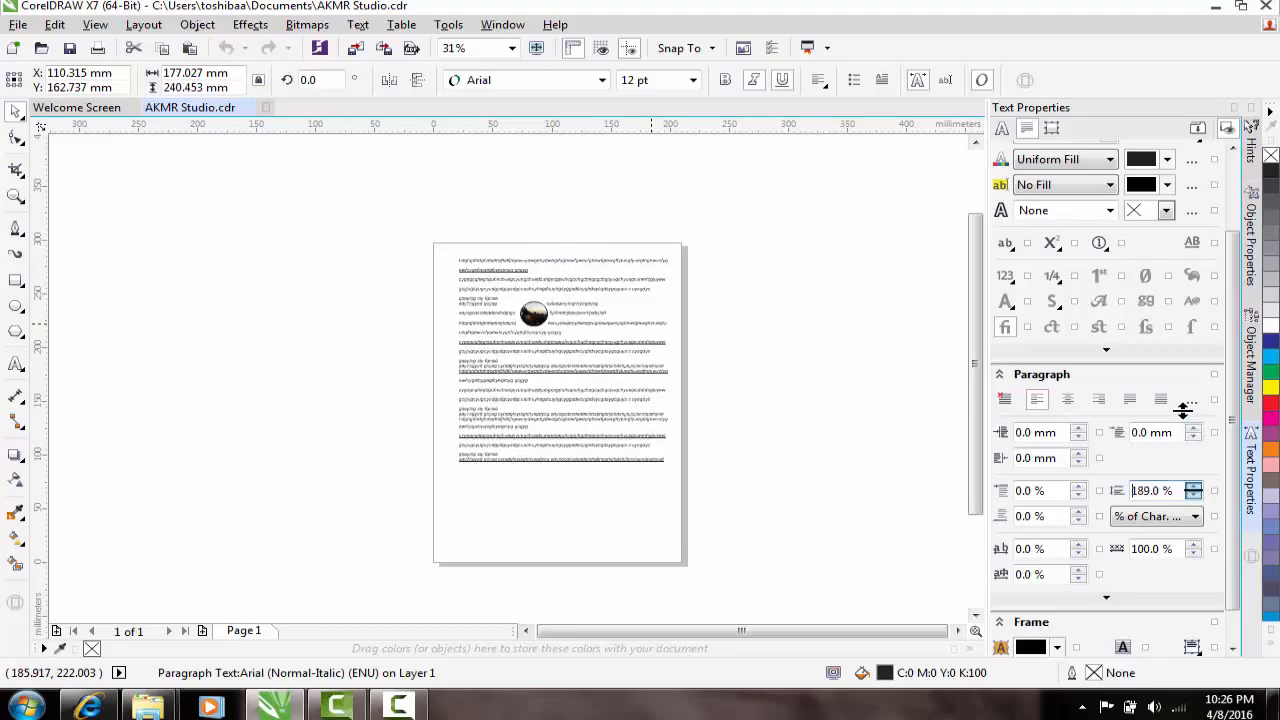
scroll(575, 350, up, 5)
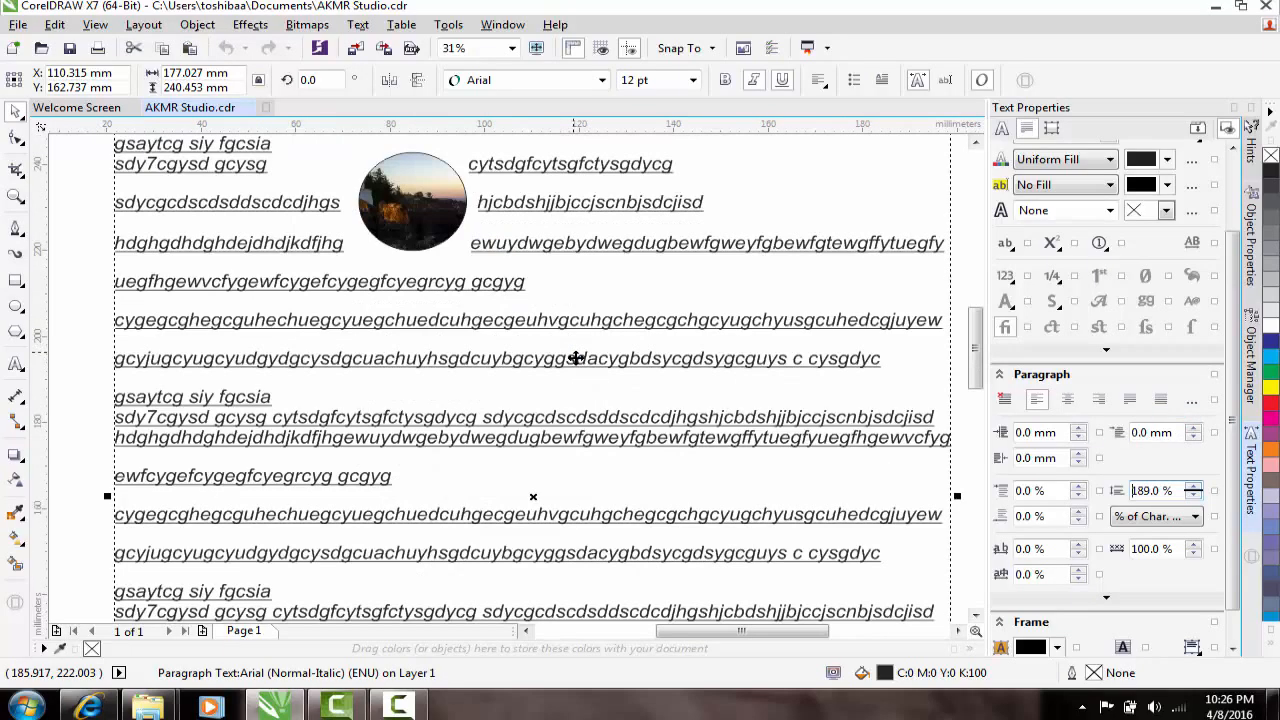
scroll(598, 363, down, 3)
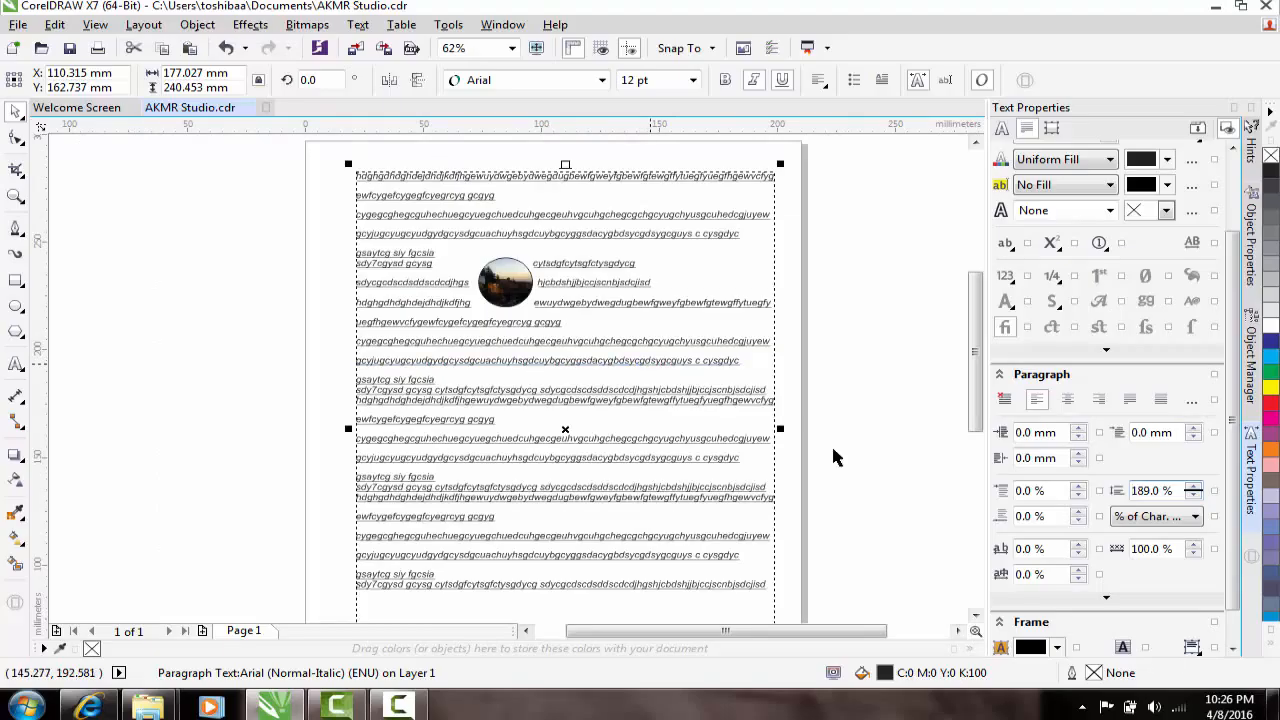
drag(1090, 514, 986, 553)
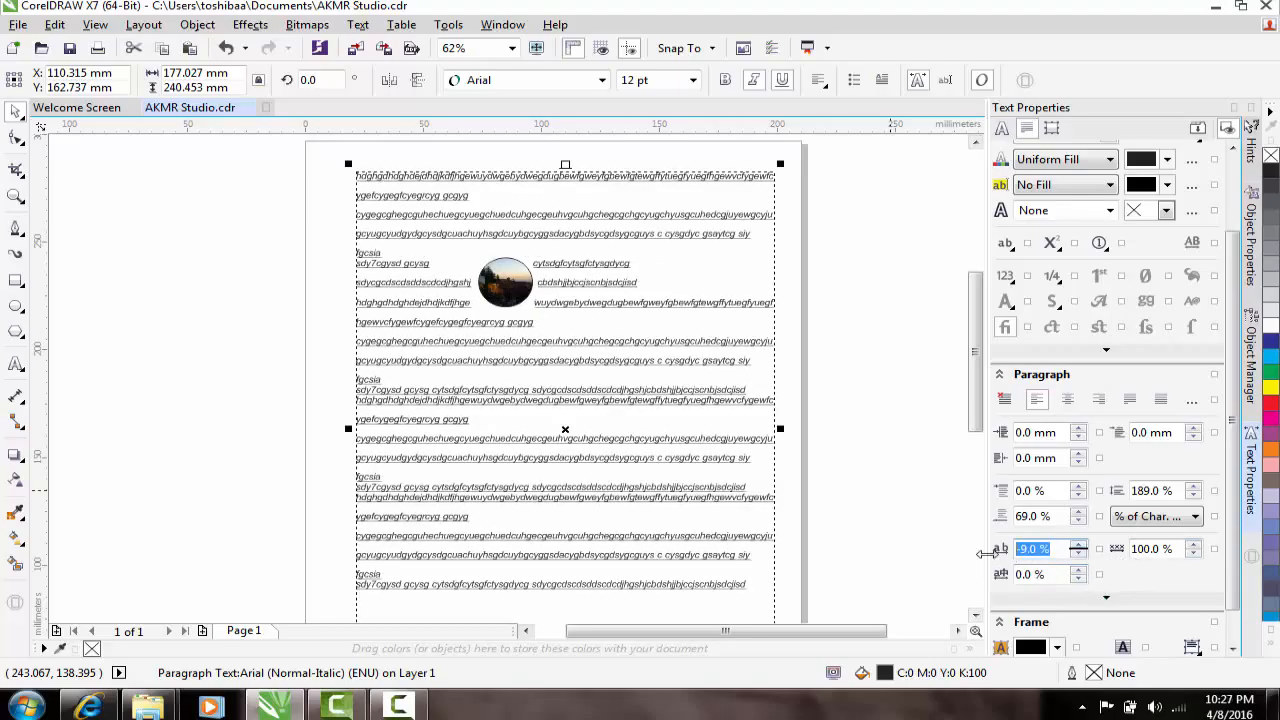
Step: Reset the character spacing to 0% and try a word spacing of 70%, restoring it to 0%
key(Return)
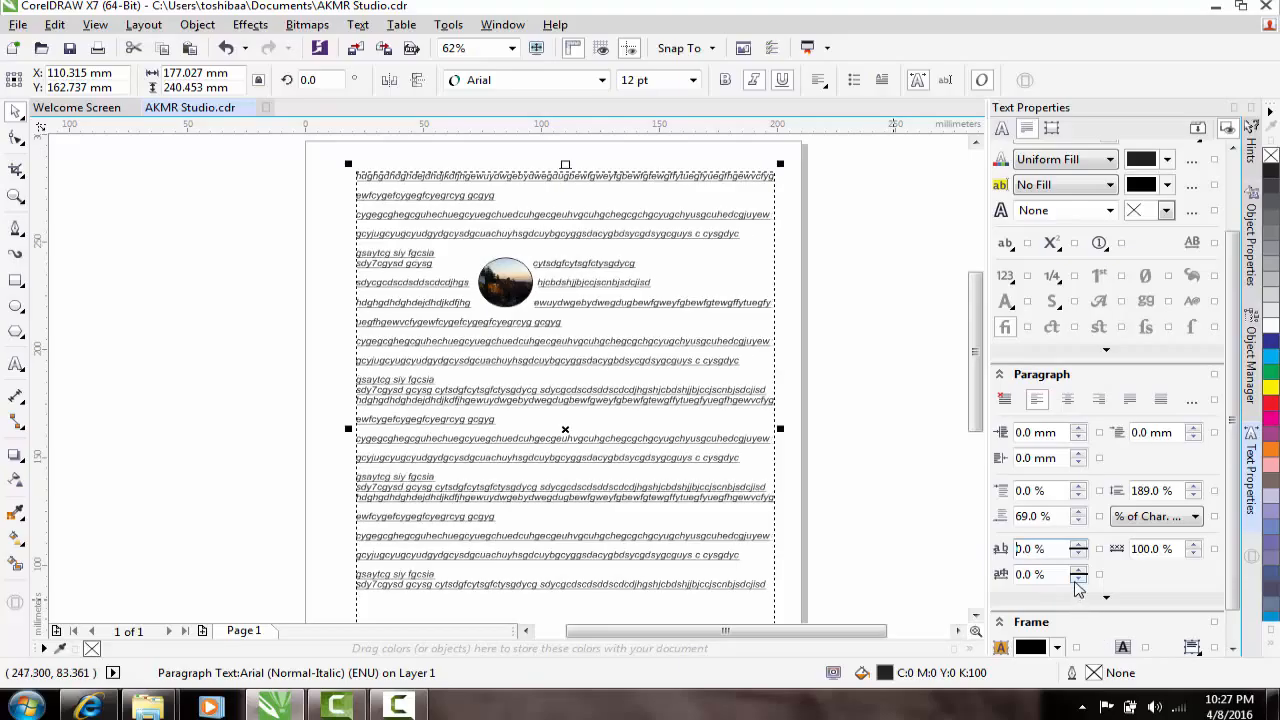
drag(1079, 576, 1066, 464)
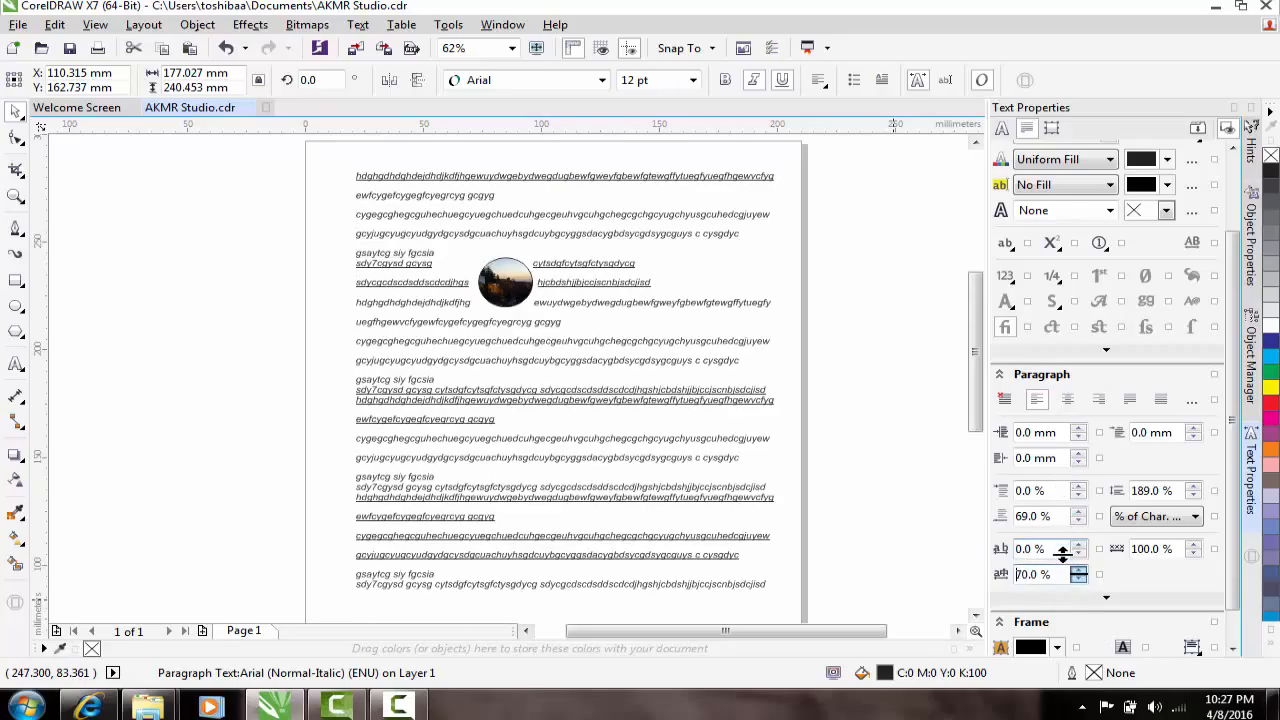
drag(1055, 574, 1008, 580)
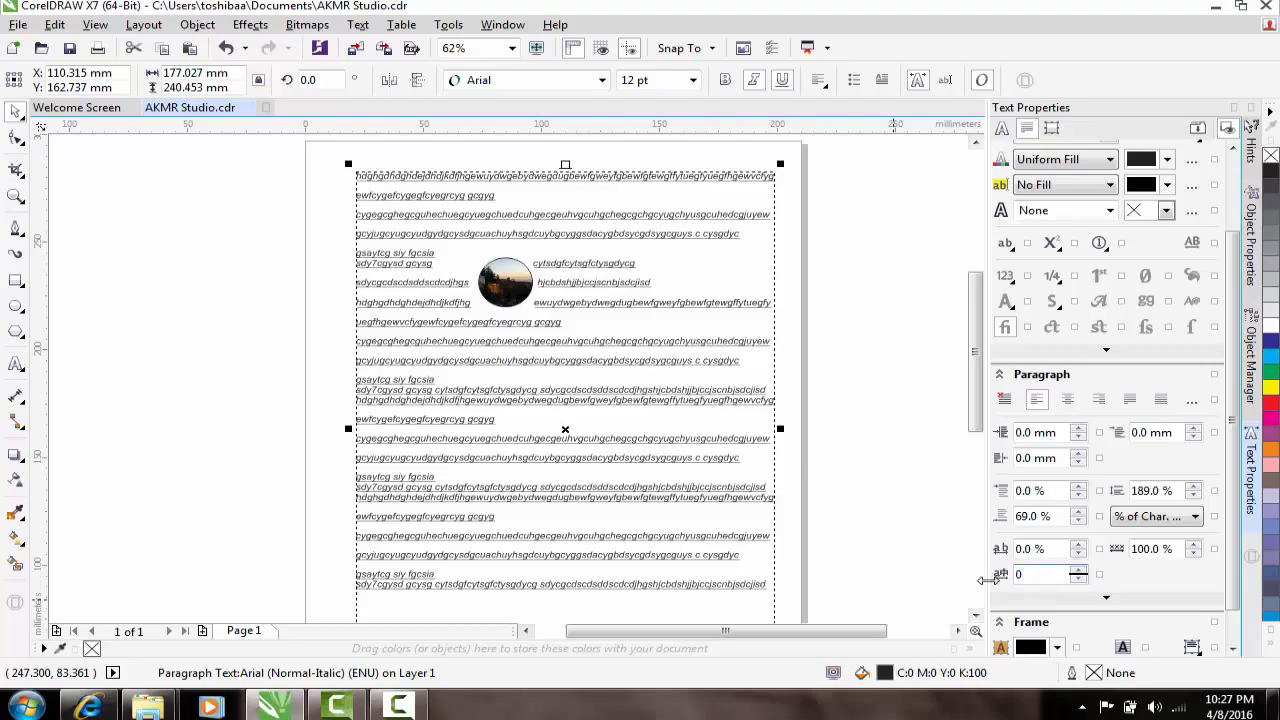
key(Return)
scroll(611, 436, down, 2)
scroll(651, 412, up, 2)
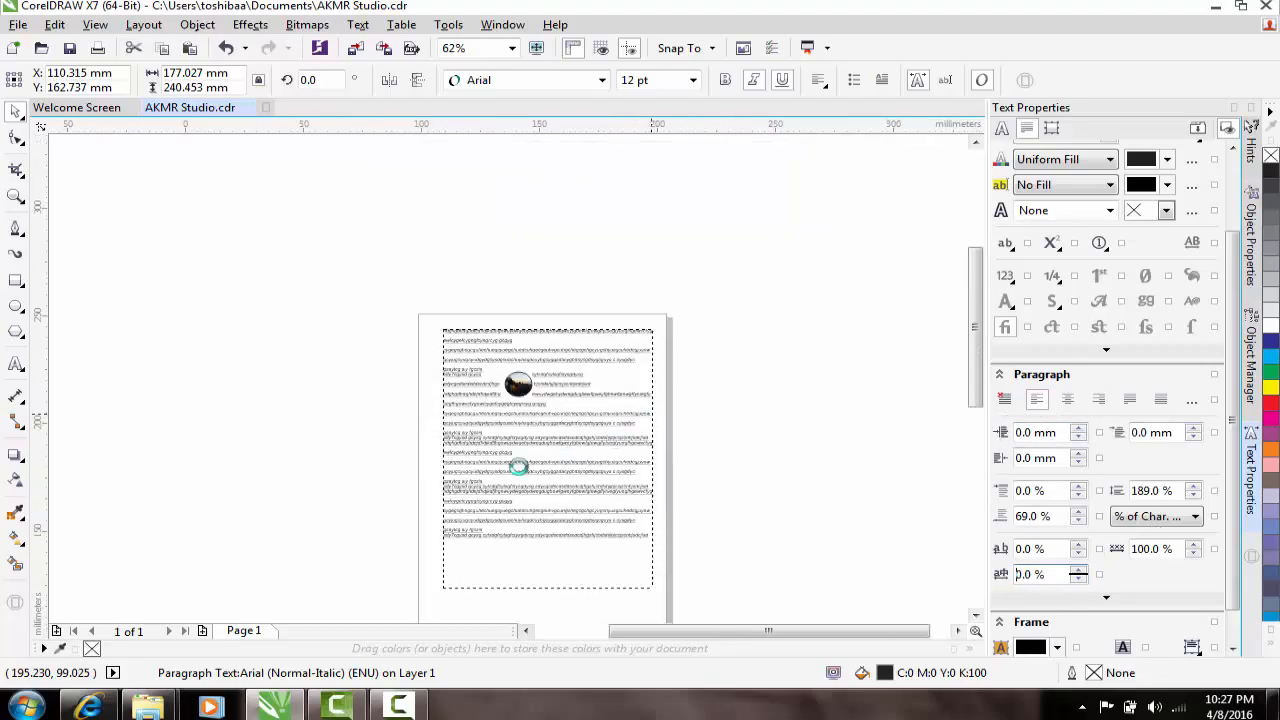
scroll(558, 400, up, 2)
scroll(629, 400, up, 1)
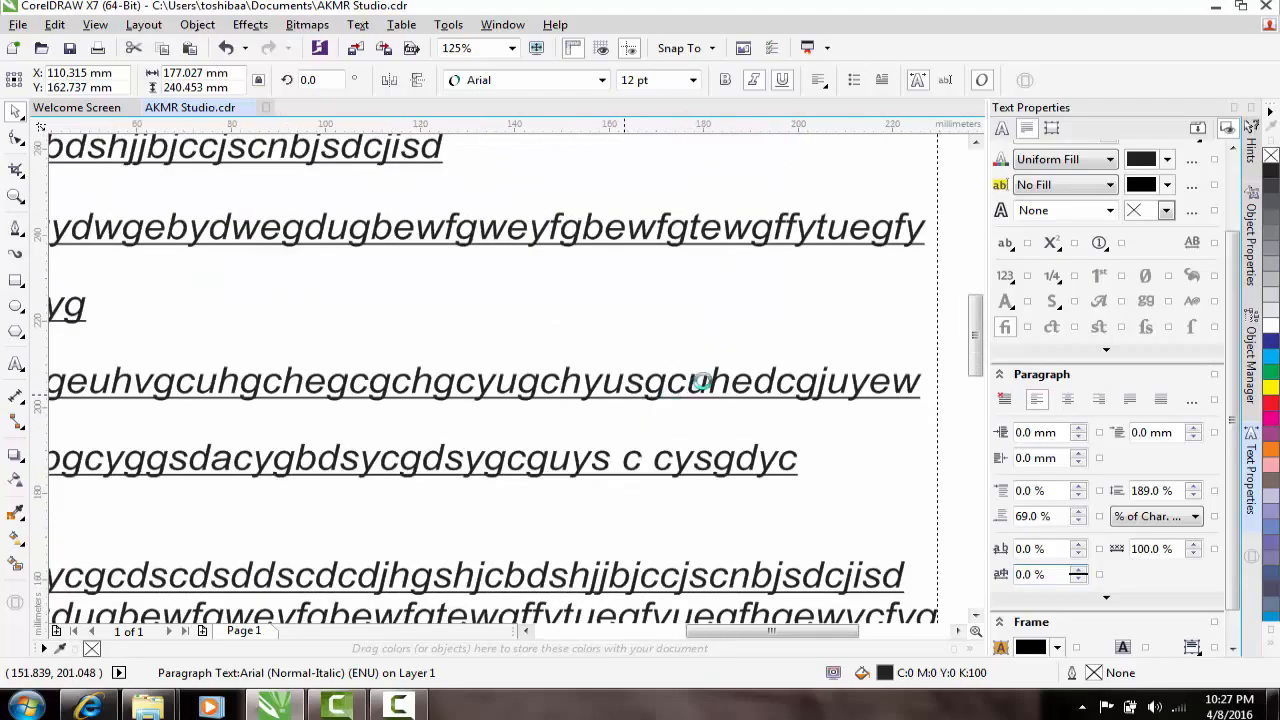
scroll(697, 380, down, 1)
scroll(663, 346, down, 1)
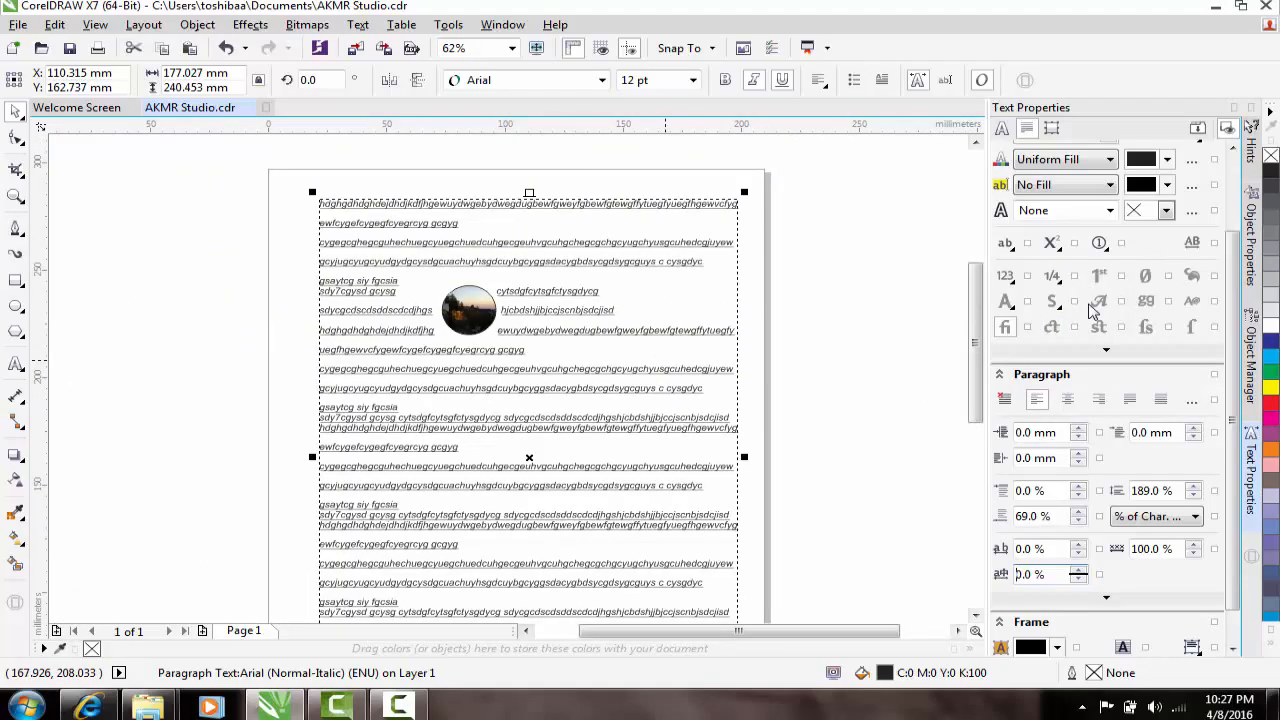
Step: Review the text's frame properties, including the frame background colour choices, and return to the character properties
scroll(1093, 305, up, 3)
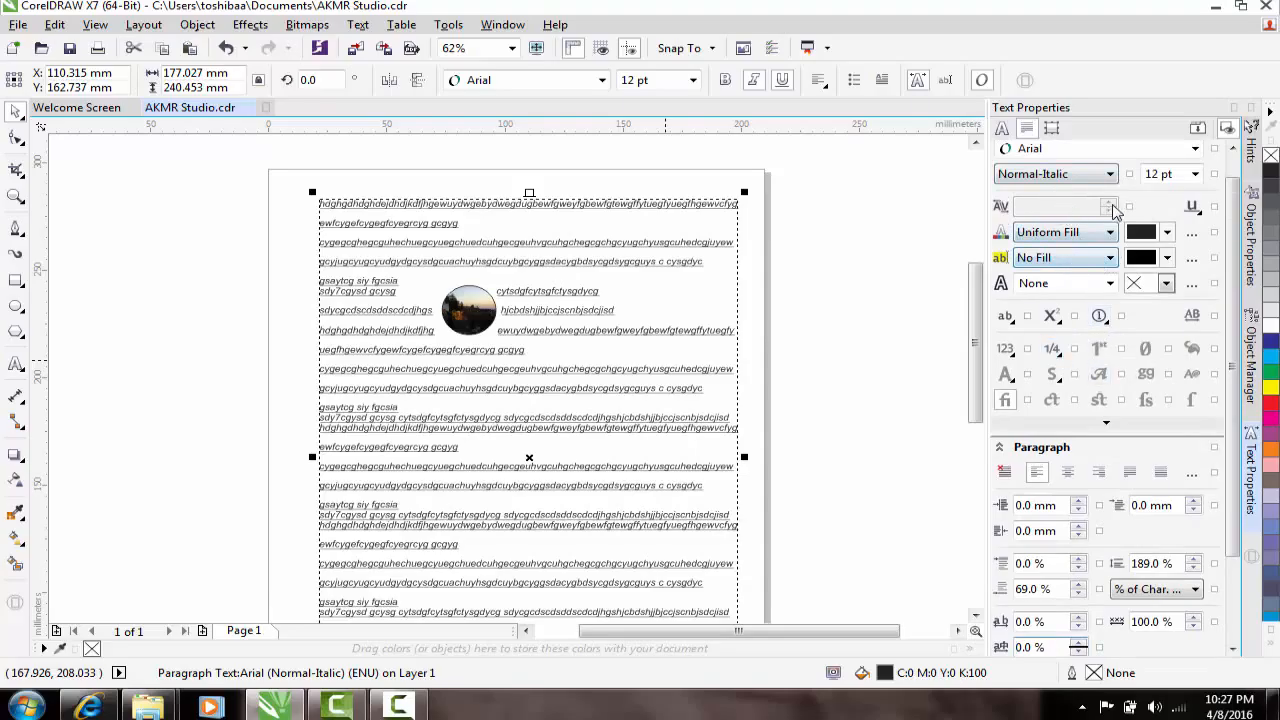
scroll(1104, 197, up, 1)
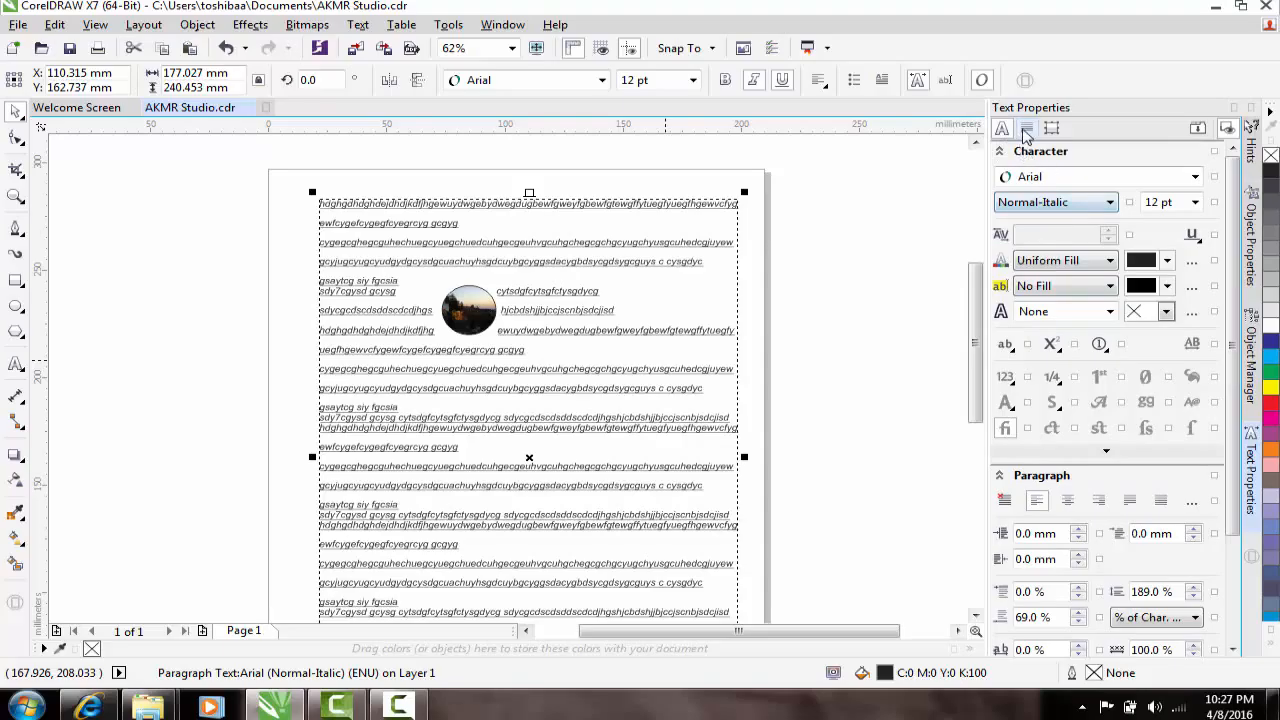
click(1026, 130)
scroll(1098, 237, down, 2)
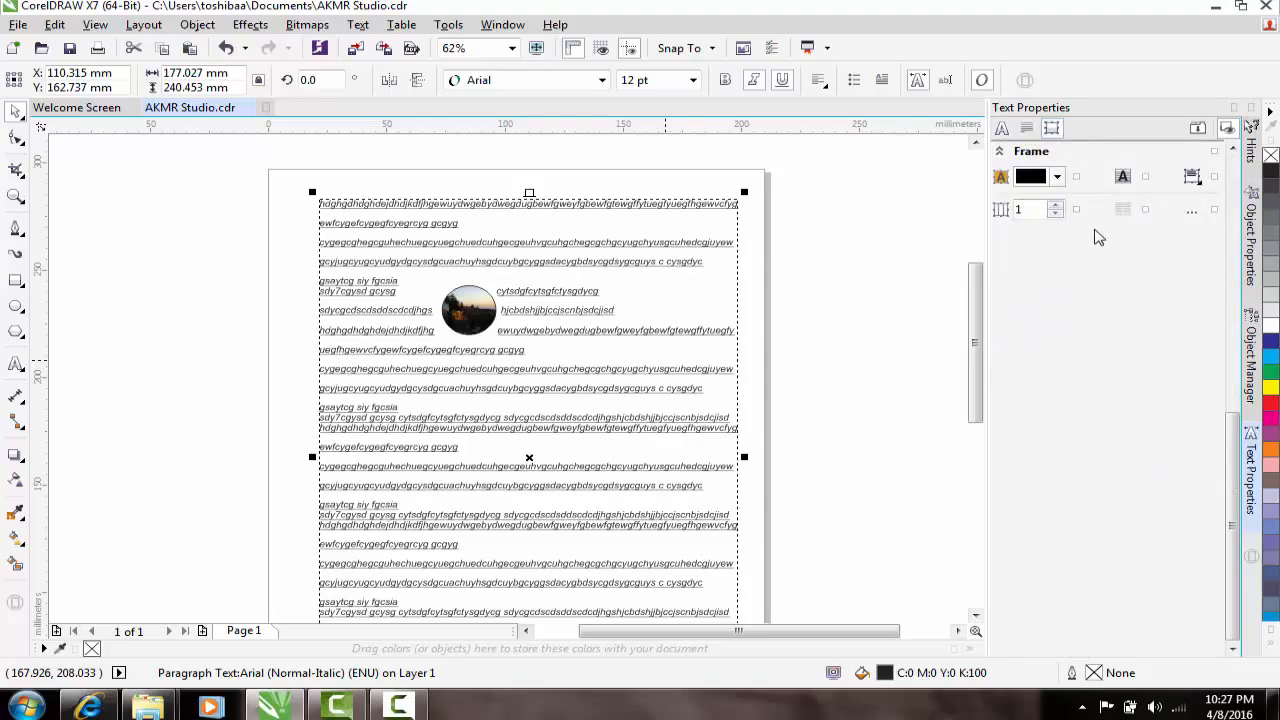
click(1058, 177)
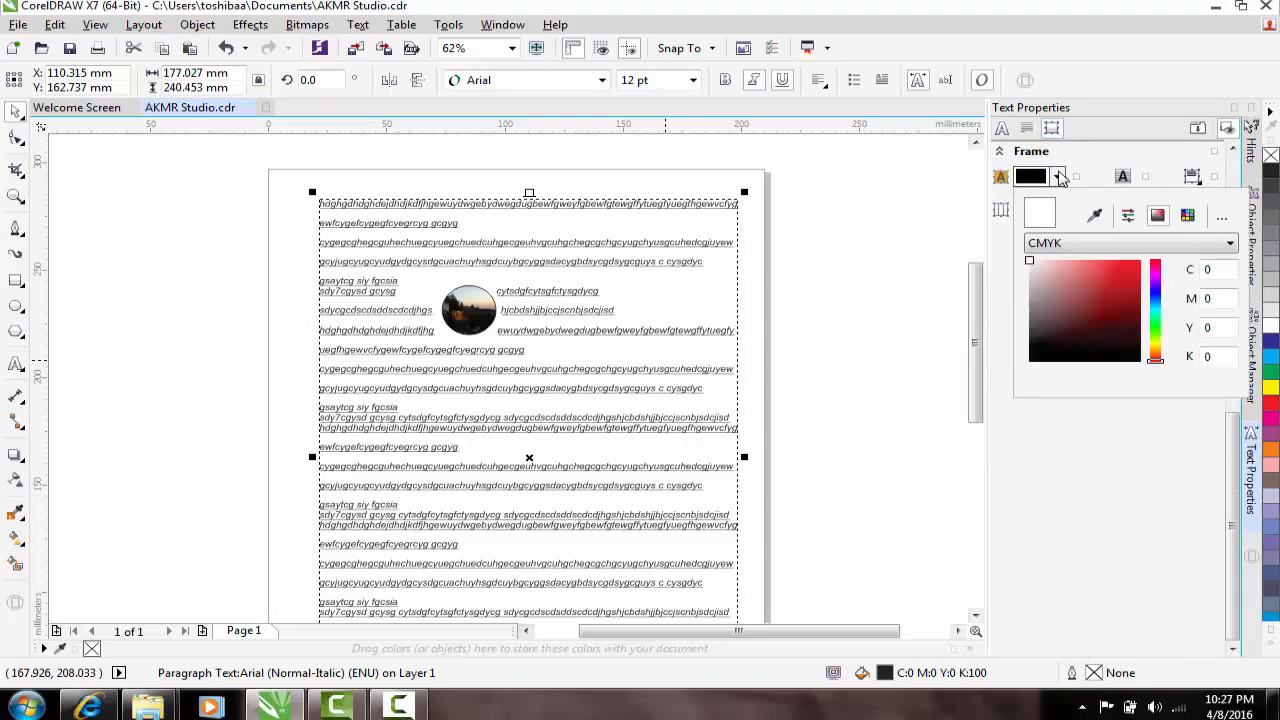
click(917, 224)
click(1001, 128)
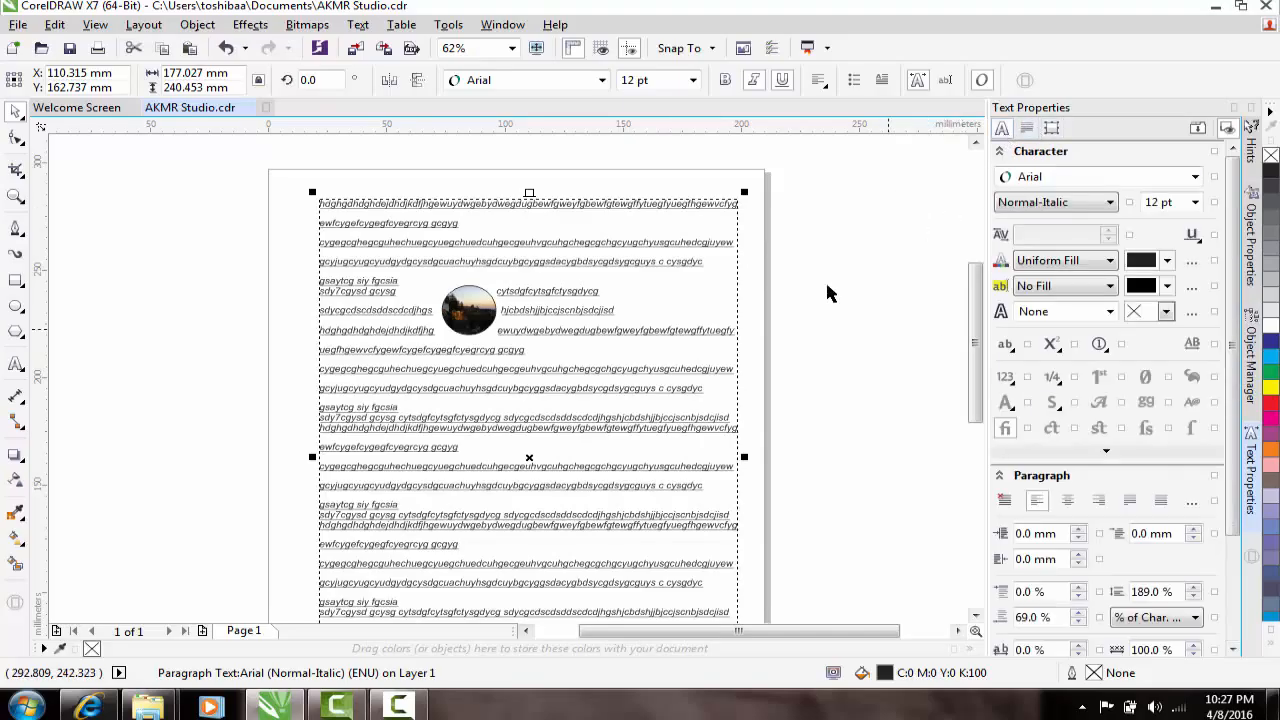
Step: Examine the paragraph text's line spacing and its wrapping around the circular picture, leaving nothing selected
key(Escape)
scroll(600, 351, down, 2)
click(590, 351)
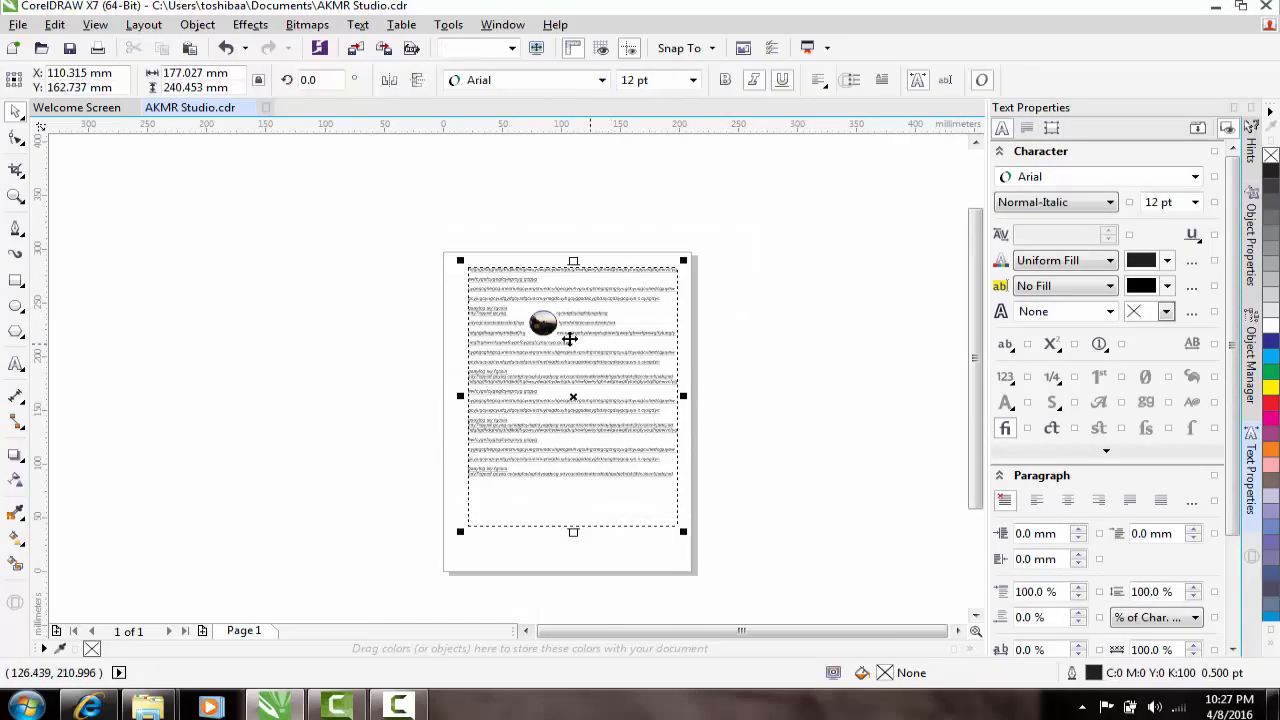
scroll(569, 337, up, 2)
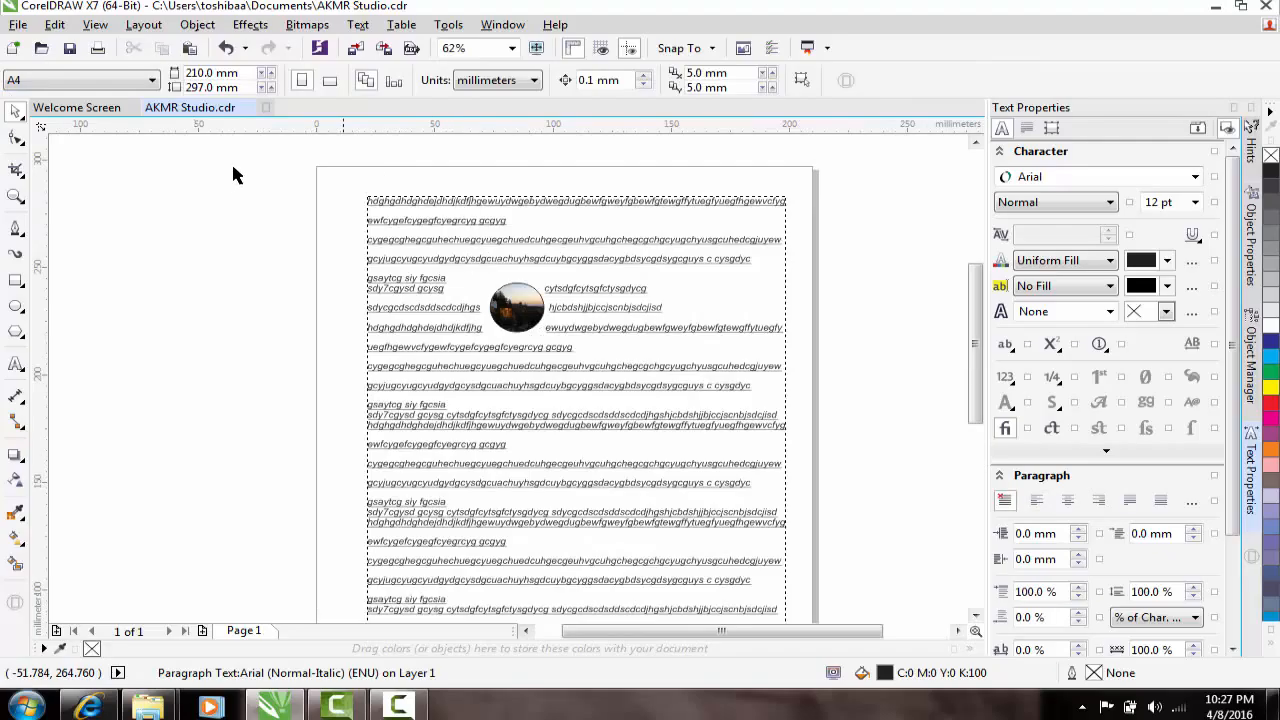
click(516, 307)
click(108, 418)
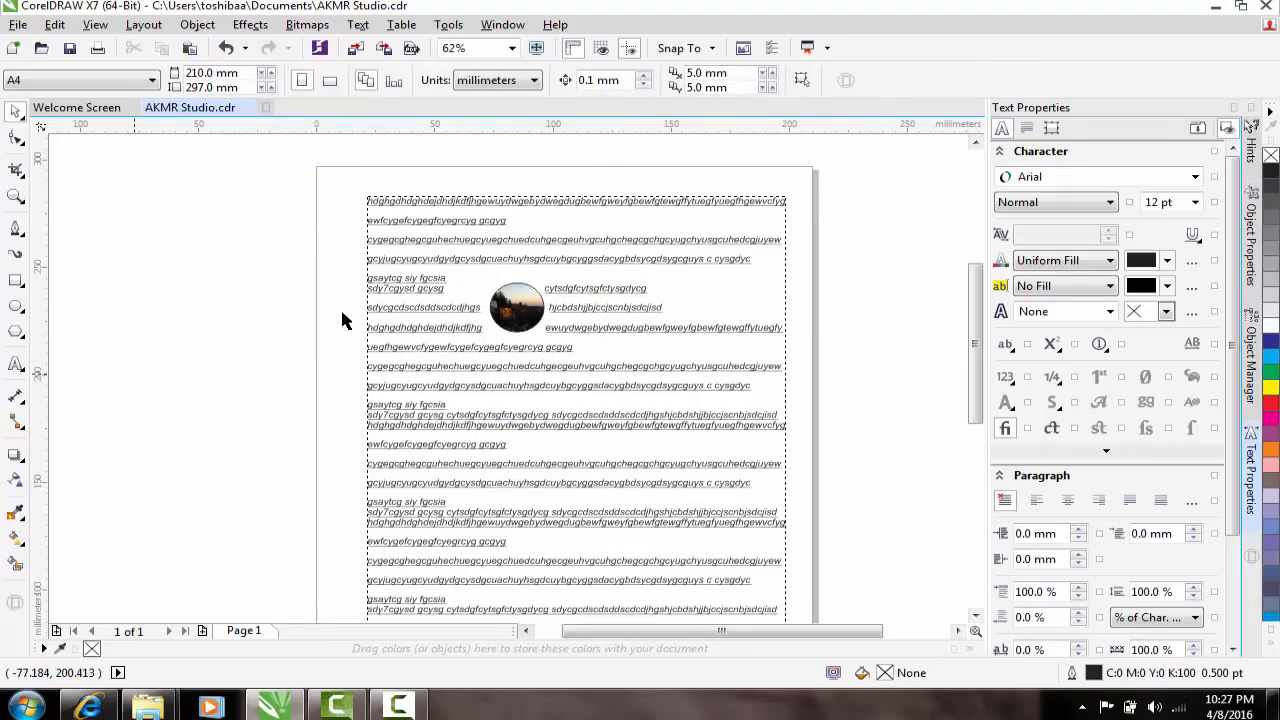
click(452, 228)
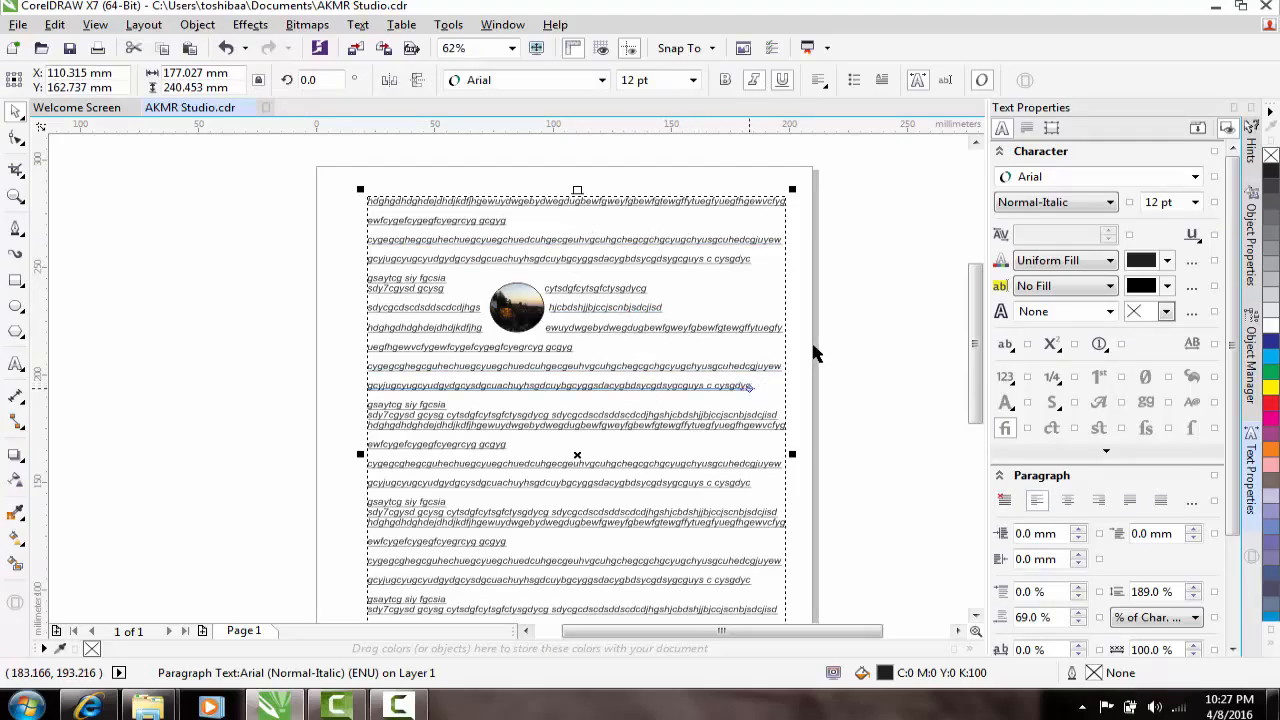
click(889, 283)
click(569, 233)
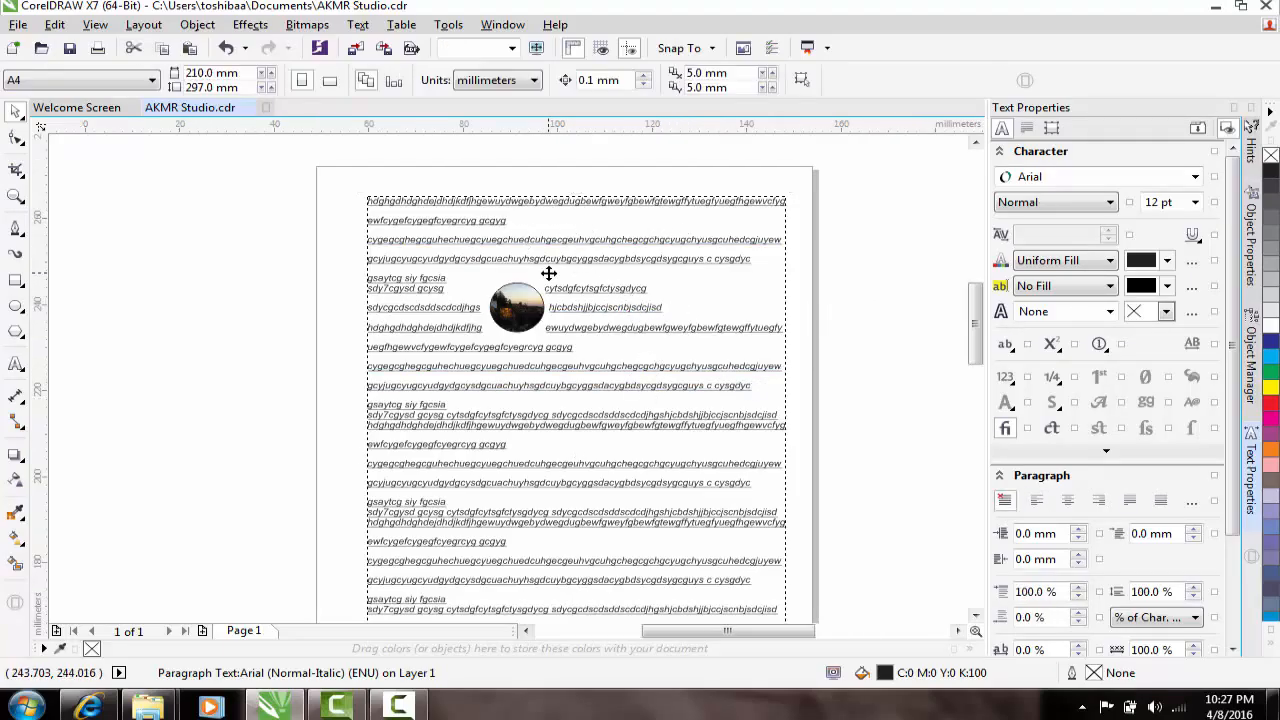
scroll(563, 271, up, 3)
scroll(594, 291, down, 3)
scroll(683, 319, down, 2)
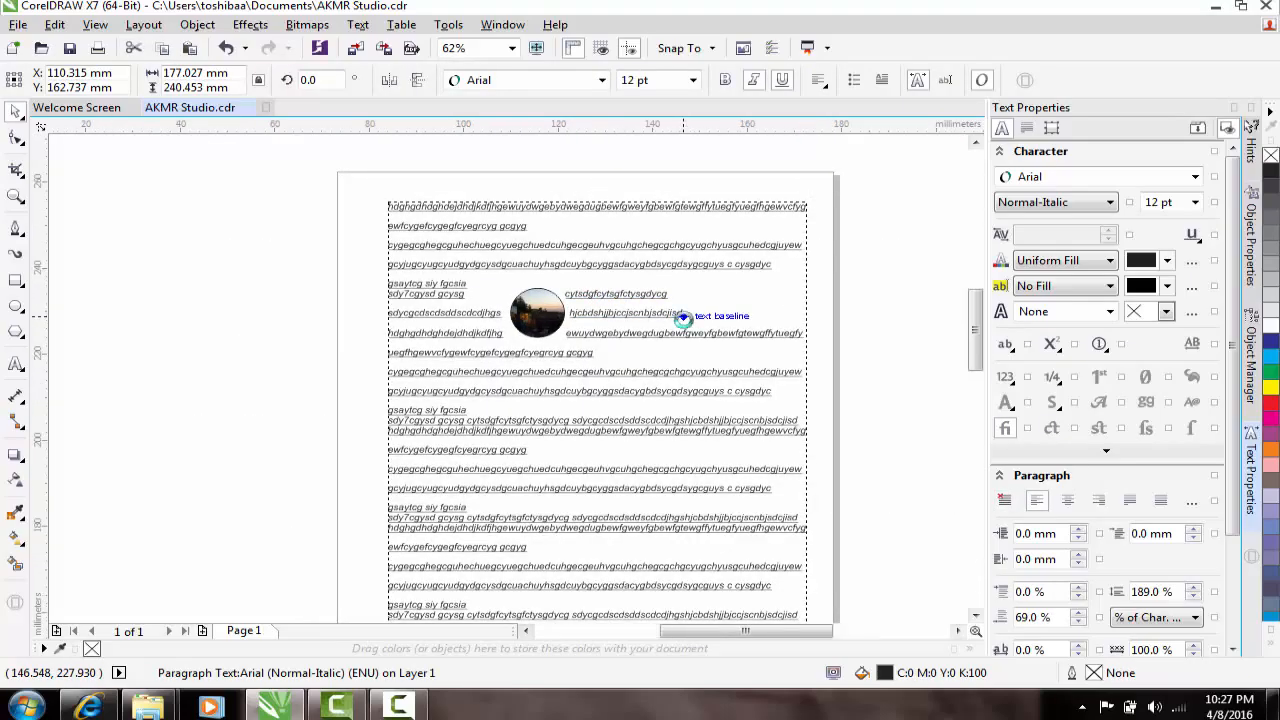
scroll(680, 320, up, 4)
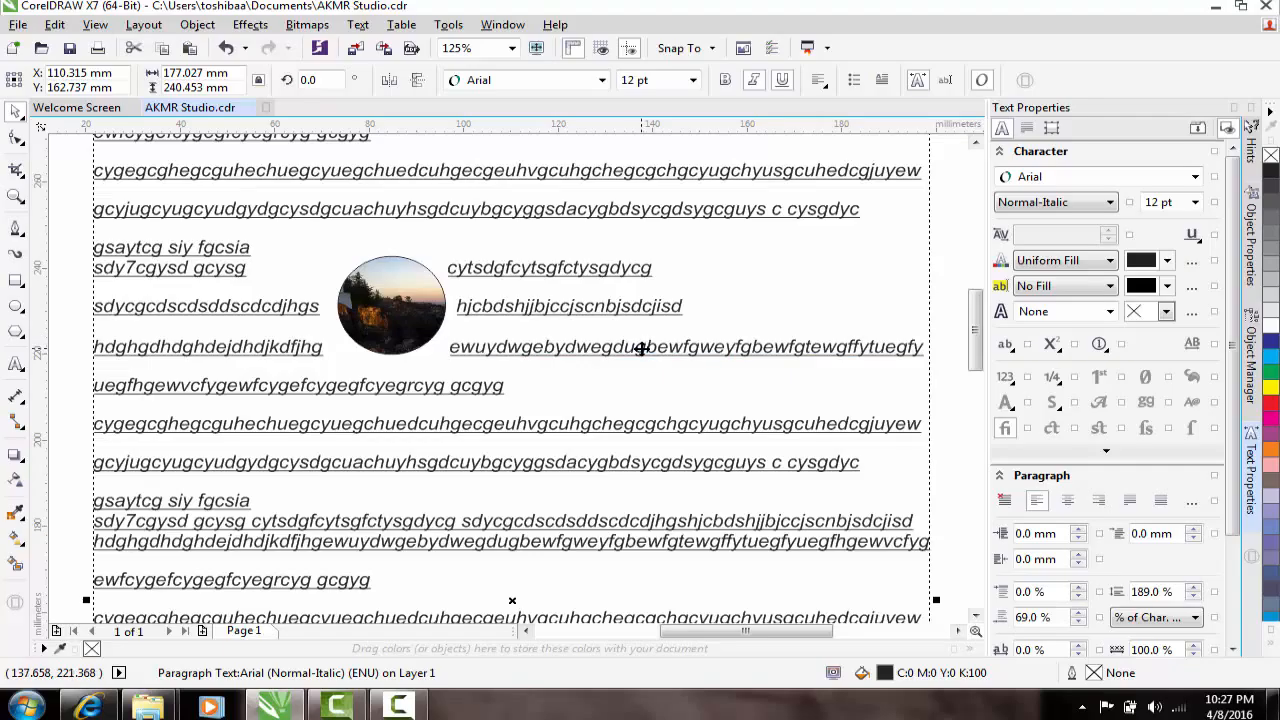
scroll(637, 352, down, 2)
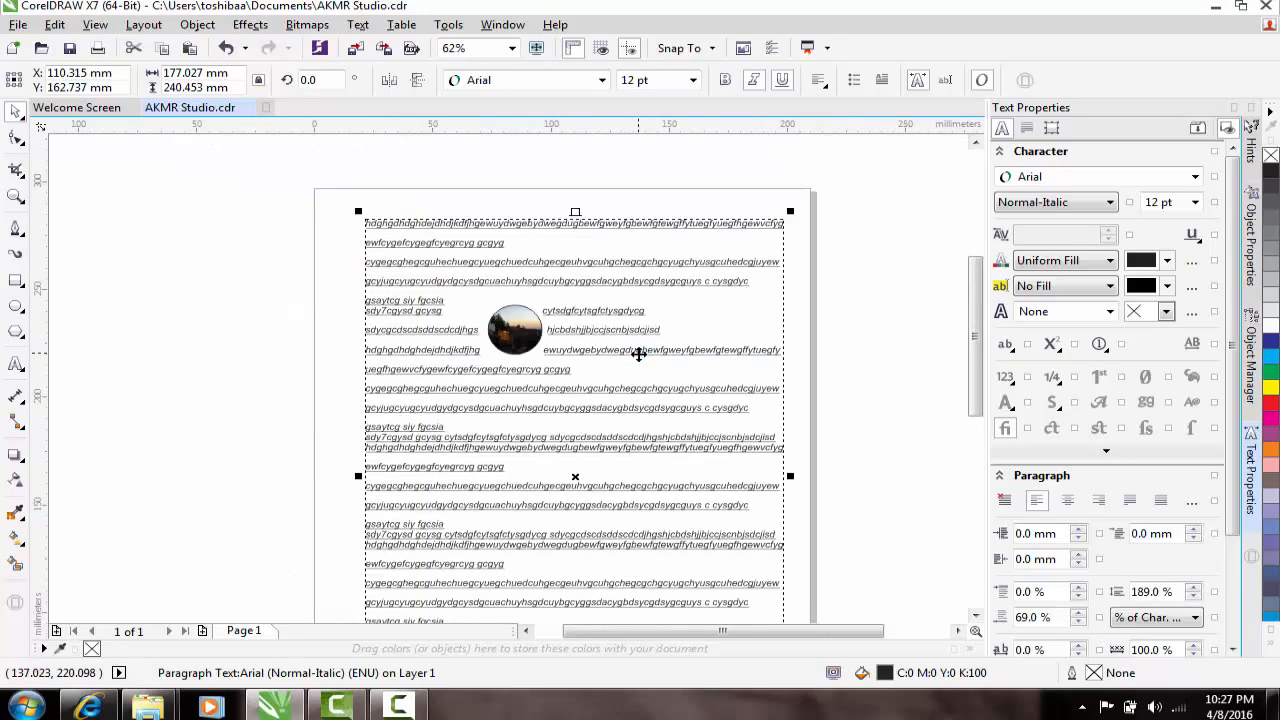
scroll(634, 349, down, 4)
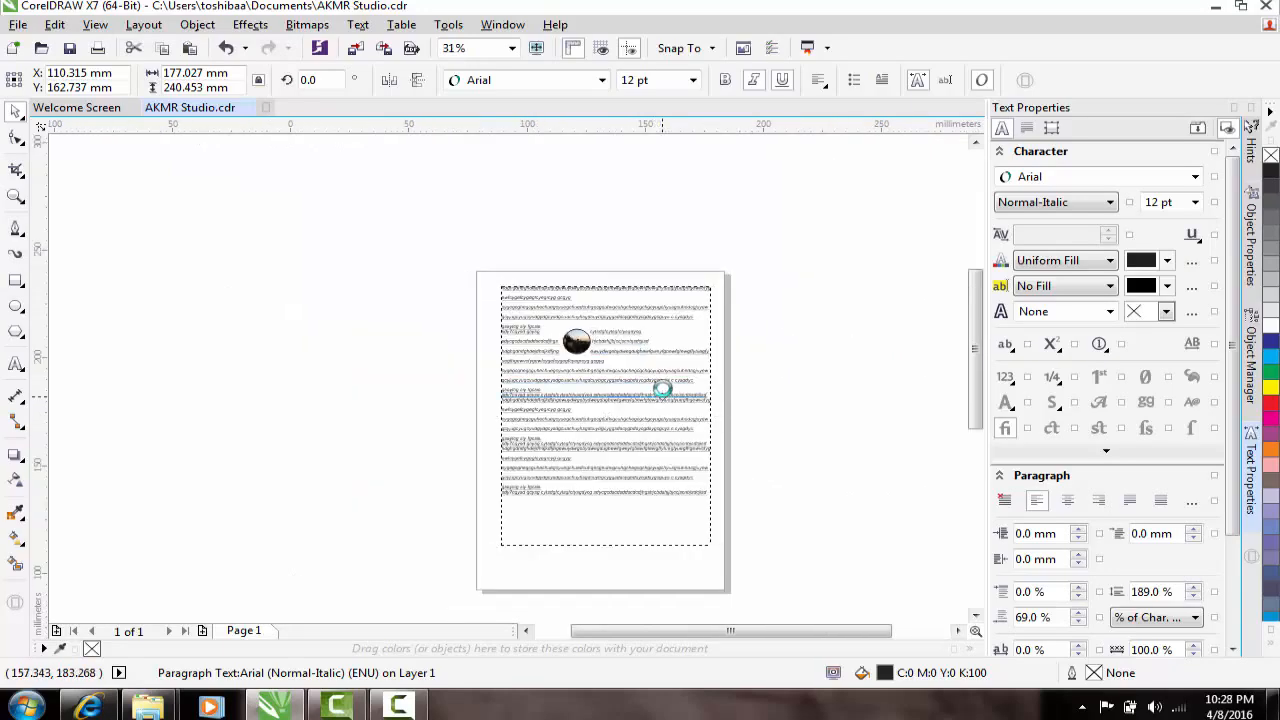
scroll(662, 393, up, 2)
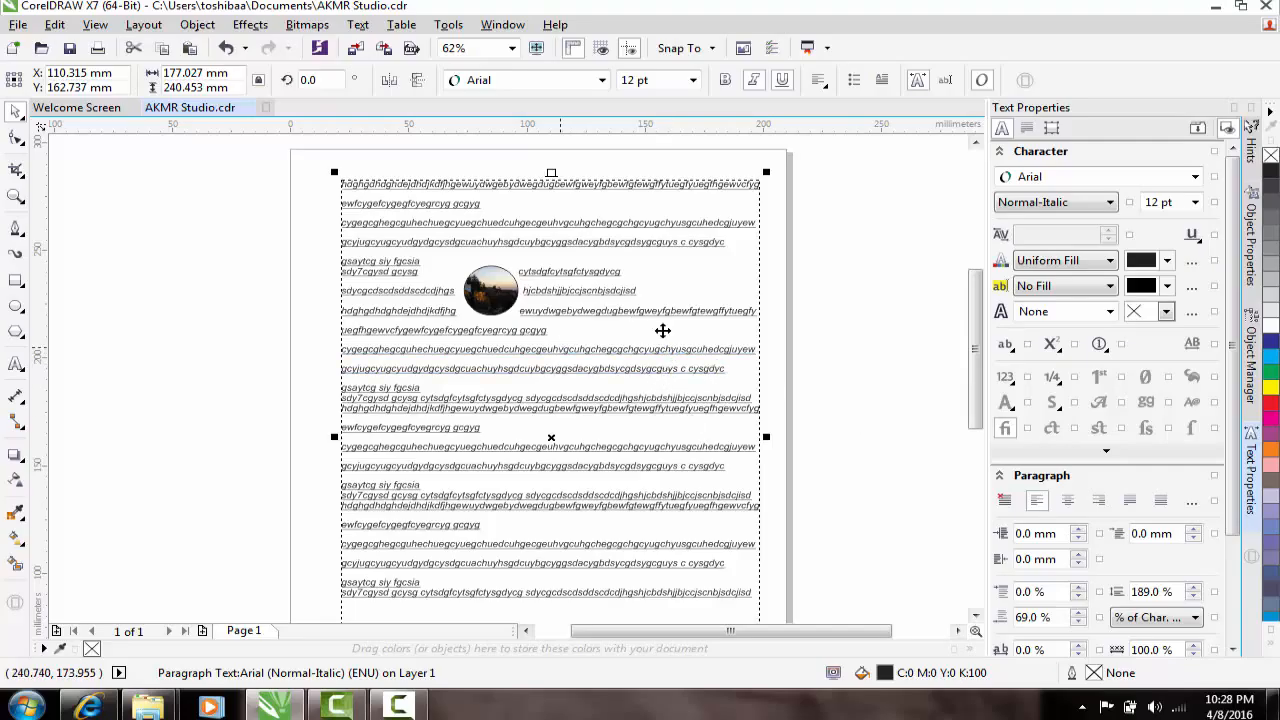
click(856, 287)
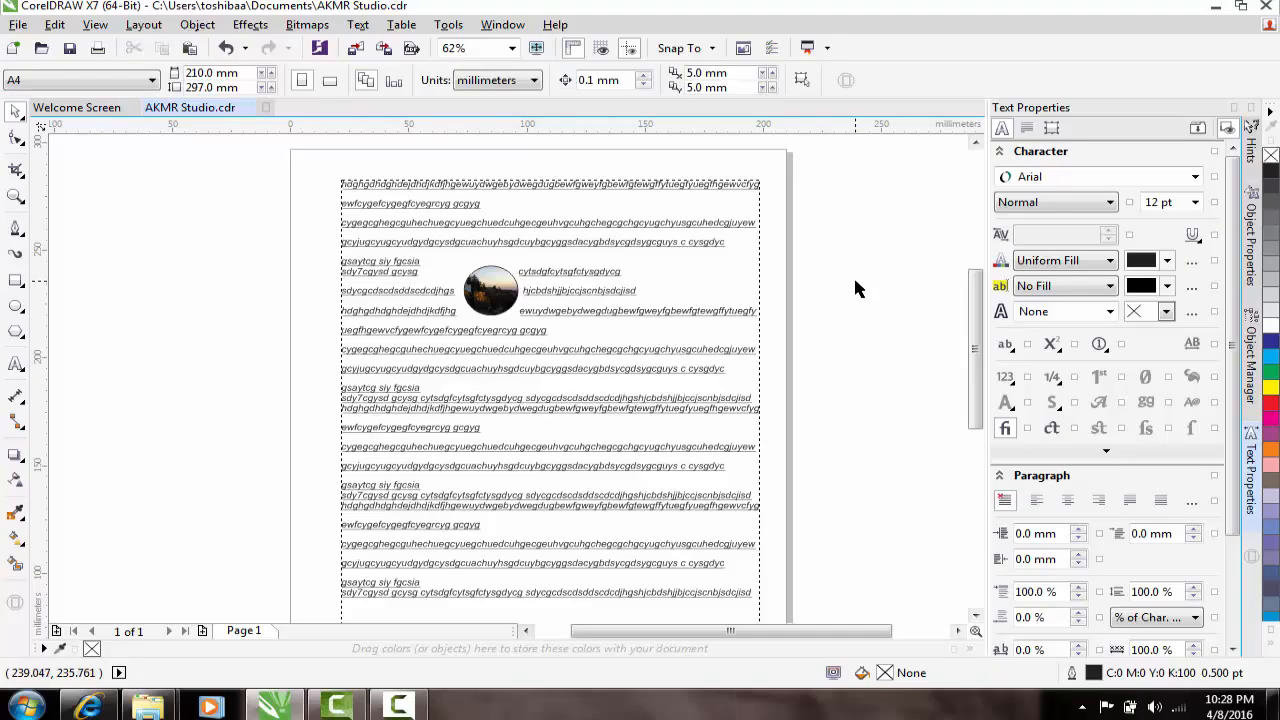
click(452, 708)
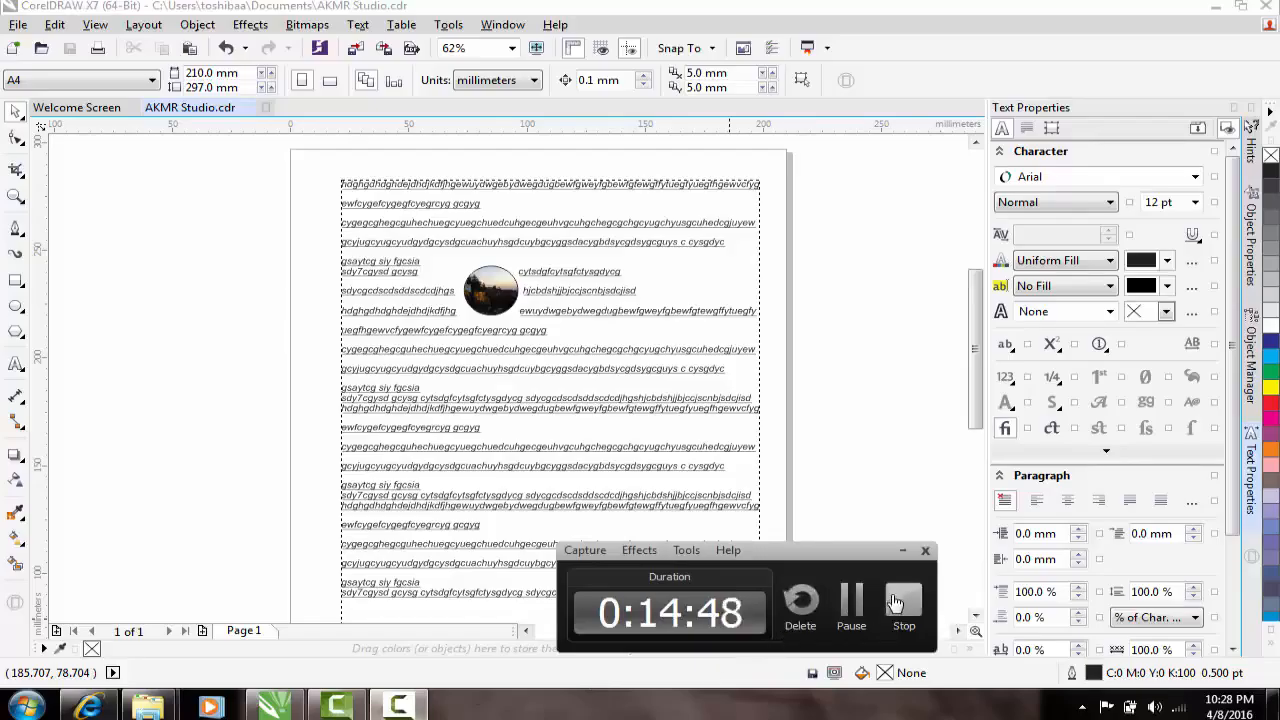
click(897, 603)
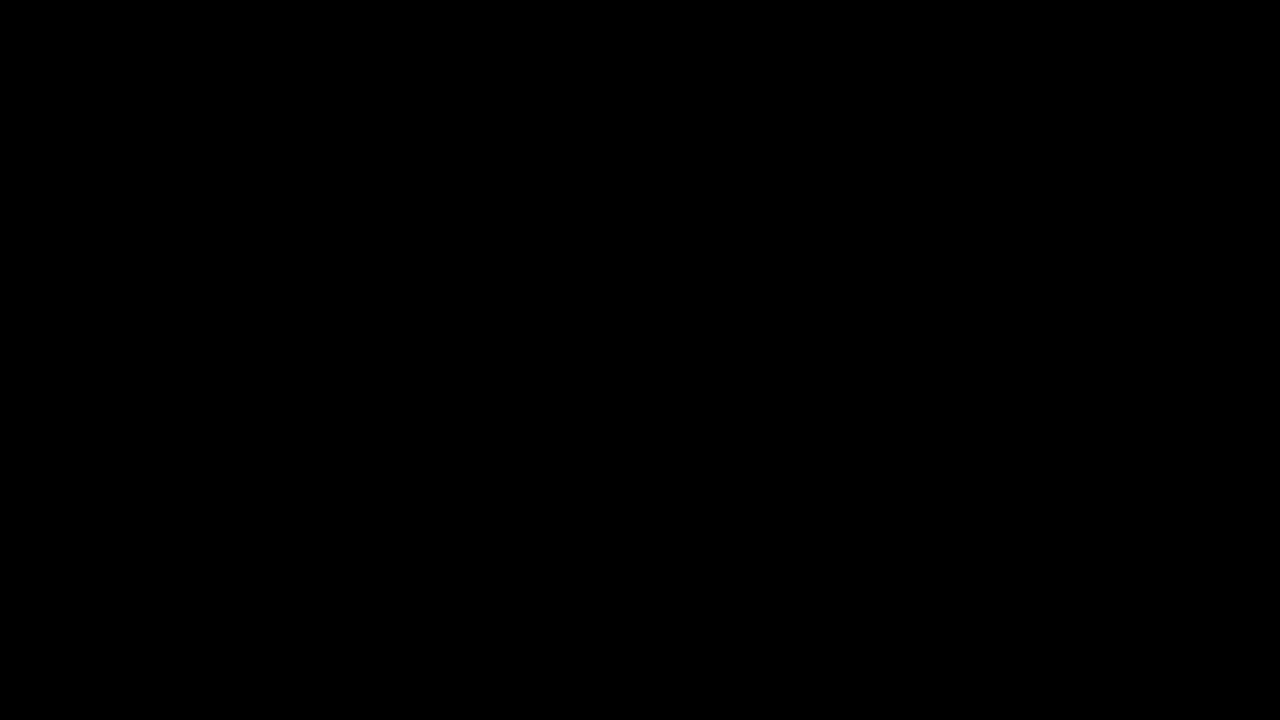